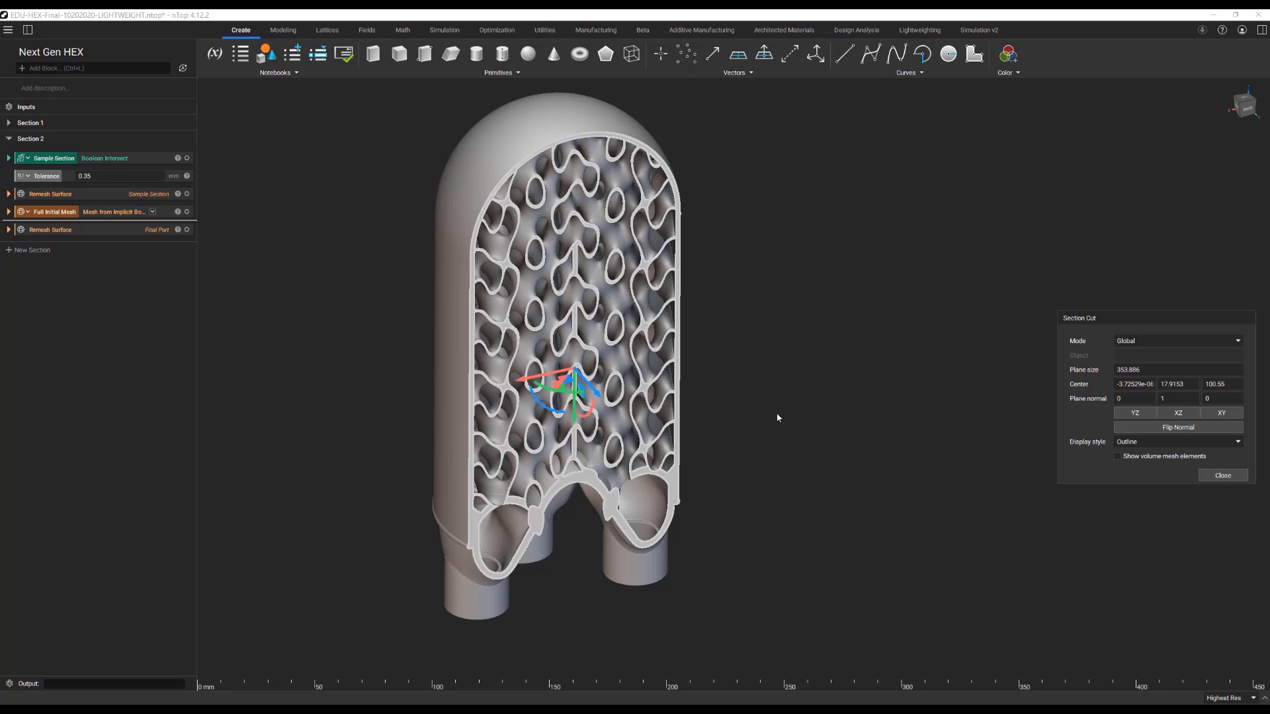
Shift the section-cut plane along Y to about 27.3 mm to inspect the heat exchanger's interior, and close the section cut
right_click_drag(658, 388, 663, 363)
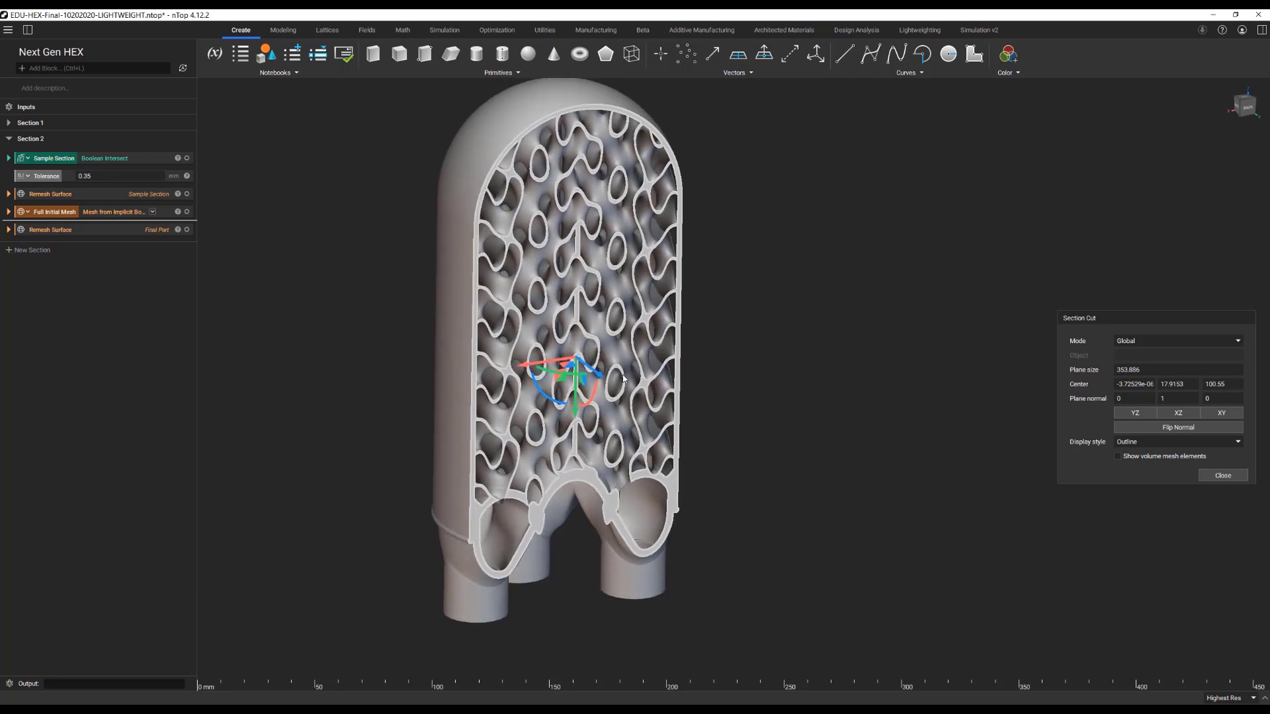
scroll(605, 381, "down", 3)
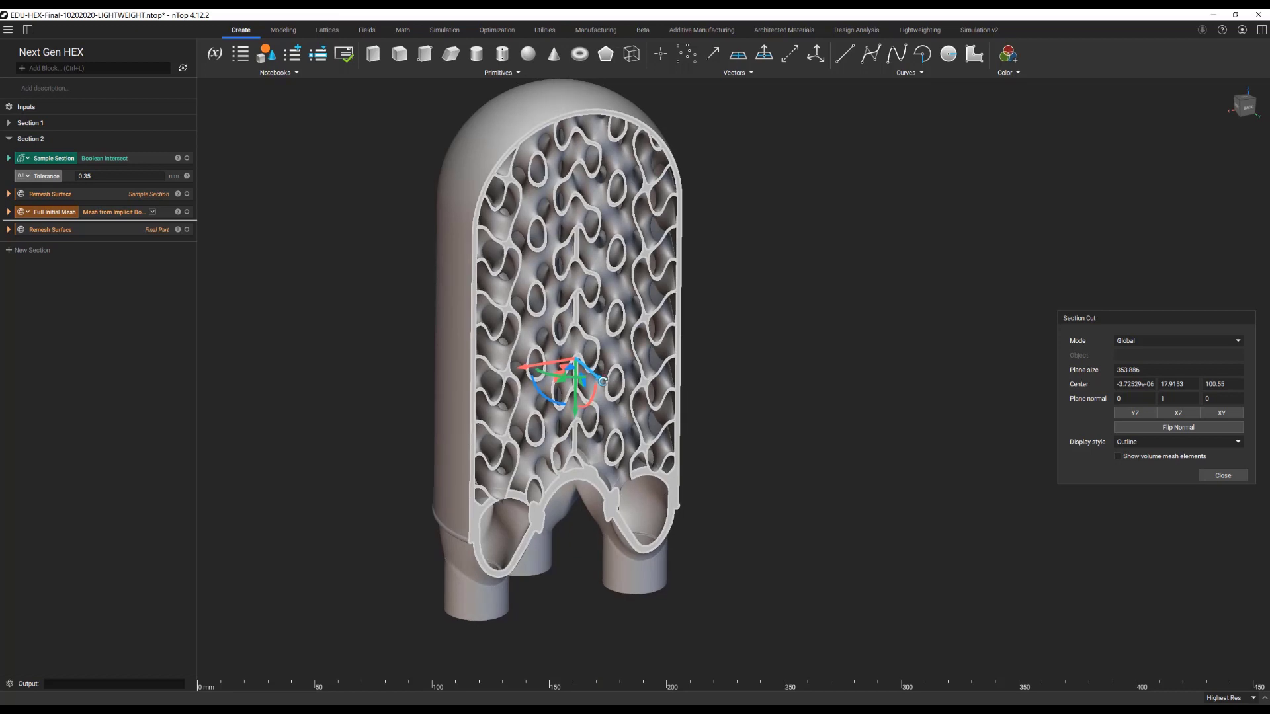
mouse_move(603, 384)
left_mouse_down()
mouse_move(629, 411)
mouse_move(605, 365)
mouse_move(591, 371)
mouse_move(611, 390)
left_mouse_up()
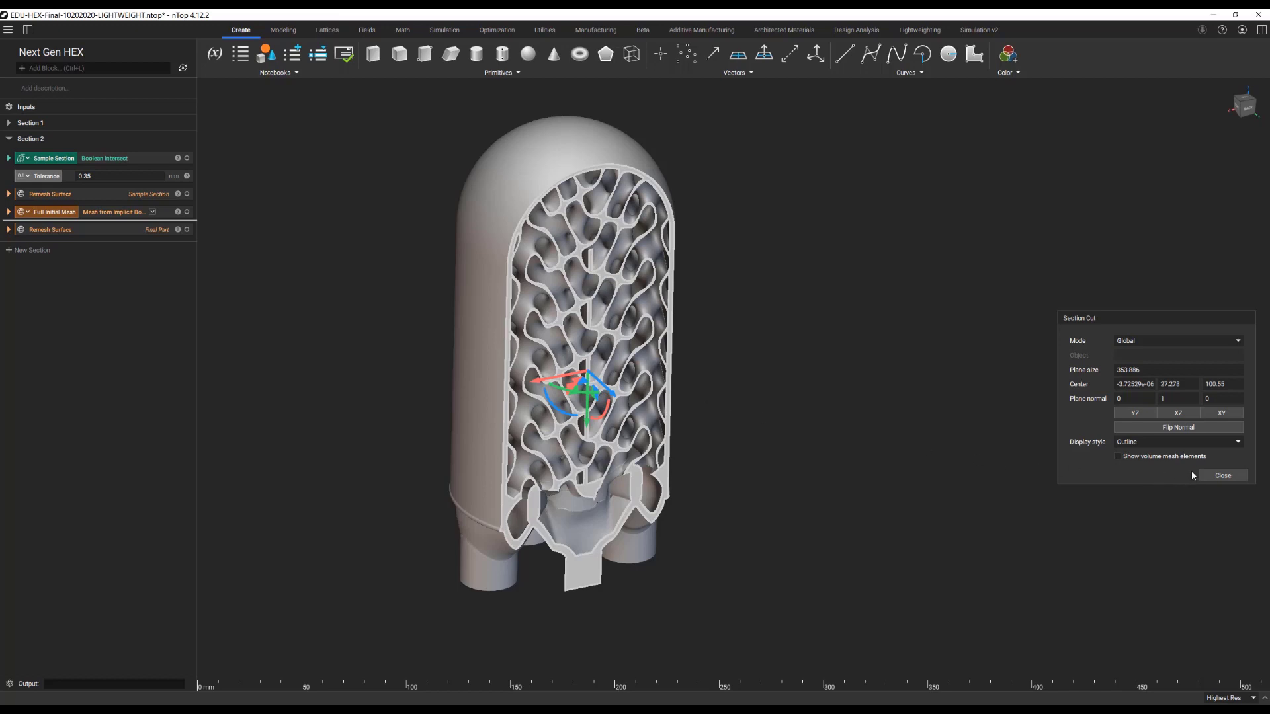
left_click(1223, 476)
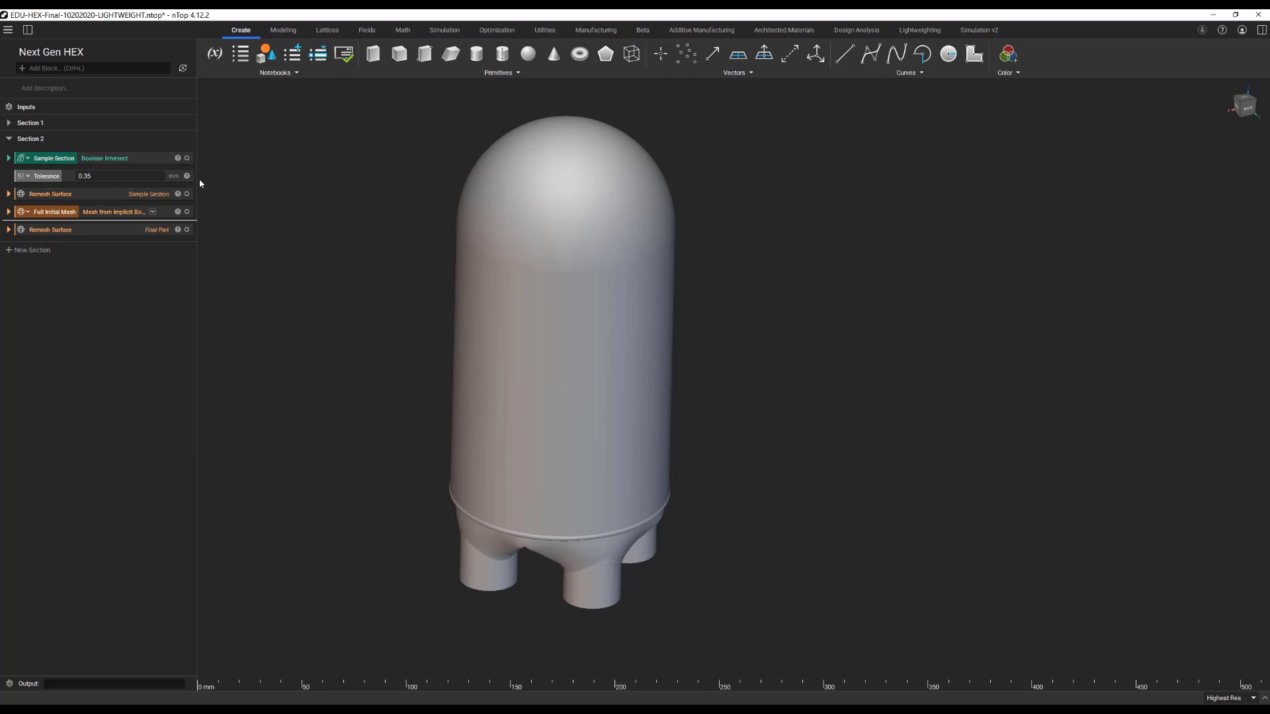
Isolate the Sample Section Boolean Intersect, expand its inputs, and display the cylinder used to cut the sample
left_click(140, 157)
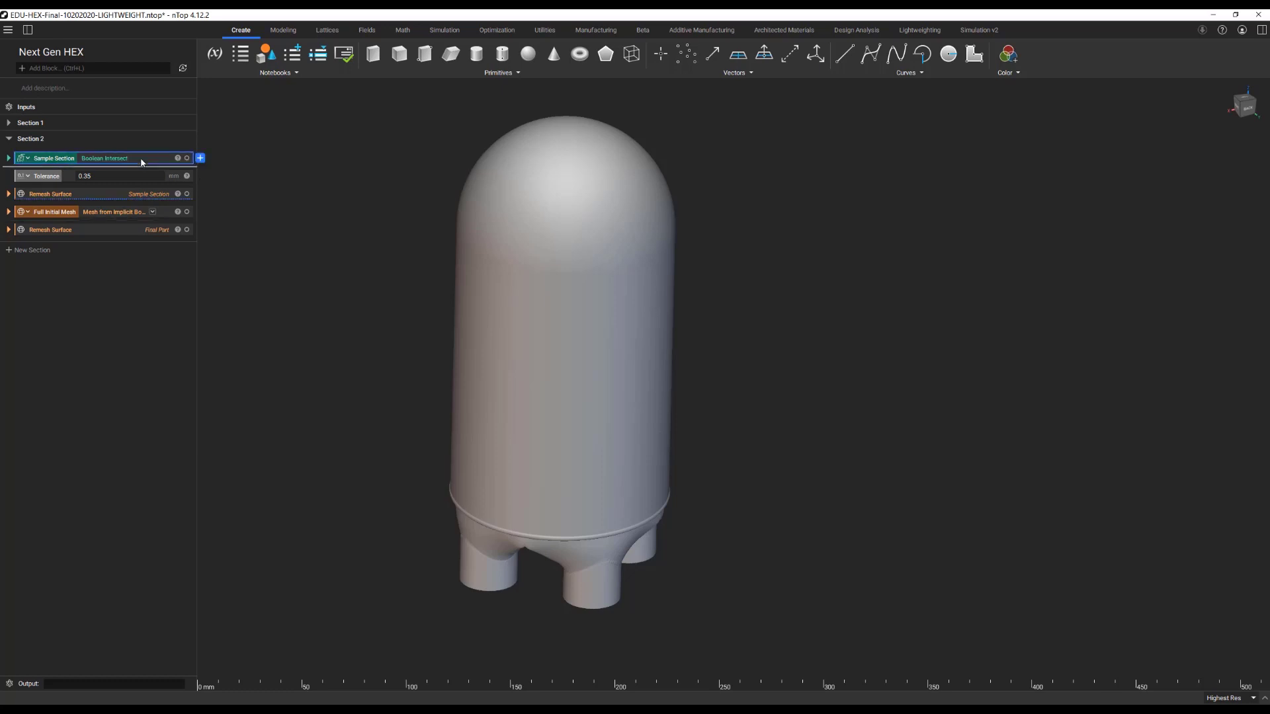
key("i")
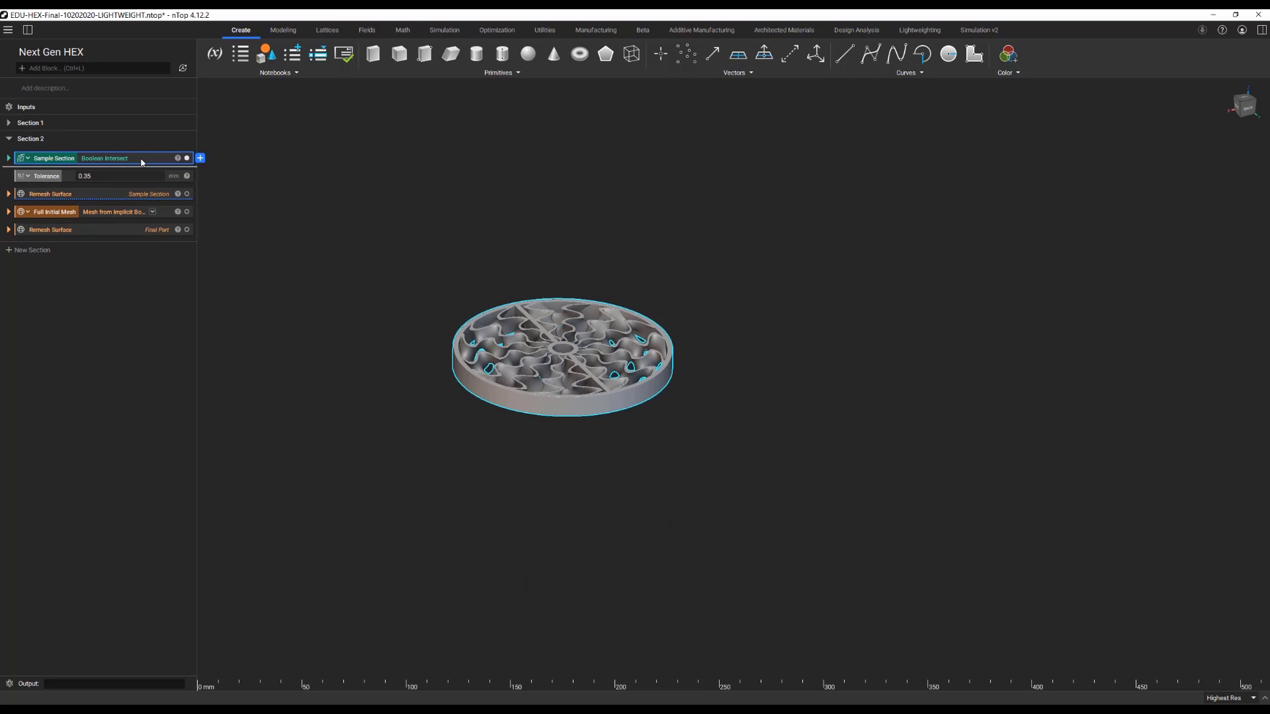
left_click(8, 158)
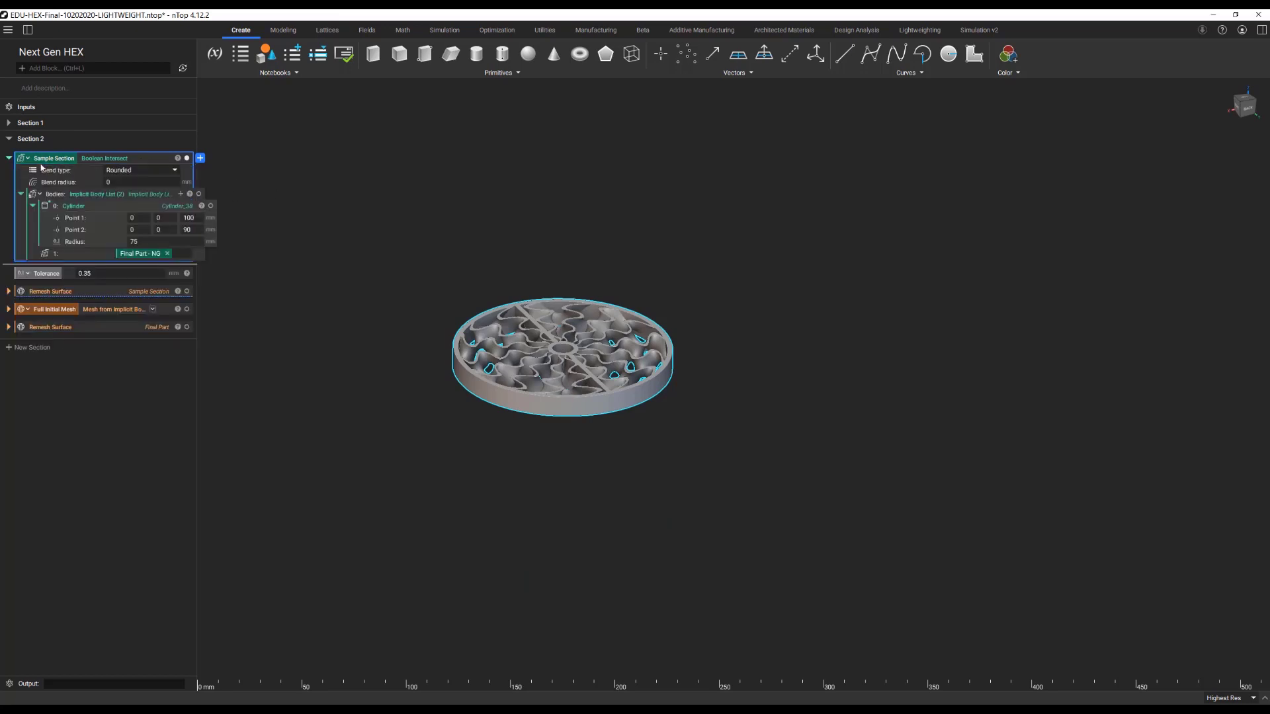
left_click(210, 206)
right_click_drag(575, 295, 623, 294)
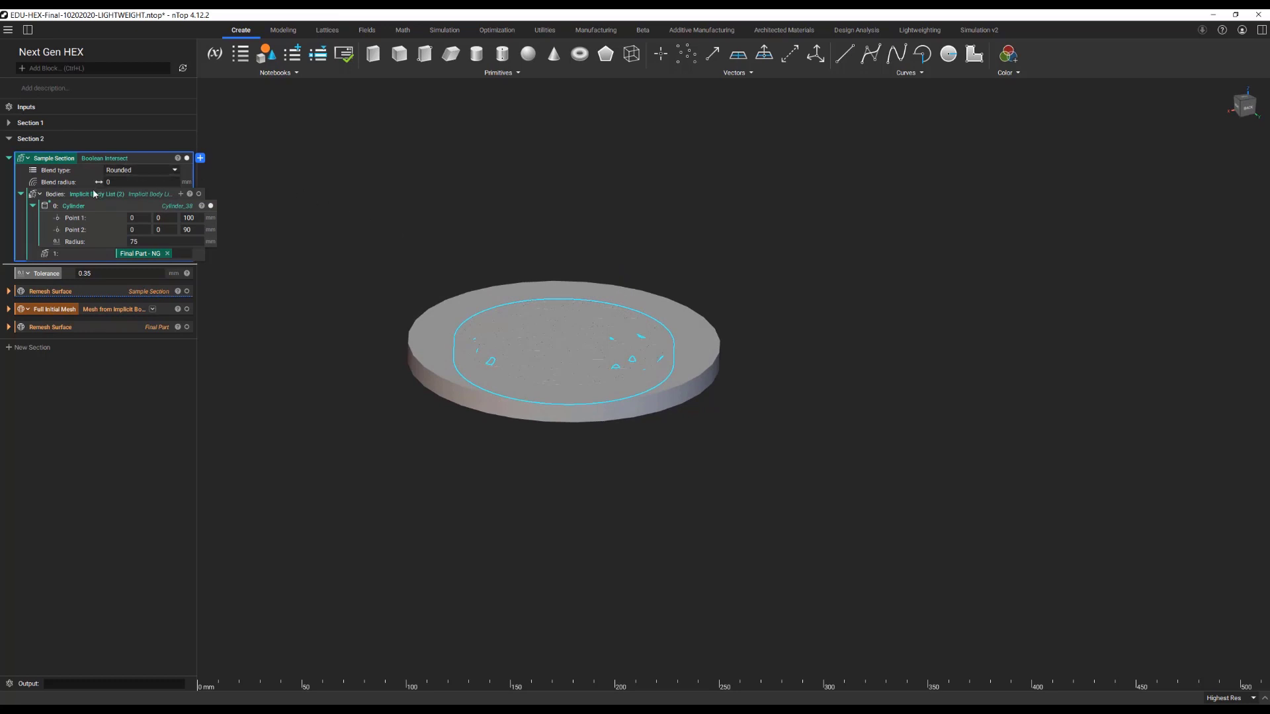
Isolate the Sample Section body again, collapse its block, and examine its internal lattice walls from above
left_click(32, 206)
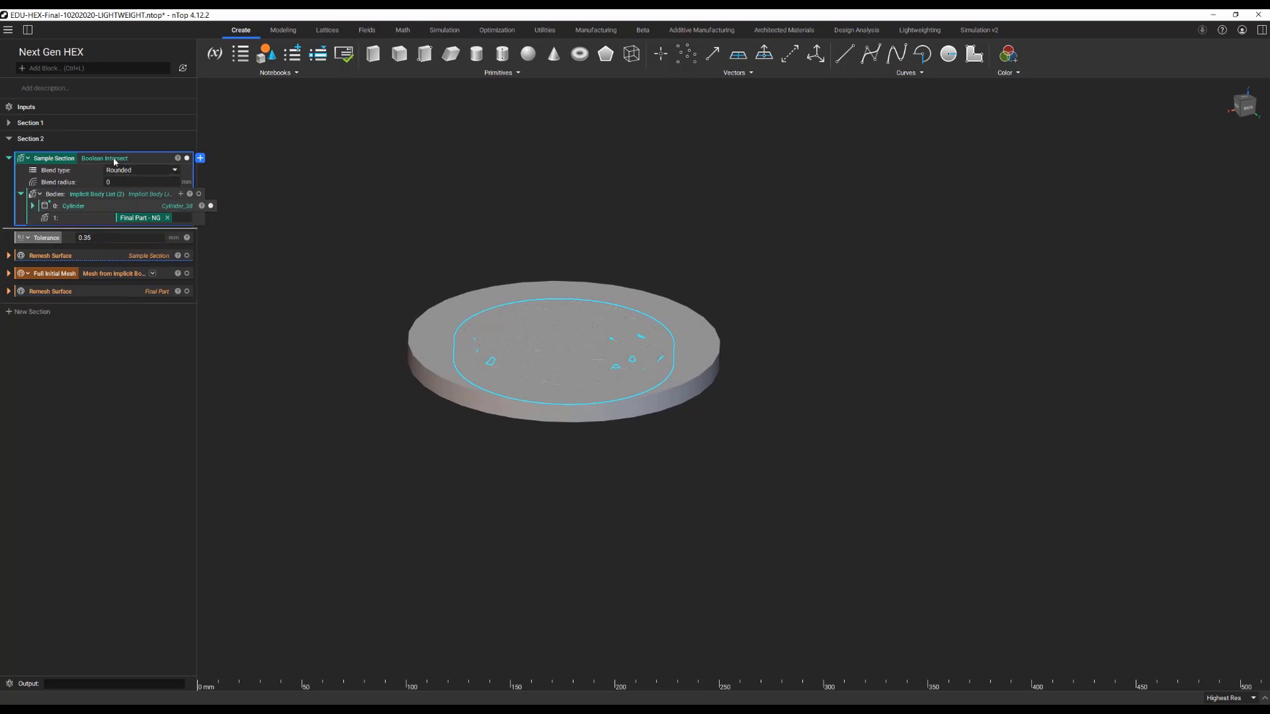
key("i")
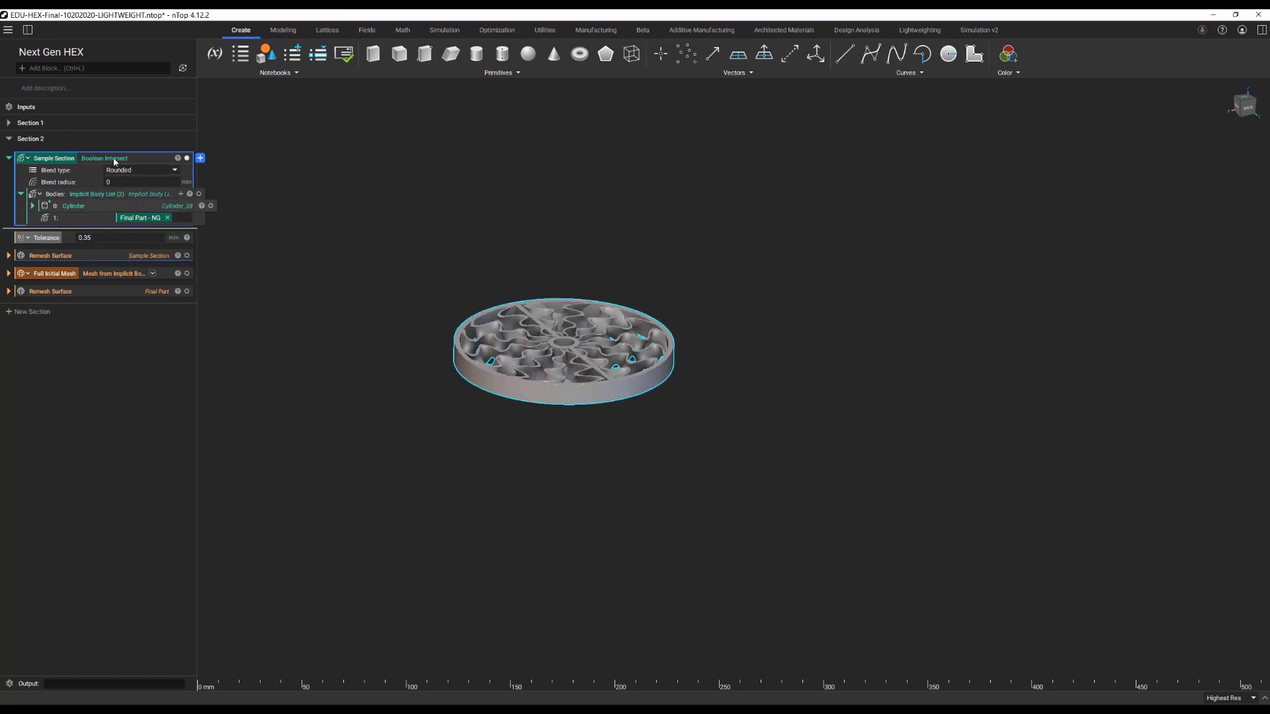
left_click(9, 158)
scroll(582, 378, "up", 4)
middle_click_drag(604, 393, 702, 407)
scroll(701, 407, "up", 1)
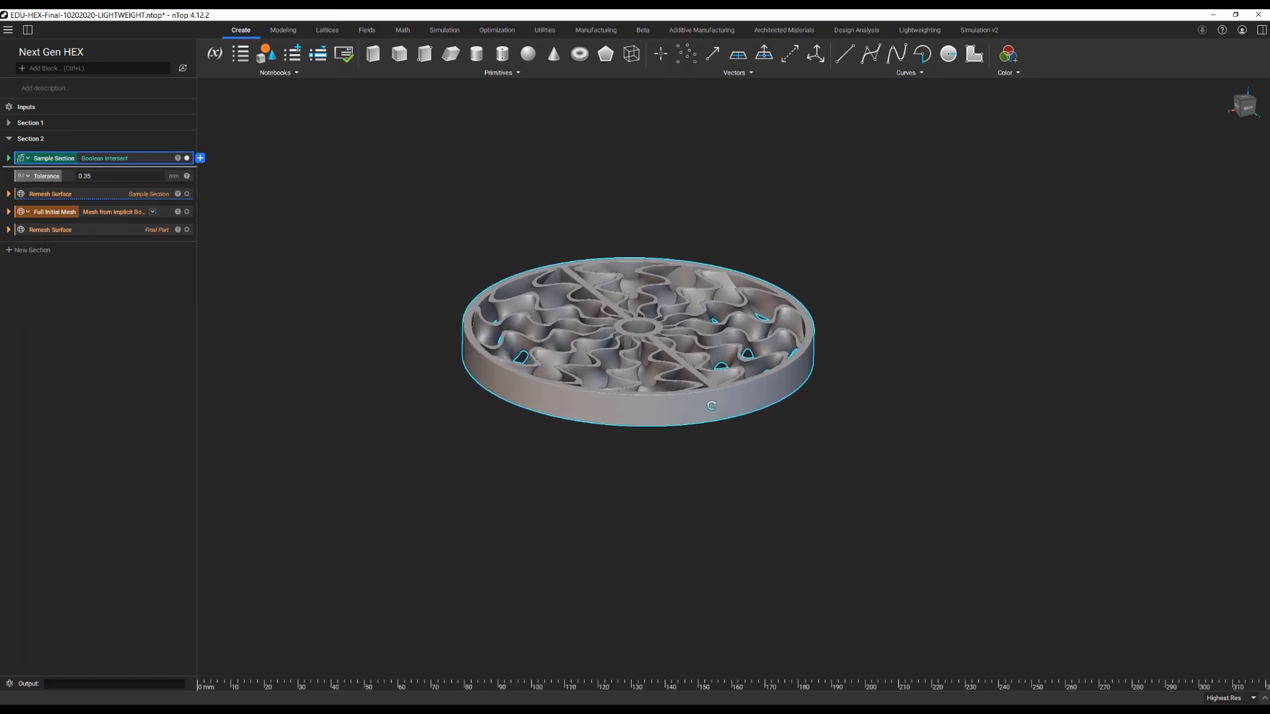
right_click_drag(701, 407, 709, 431)
scroll(692, 397, "up", 1)
middle_click_drag(690, 382, 730, 442)
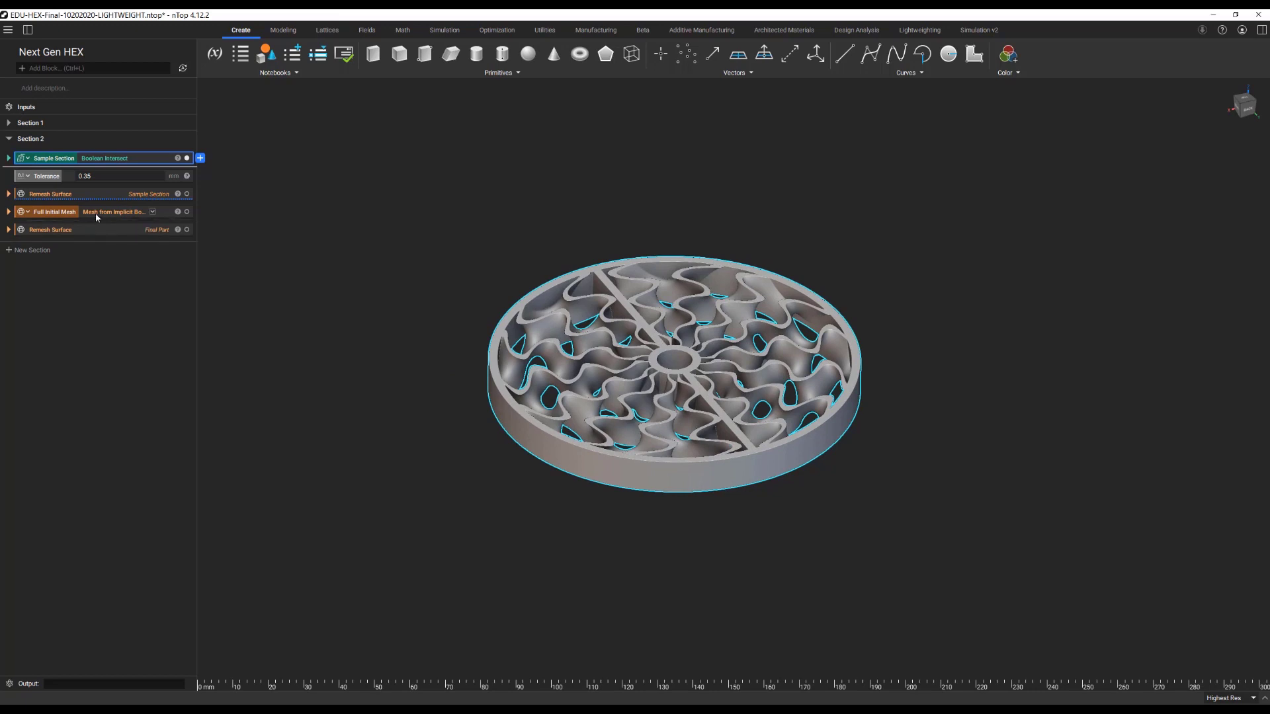
Show the Mesh from Implicit Body inside the Sample Section's Remesh Surface block and check its available overloads
left_click(7, 195)
left_click(90, 211)
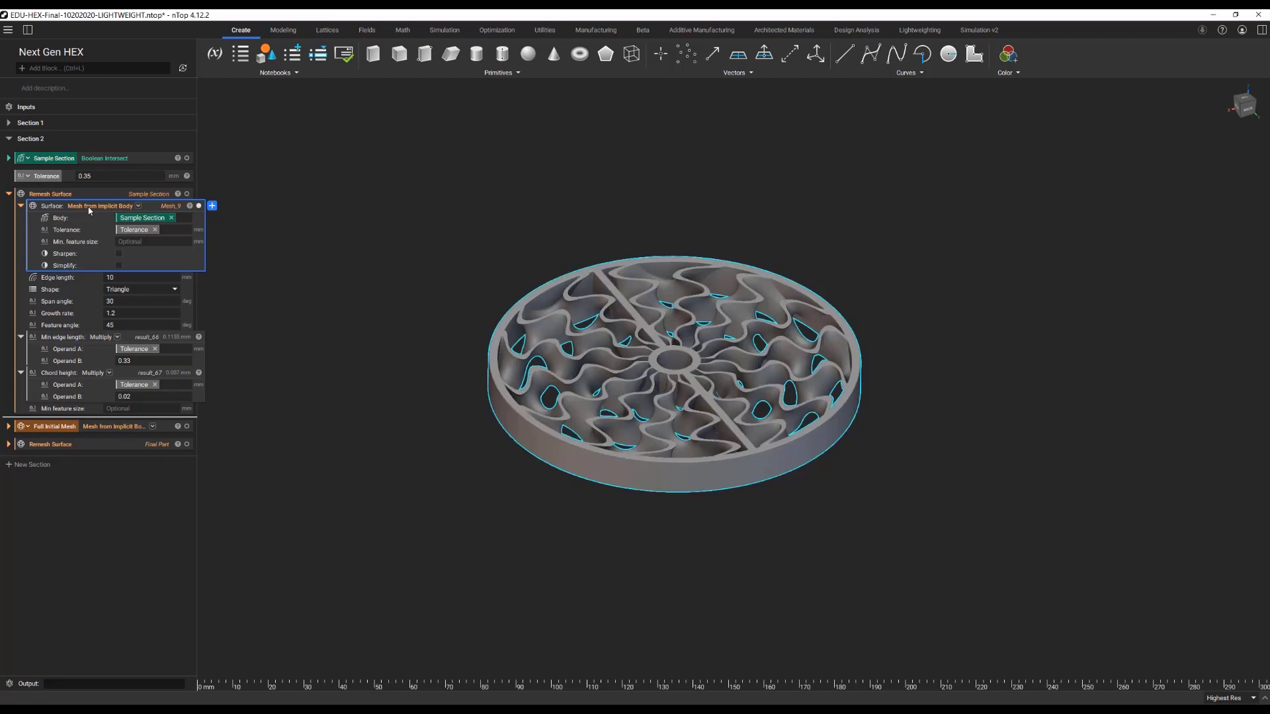
left_click(138, 205)
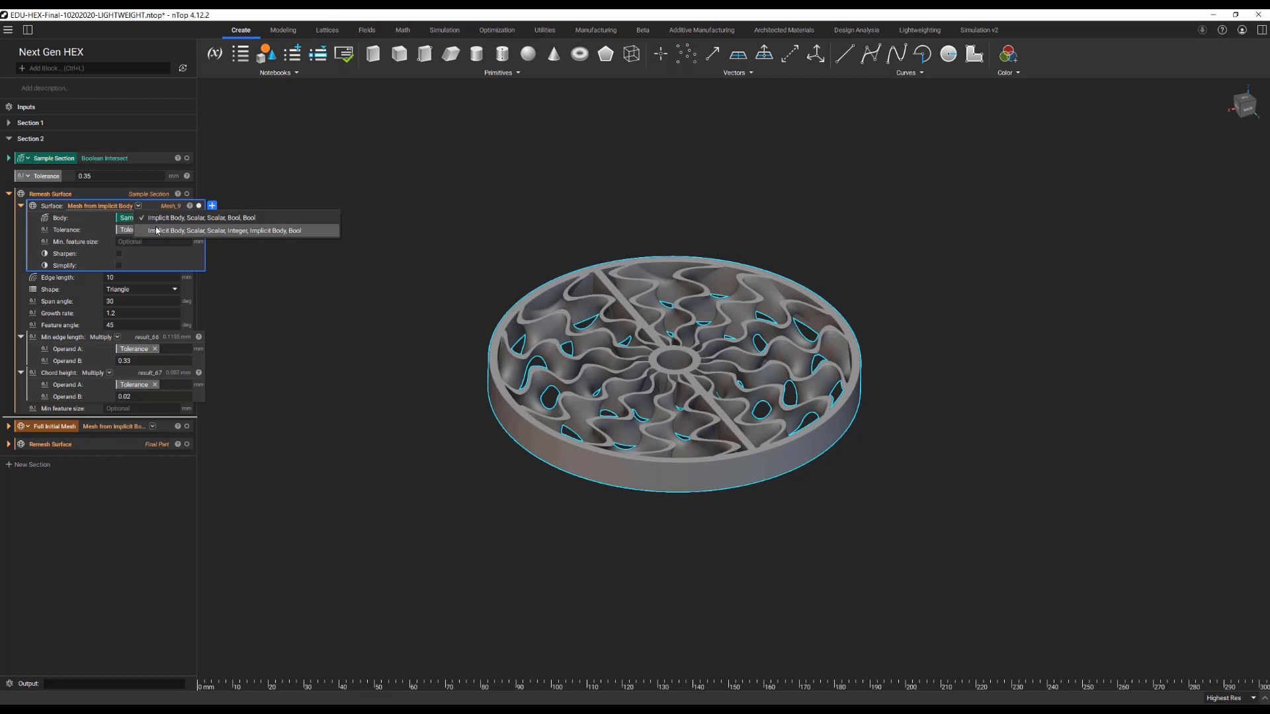
left_click(441, 139)
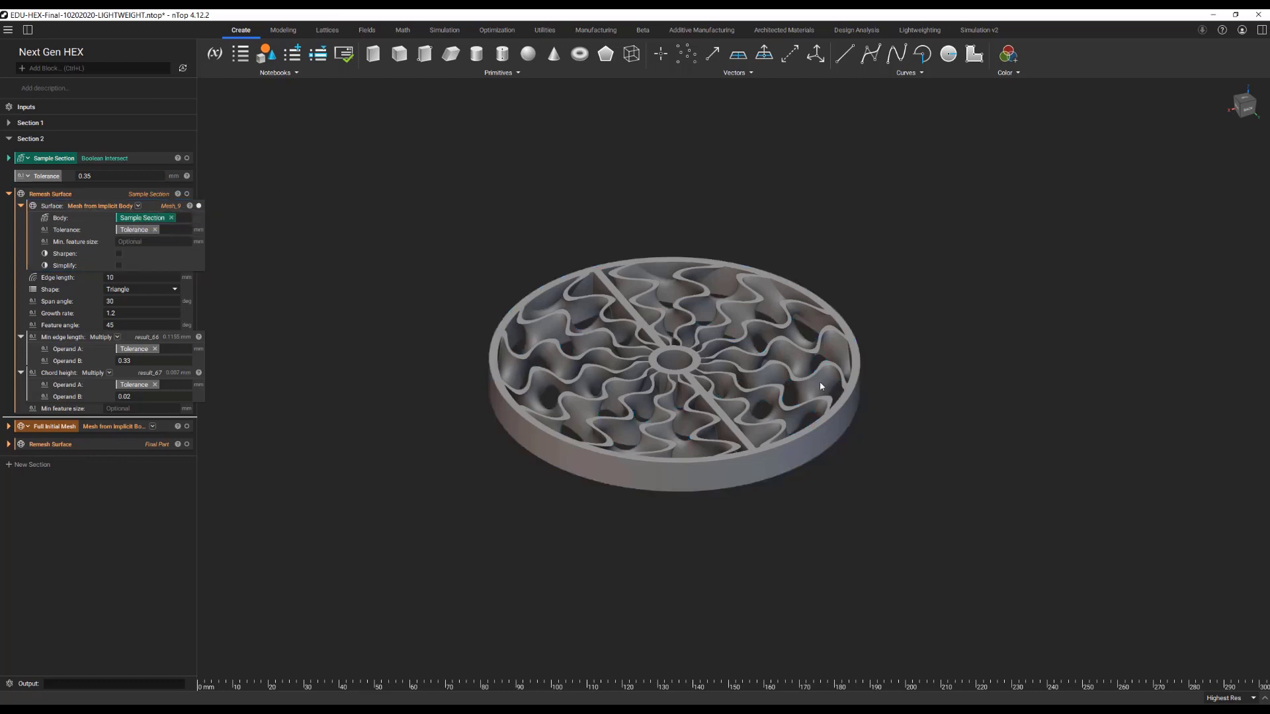
Examine the sample section's initial mesh up close and compare it with the remeshed triangle surface
scroll(721, 408, "up", 10)
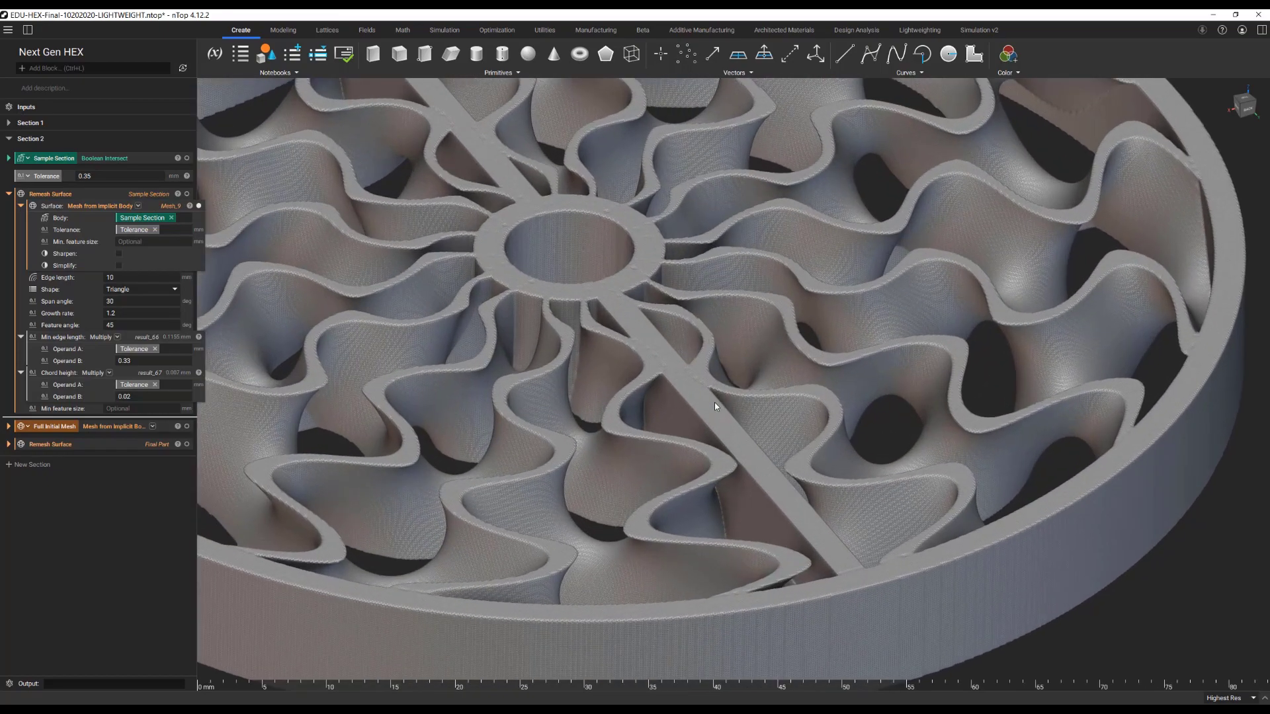
right_click_drag(715, 403, 684, 389)
scroll(697, 411, "down", 5)
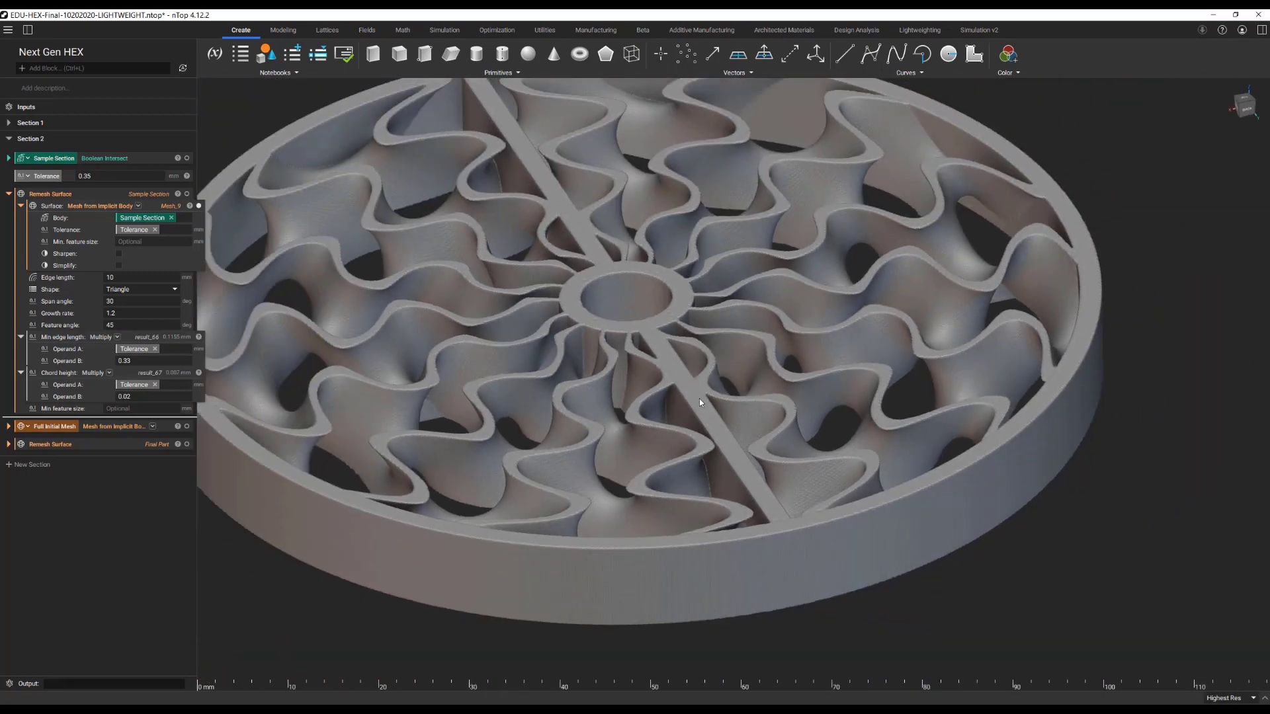
mouse_move(699, 399)
right_mouse_down()
mouse_move(718, 275)
mouse_move(710, 388)
right_mouse_up()
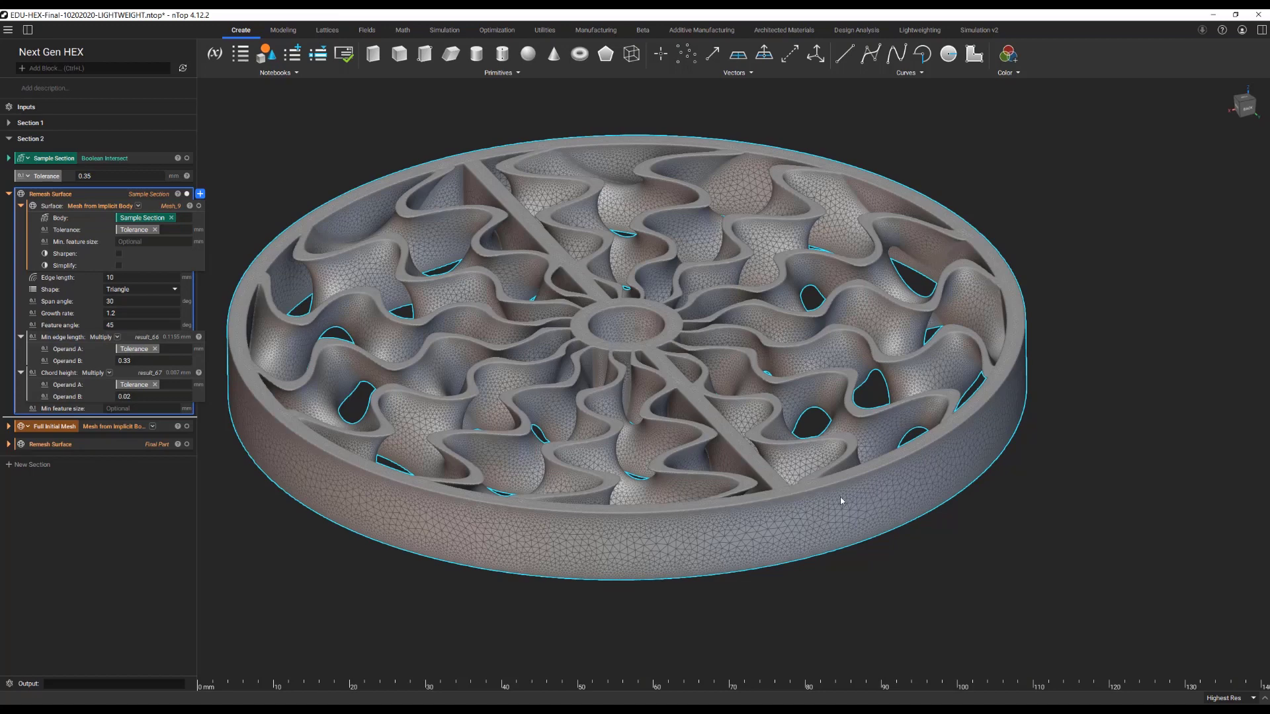
mouse_move(842, 501)
right_mouse_down()
mouse_move(839, 534)
mouse_move(775, 528)
mouse_move(833, 510)
right_mouse_up()
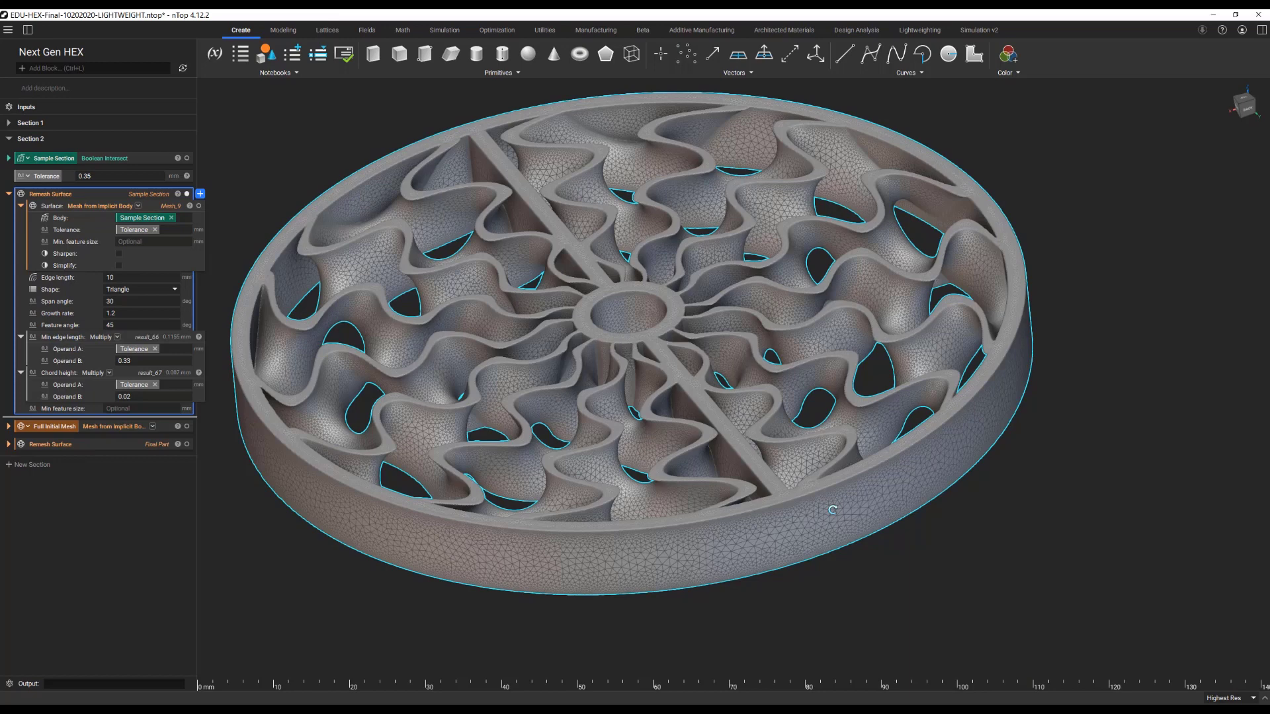
Compare the face counts of the sample's initial mesh and its remeshed surface, and collapse the Remesh Surface block
left_click(190, 206)
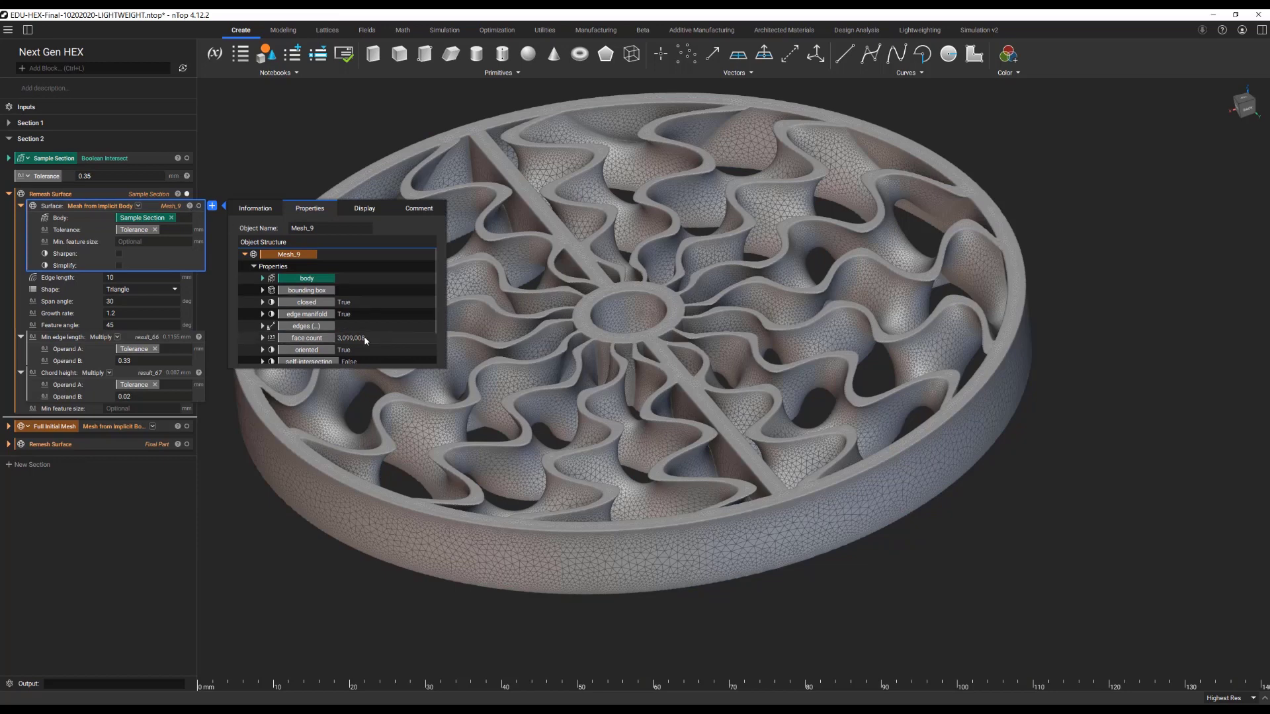
left_click(187, 194)
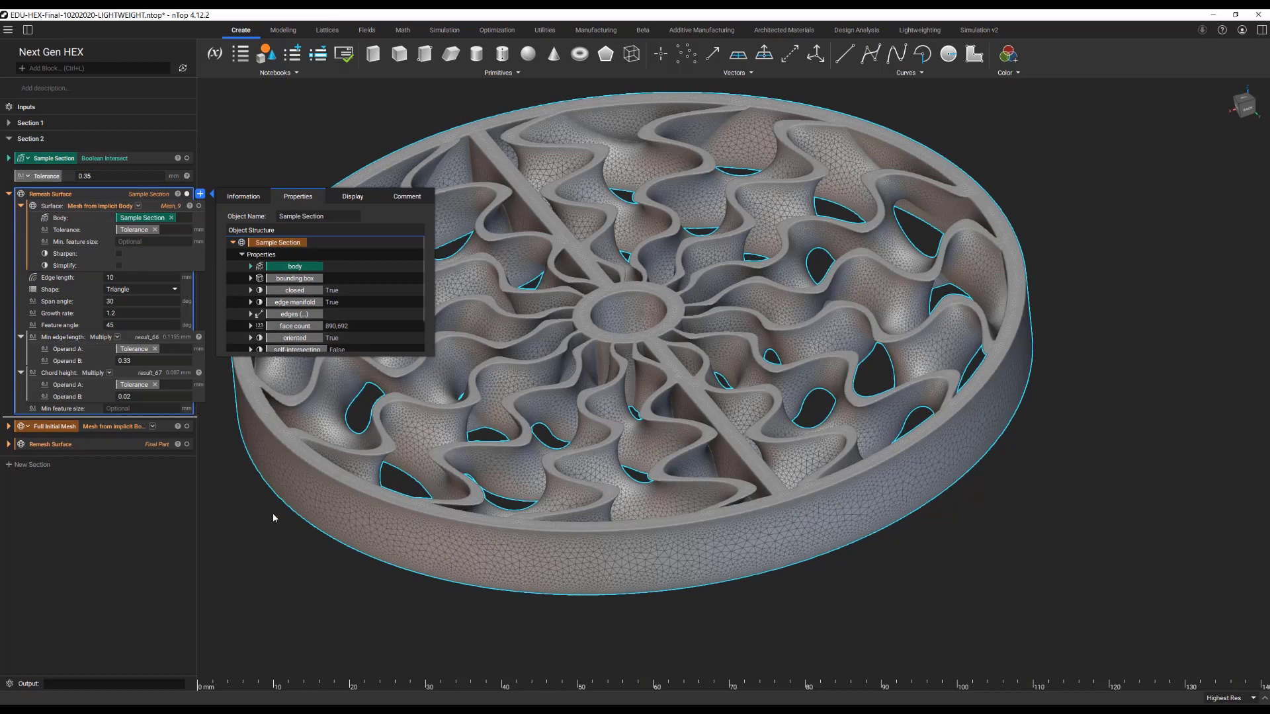
left_click(256, 551)
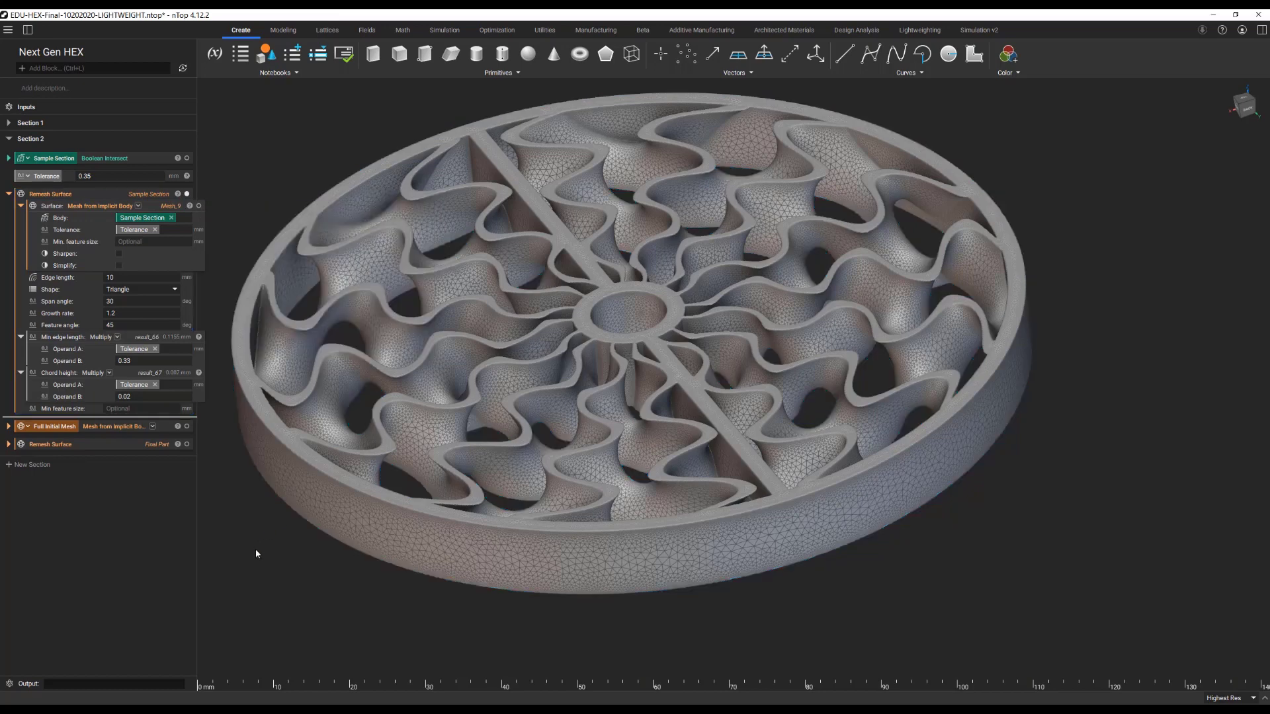
left_click(10, 194)
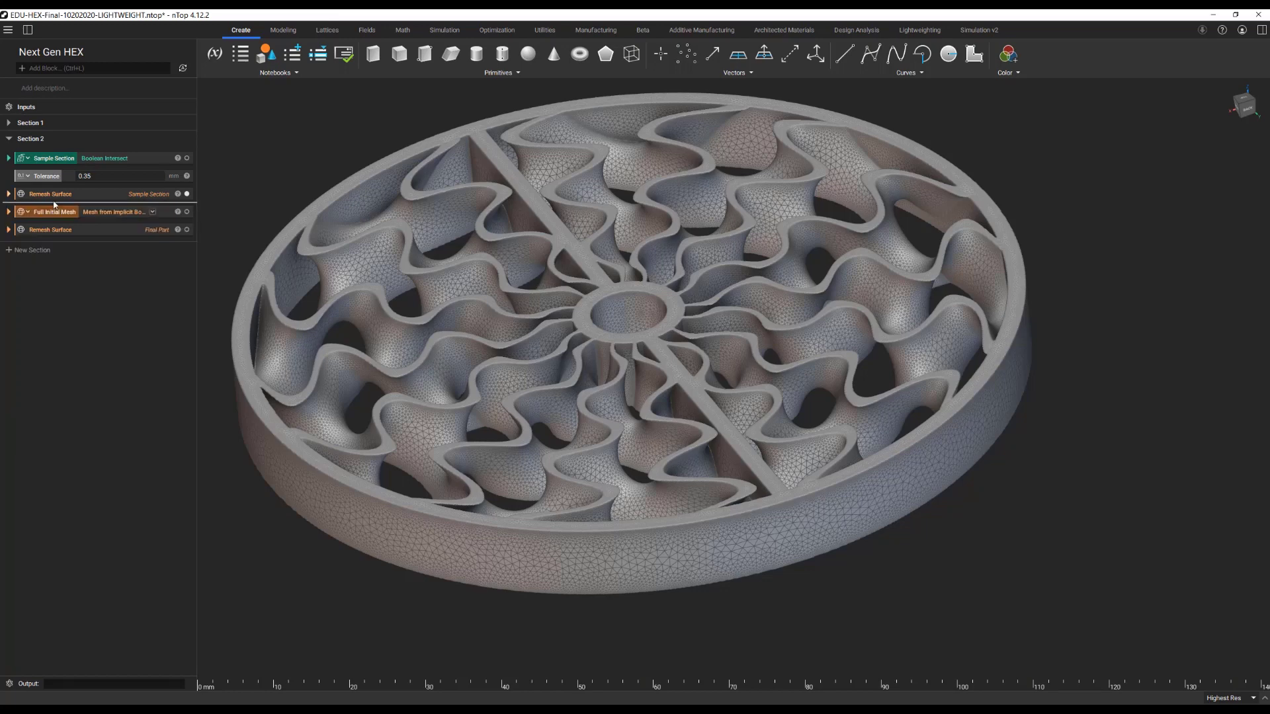
Expand the Full Initial Mesh block and display its mesh with the whole heat exchanger in view
left_click(9, 212)
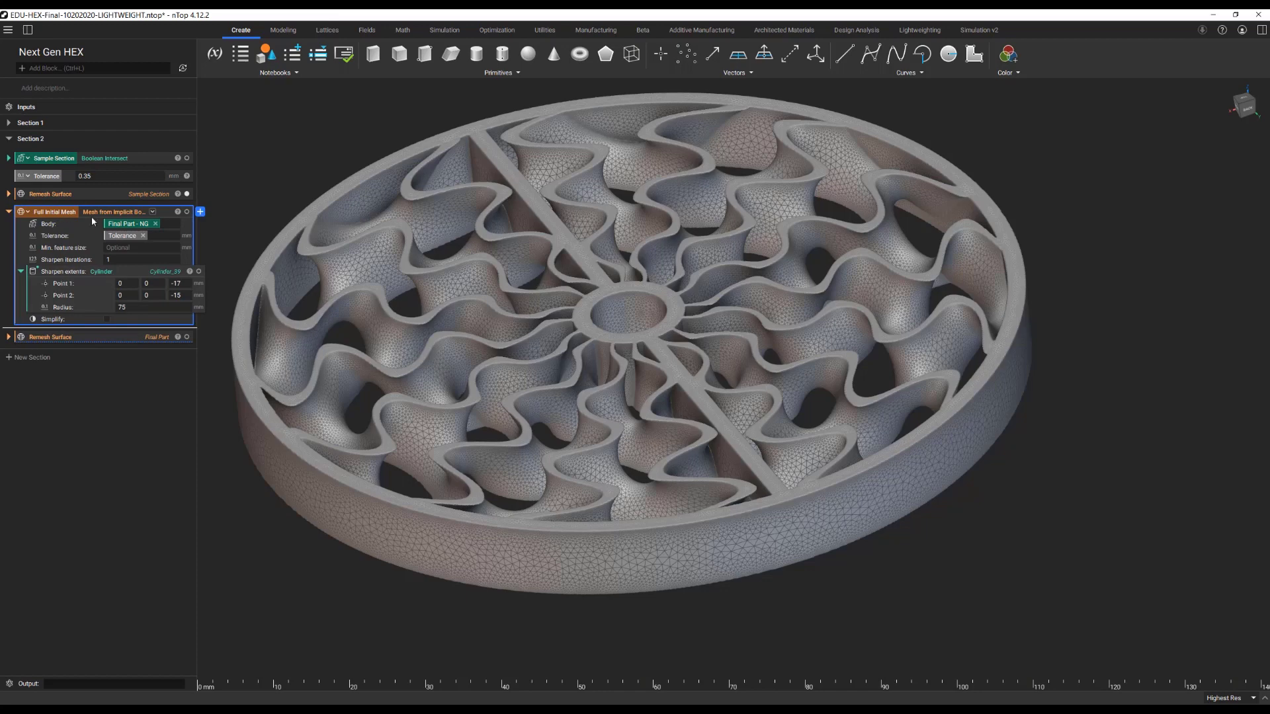
left_click(187, 211)
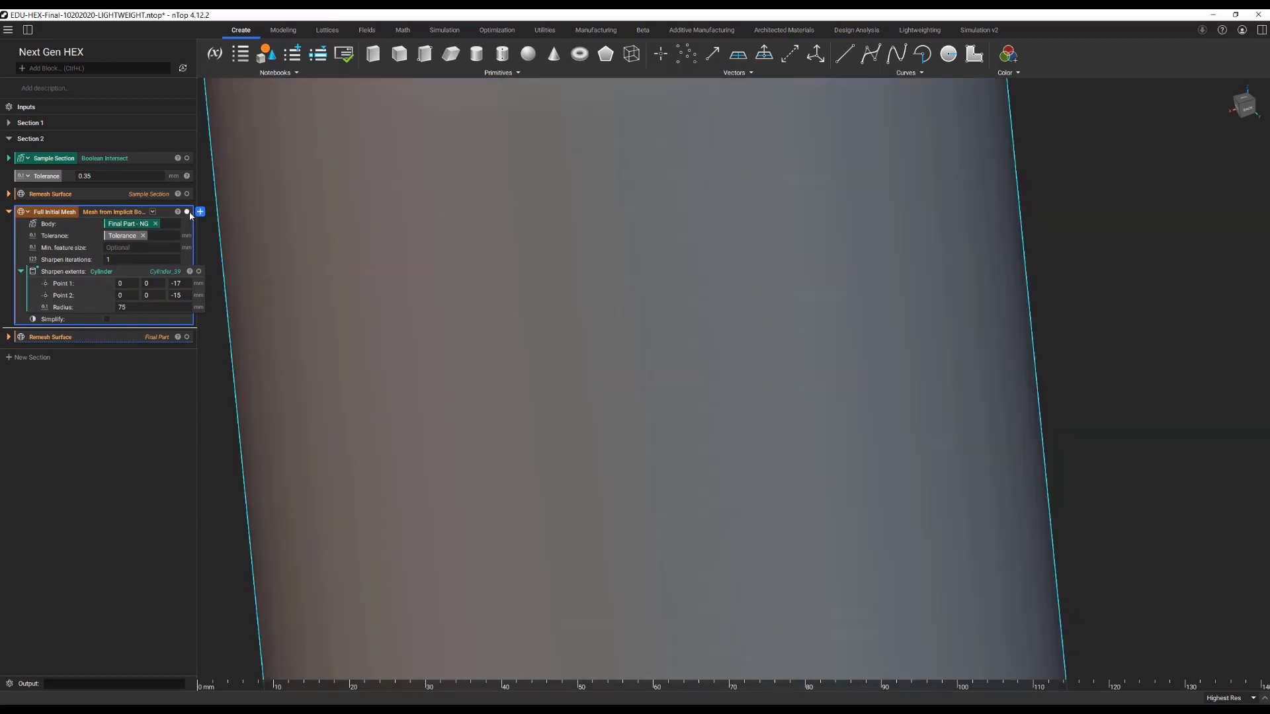
scroll(326, 302, "down", 2)
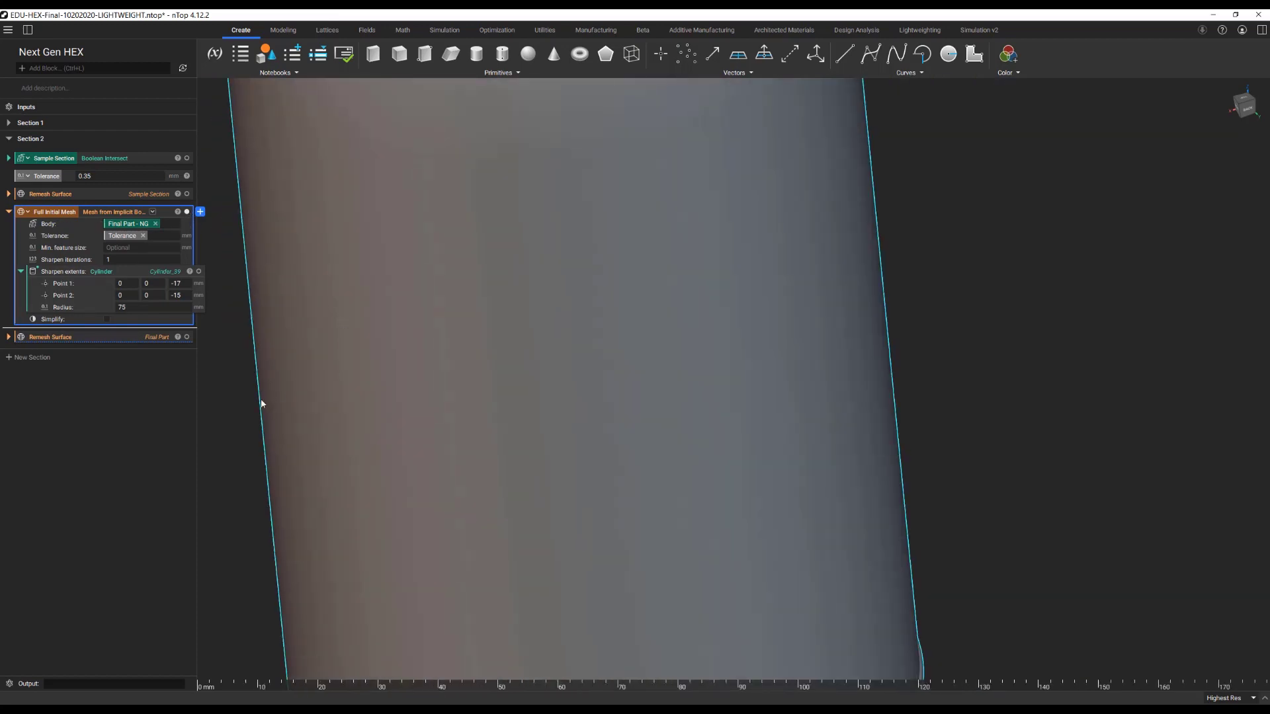
scroll(261, 403, "down", 5)
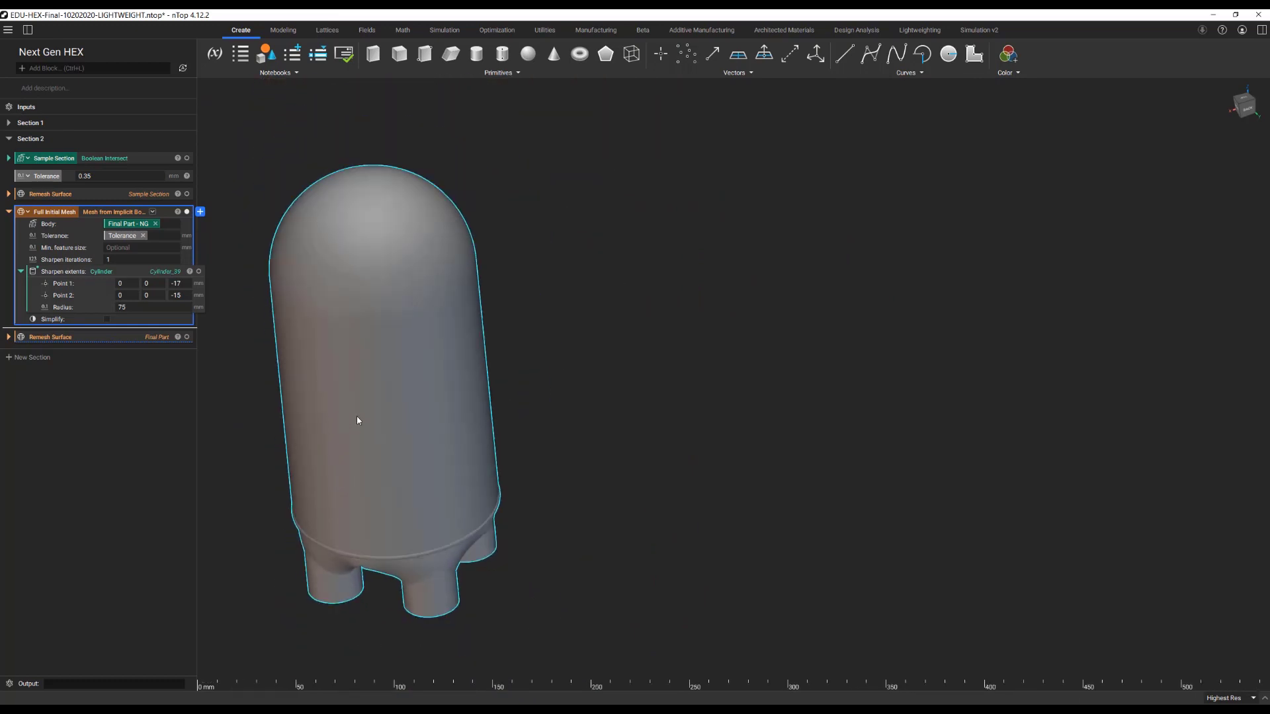
scroll(356, 416, "up", 1)
middle_click_drag(427, 385, 542, 346)
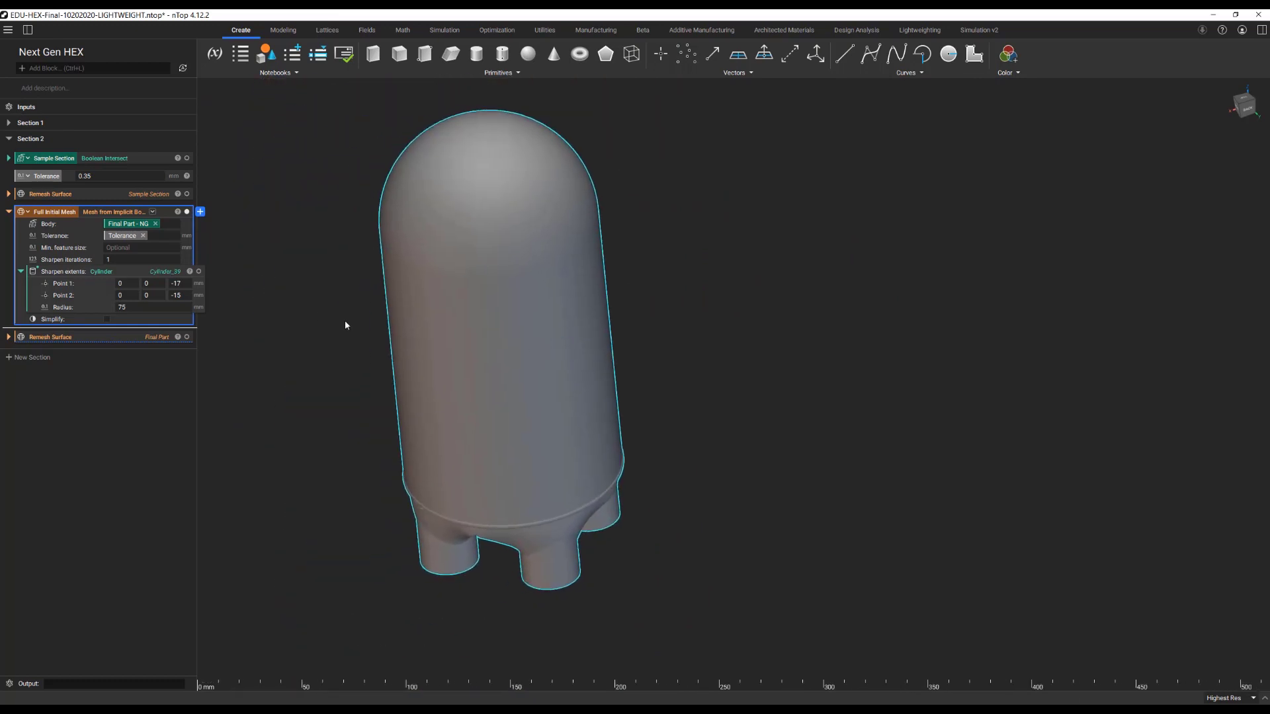
Preview the Sharpen extents cylinder beneath the full mesh, hide it again, and select the Full Initial Mesh block
left_click(199, 272)
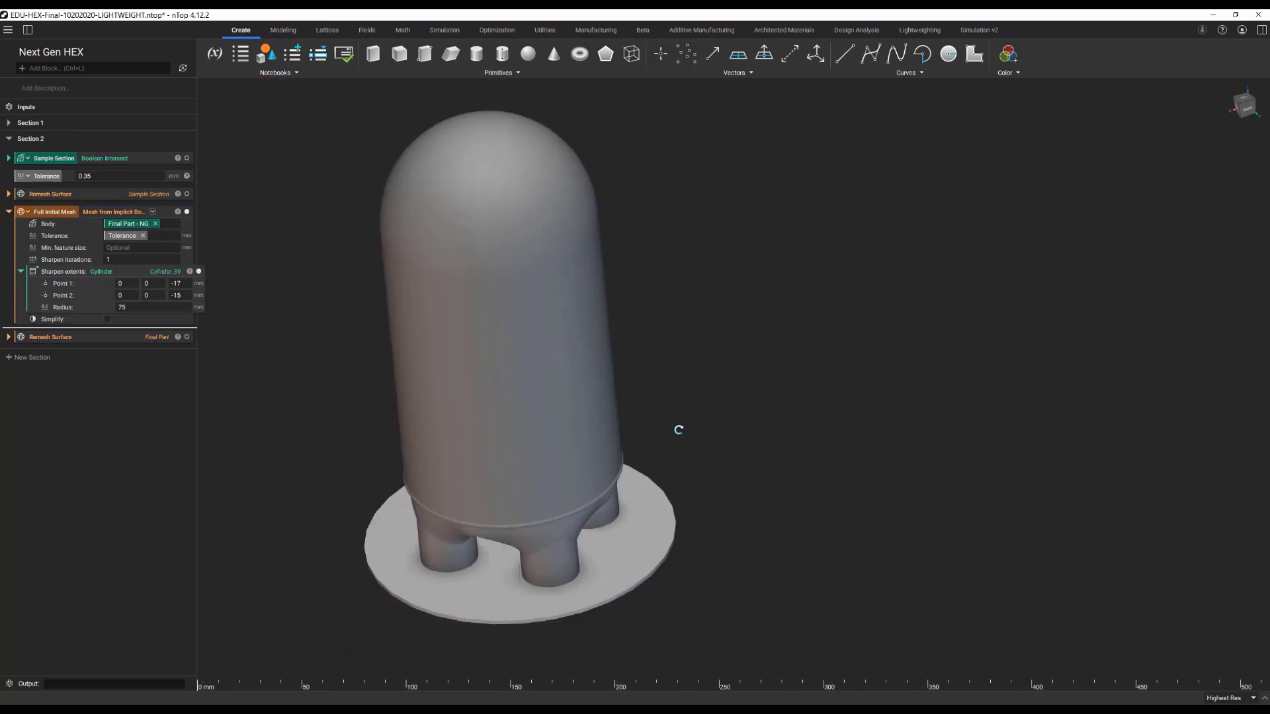
mouse_move(678, 430)
right_mouse_down()
mouse_move(684, 324)
mouse_move(686, 423)
right_mouse_up()
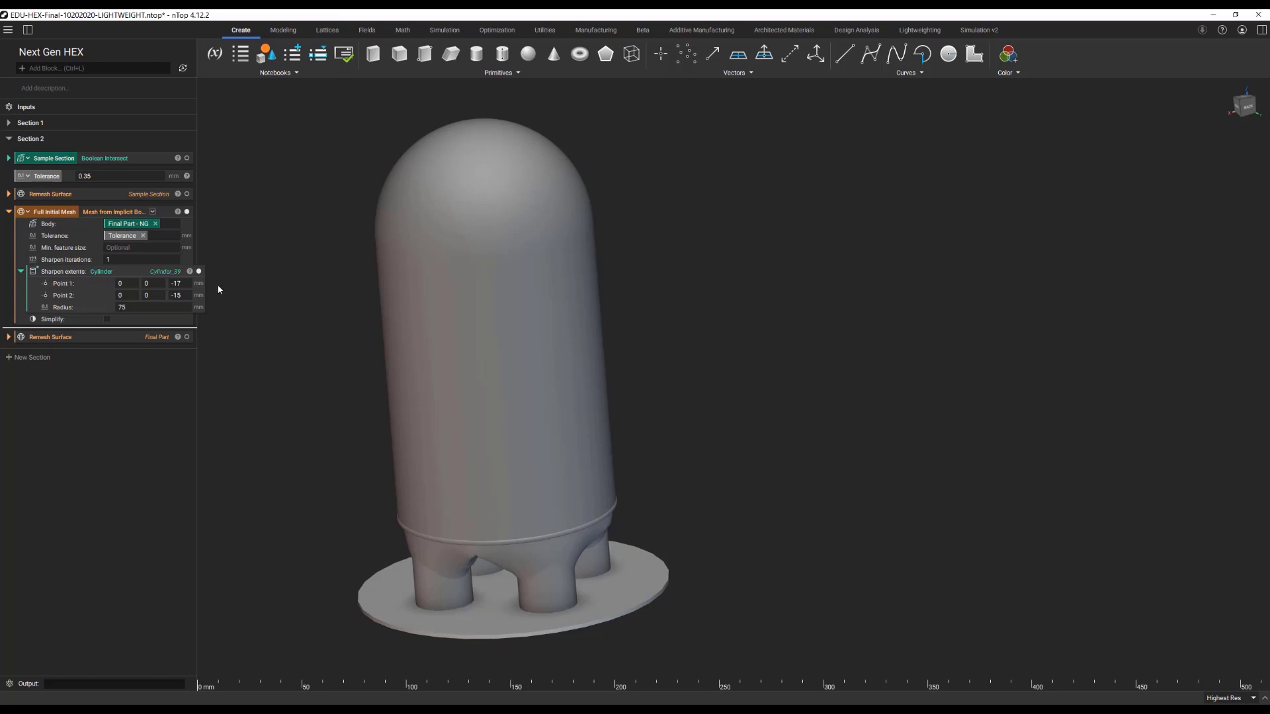
left_click(199, 271)
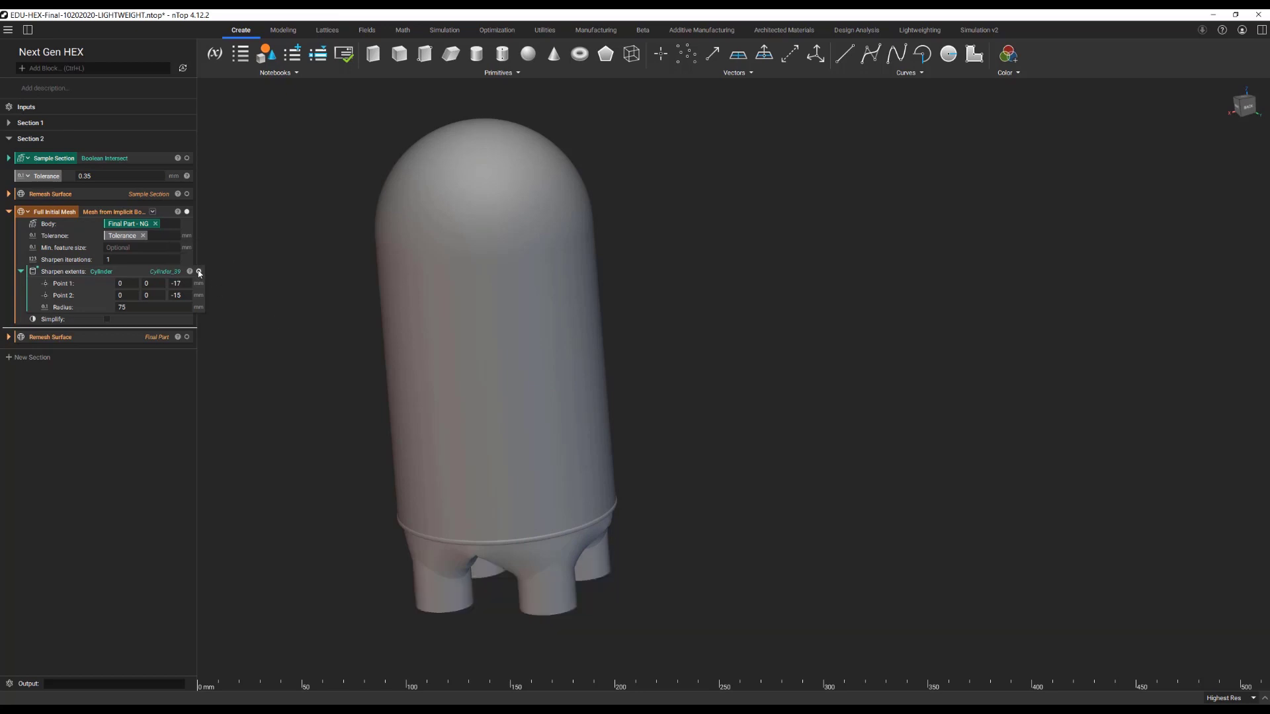
left_click(166, 212)
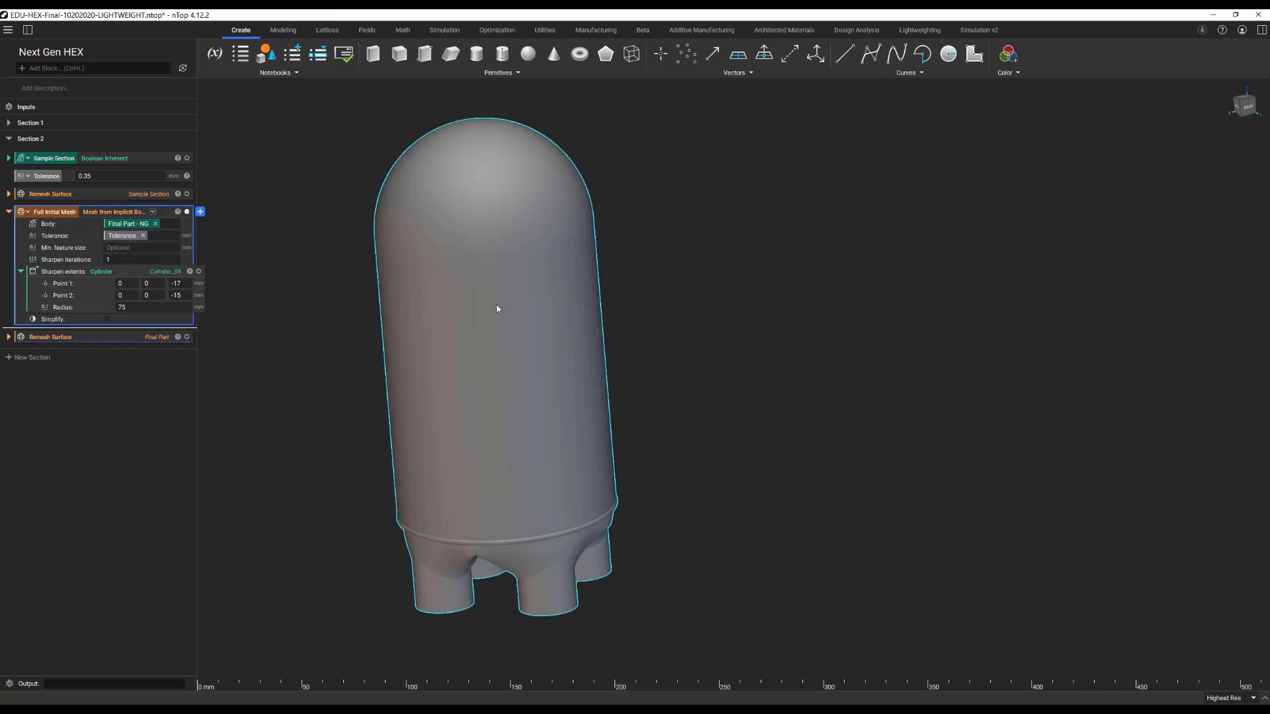
Section the full initial mesh horizontally and examine the mesh on its internal lattice walls up close
key("x")
scroll(549, 355, "up", 1)
scroll(549, 356, "up", 6)
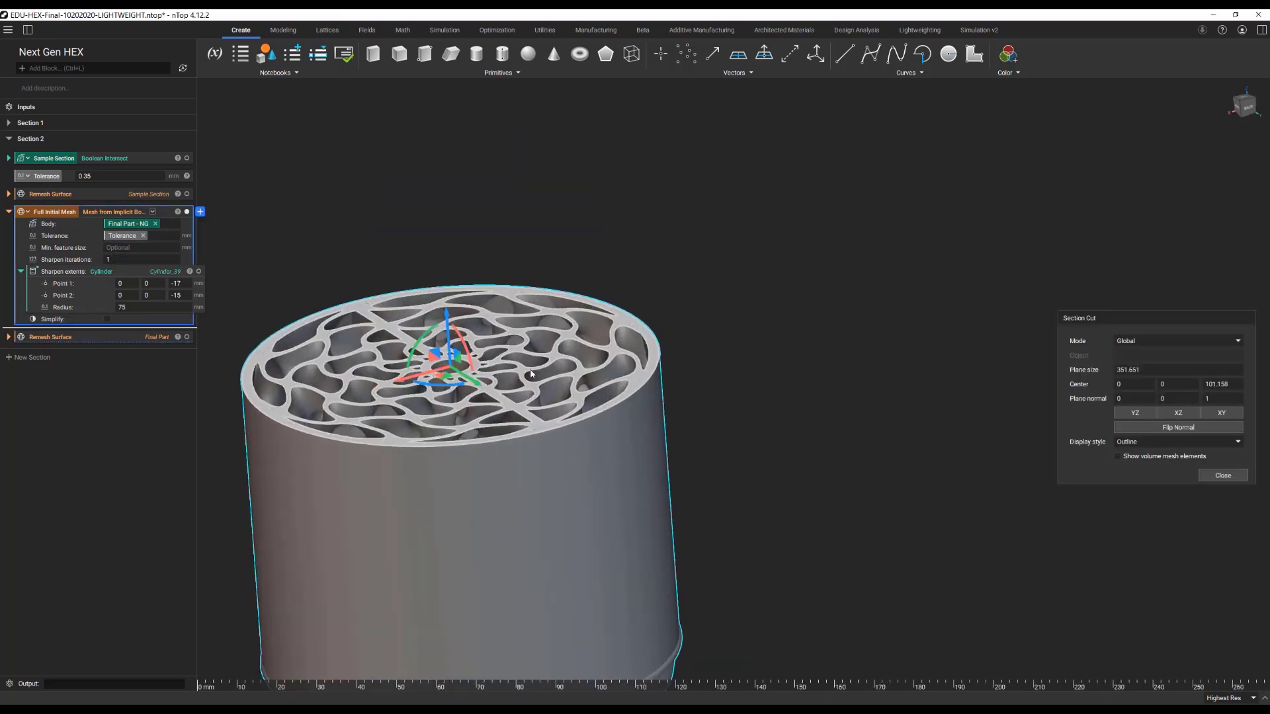
scroll(544, 421, "up", 5)
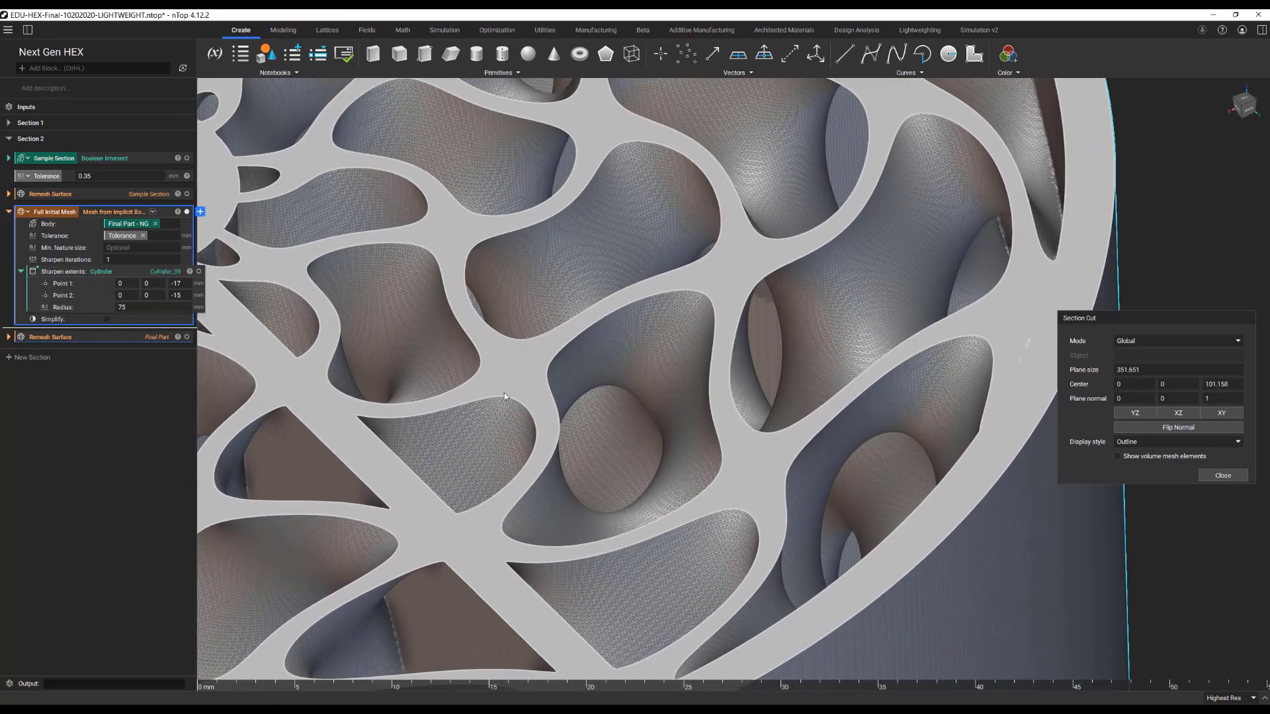
middle_click_drag(475, 377, 616, 346)
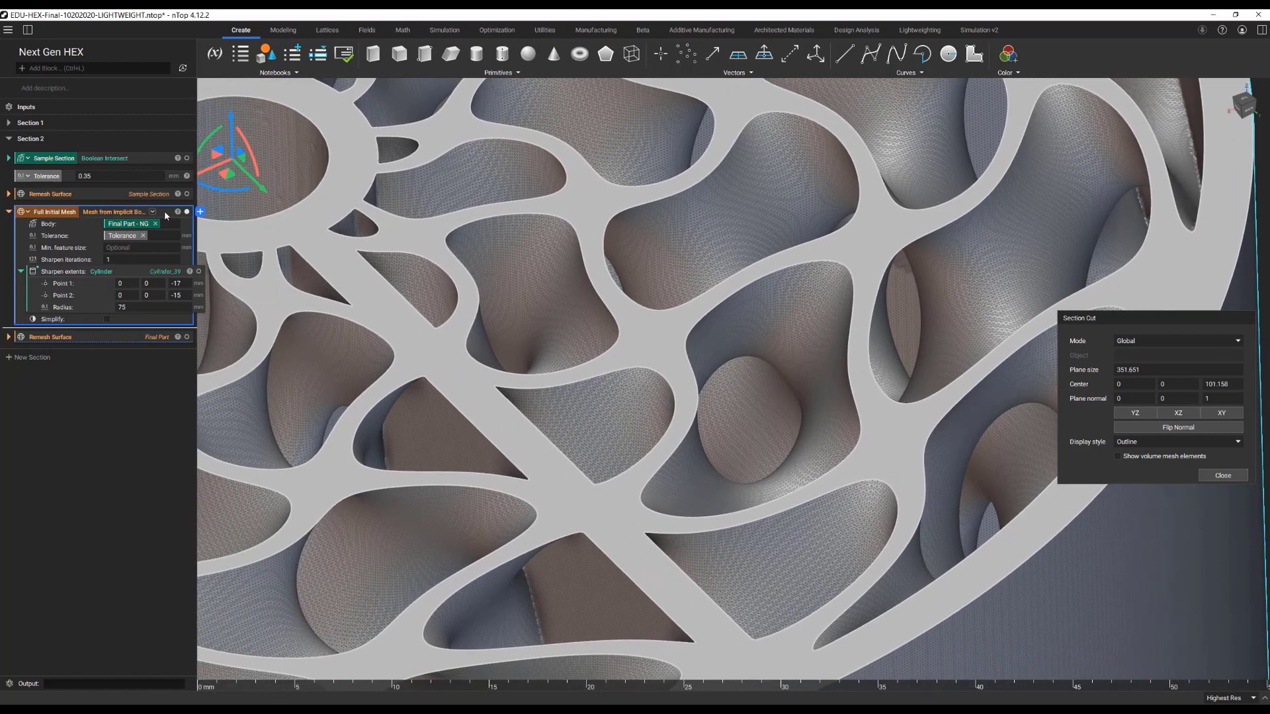
Check the full initial mesh's face count in its properties, and display the expanded Final Part Remesh Surface block instead
left_click(186, 212)
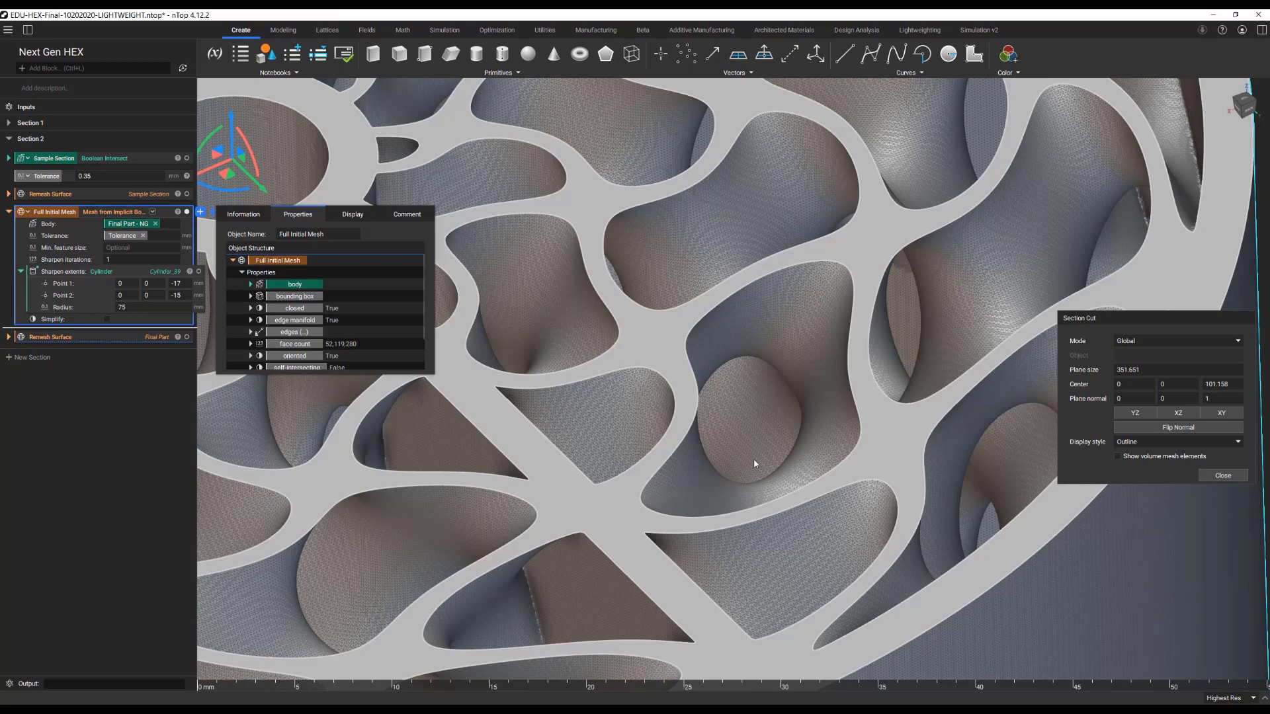
left_click(8, 212)
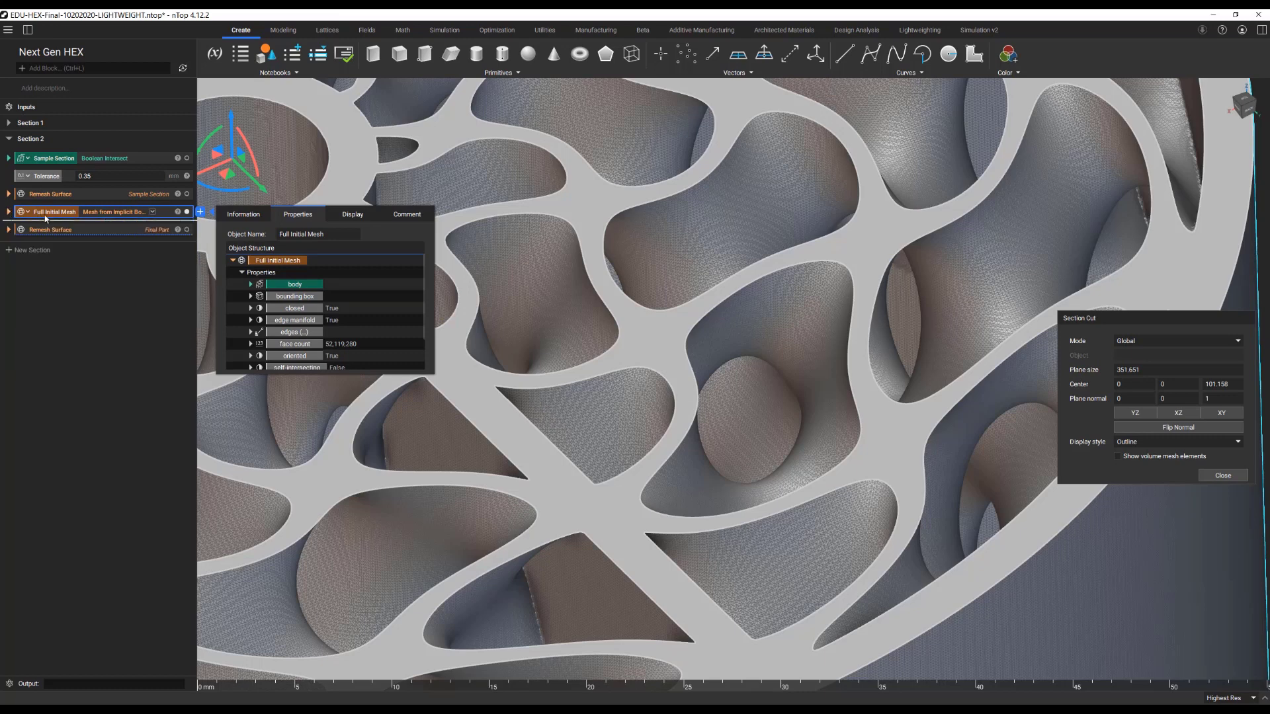
left_click(9, 231)
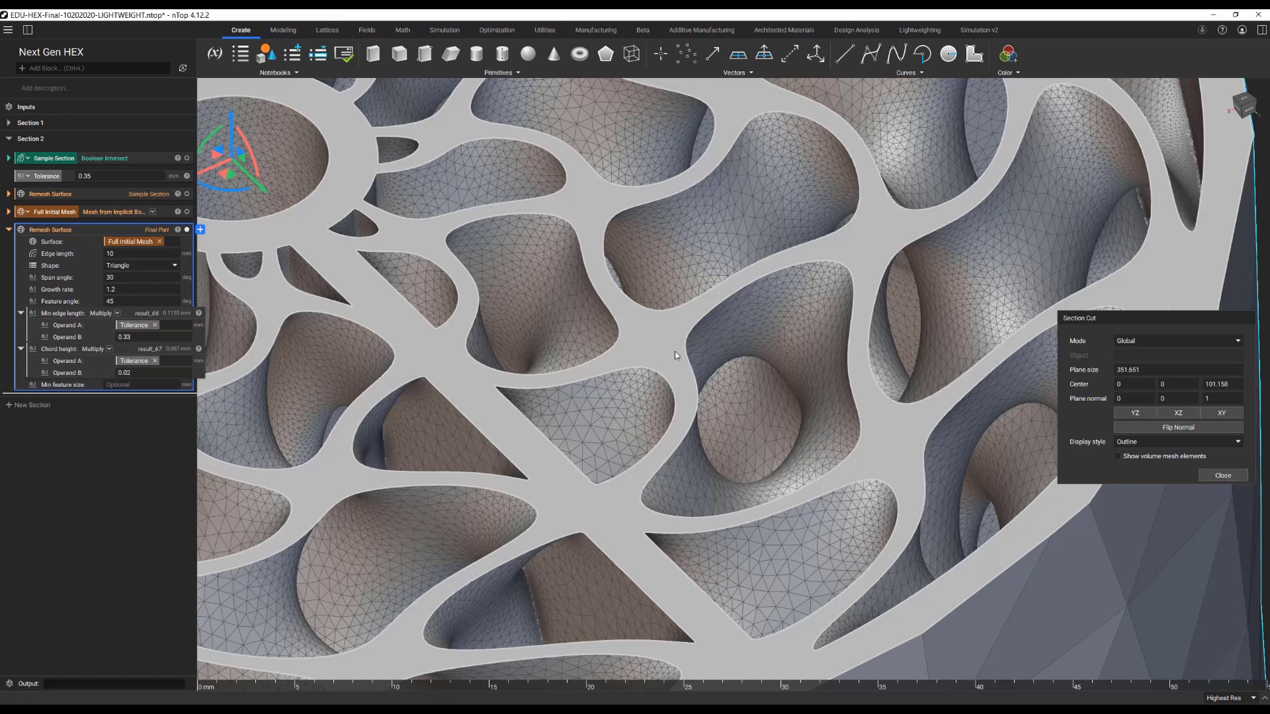
Add a Simplify Mesh by Threshold block between Full Initial Mesh and Remesh Surface, and set it to Manual Run Mode
left_click(171, 224)
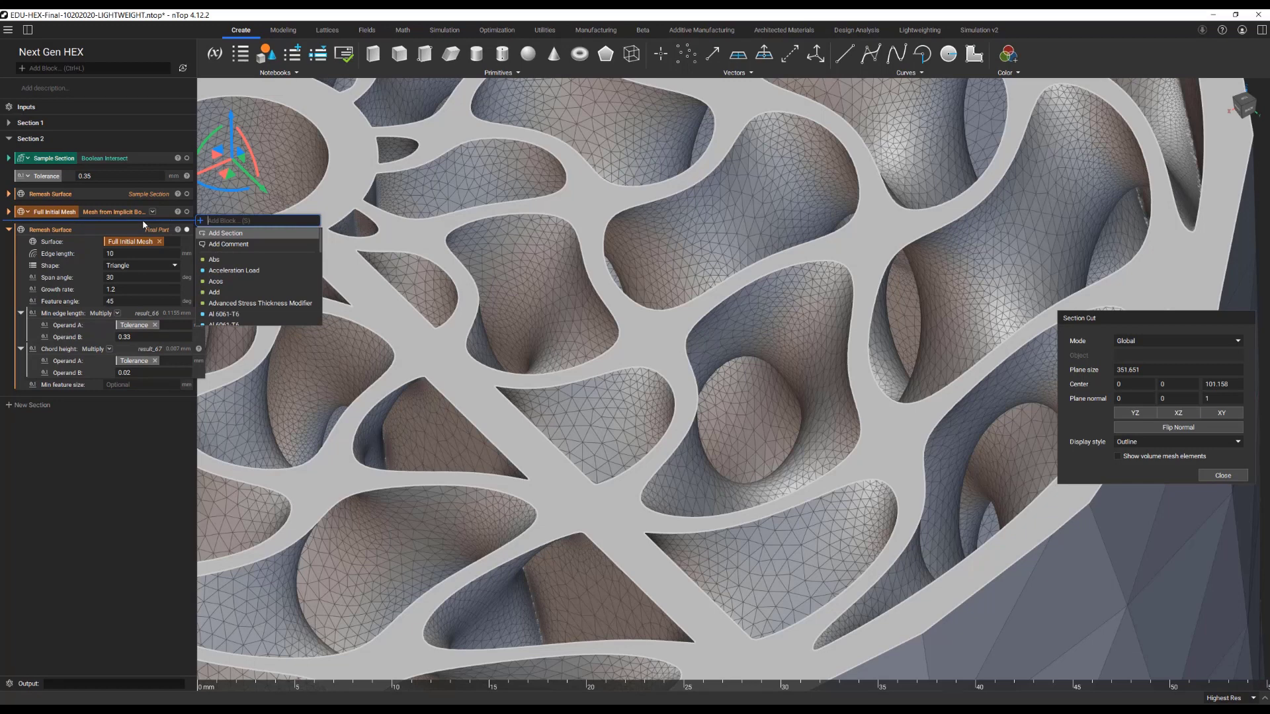
type("simp")
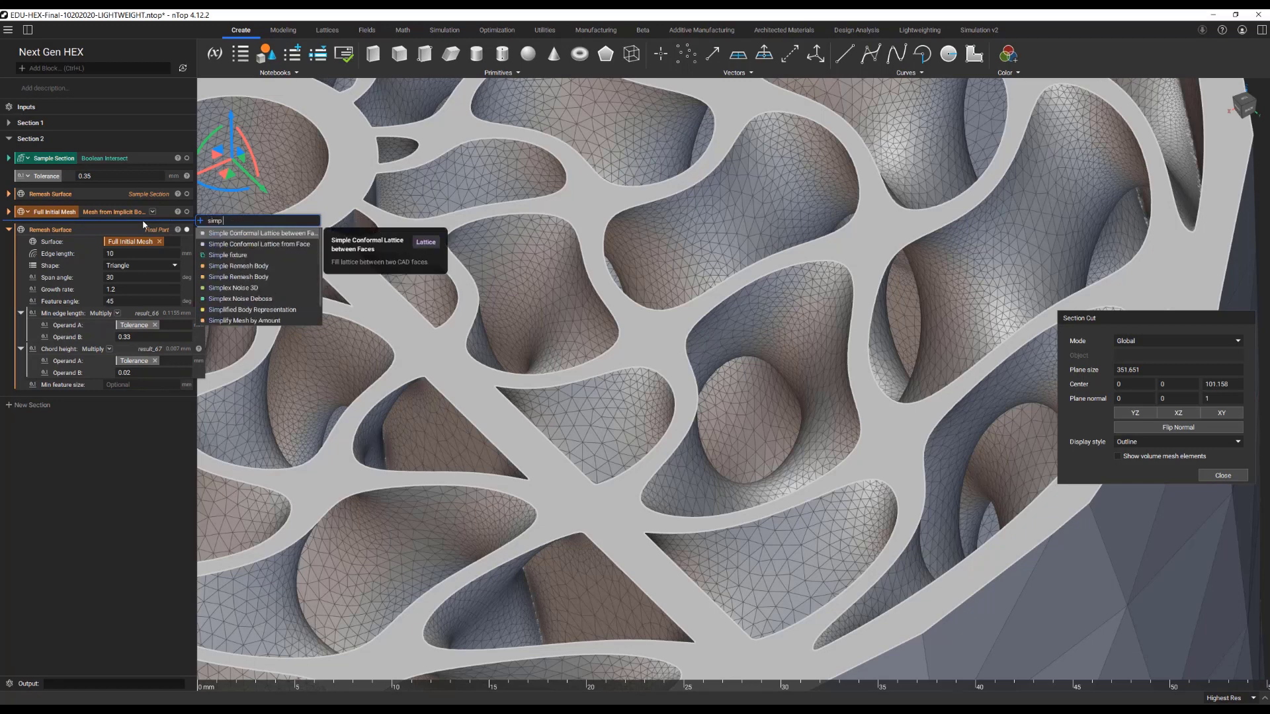
type(" th")
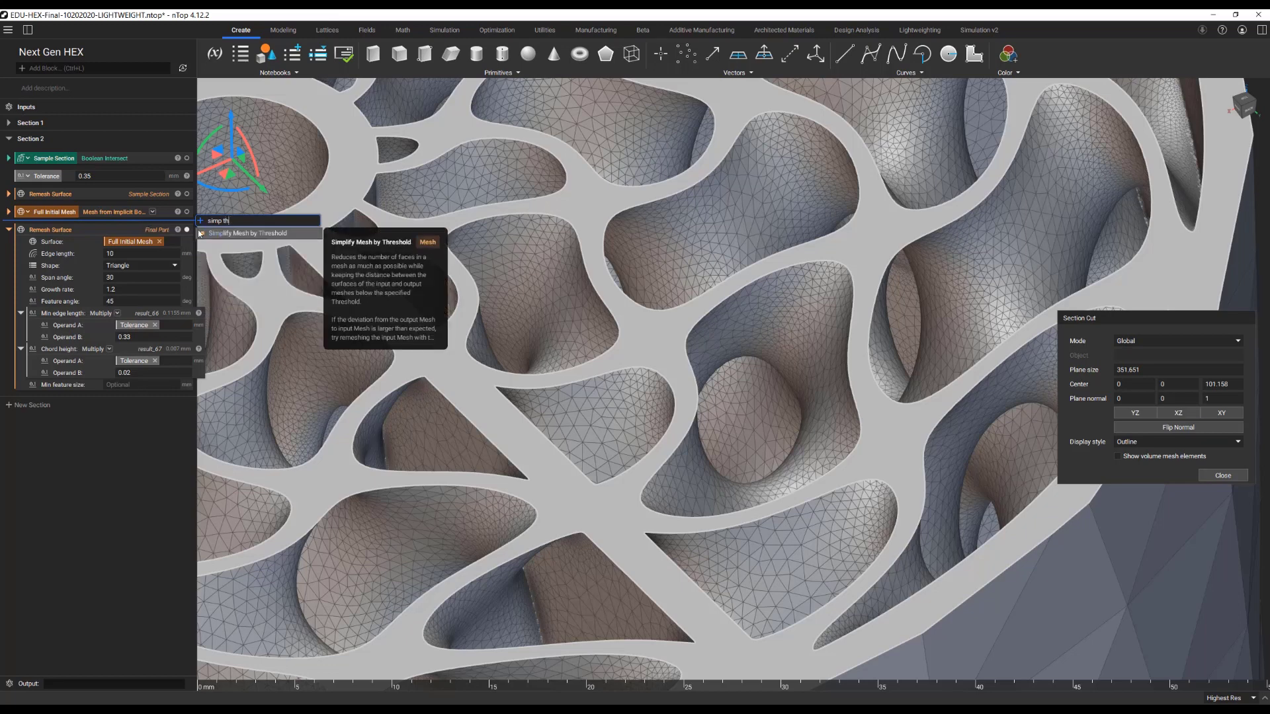
left_click(202, 234)
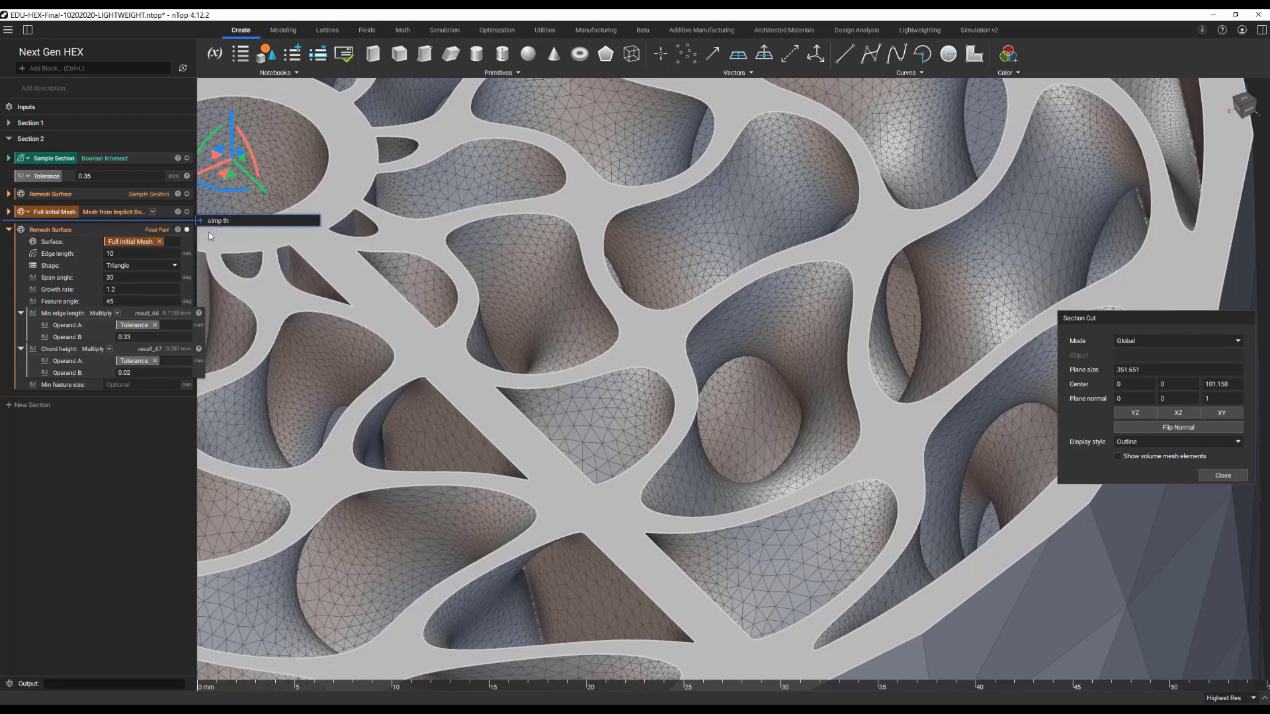
right_click(167, 230)
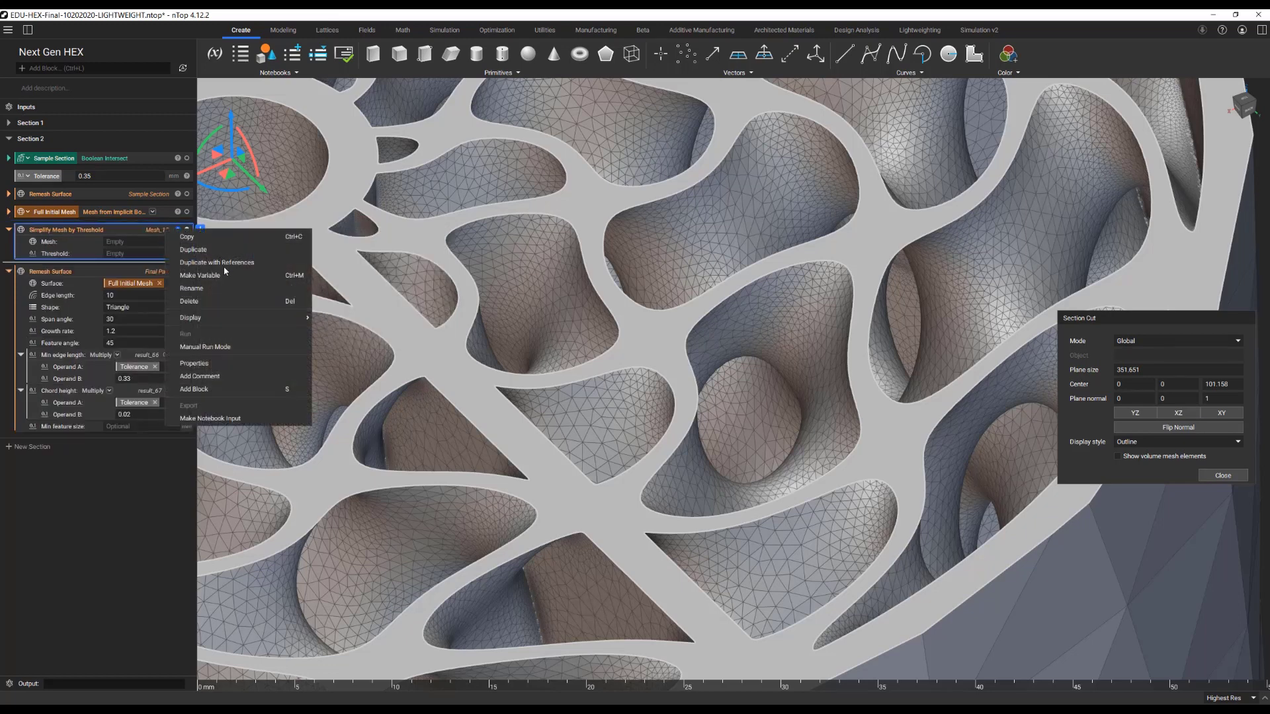
left_click(226, 347)
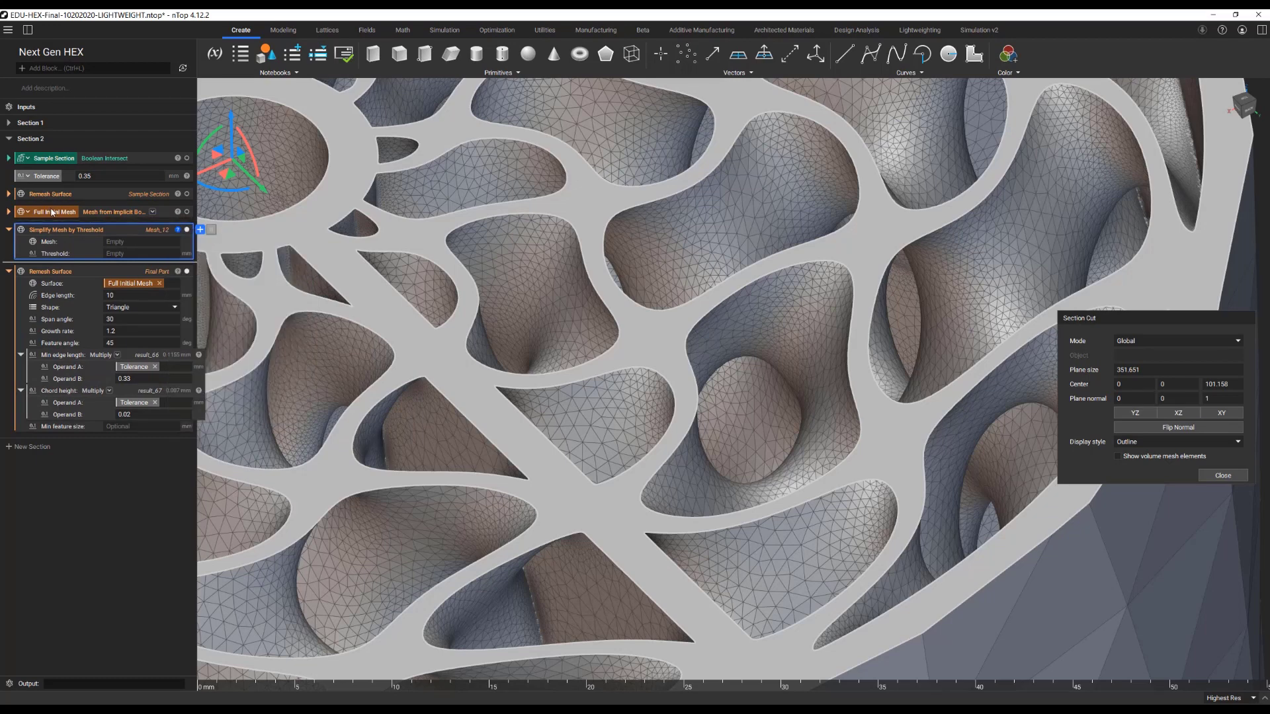
Assign Full Initial Mesh as the simplify block's mesh and the chord height product of Tolerance and 0.02 as its threshold
left_click_drag(51, 212, 154, 241)
left_click_drag(77, 394, 145, 258)
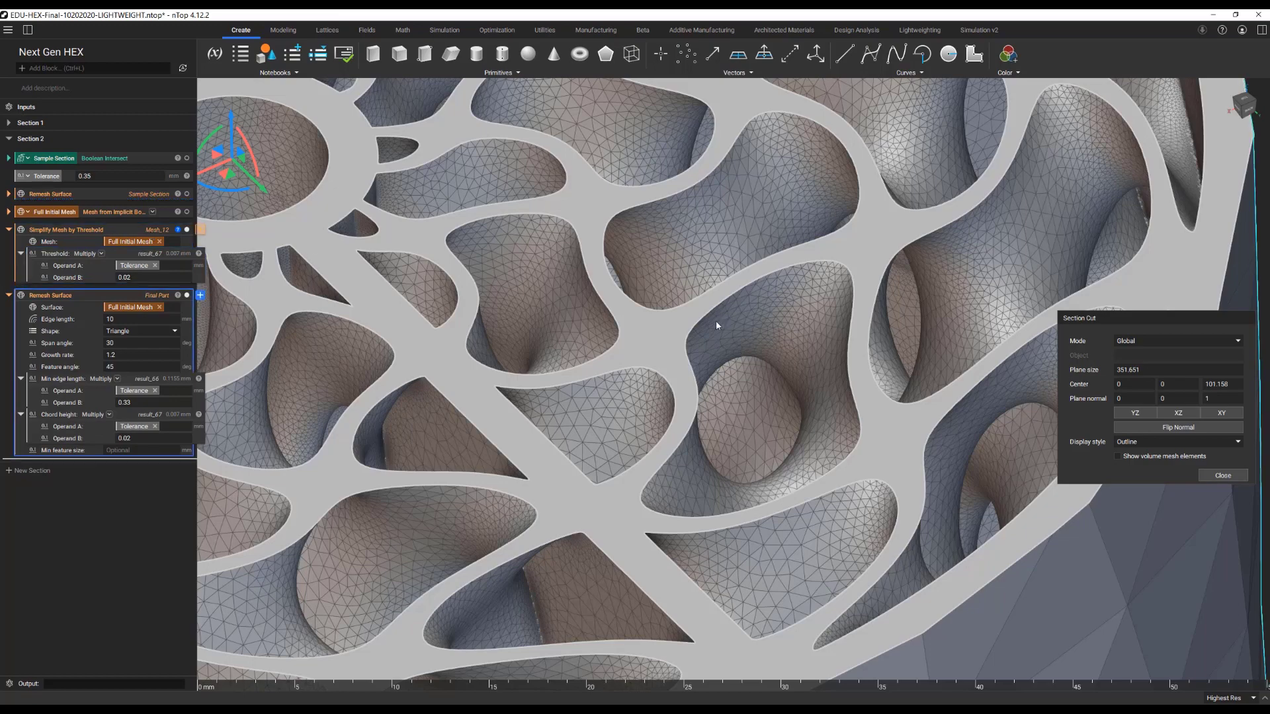
scroll(716, 320, "down", 5)
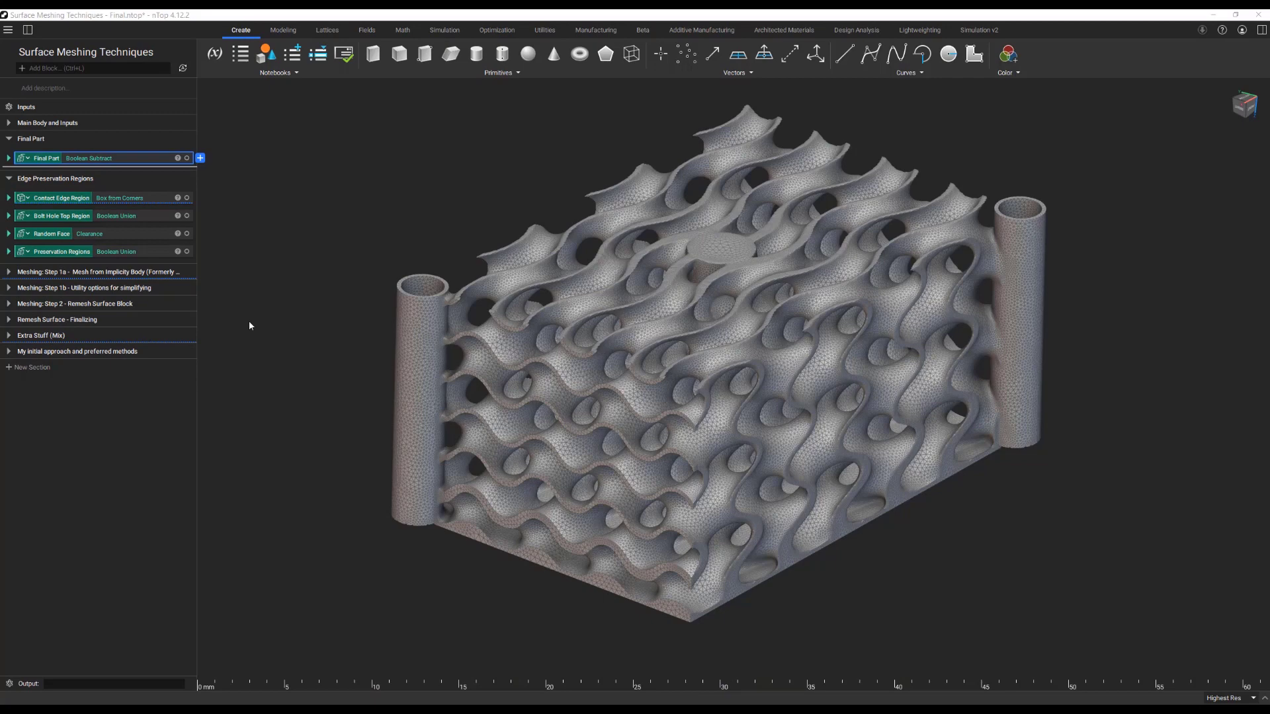
In the Surface Meshing Techniques notebook, isolate the Final Part body and examine it together with the Preservation Regions
left_click(148, 161)
key("i")
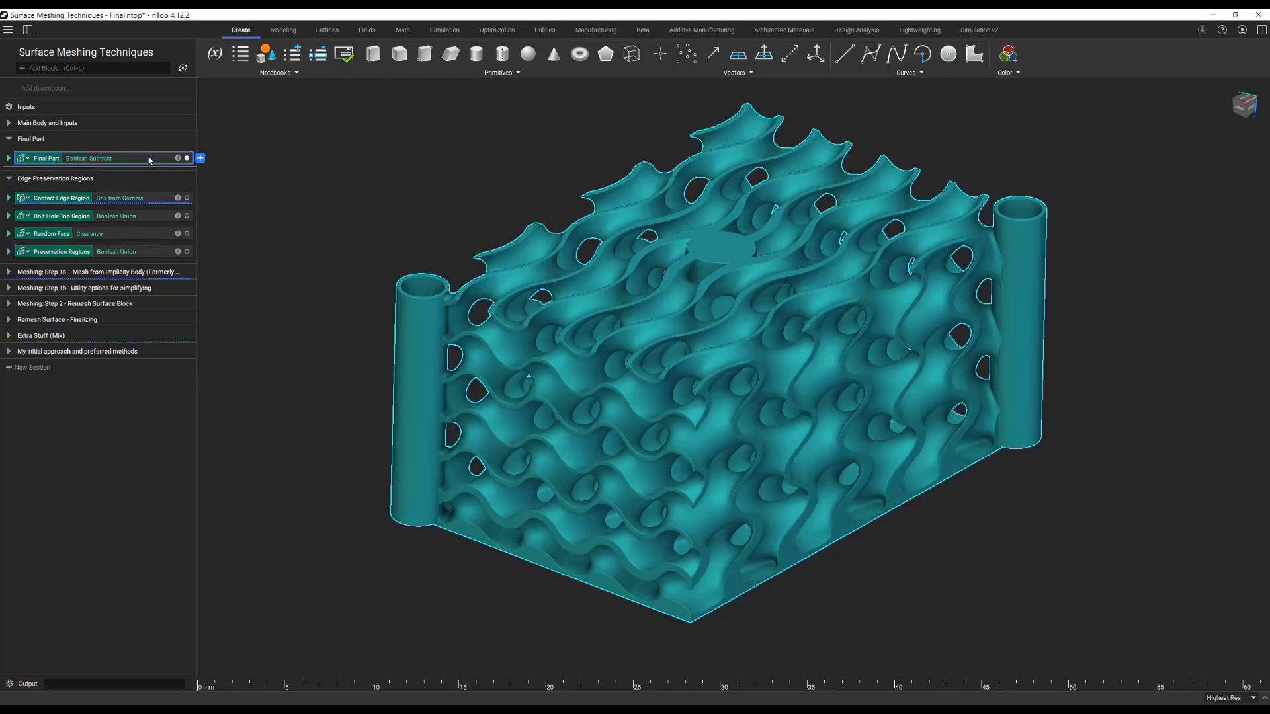
right_click_drag(721, 403, 740, 427)
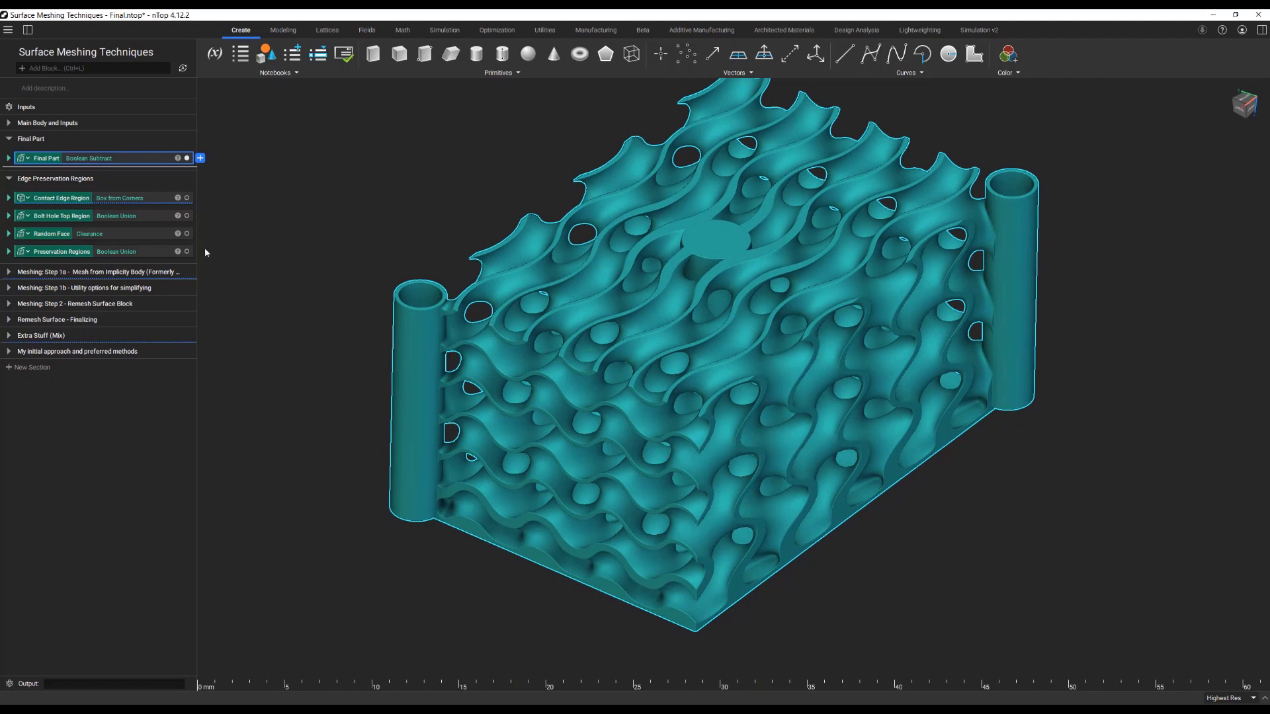
left_click(186, 251)
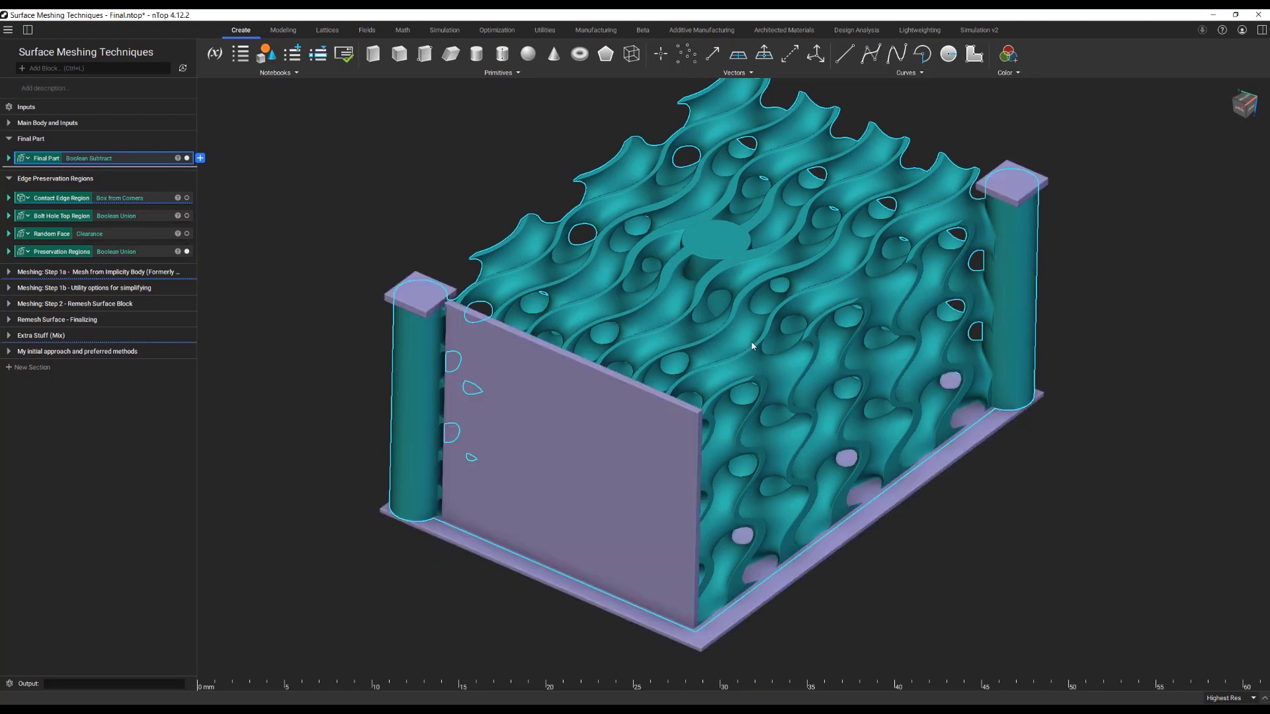
right_click_drag(899, 378, 890, 352)
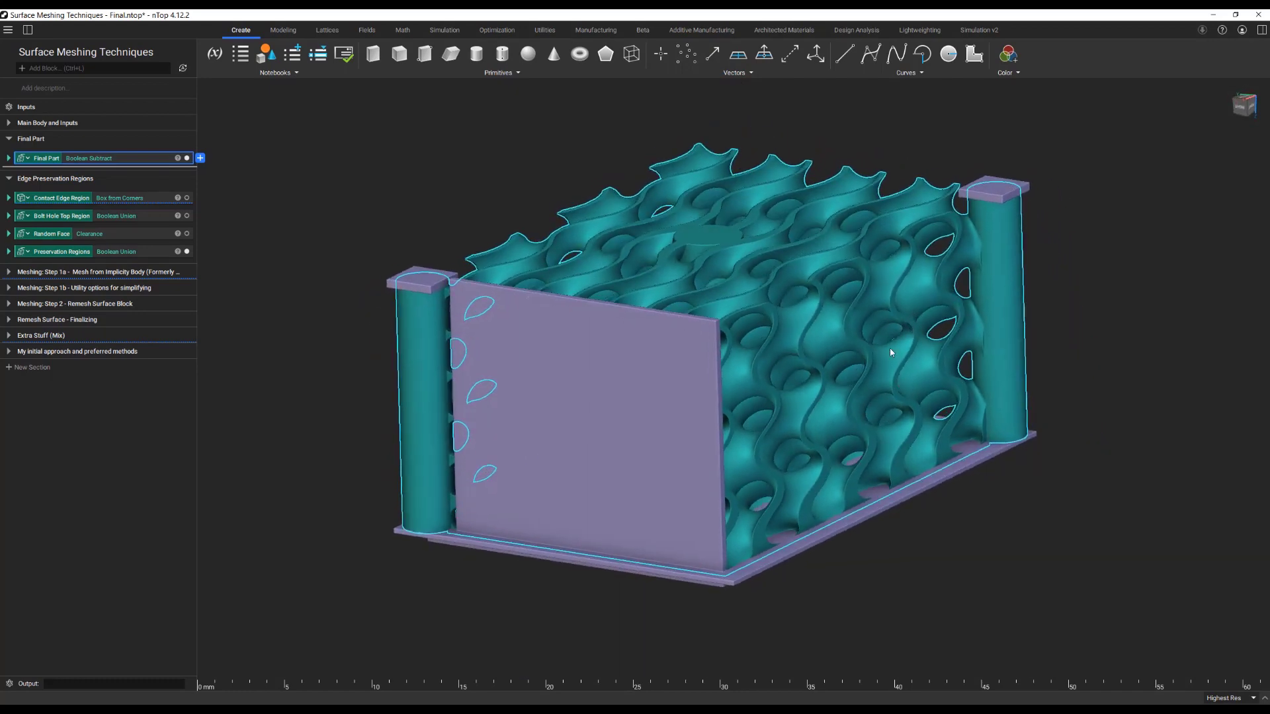
left_click(622, 633)
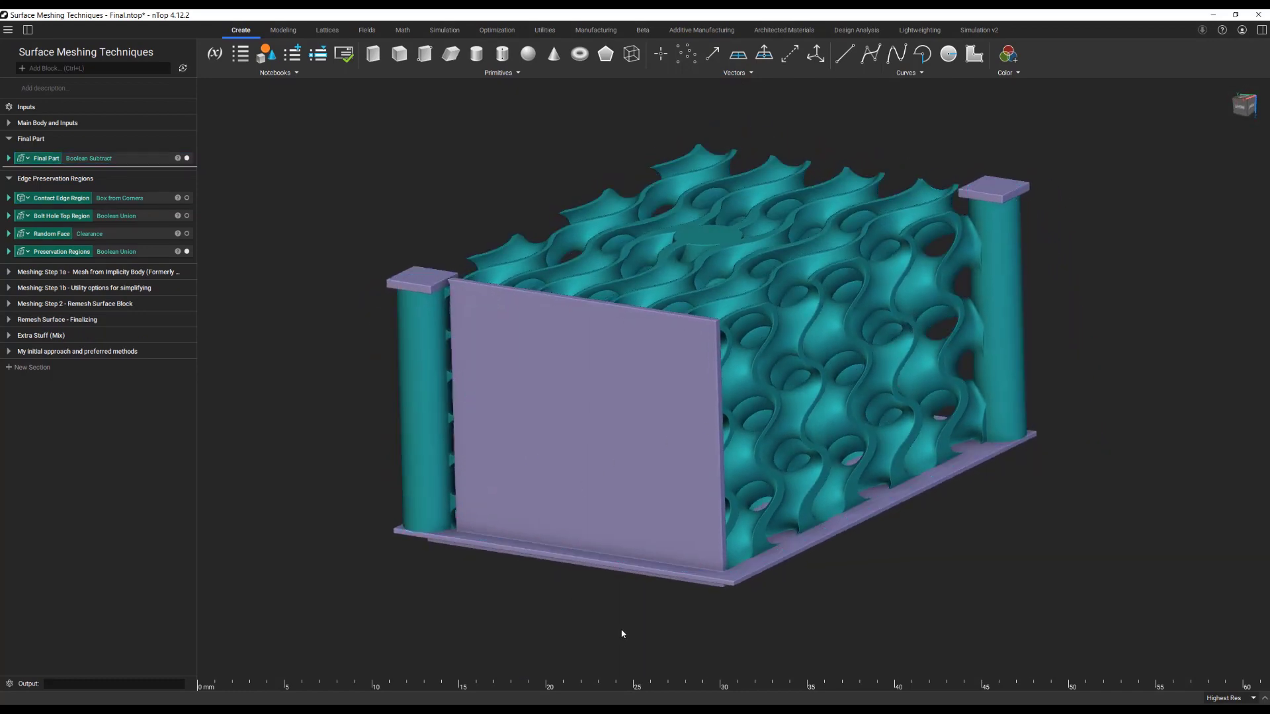
Expand the Meshing: Step 1a section and look over its Mesh from Implicit Body runs
left_click(7, 272)
scroll(99, 397, "down", 3)
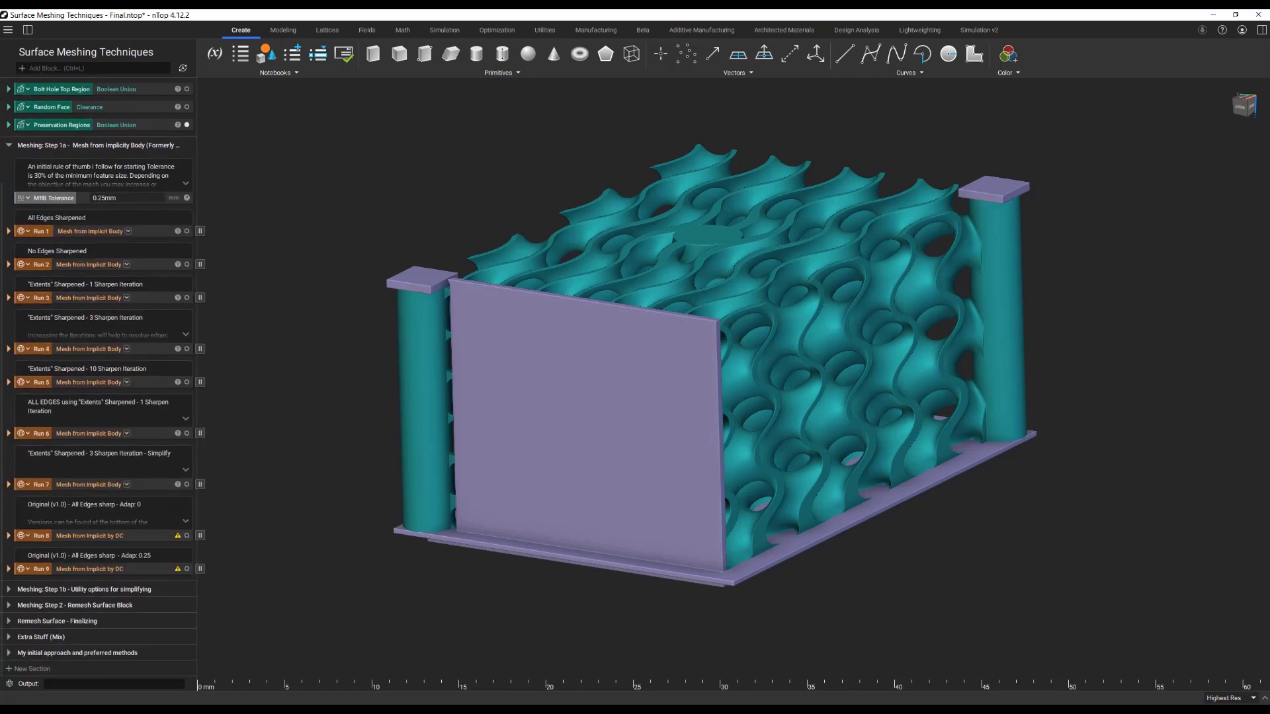
scroll(100, 176, "up", 1)
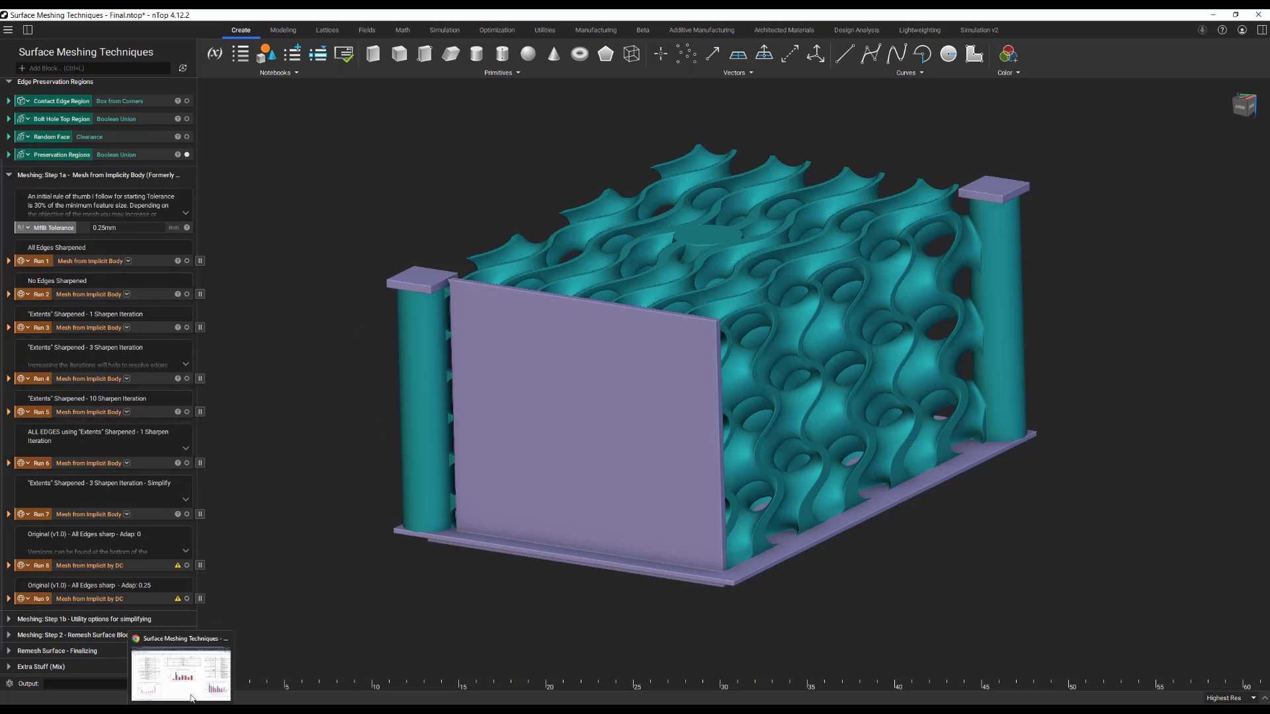
Switch to the Surface Meshing Techniques - Data spreadsheet, review the Oct2023 meshing and remeshing tables and charts, and return to nTop
left_click(191, 680)
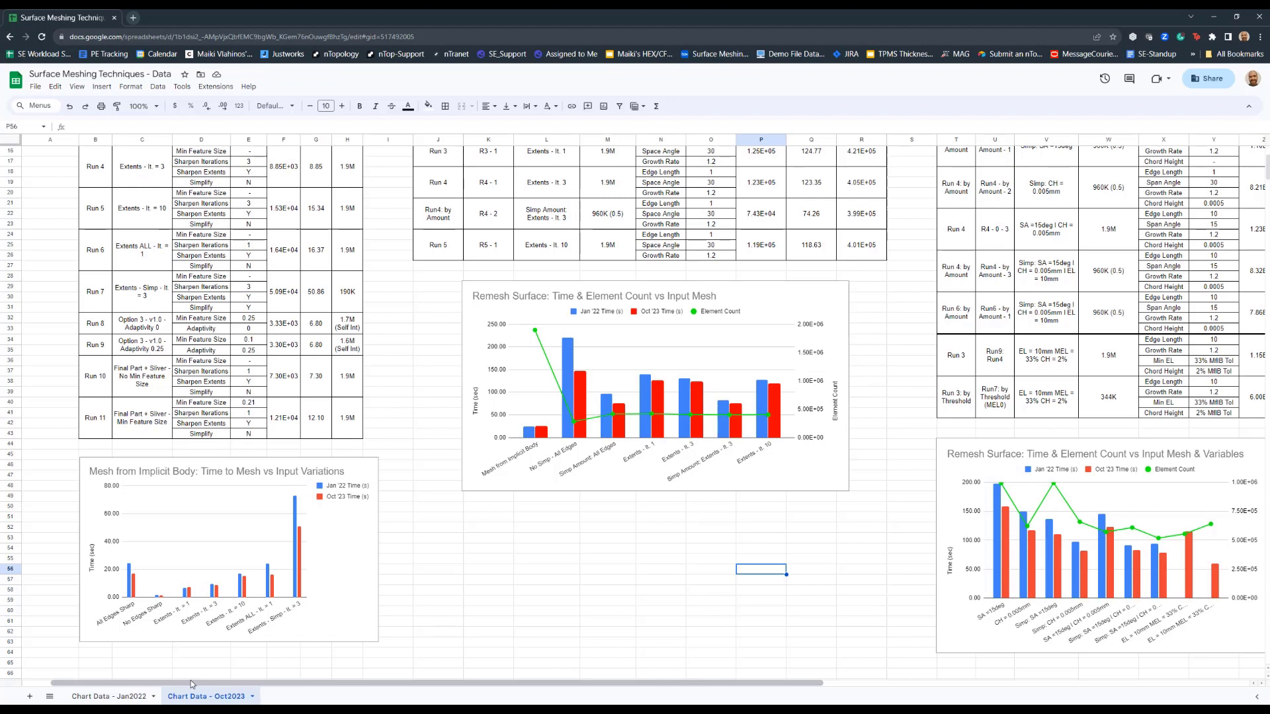
left_click(483, 572)
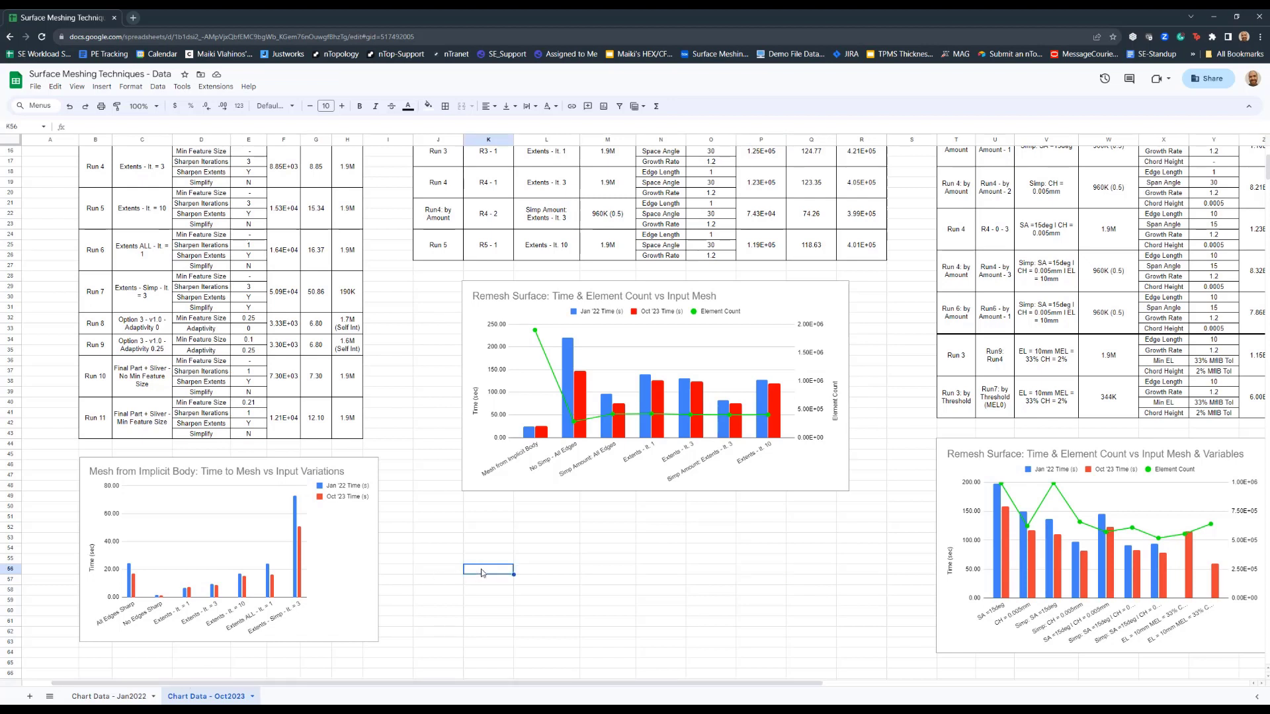
scroll(482, 573, "up", 3)
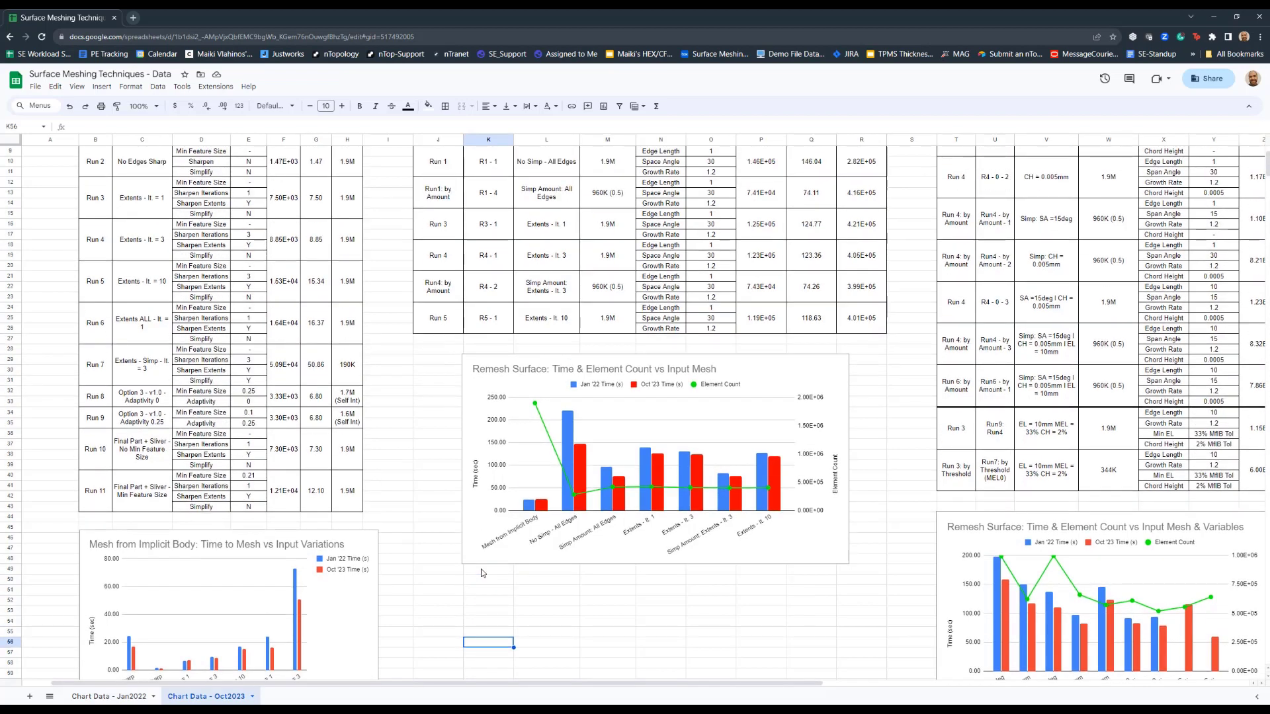
scroll(483, 573, "up", 2)
scroll(482, 572, "down", 2)
scroll(588, 461, "up", 5)
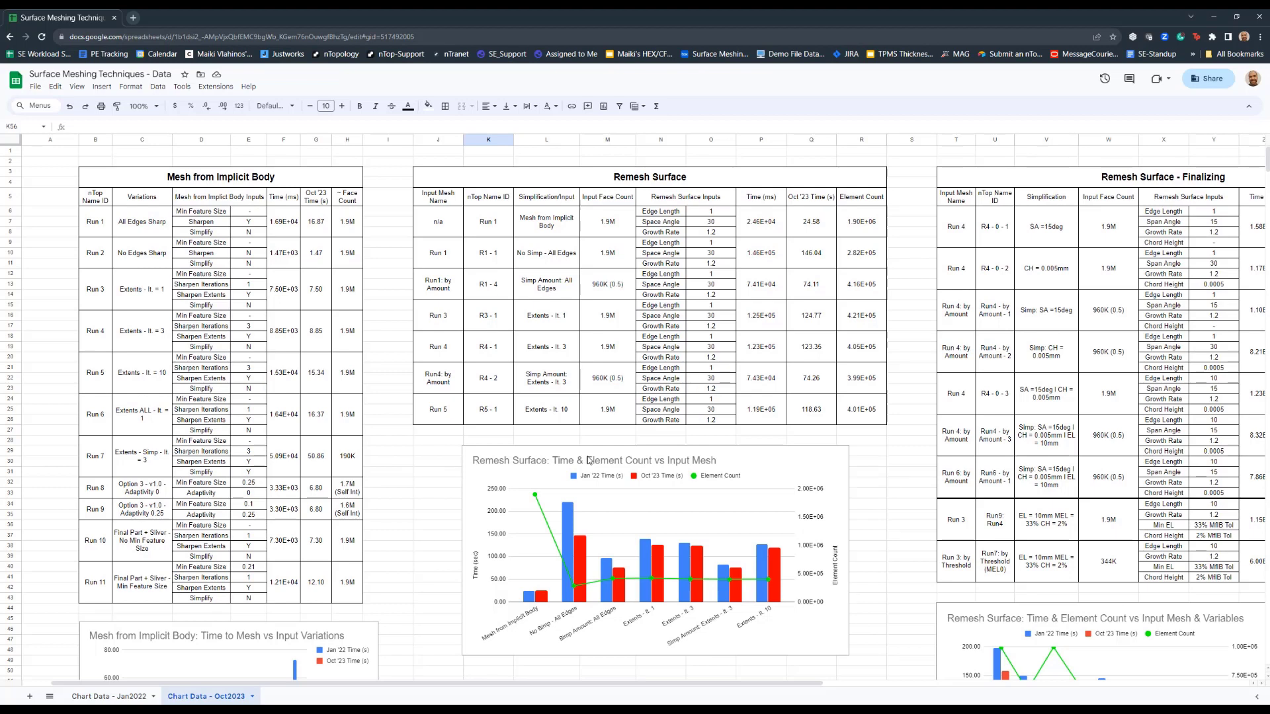
scroll(589, 461, "down", 1)
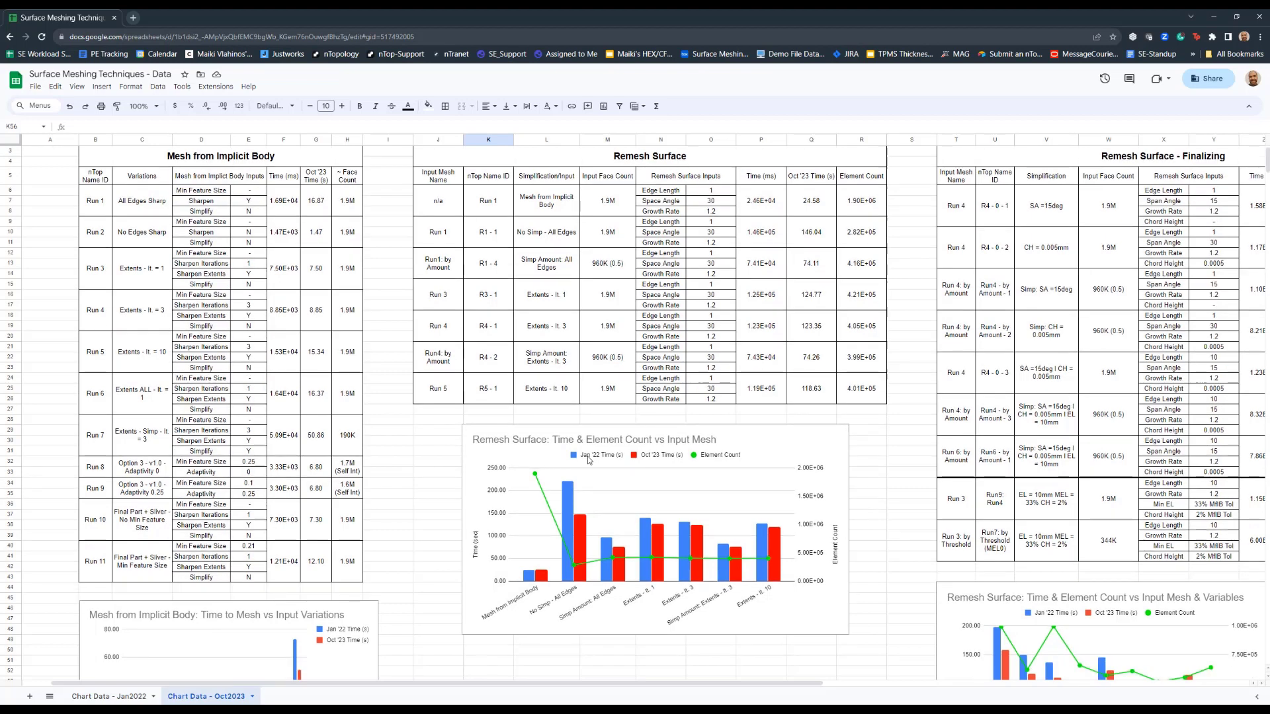
scroll(589, 462, "down", 1)
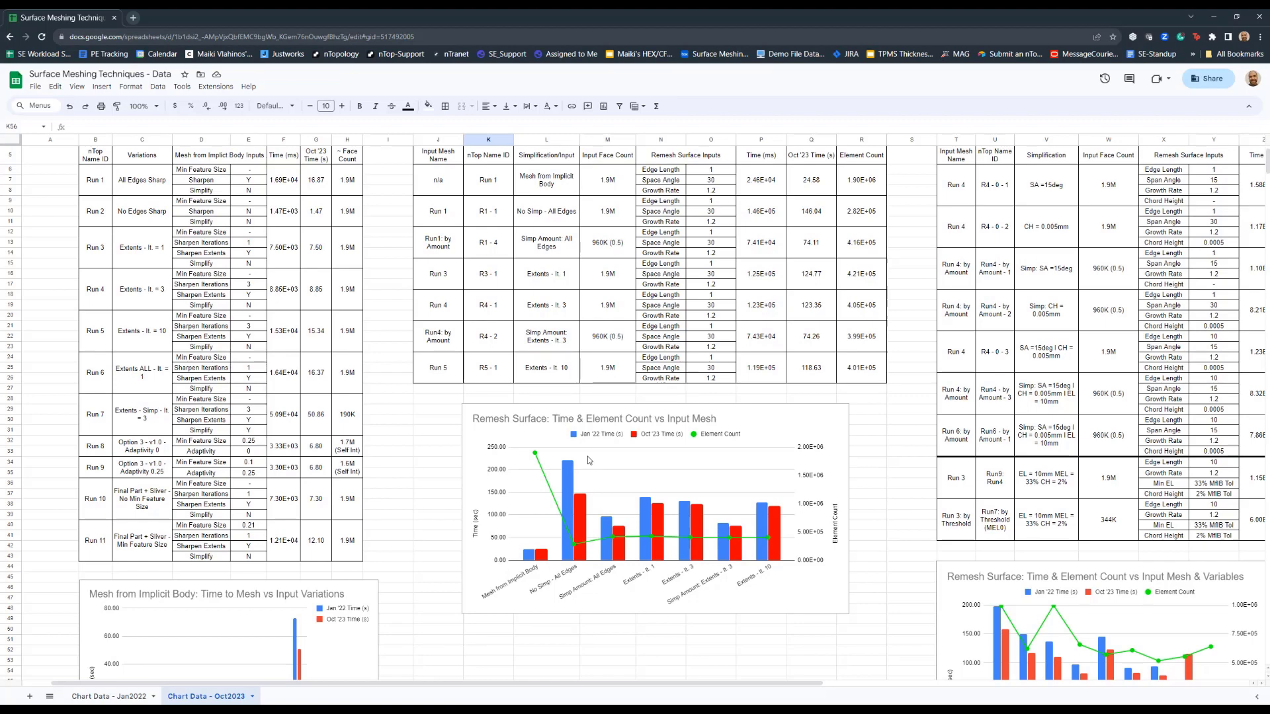
left_click(390, 668)
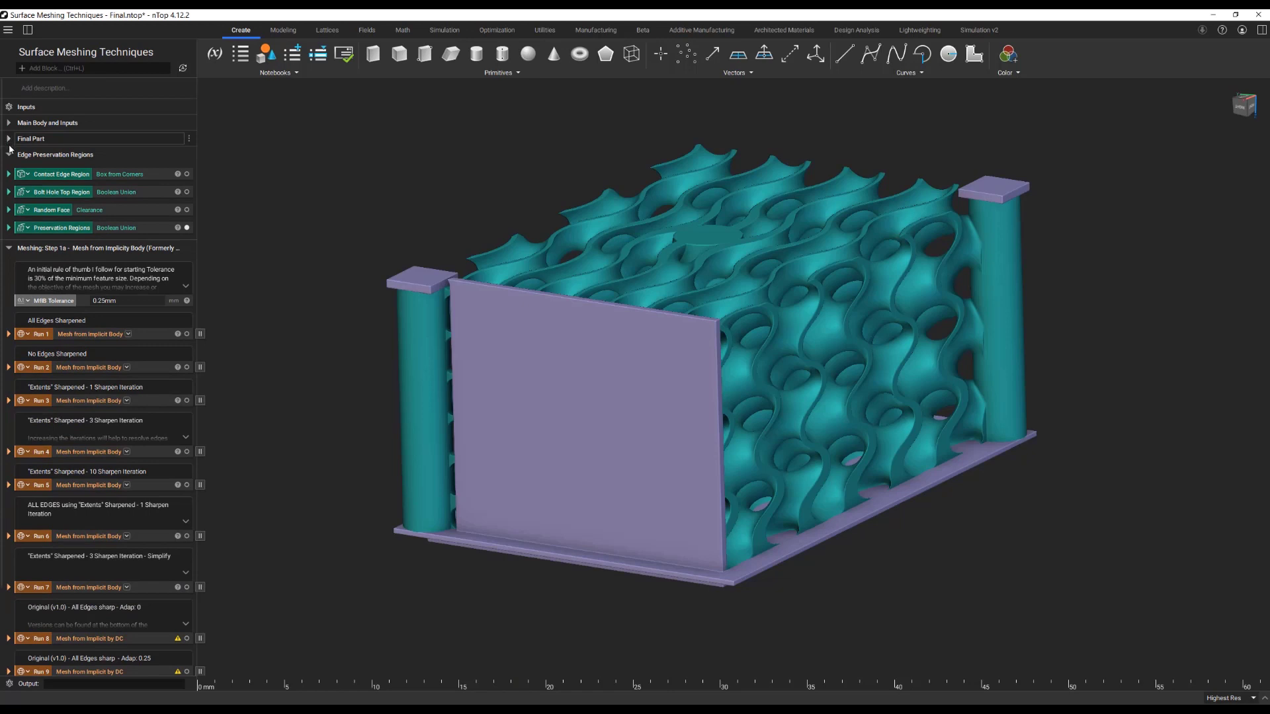
Collapse the Edge Preservation Regions section, then expand the Run 1 block and isolate its mesh
left_click(9, 154)
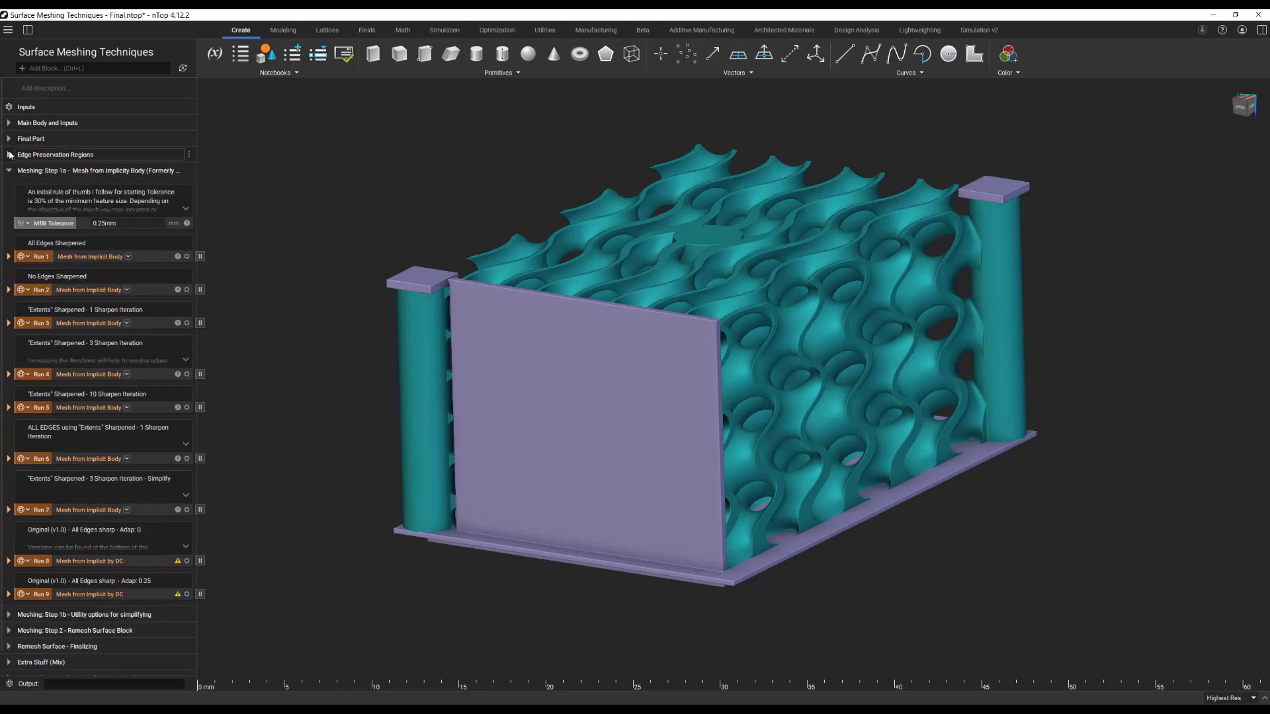
left_click(71, 257)
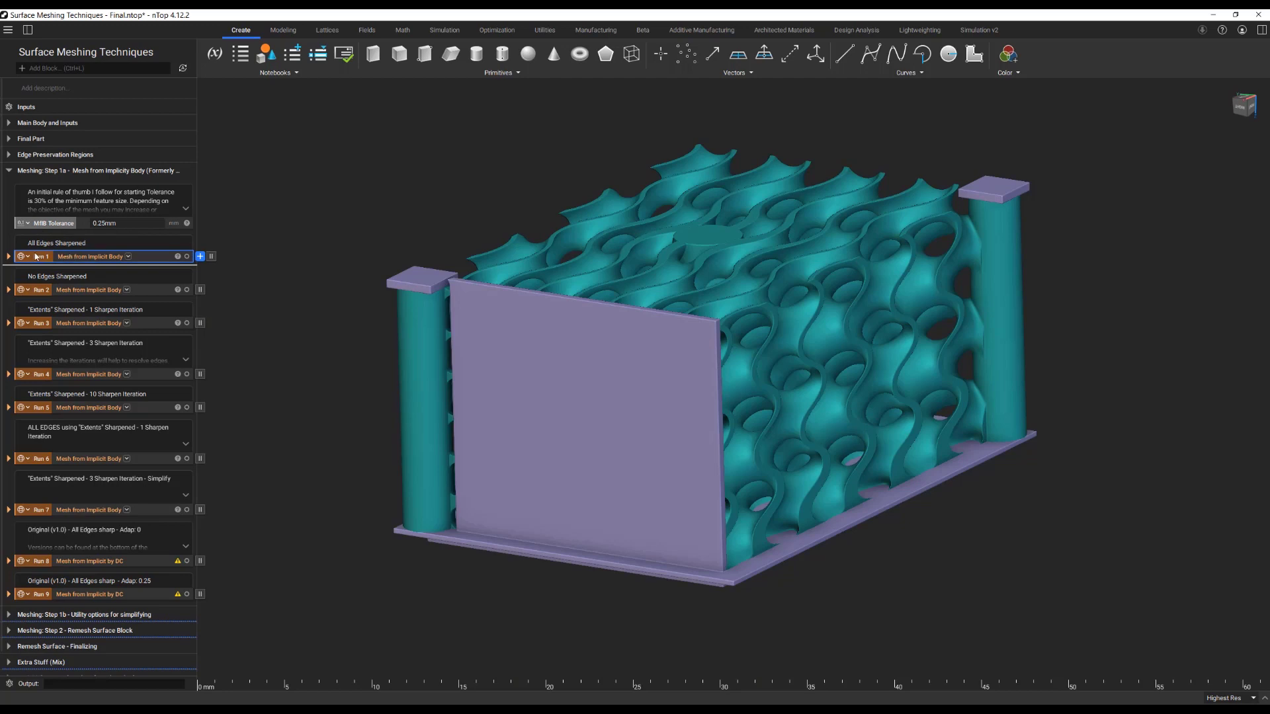
left_click(9, 257)
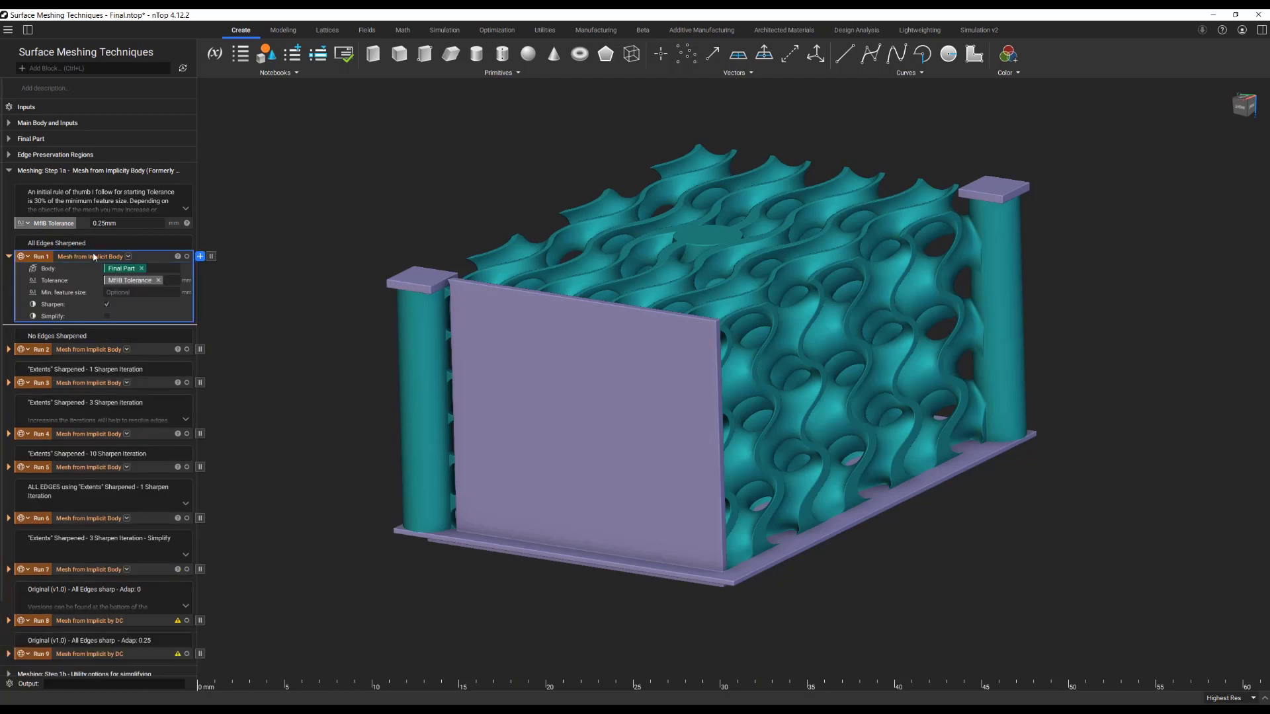
key("i")
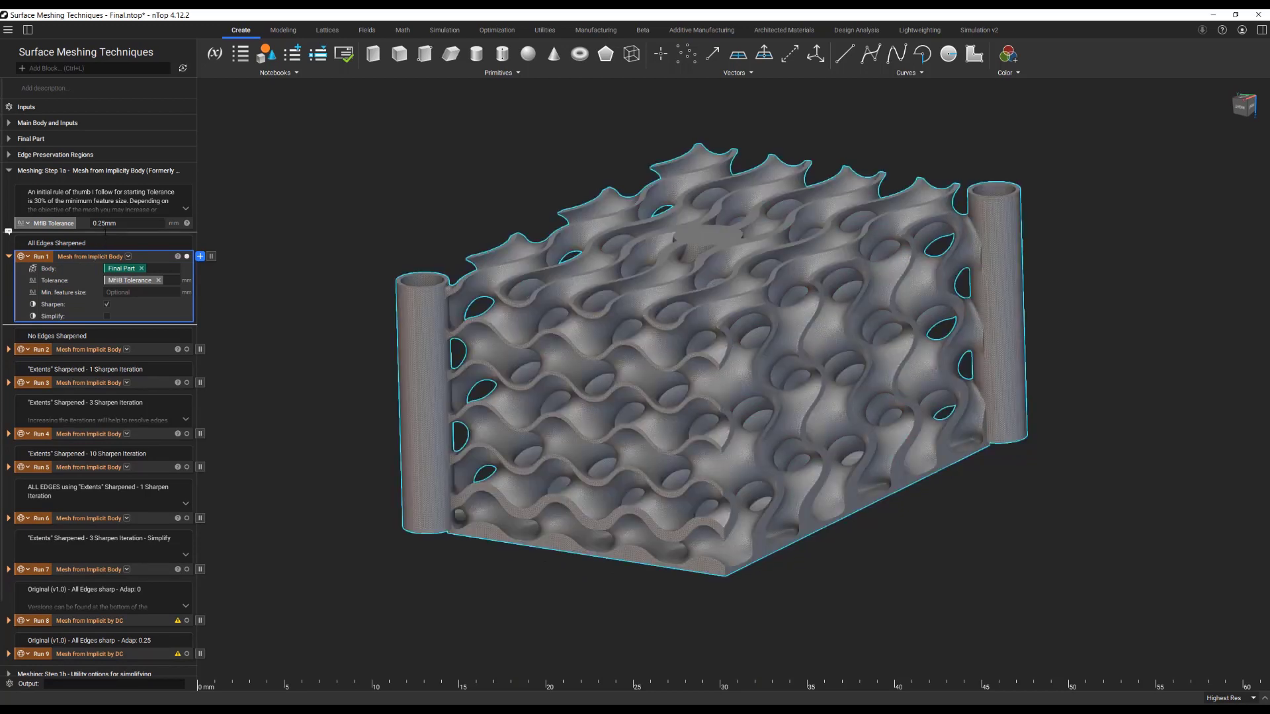
Insert a new Mesh from Implicit Body block between the MFIB Tolerance variable and the All Edges Sharpened comment
left_click(105, 232)
left_click(105, 233)
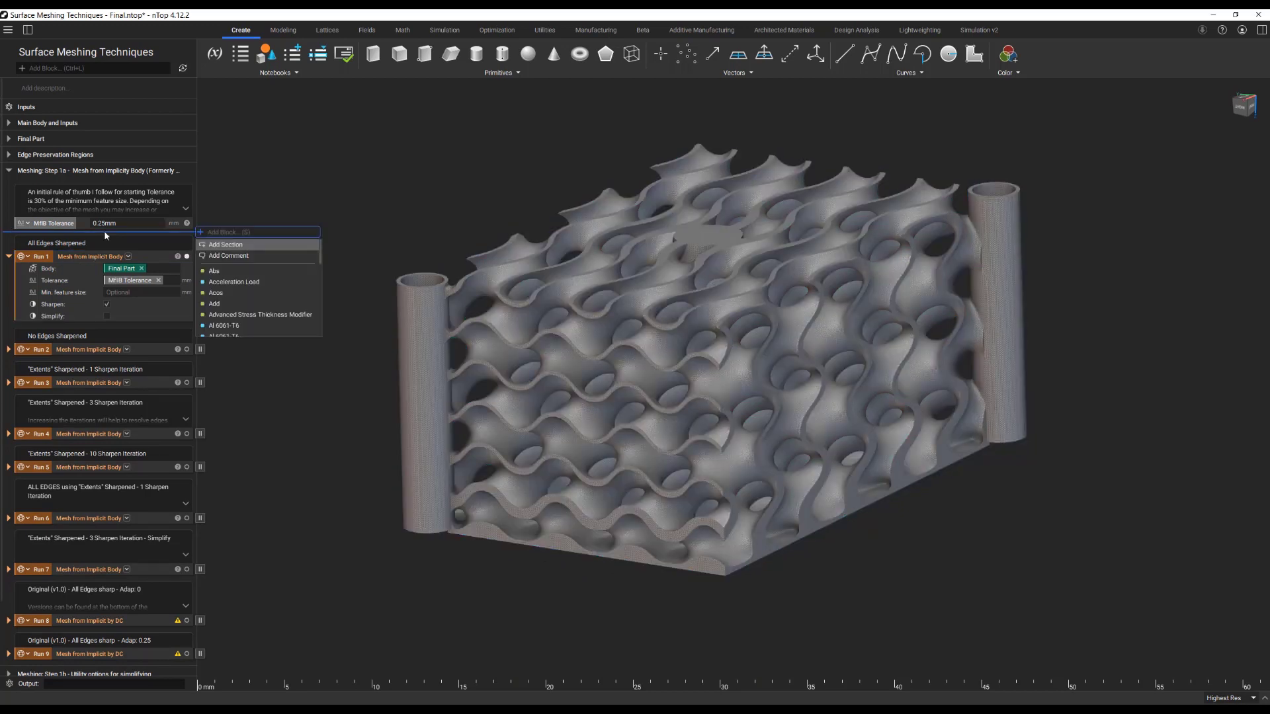
type("mesh from")
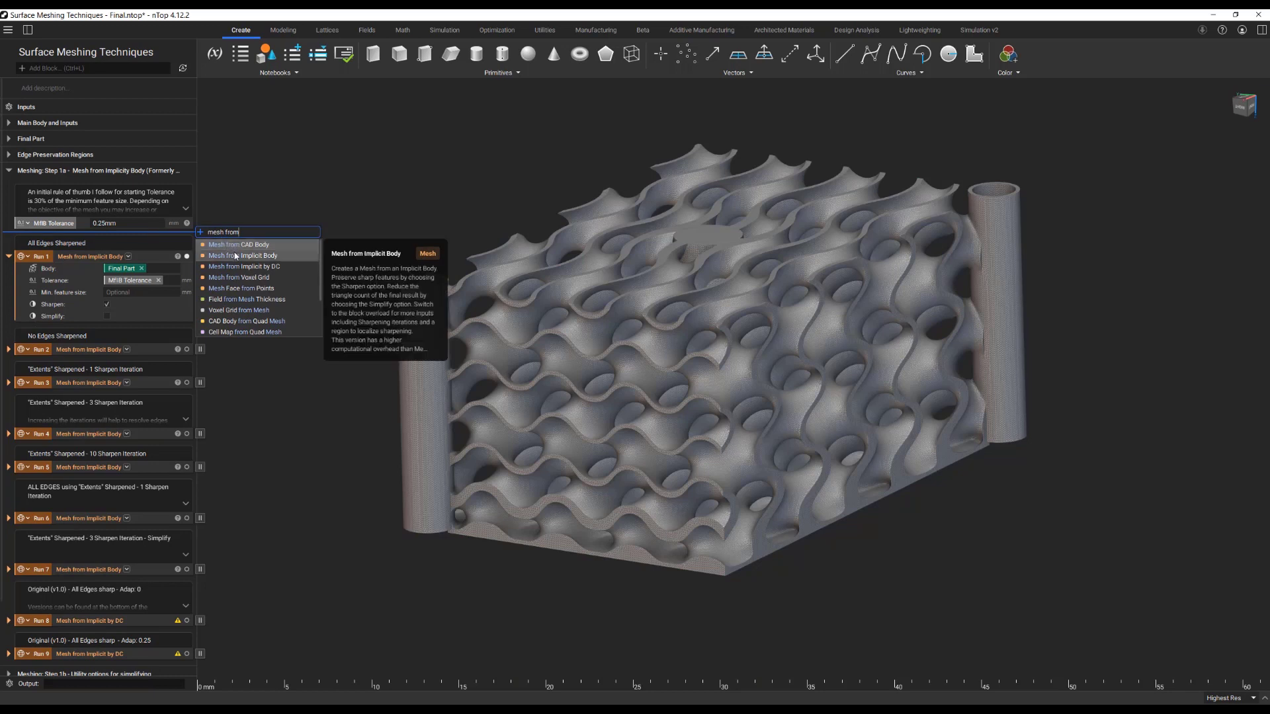
left_click(236, 255)
left_click(48, 339)
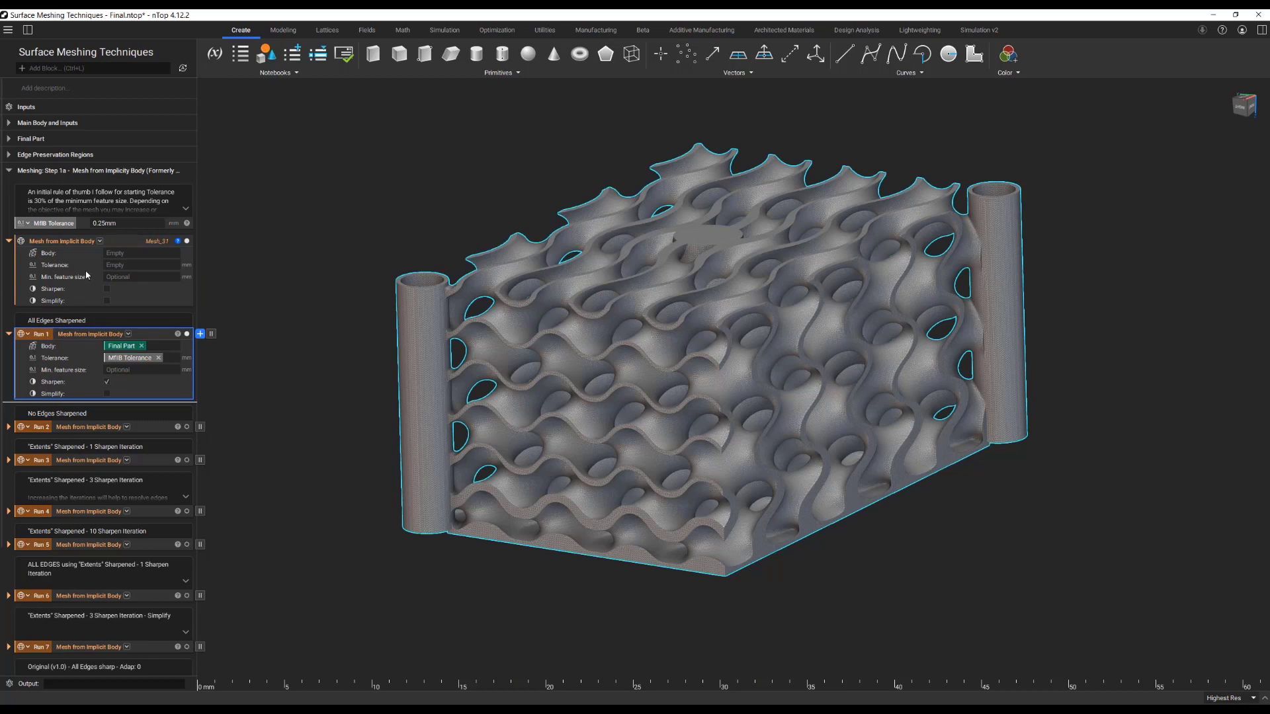
Review the new block's input overloads and its Tolerance and Min. feature size inputs, and inspect Run 1's displayed mesh
left_click(101, 243)
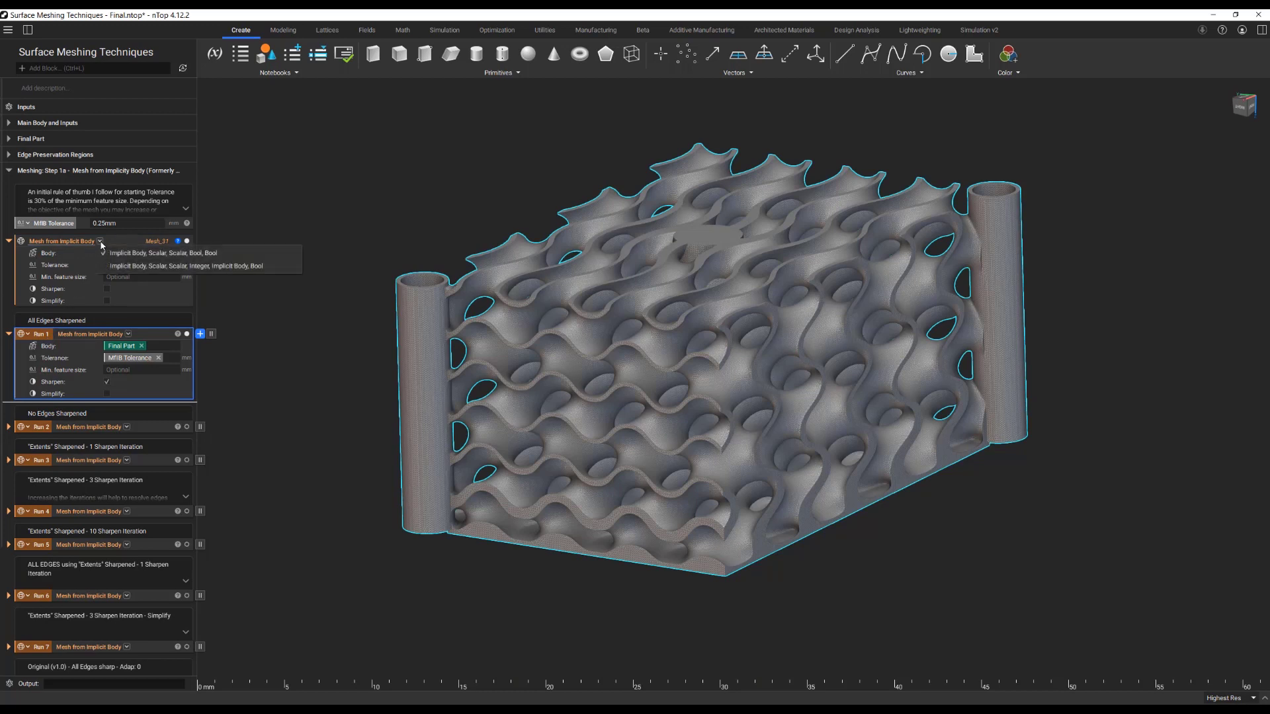
left_click(125, 267)
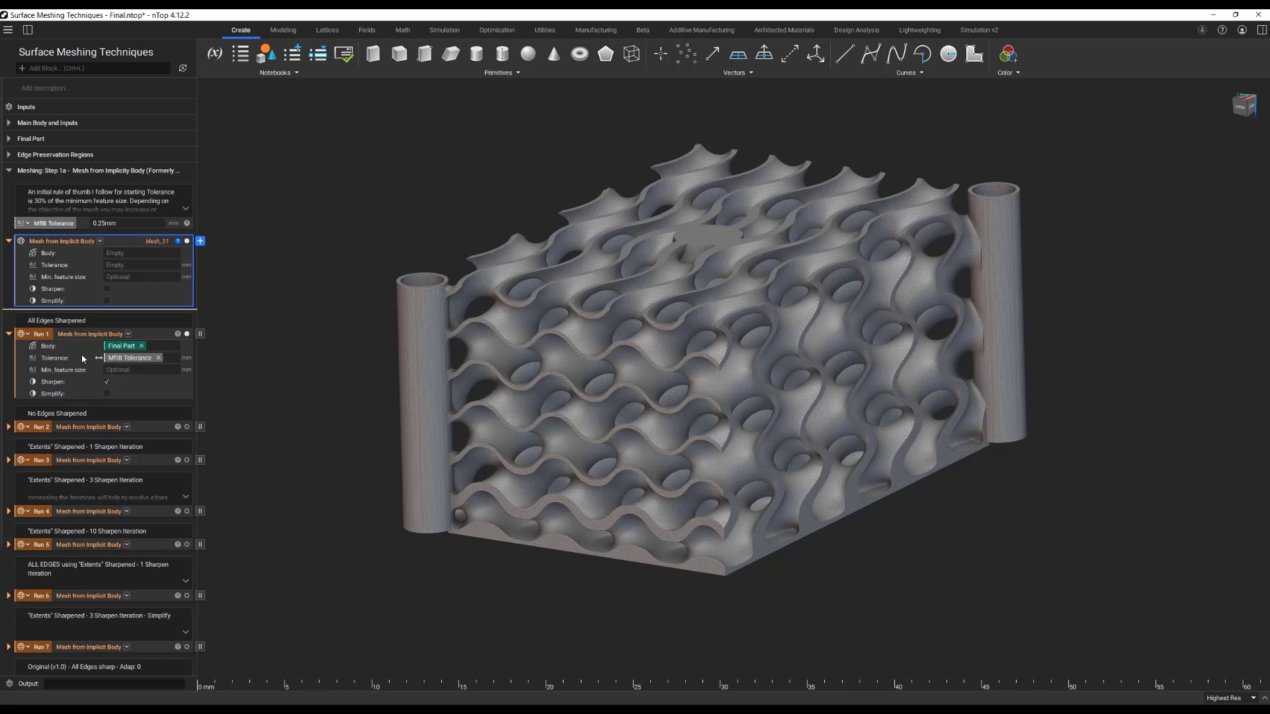
left_click(130, 266)
left_click(130, 277)
left_click(353, 269)
right_click_drag(352, 269, 375, 291)
scroll(485, 310, "up", 1)
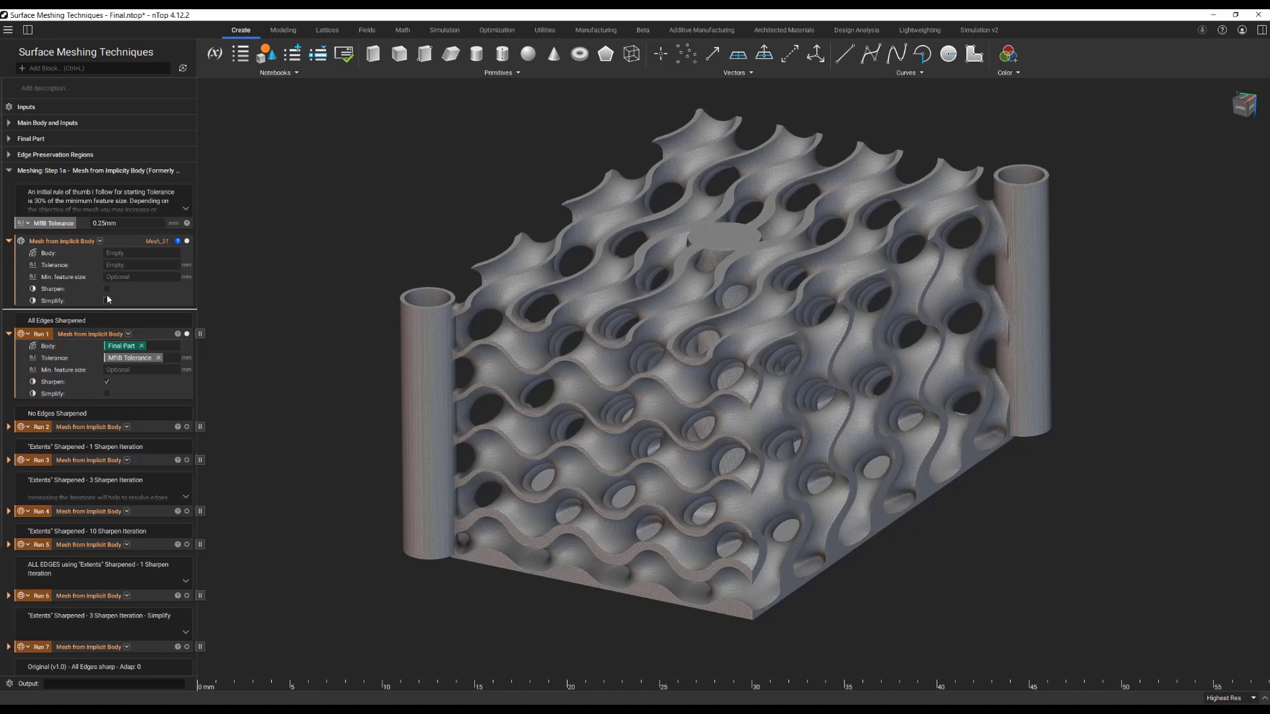
Highlight the Run 1 mesh, inspect its facets and edges up close, and check the value behind its Tolerance input
left_click(182, 342)
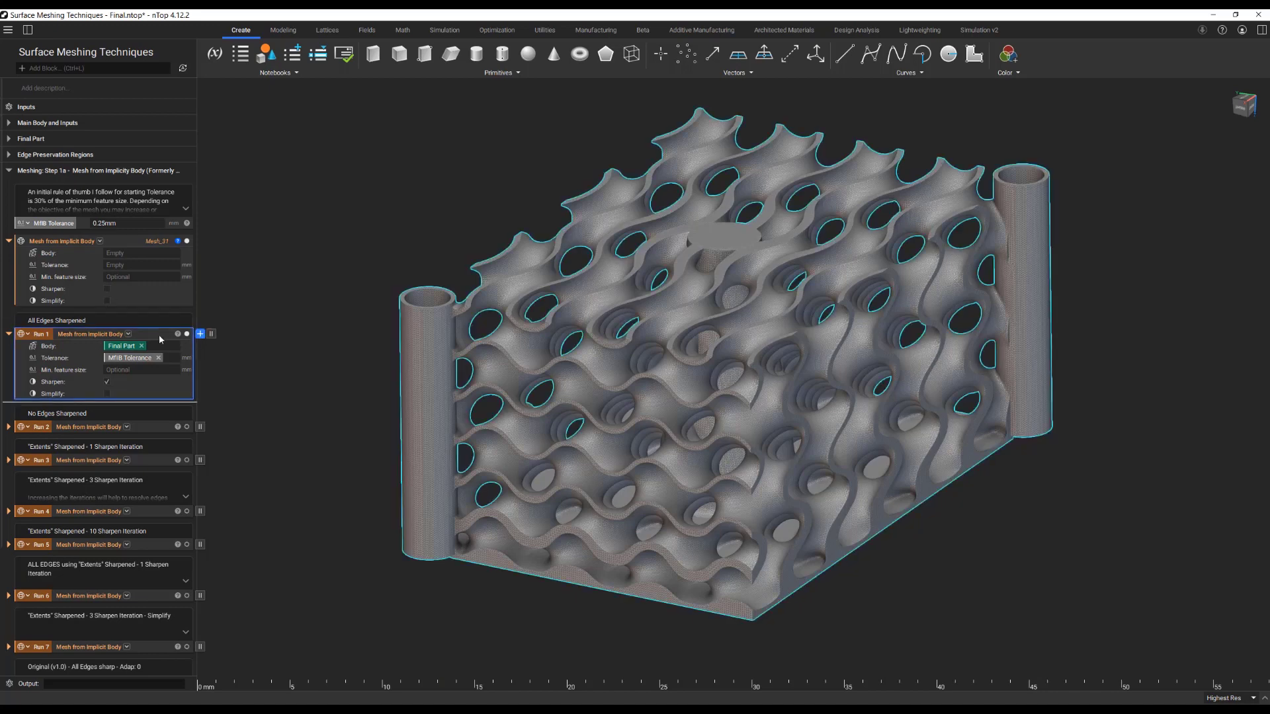
scroll(661, 370, "up", 2)
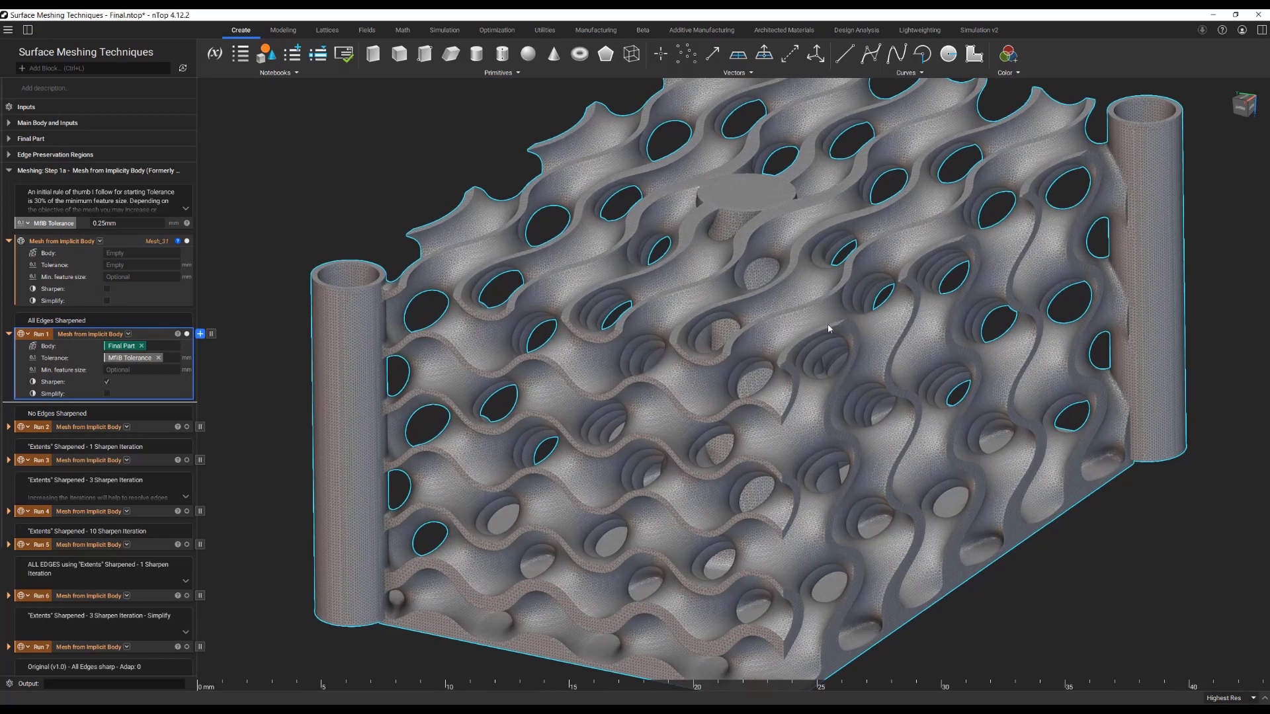
middle_click_drag(975, 363, 911, 351)
scroll(911, 351, "up", 2)
right_click_drag(912, 350, 909, 353)
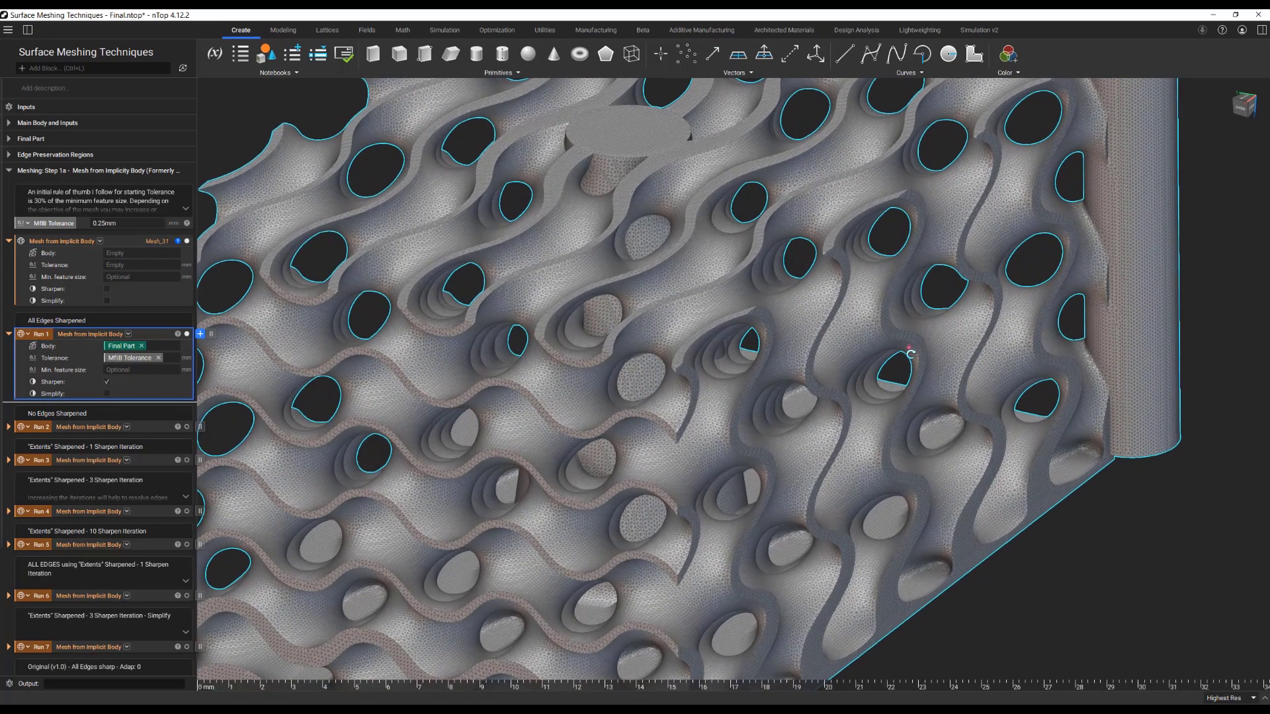
scroll(912, 353, "down", 3)
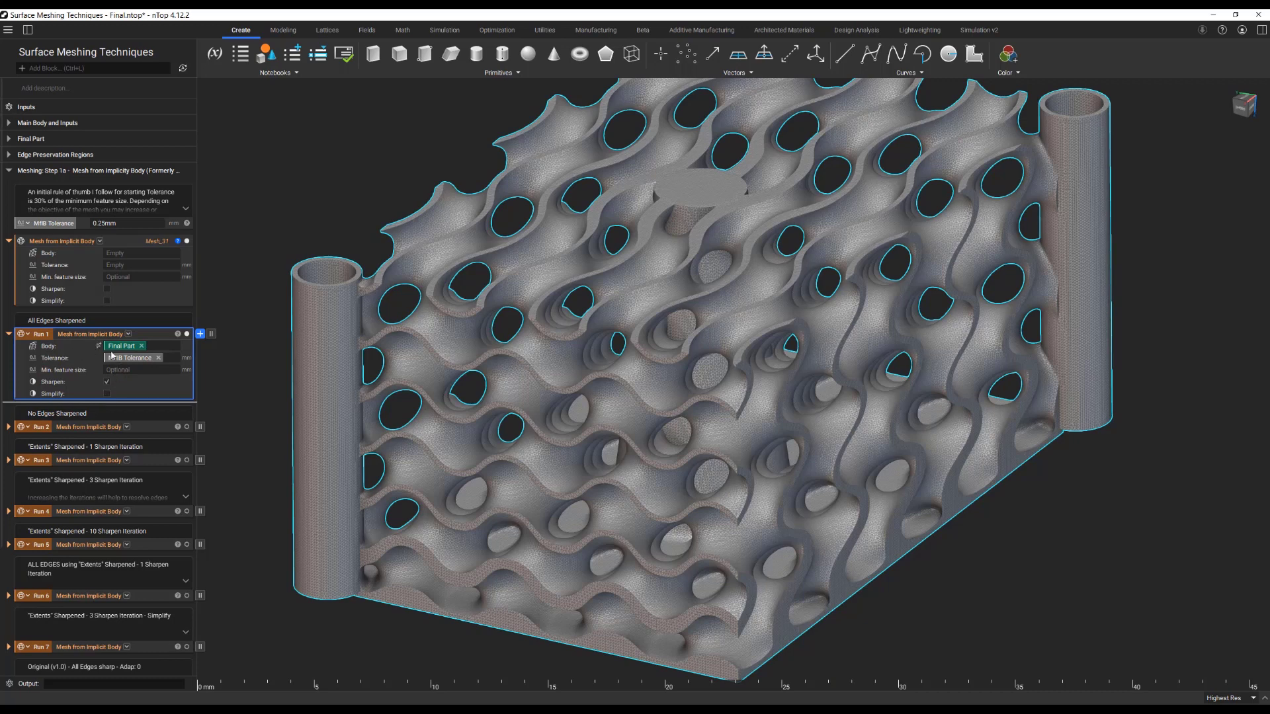
mouse_move(128, 362)
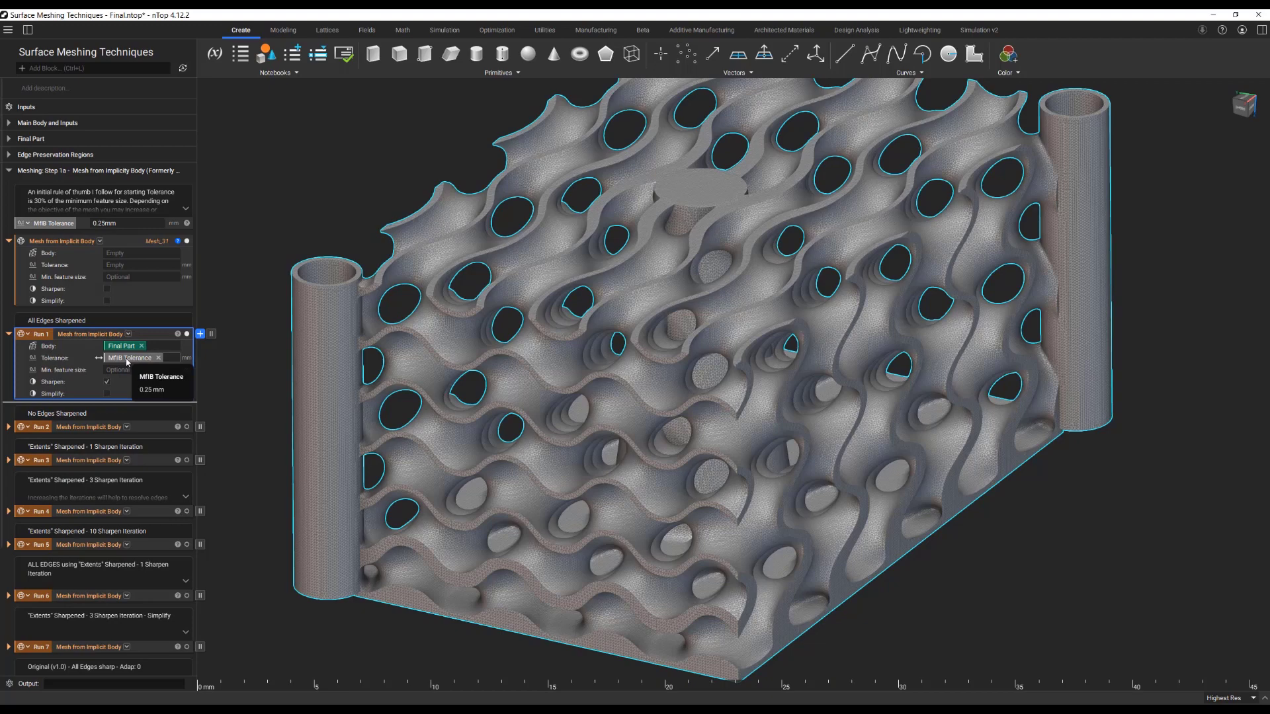
scroll(713, 357, "up", 3)
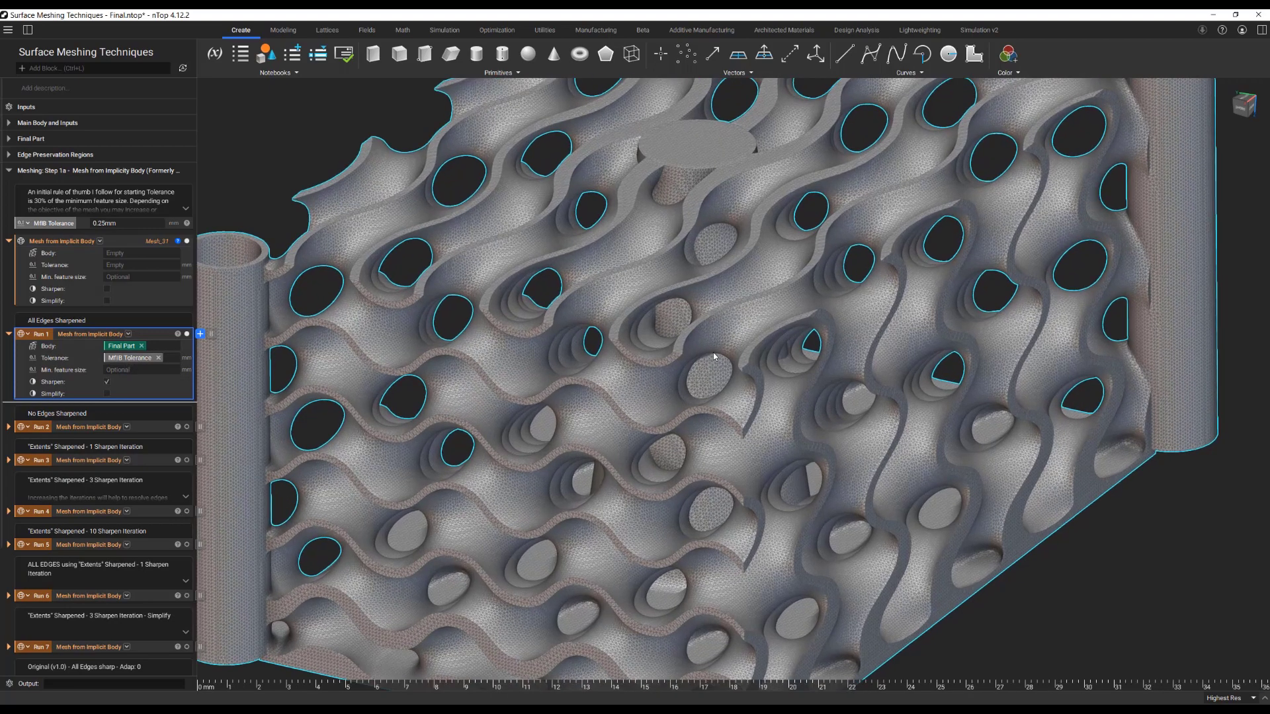
mouse_move(714, 357)
right_mouse_down()
mouse_move(635, 284)
mouse_move(670, 291)
mouse_move(719, 355)
right_mouse_up()
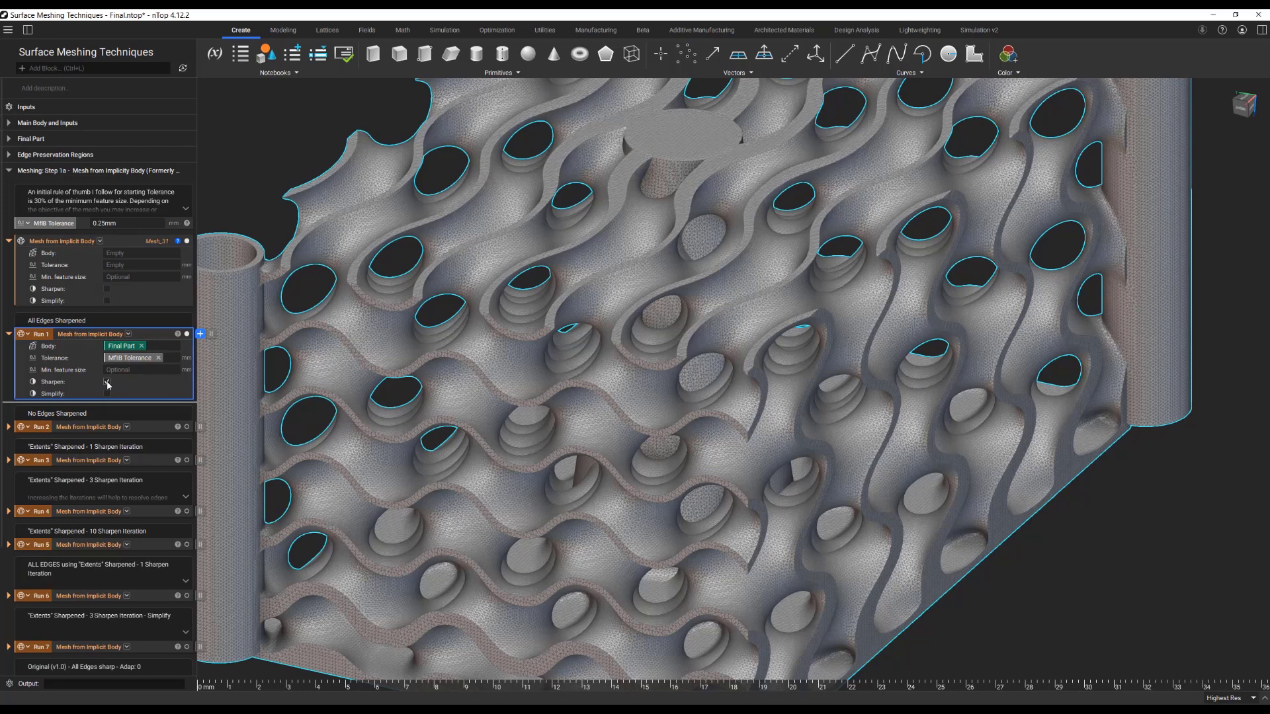
Expand the Run 2 block, compare its meshing time in the spreadsheet's Mesh from Implicit Body chart, and return to nTop
left_click(9, 427)
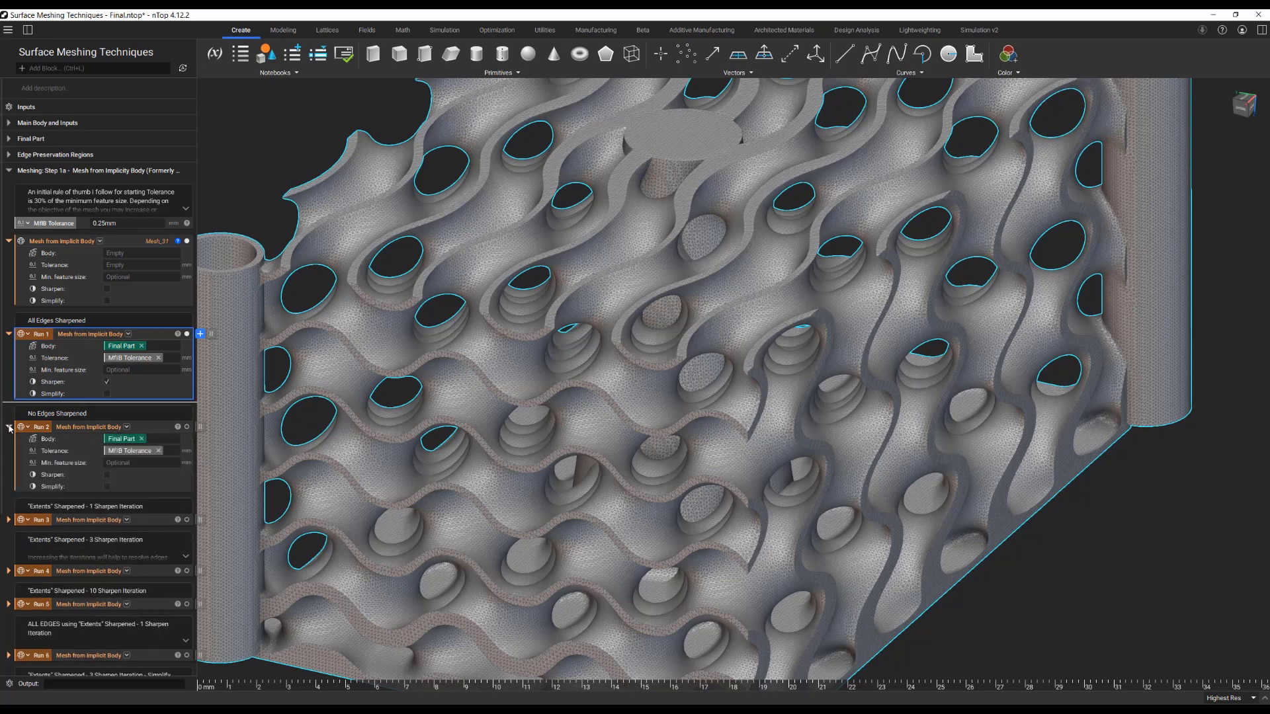
left_click(77, 436)
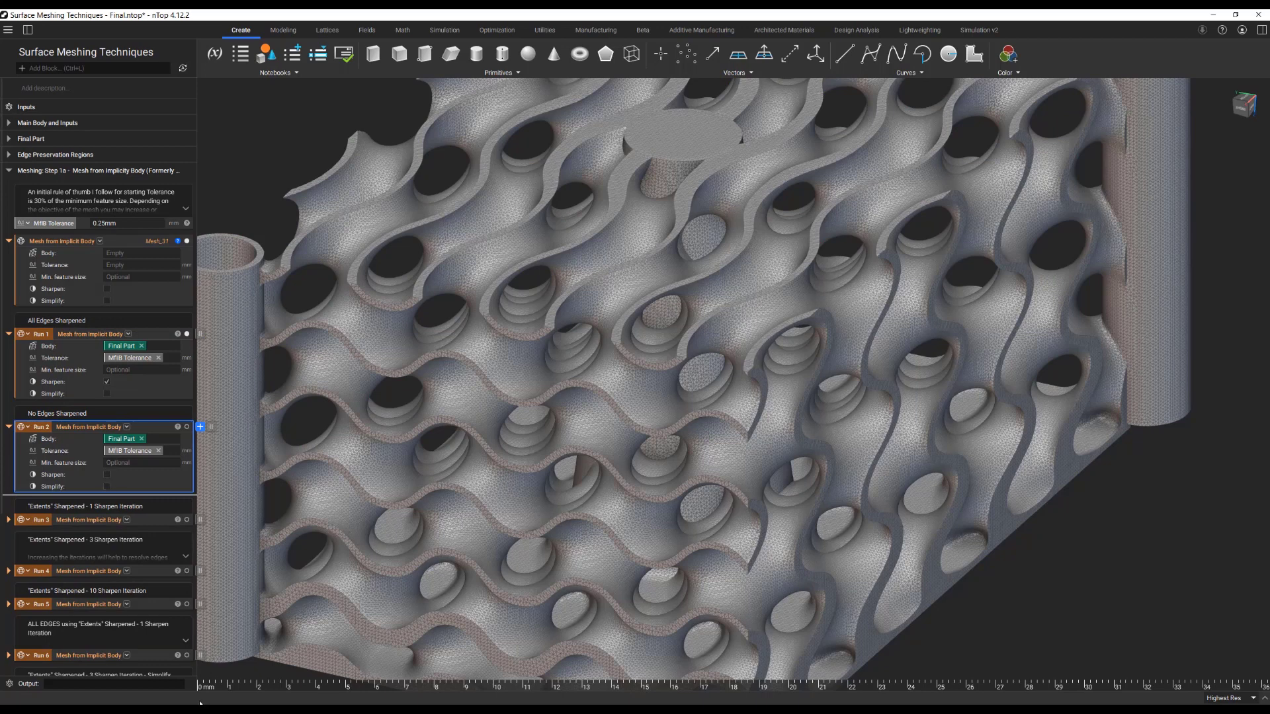
left_click(194, 692)
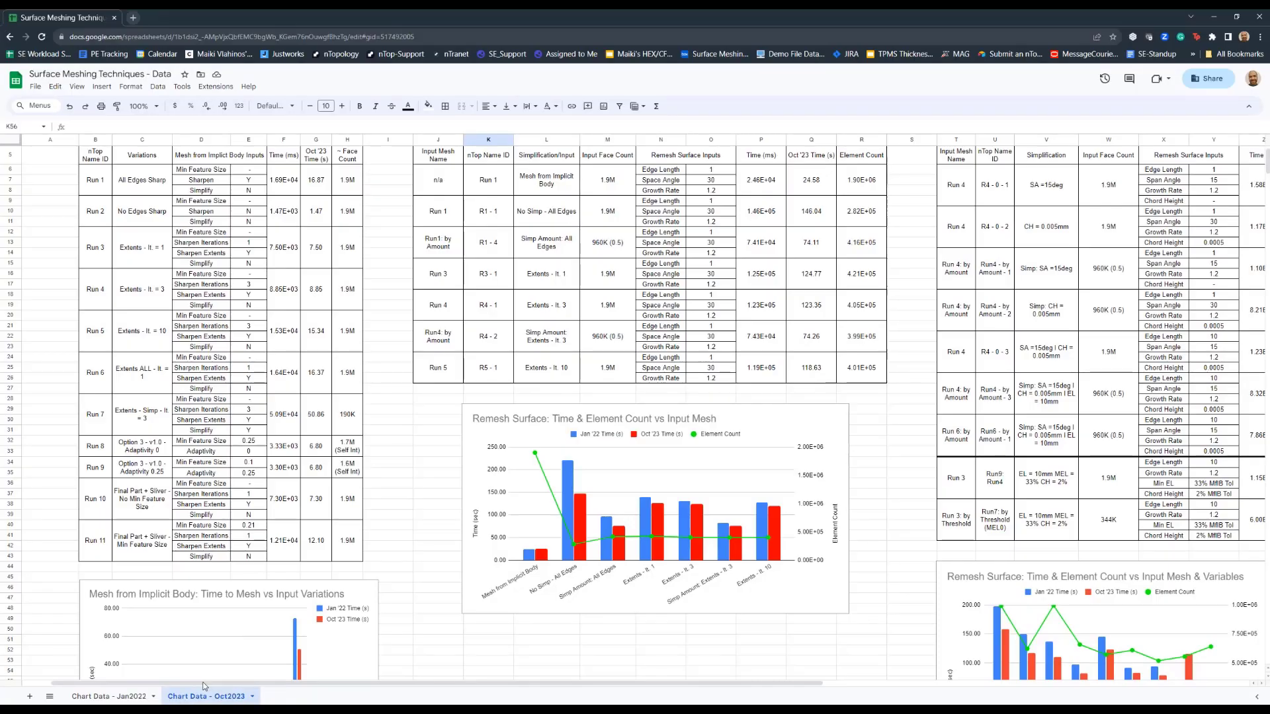
scroll(367, 616, "down", 1)
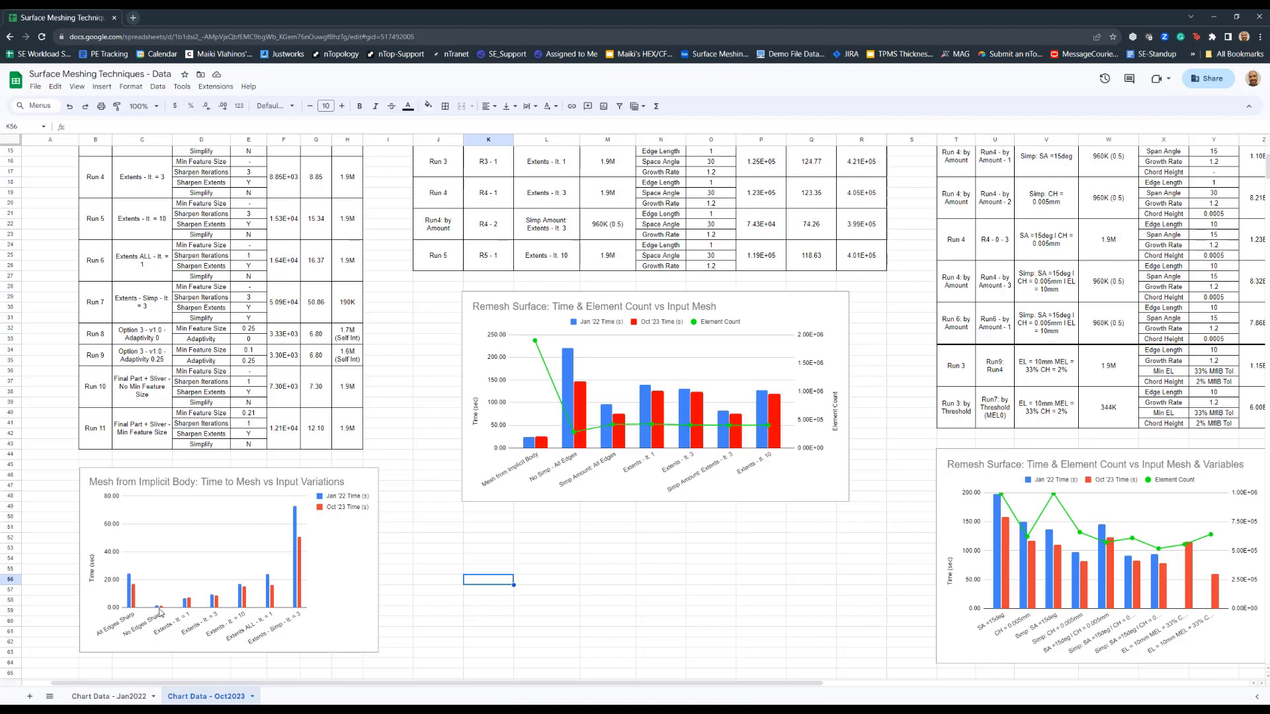
left_click(1213, 16)
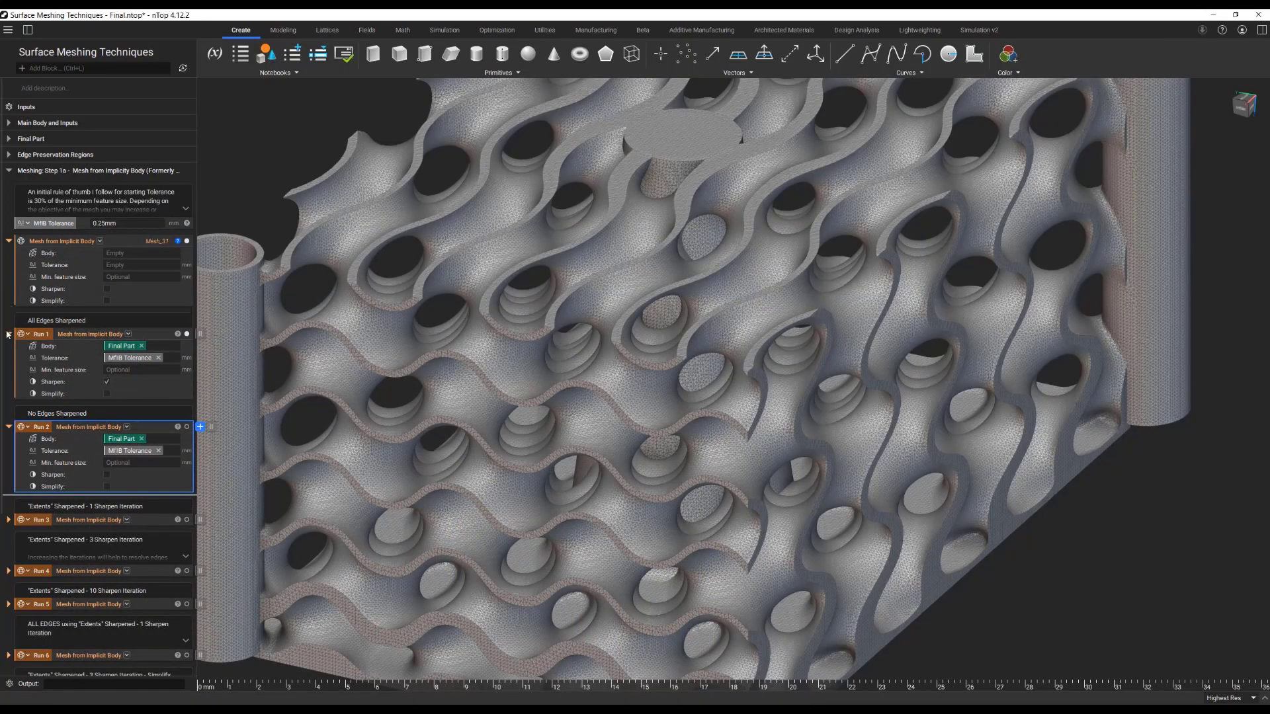
Collapse the Run 1 and Run 2 blocks and expand Run 3, Run 4 and Run 5 to compare their sharpening inputs
left_click(8, 334)
left_click(9, 367)
left_click(11, 399)
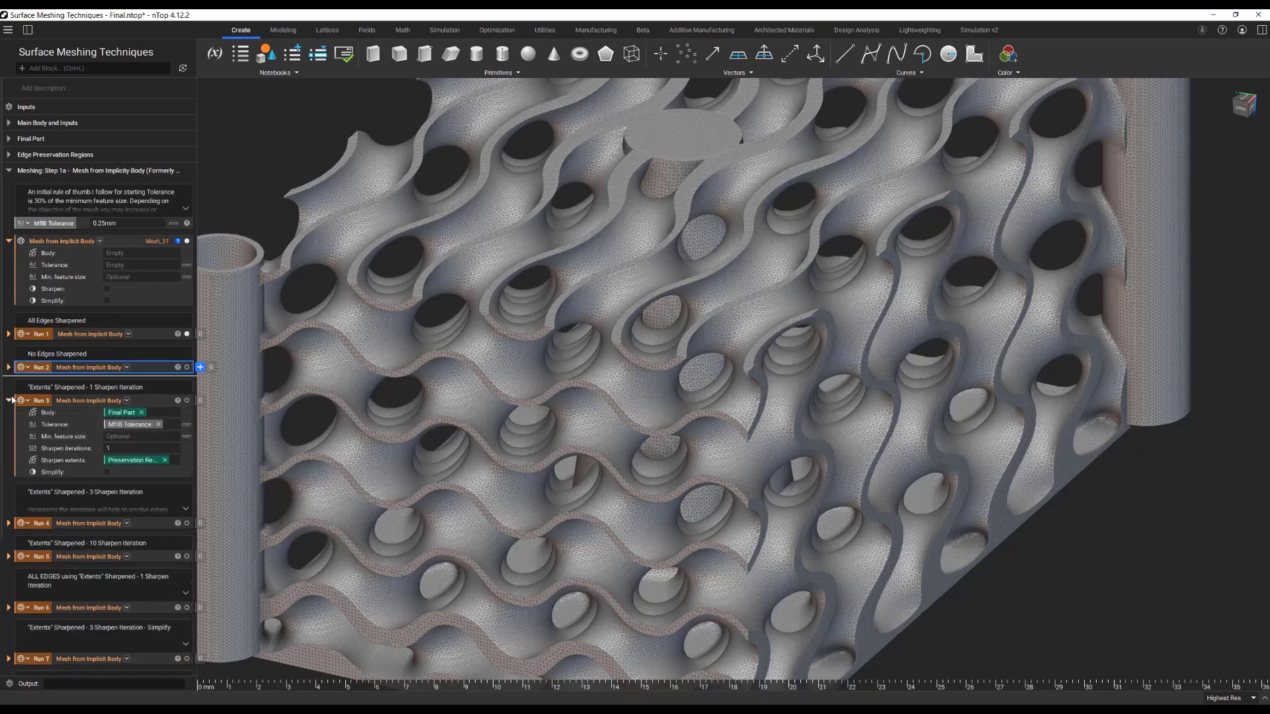
left_click(8, 523)
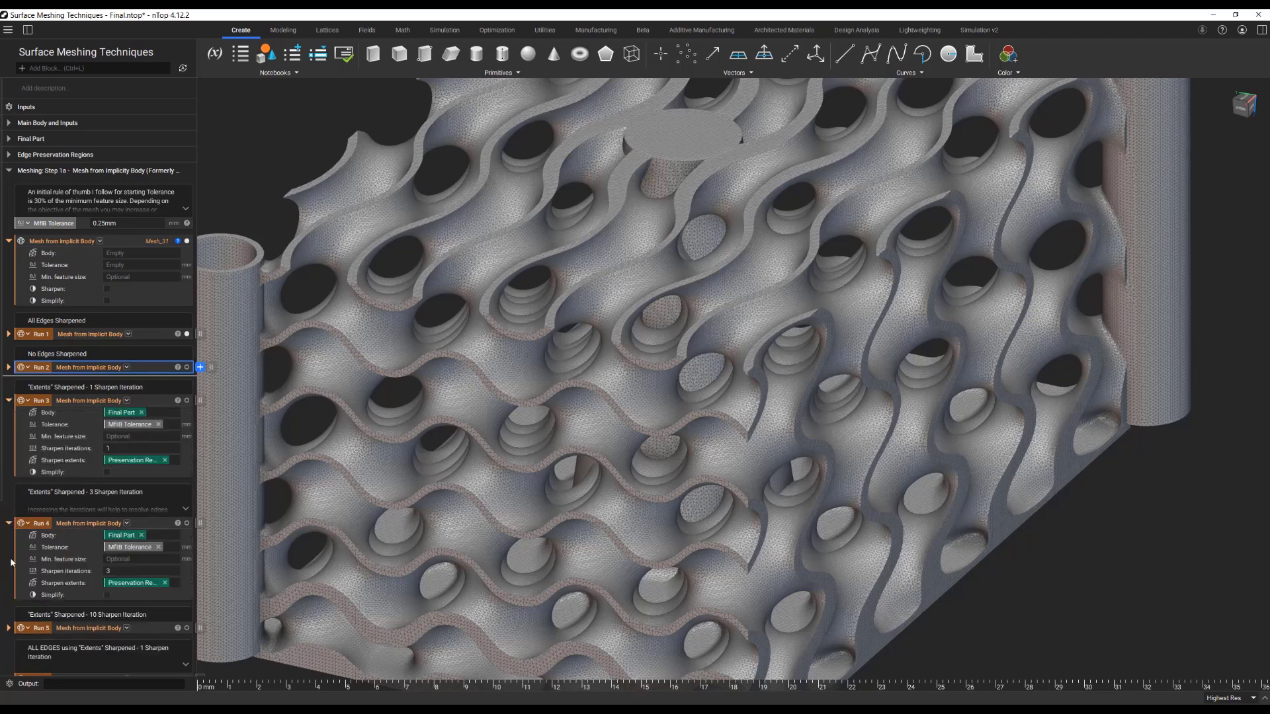
scroll(11, 562, "down", 1)
left_click(8, 598)
scroll(53, 582, "down", 1)
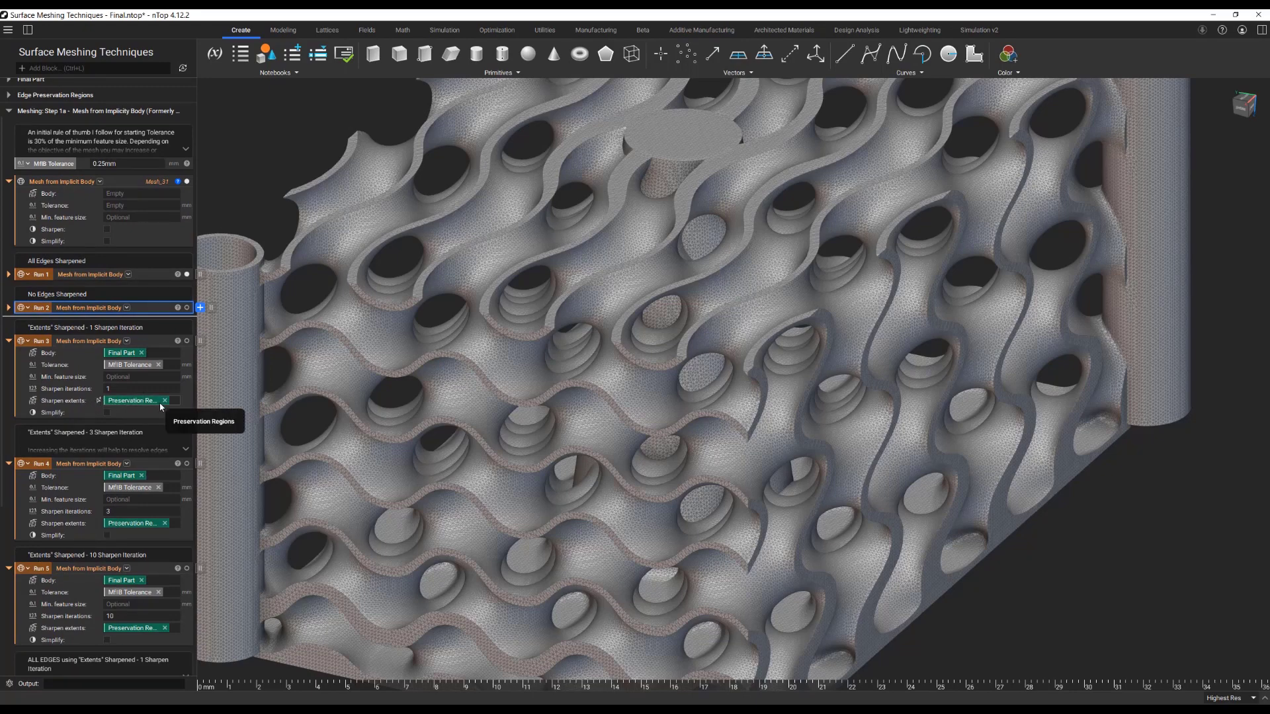
View the whole part, review the Extents meshing times in the spreadsheet's Mesh from Implicit Body chart, and return to nTop
scroll(545, 390, "down", 2)
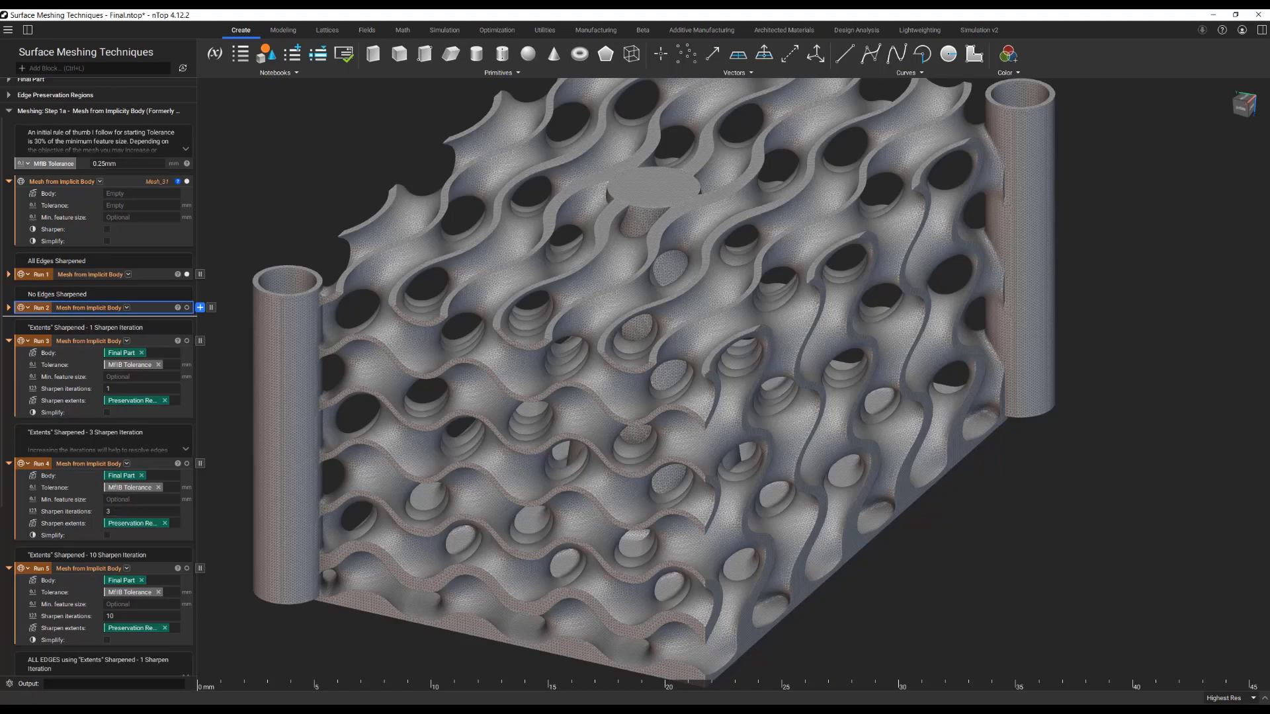
left_click(195, 681)
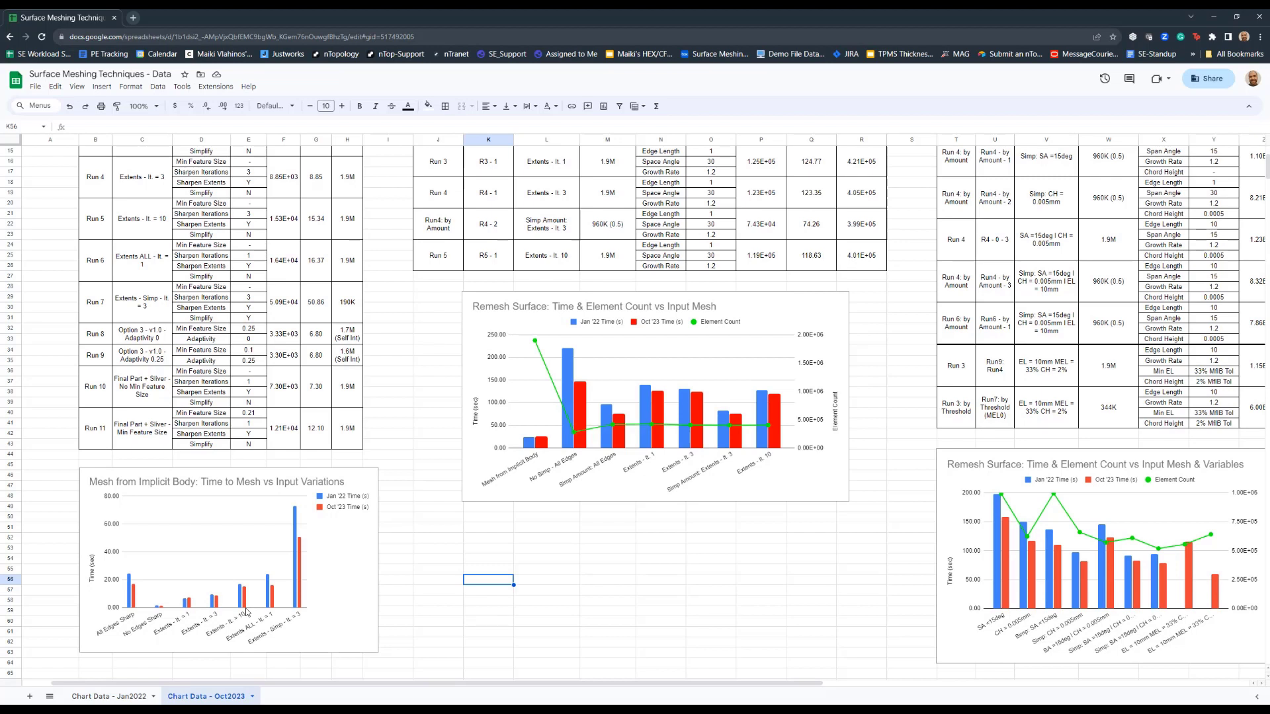
left_click(1215, 15)
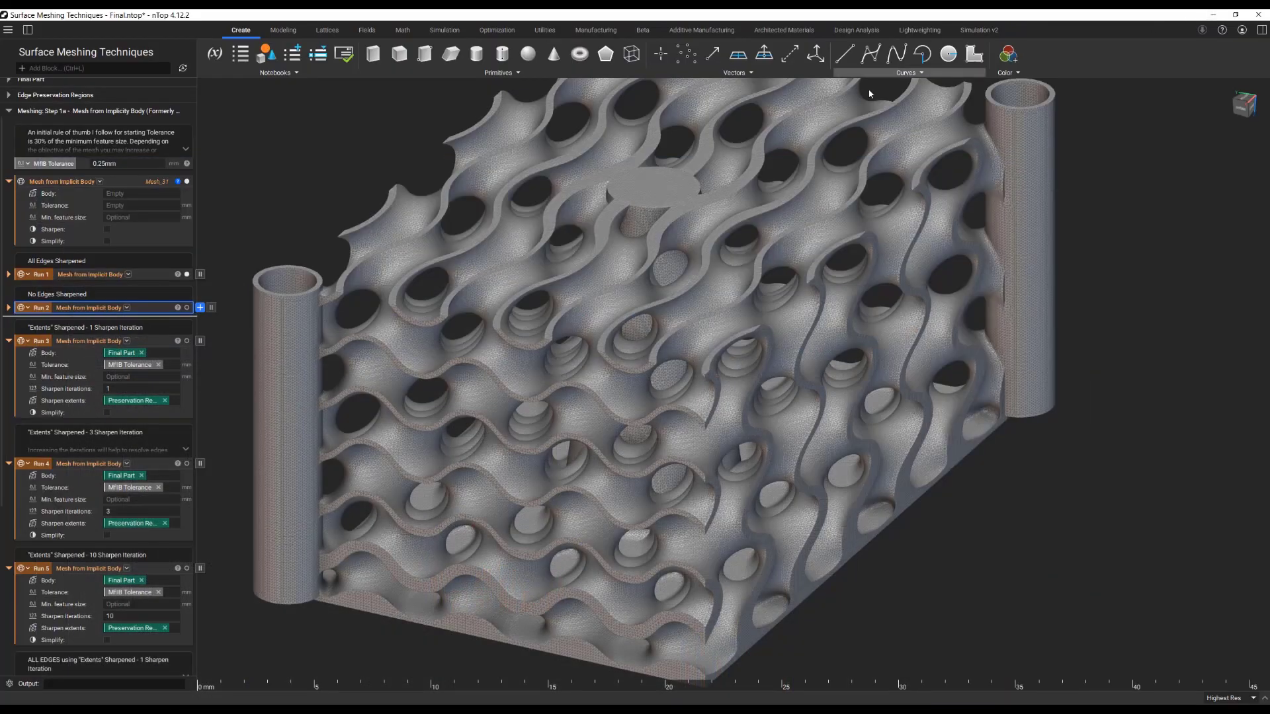
Compare the Run 3 inputs with Run 1's, then collapse the Run 1, Run 3, Run 4 and Run 5 blocks
left_click(166, 341)
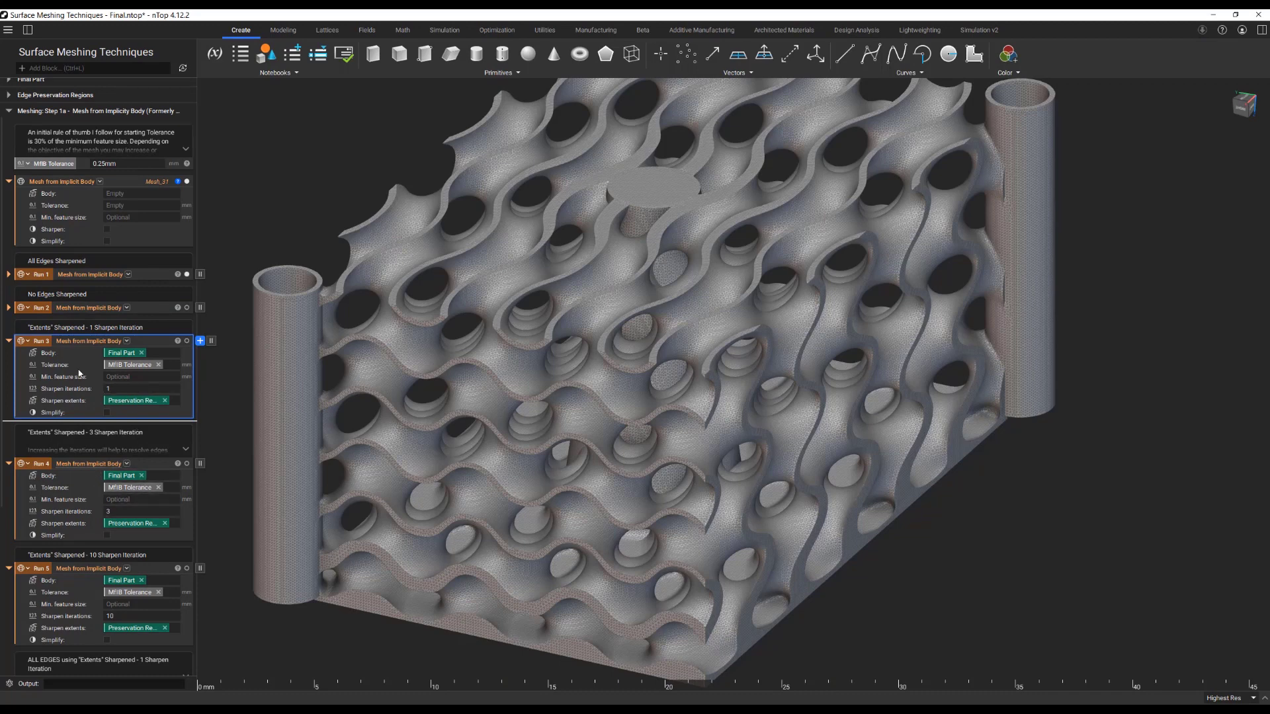
left_click(9, 274)
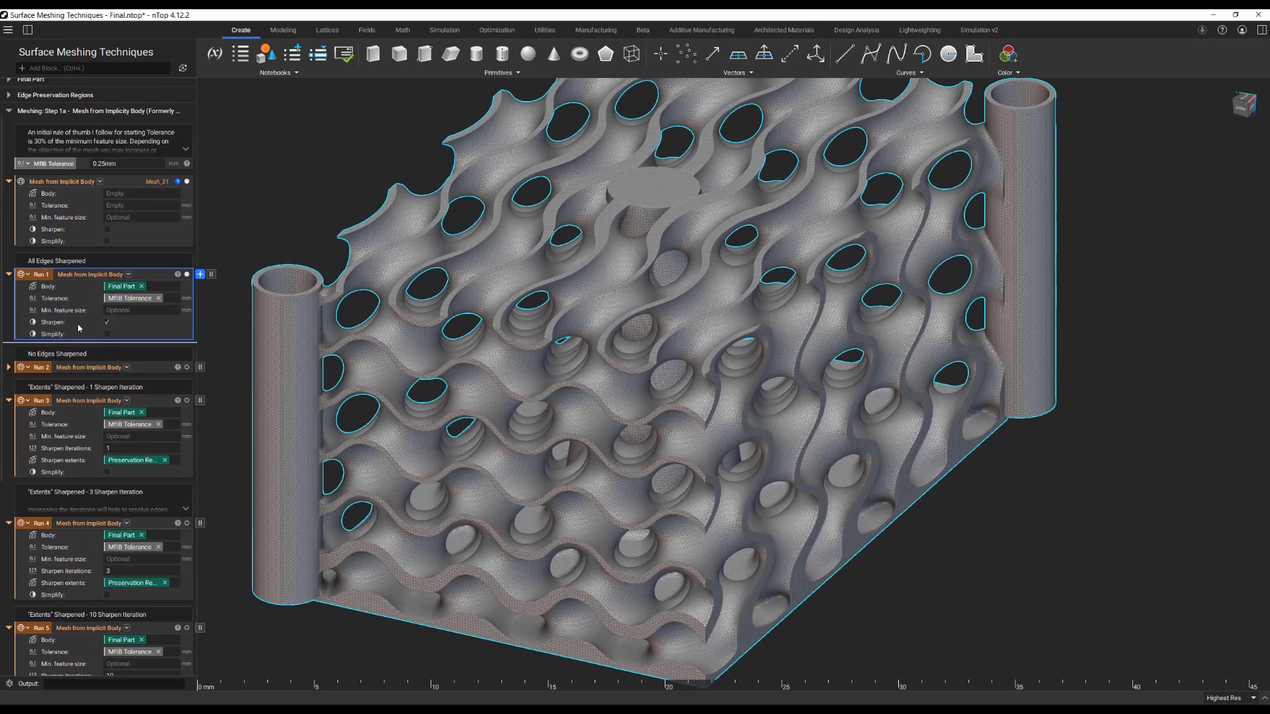
left_click(9, 274)
scroll(9, 276, "down", 1)
left_click(9, 252)
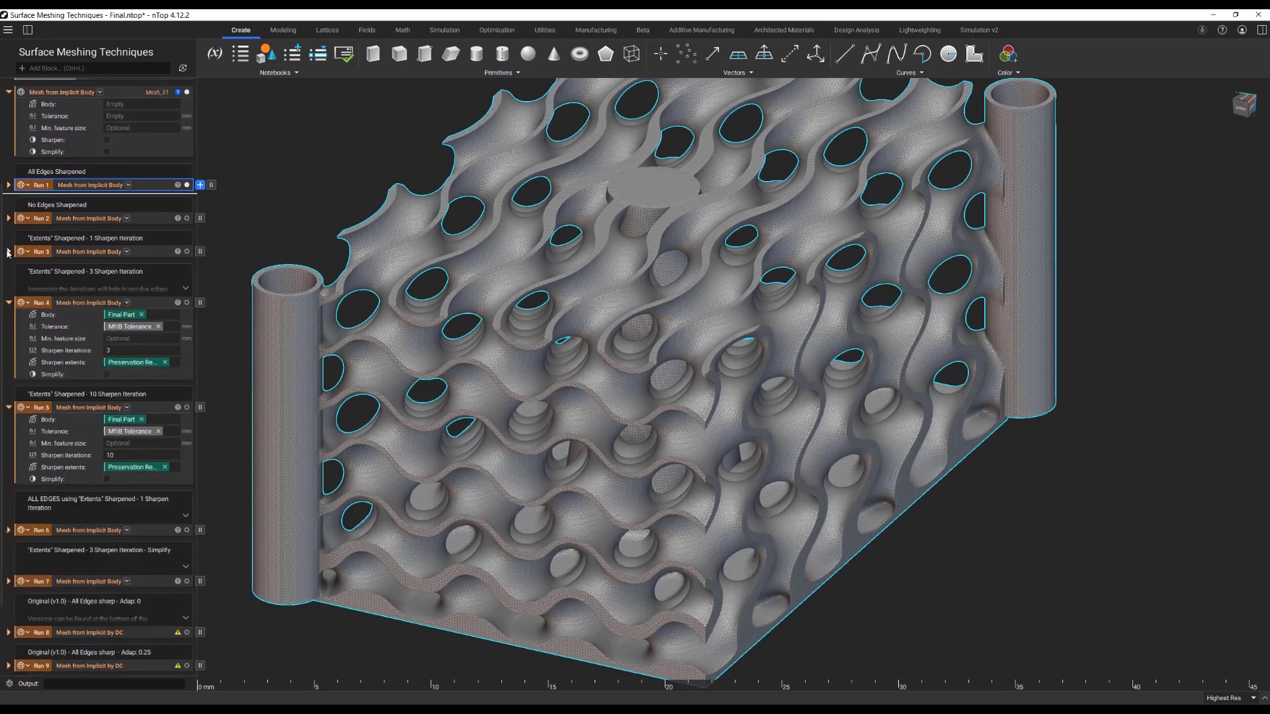
left_click(8, 303)
left_click(8, 336)
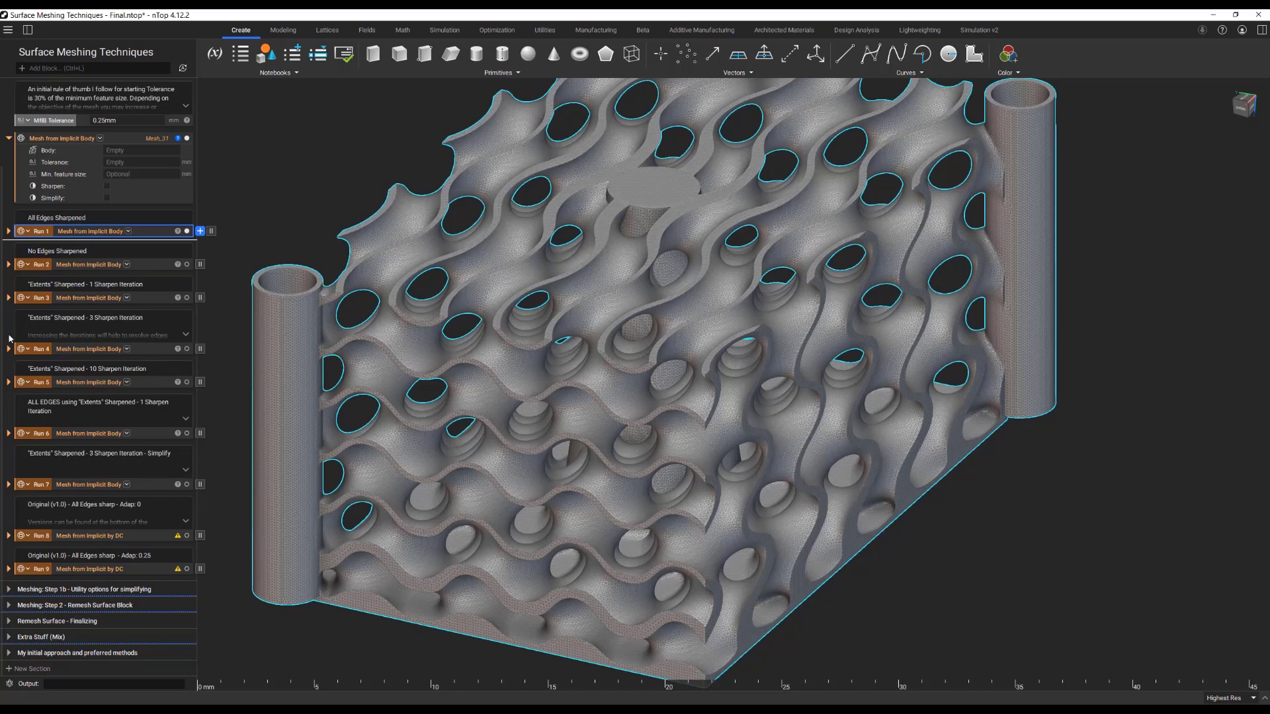
Review the Run 6 block's inputs and collapse it, then expand the Run 7 block with Simplify enabled
left_click(9, 433)
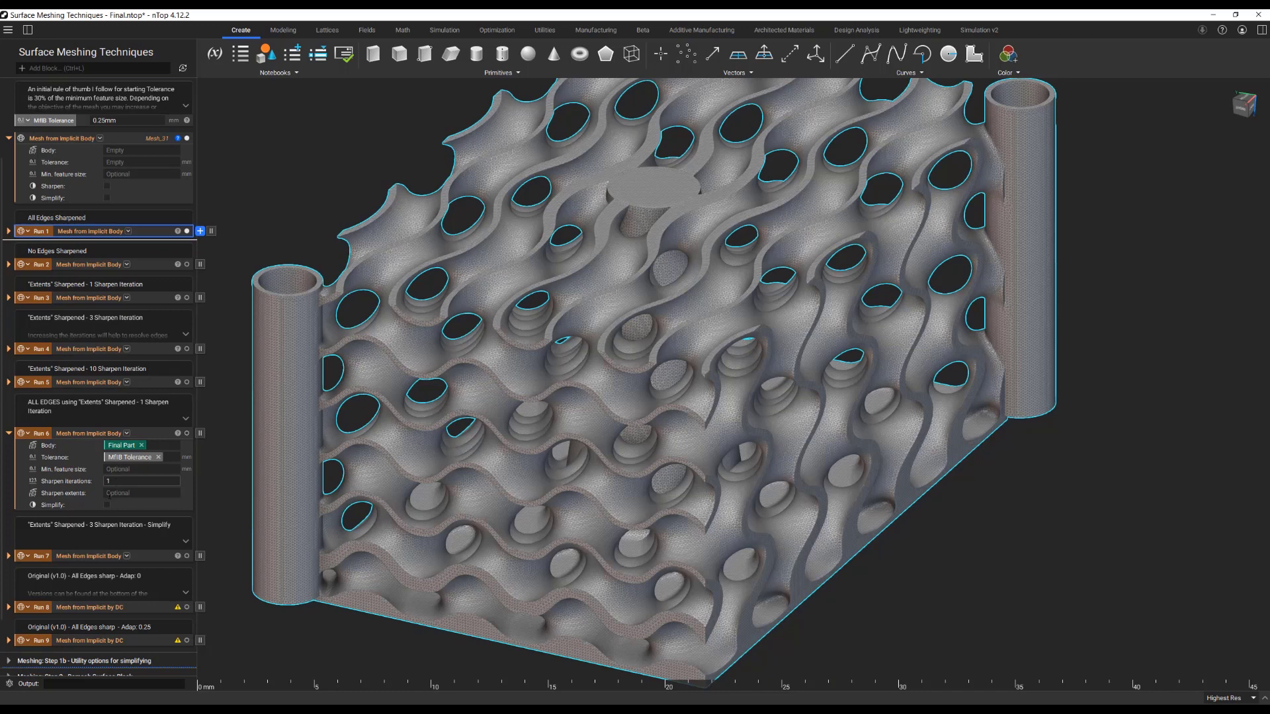
left_click(77, 434)
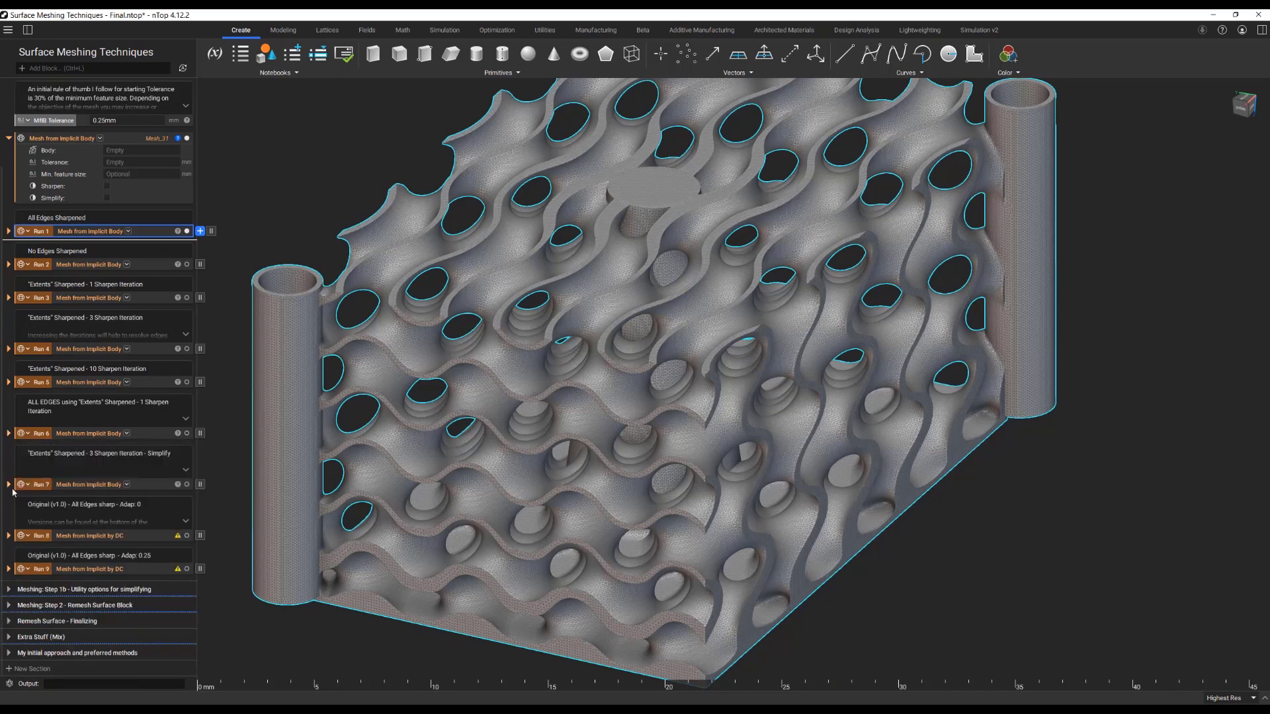
left_click(77, 487)
left_click(104, 488)
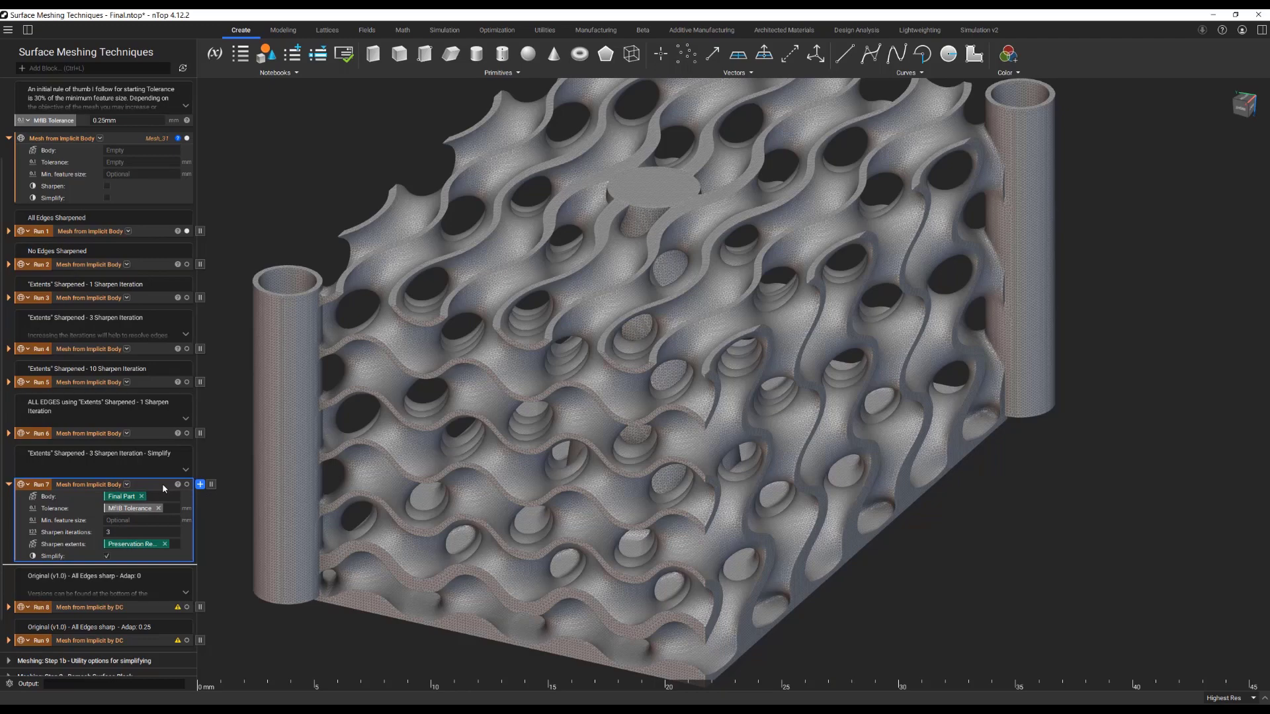
Isolate the Run 7 mesh and inspect its simplified facets and edges up close from a rotated angle
left_click(187, 485)
right_click_drag(705, 415, 659, 387)
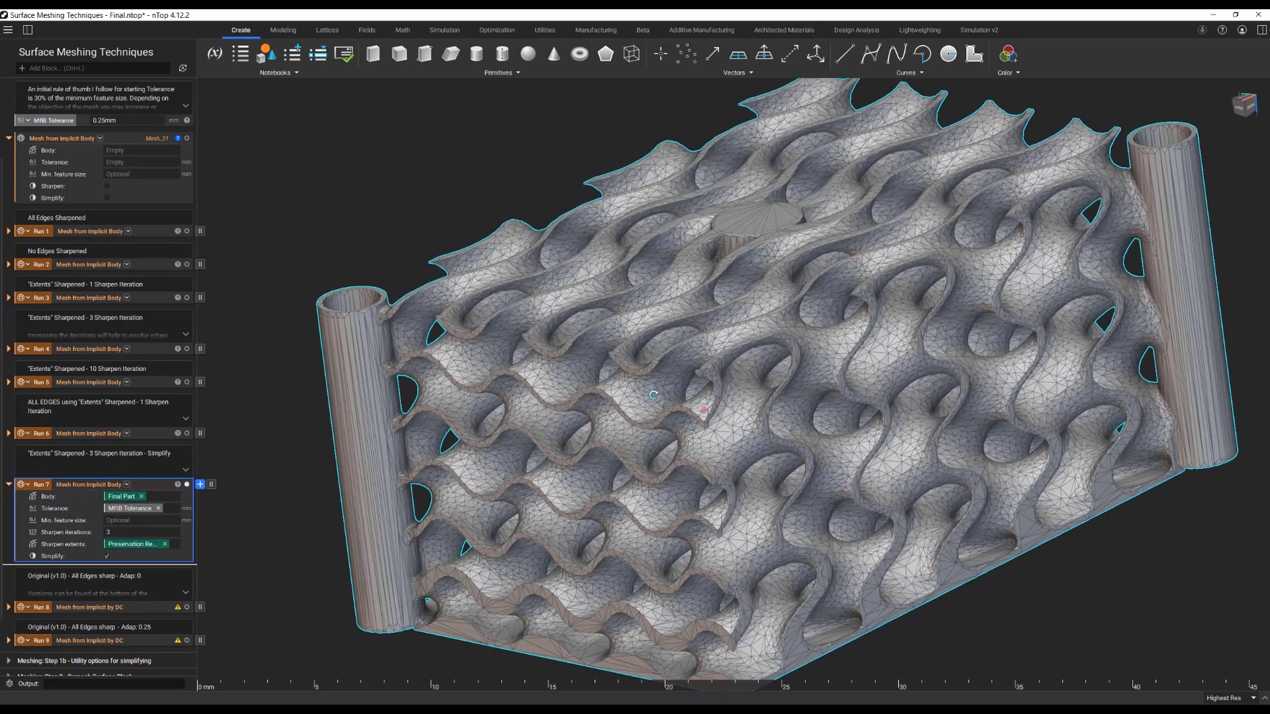
middle_click_drag(659, 388, 554, 373)
scroll(554, 373, "up", 1)
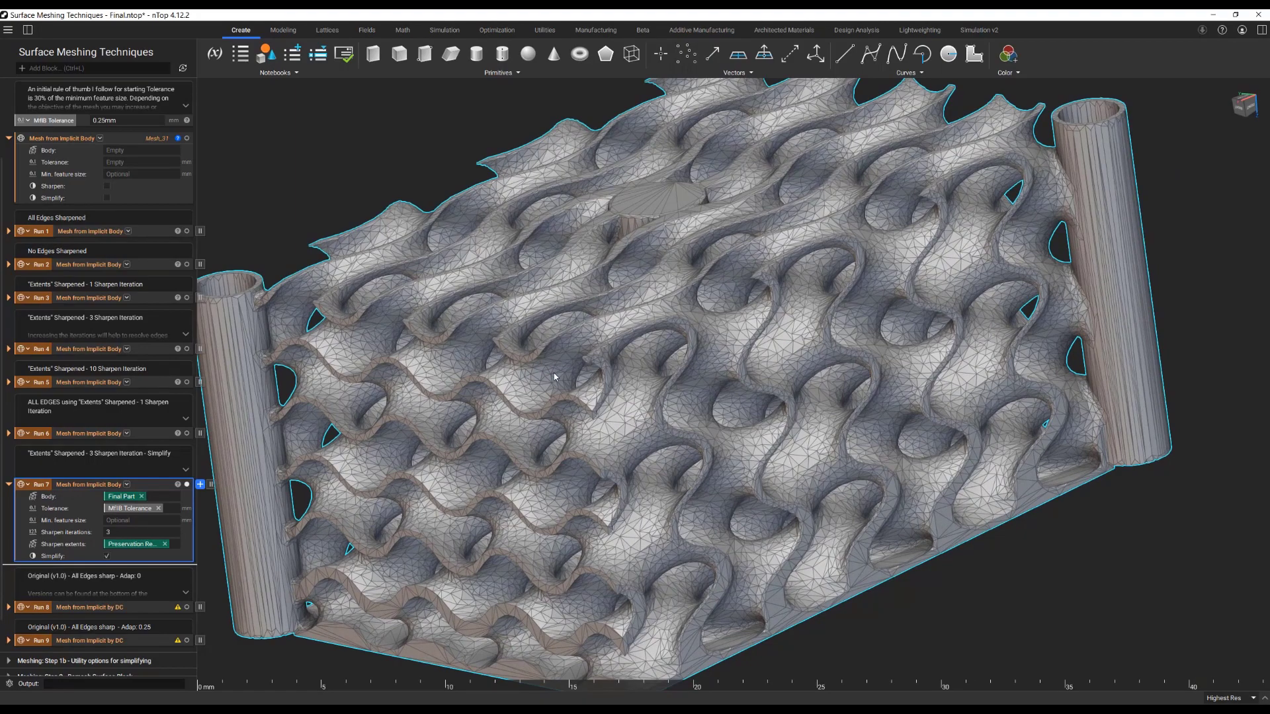
scroll(828, 345, "up", 5)
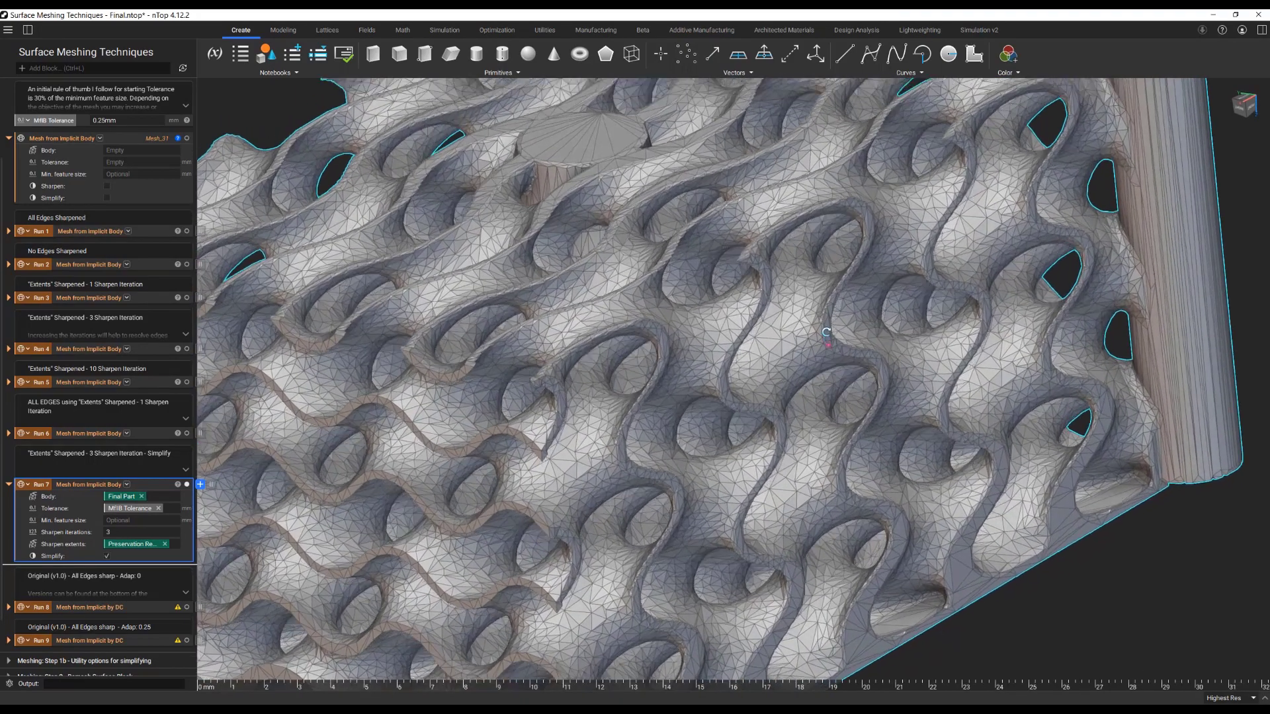
right_click_drag(826, 332, 388, 418)
scroll(755, 342, "up", 3)
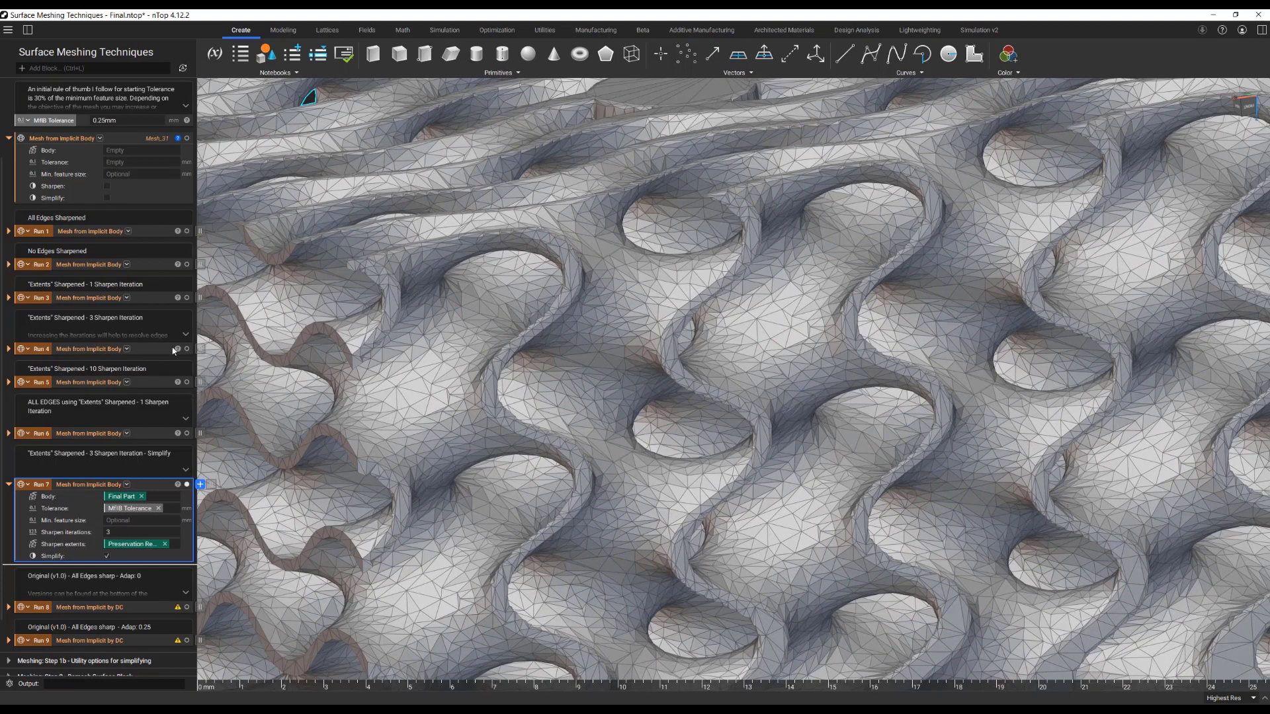
Toggle the display of the Run 1 and Run 7 meshes to compare them, leaving only Run 7 shown
left_click(187, 231)
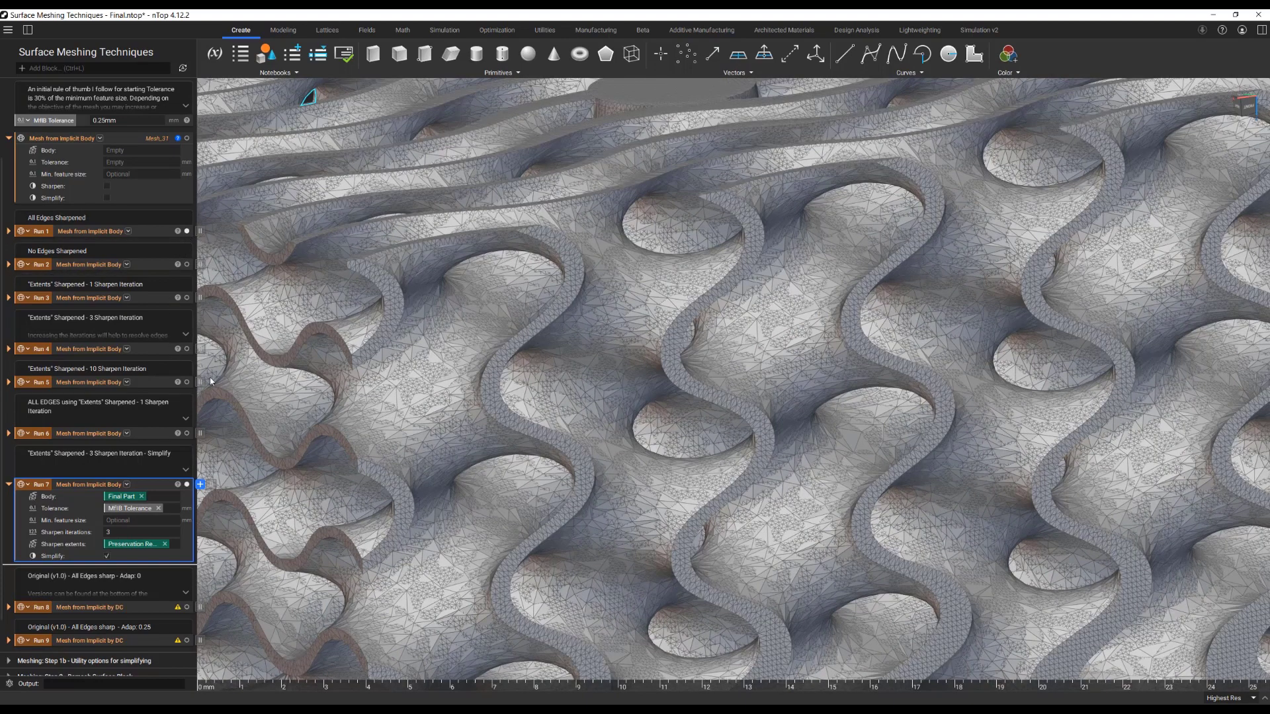
left_click(187, 484)
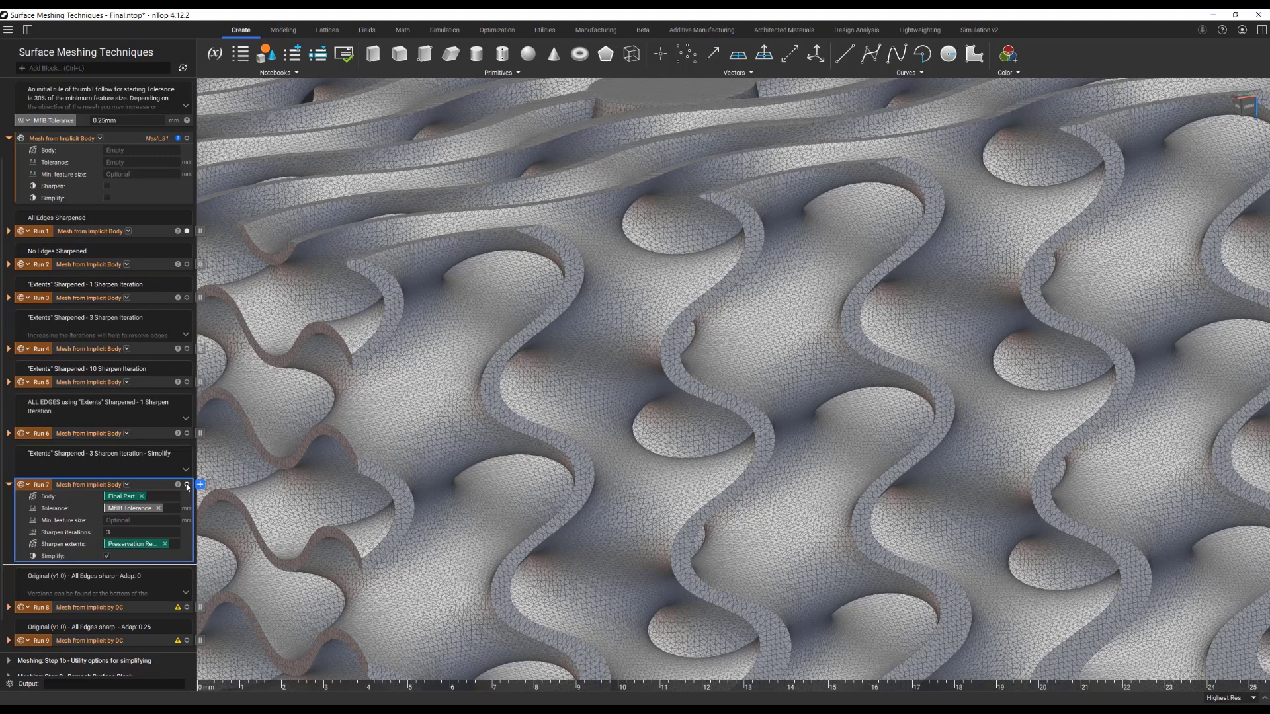
left_click(187, 484)
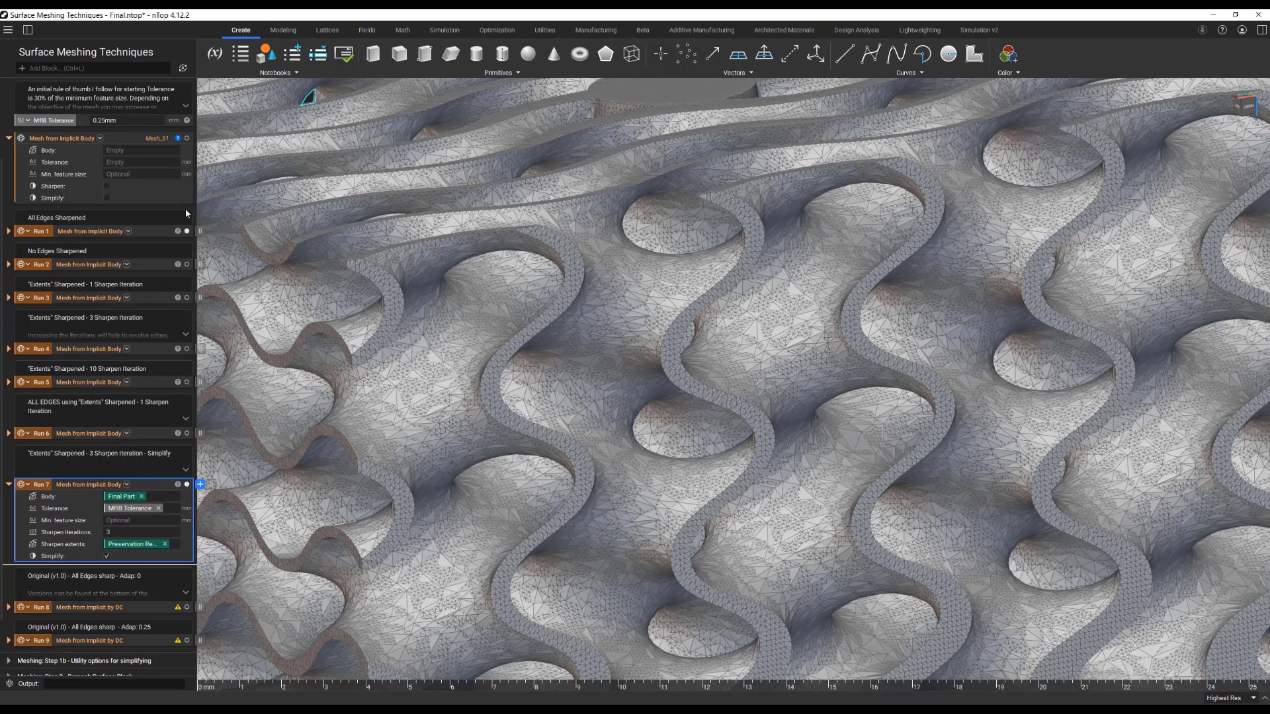
left_click(186, 231)
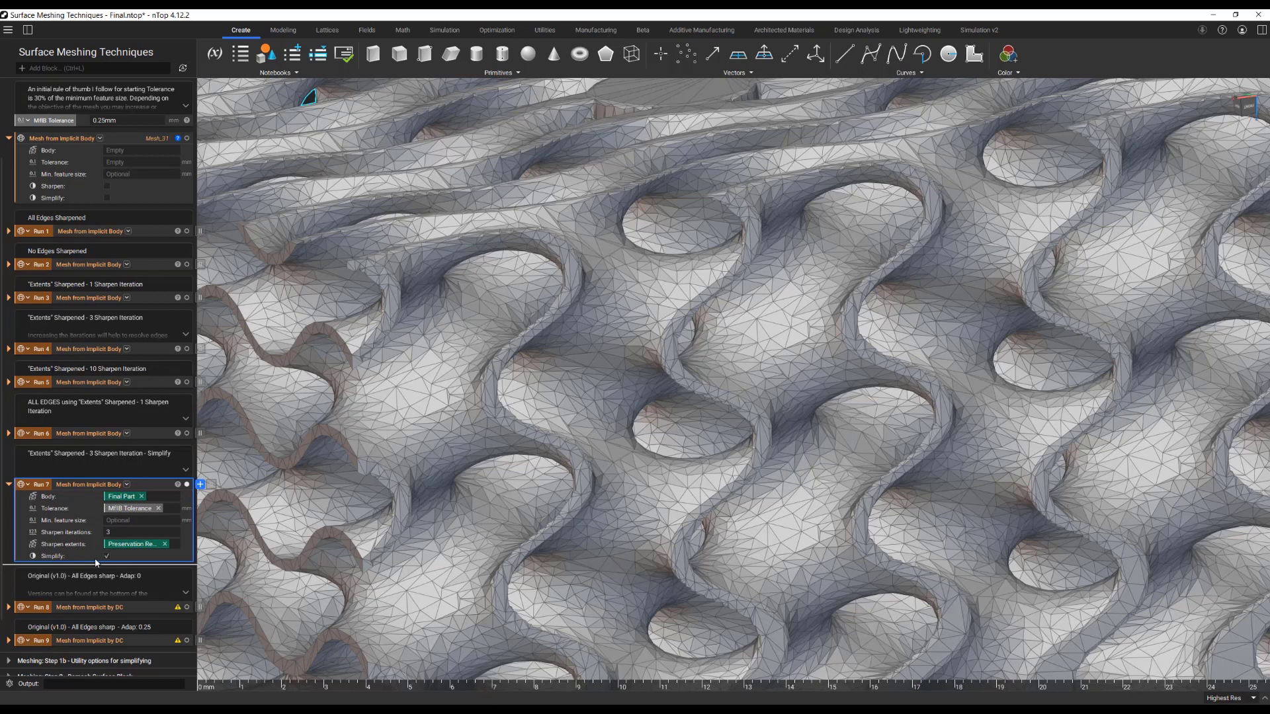
Collapse the Run 7 block and the Meshing: Step 1a section, then expand Meshing: Step 1b - Utility options for simplifying
left_click(12, 483)
scroll(13, 331, "up", 5)
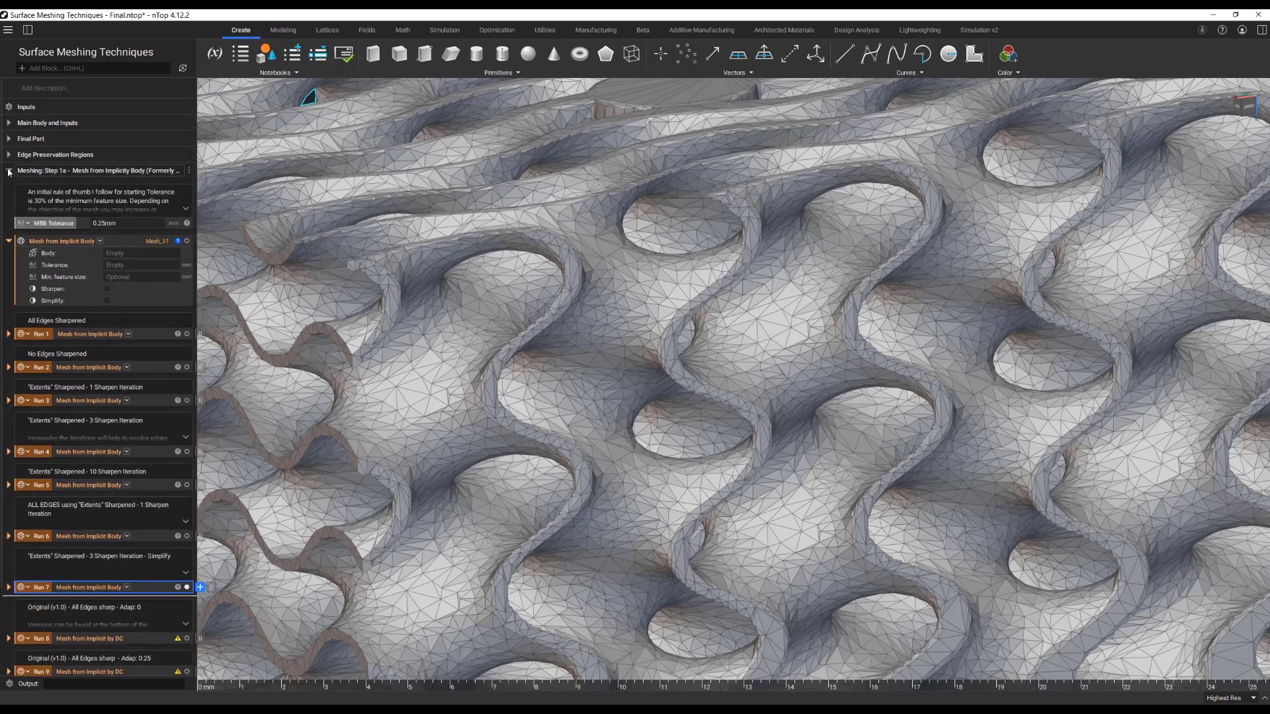
left_click(10, 172)
left_click(11, 188)
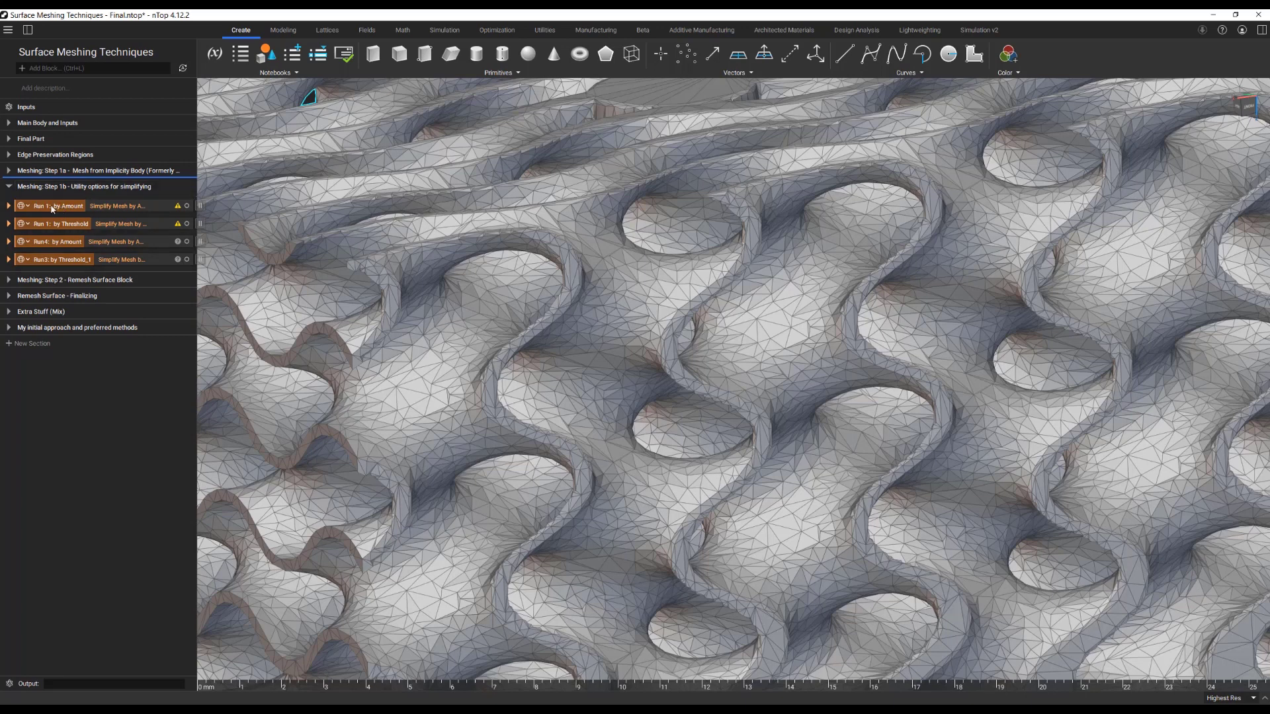
Expand the Run4: by Amount and Run3: by Threshold_1 blocks, then isolate the Run4: by Amount mesh and examine its facets across the whole part
left_click(9, 242)
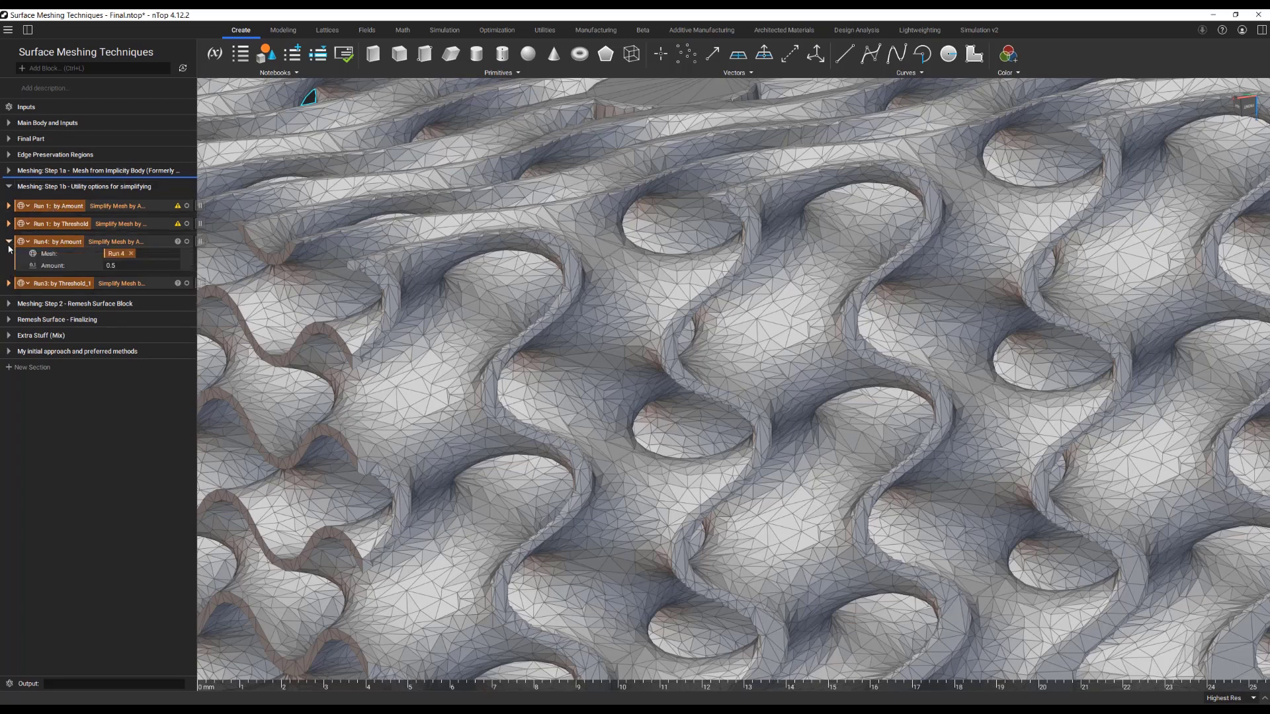
left_click(8, 283)
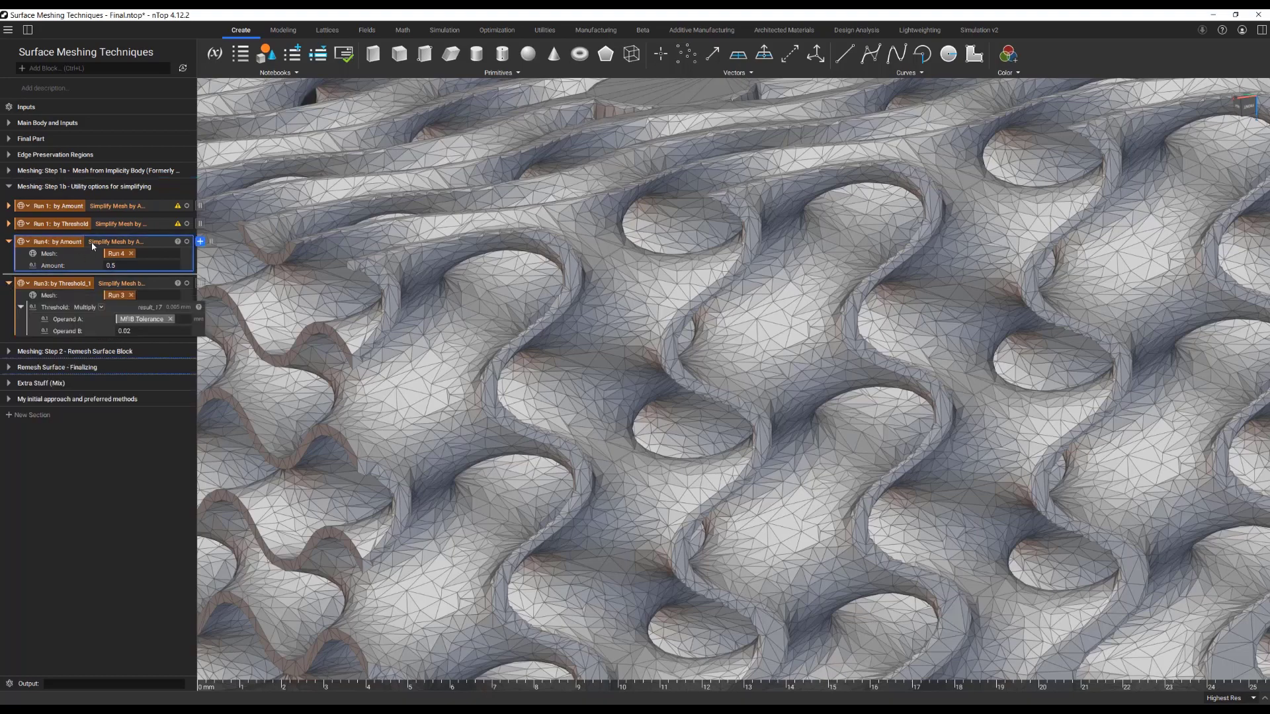
key("i")
scroll(697, 335, "down", 6)
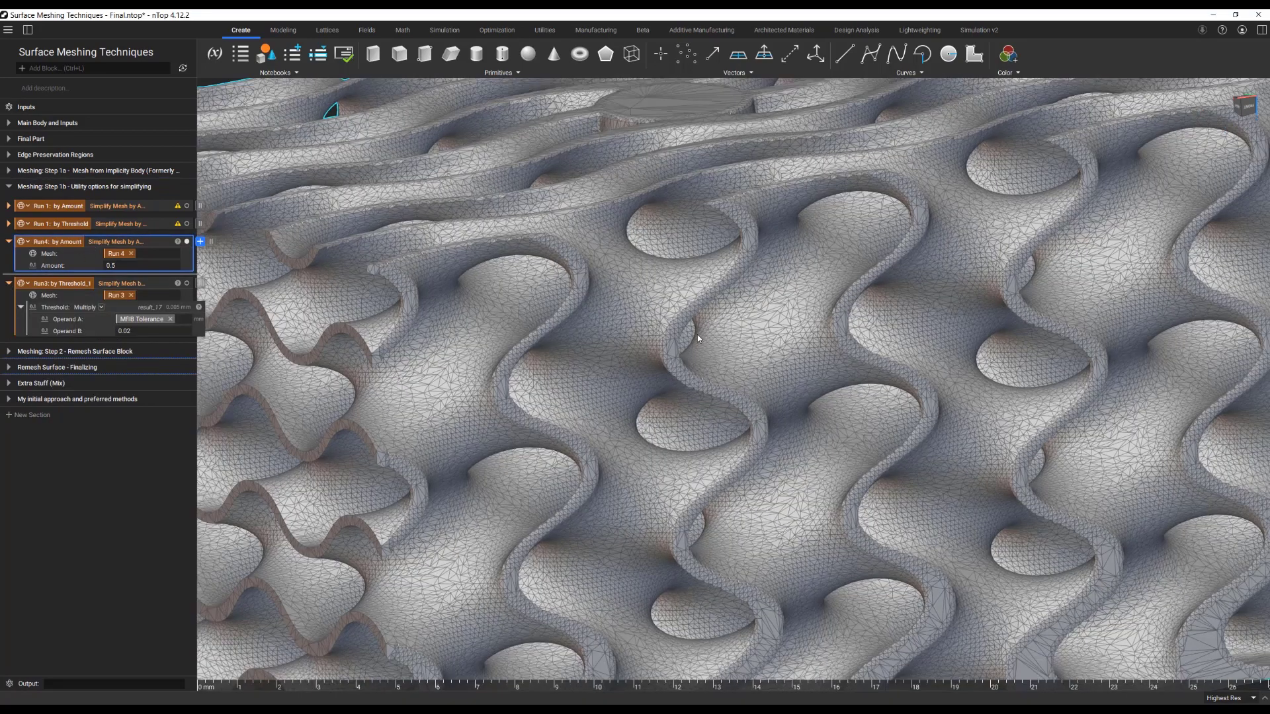
right_click_drag(697, 334, 702, 348)
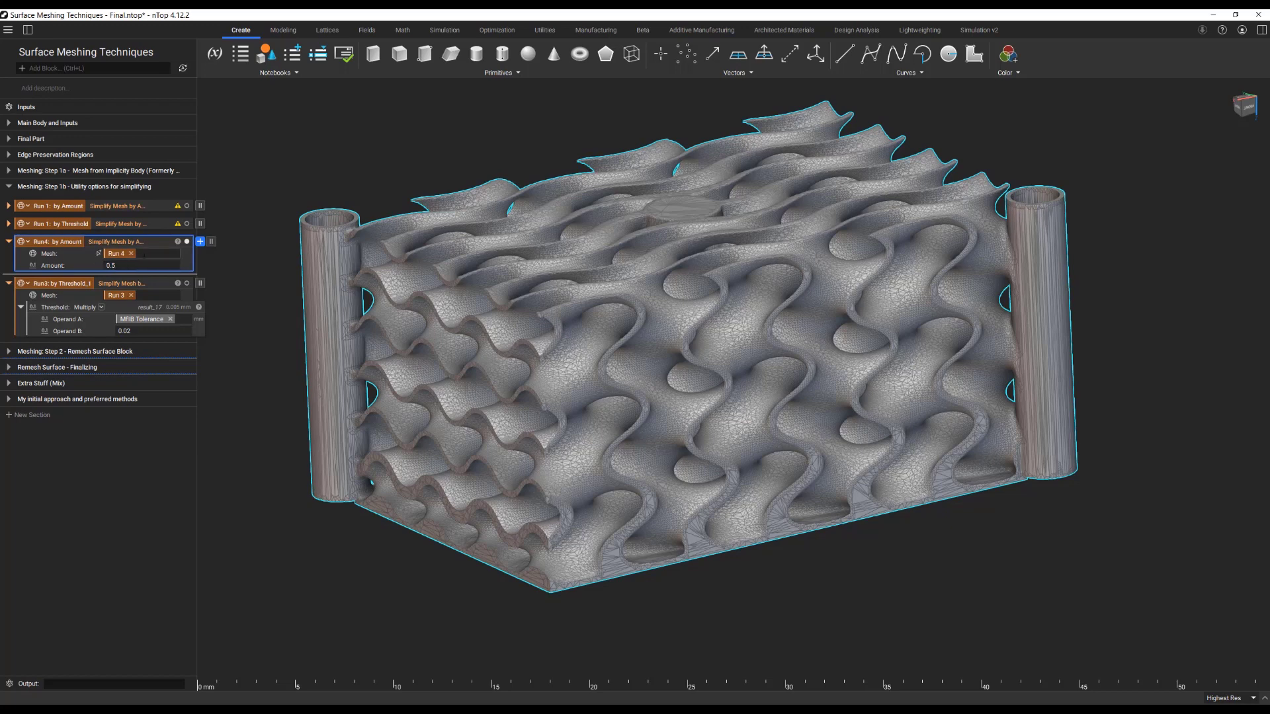
Isolate the Run3: by Threshold_1 mesh and insert a Simplify Mesh by Threshold block directly above its block
left_click(95, 287)
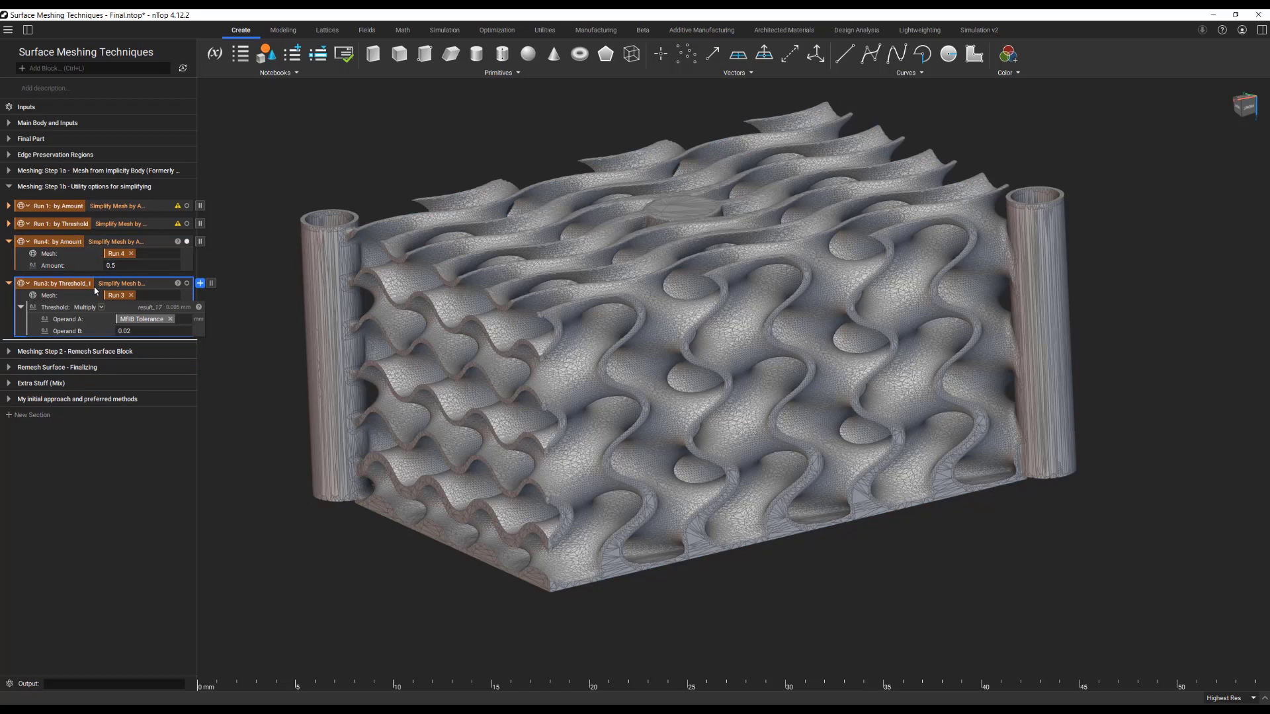
left_click(103, 277)
type("sim")
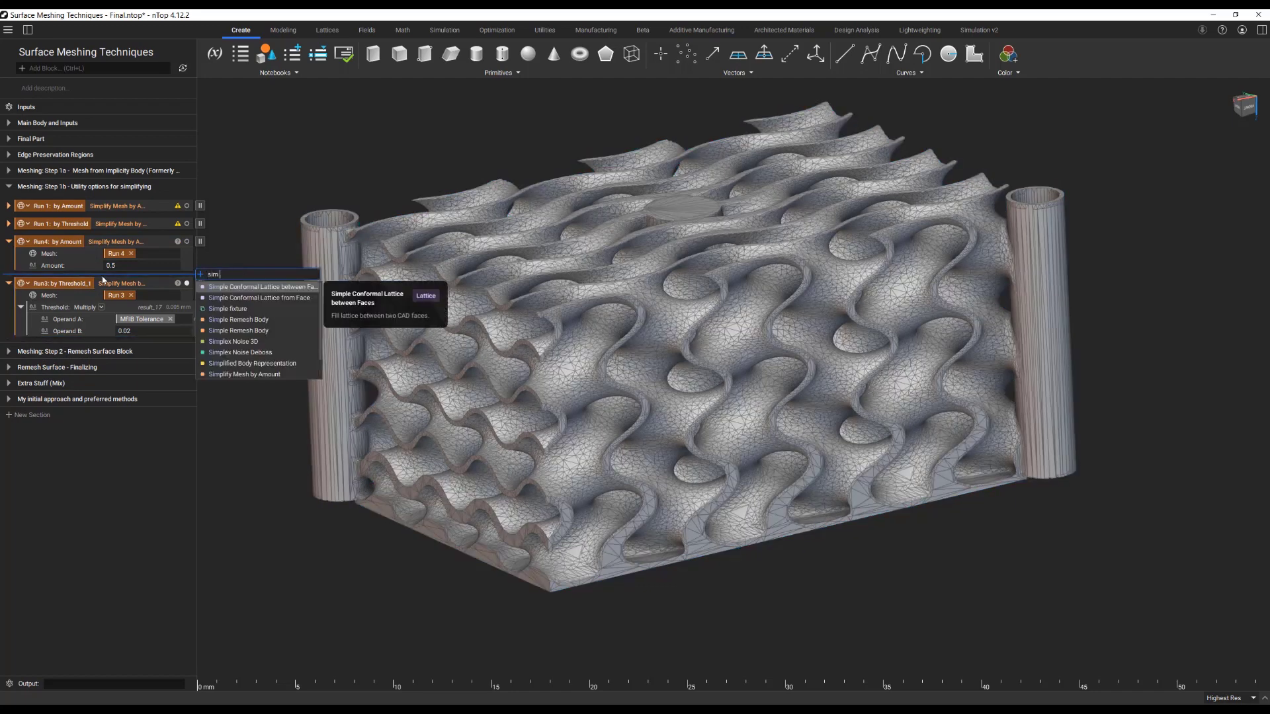
type(" thres")
key("Return")
left_click(140, 308)
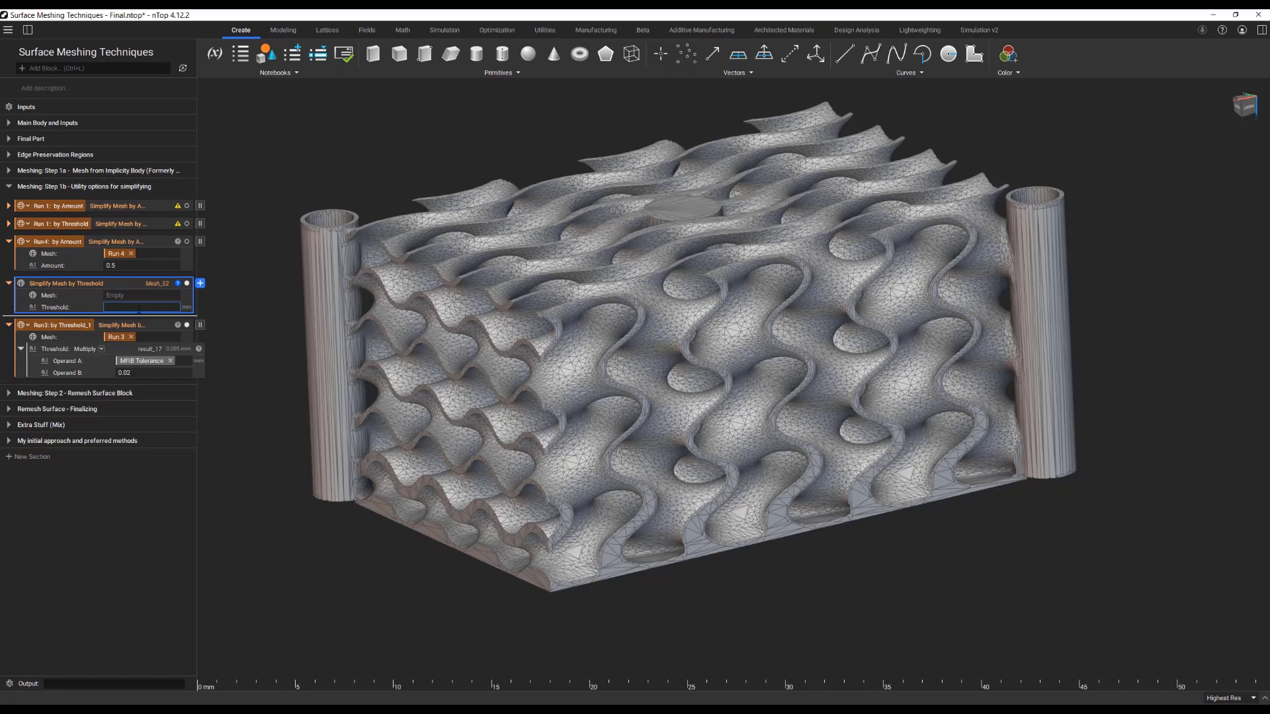
Define the new Simplify Mesh by Threshold block's threshold as a Multiply of MfIB Tolerance and 0.02, following the Run3: by Threshold_1 block
left_click(152, 325)
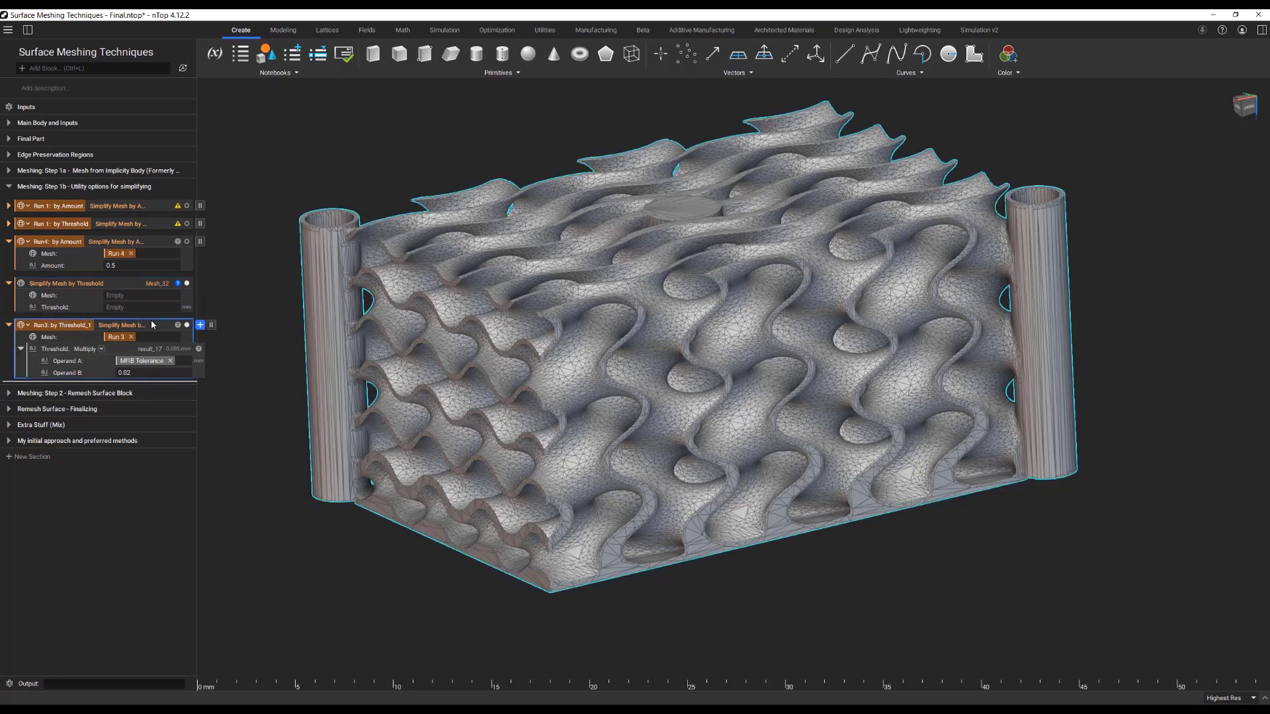
left_click(158, 354)
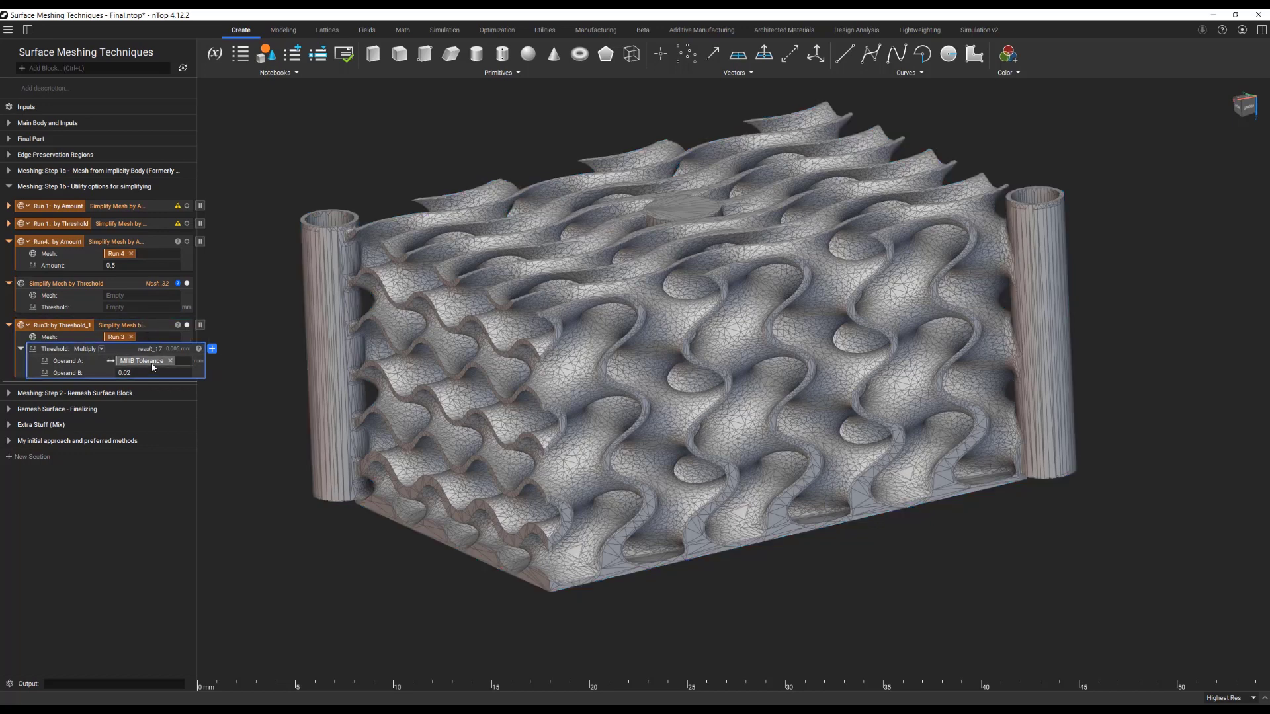
mouse_move(153, 366)
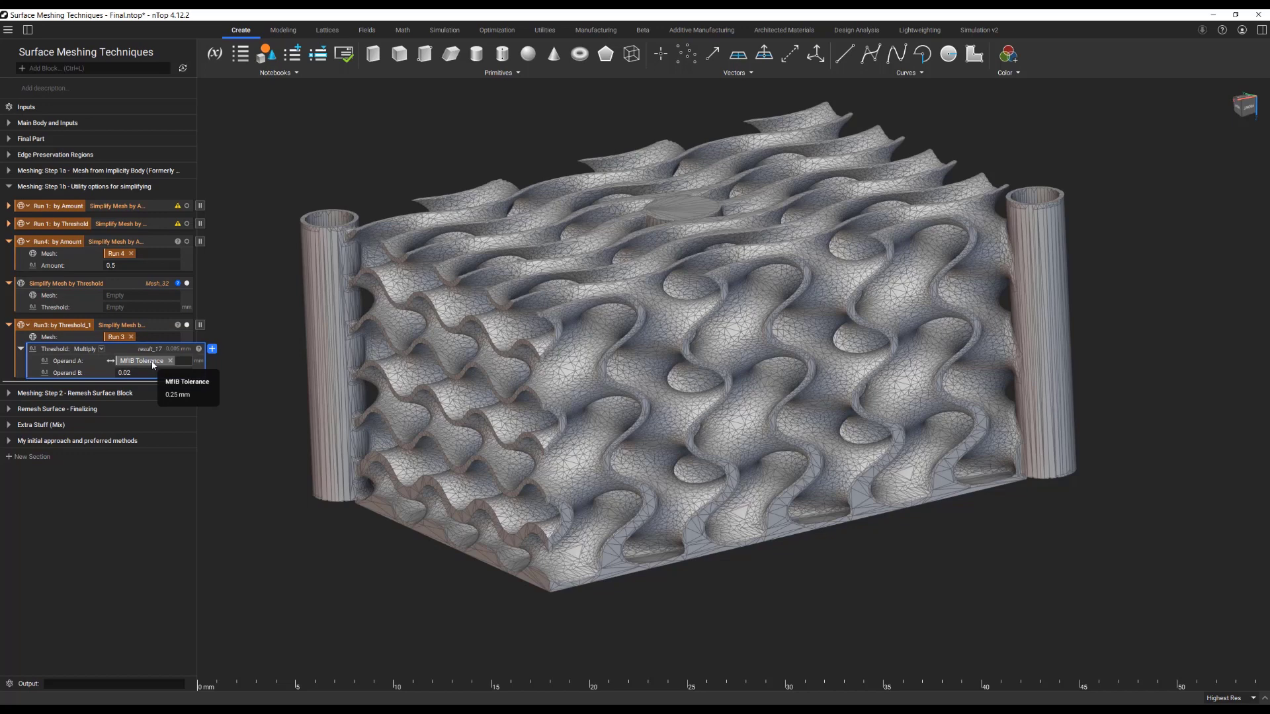
left_click(127, 307)
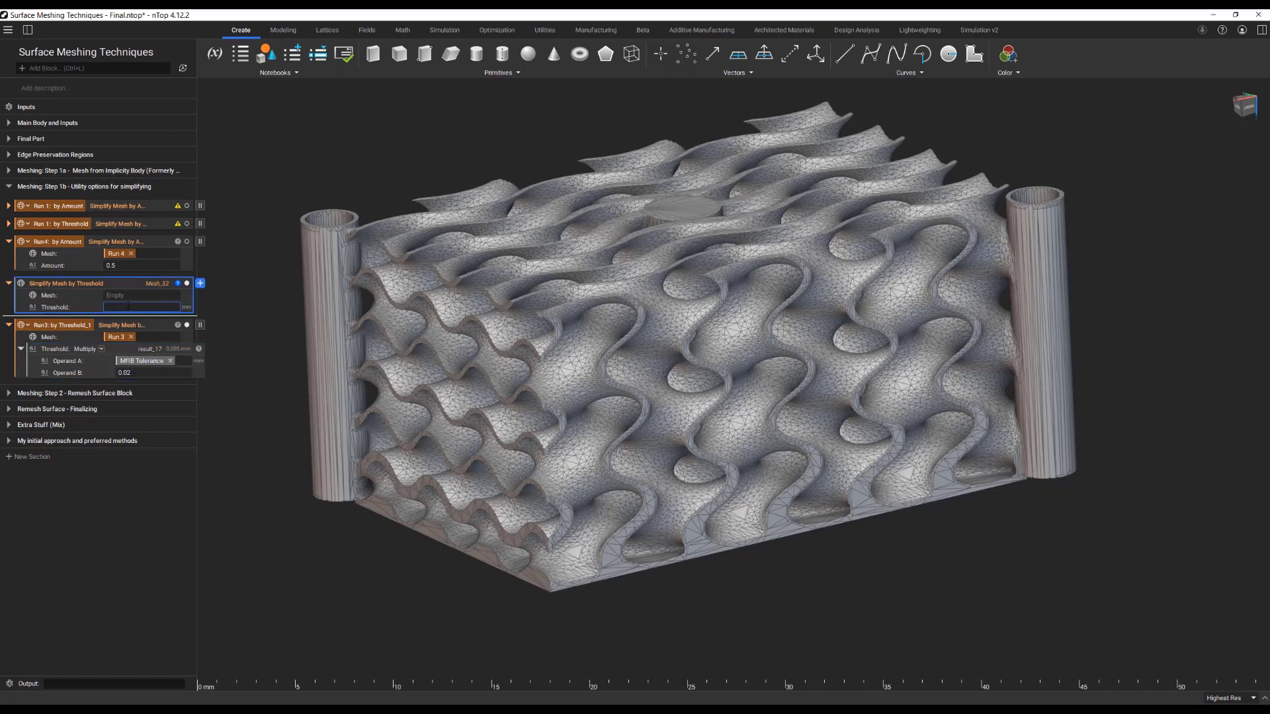
type("mul")
left_click(132, 317)
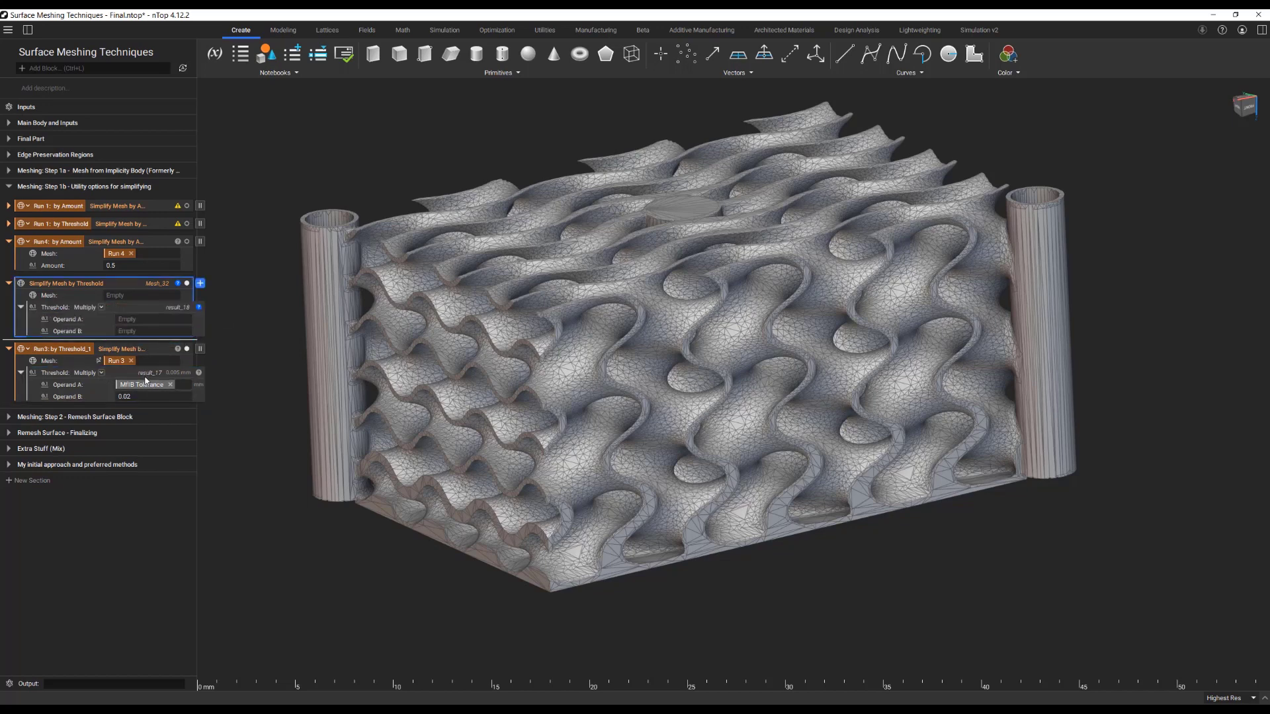
left_click_drag(145, 385, 156, 322)
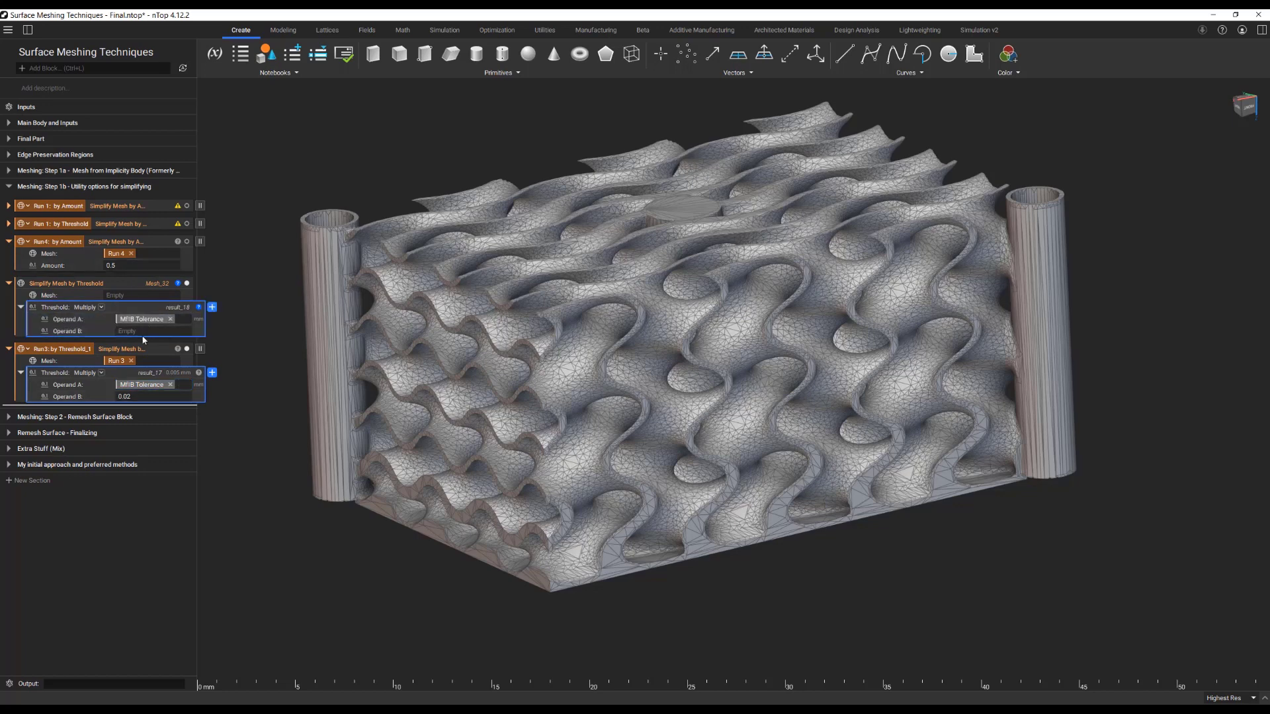
left_click(142, 331)
type("0.02")
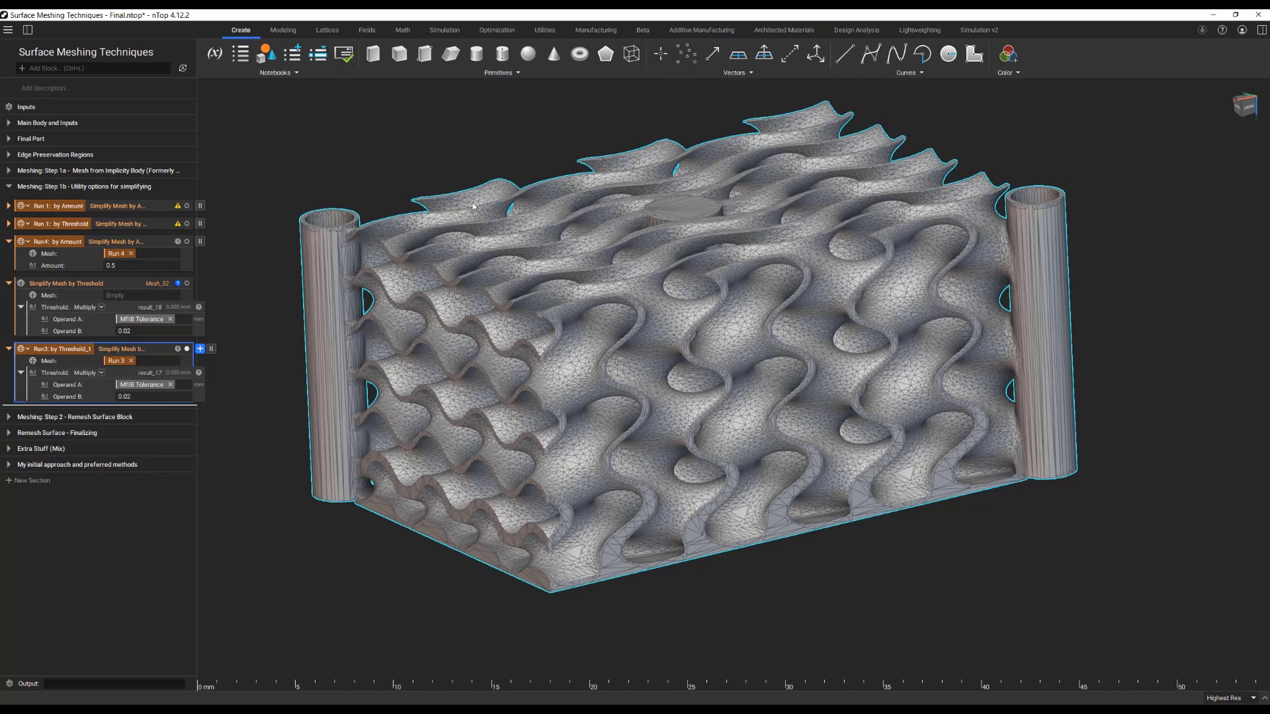
Replace the Step 1b section with Meshing: Step 2 - Remesh Surface Block in view, then review the Remesh Surface table and chart in Google Sheets
left_click(9, 187)
left_click(9, 202)
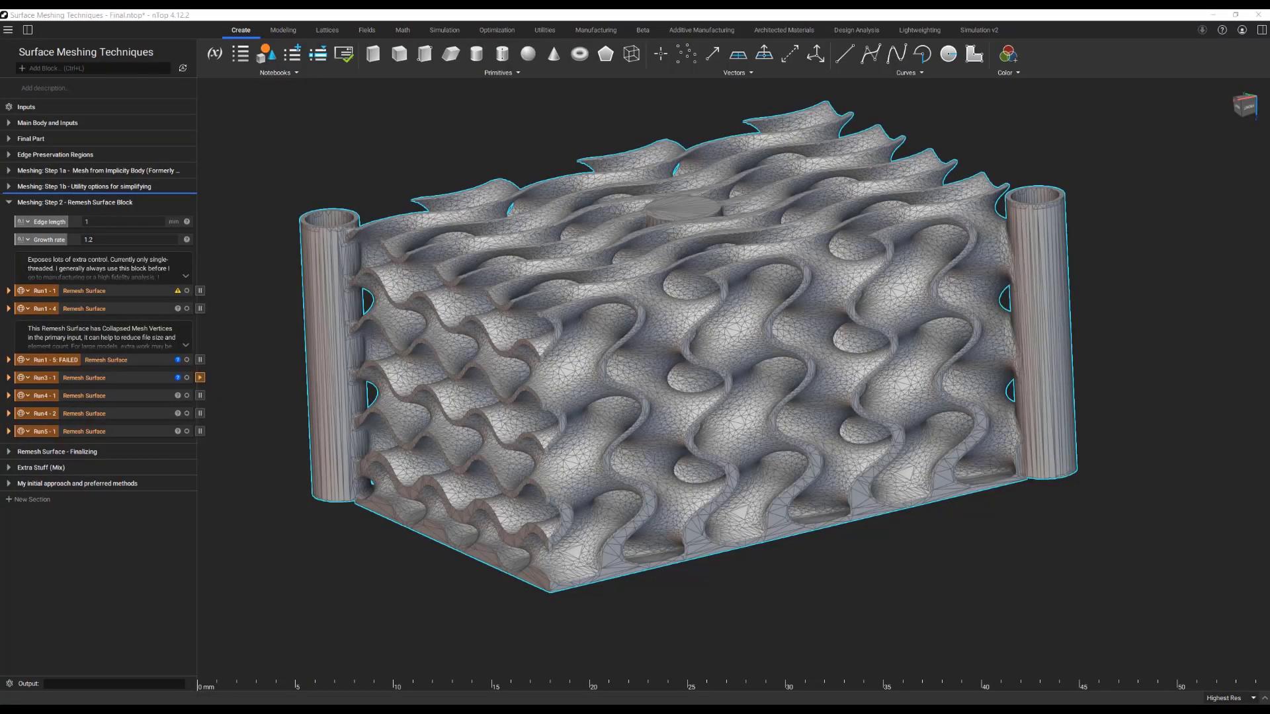
left_click(198, 691)
left_click(673, 513)
scroll(673, 513, "up", 1)
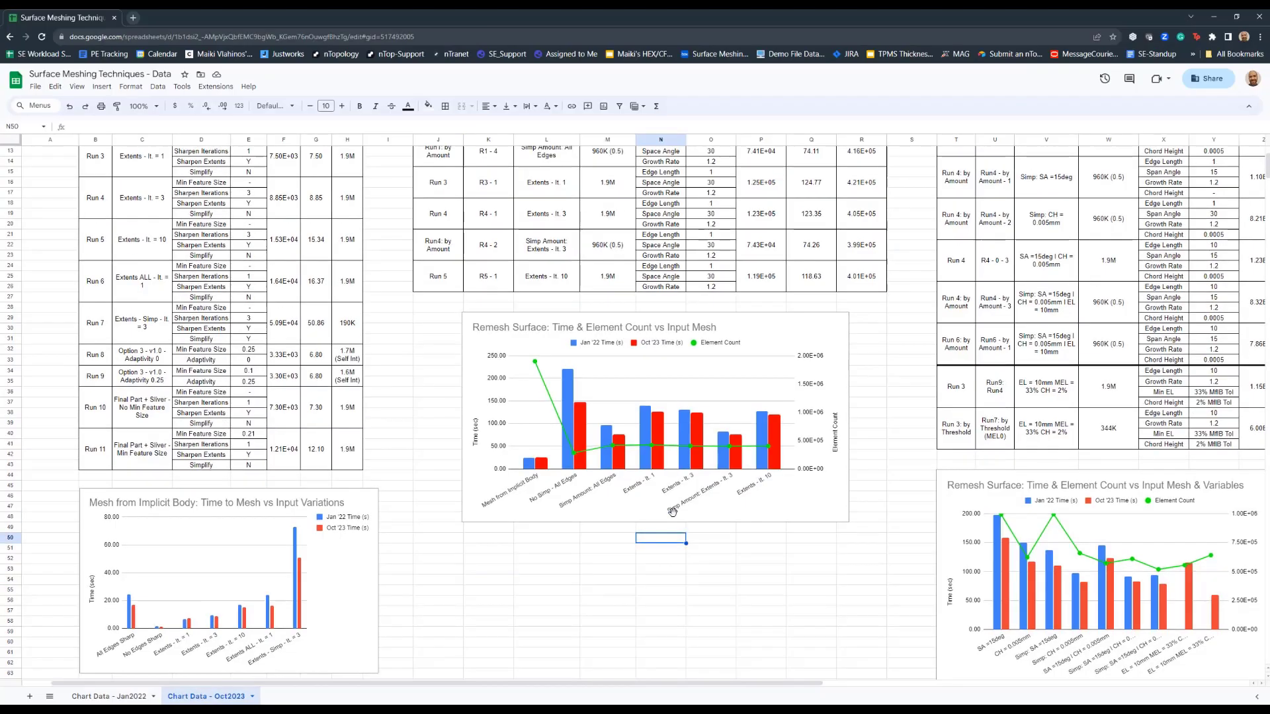
scroll(673, 514, "up", 3)
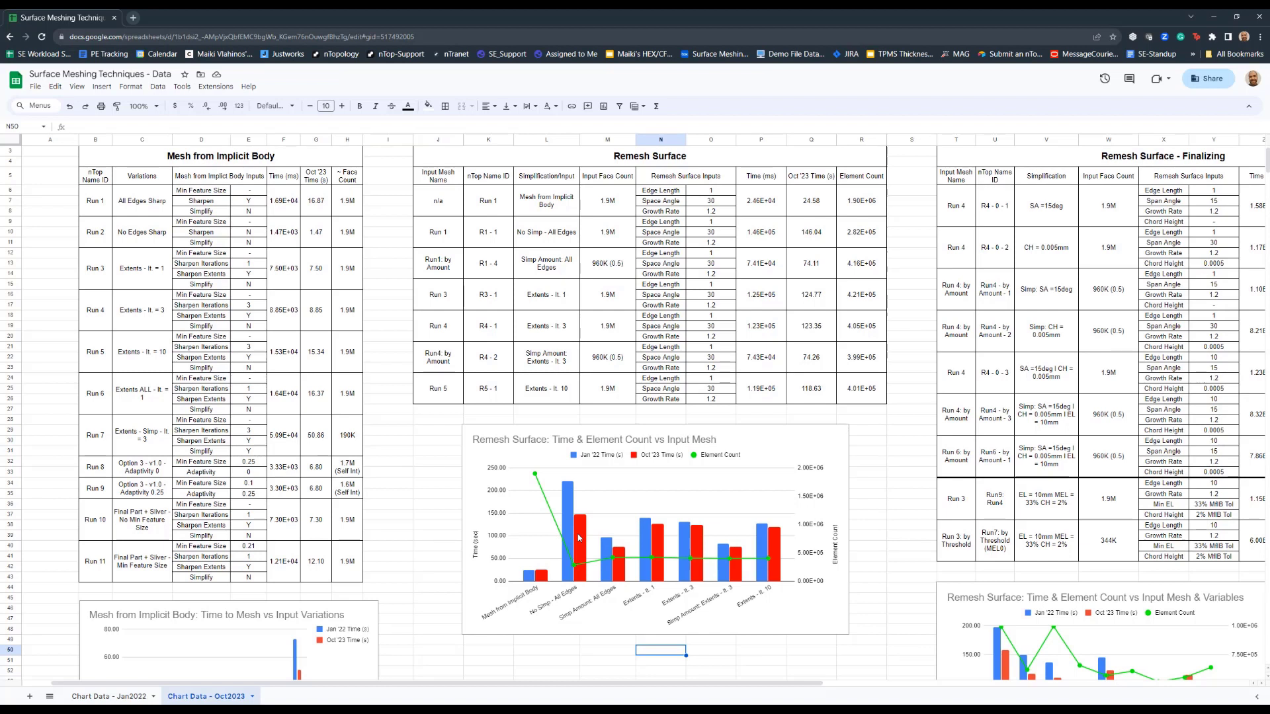
Switch back to nTop, collapse Meshing: Step 2, and review the From Run3 Remesh Surface inputs under My initial approach and preferred methods
mouse_move(303, 710)
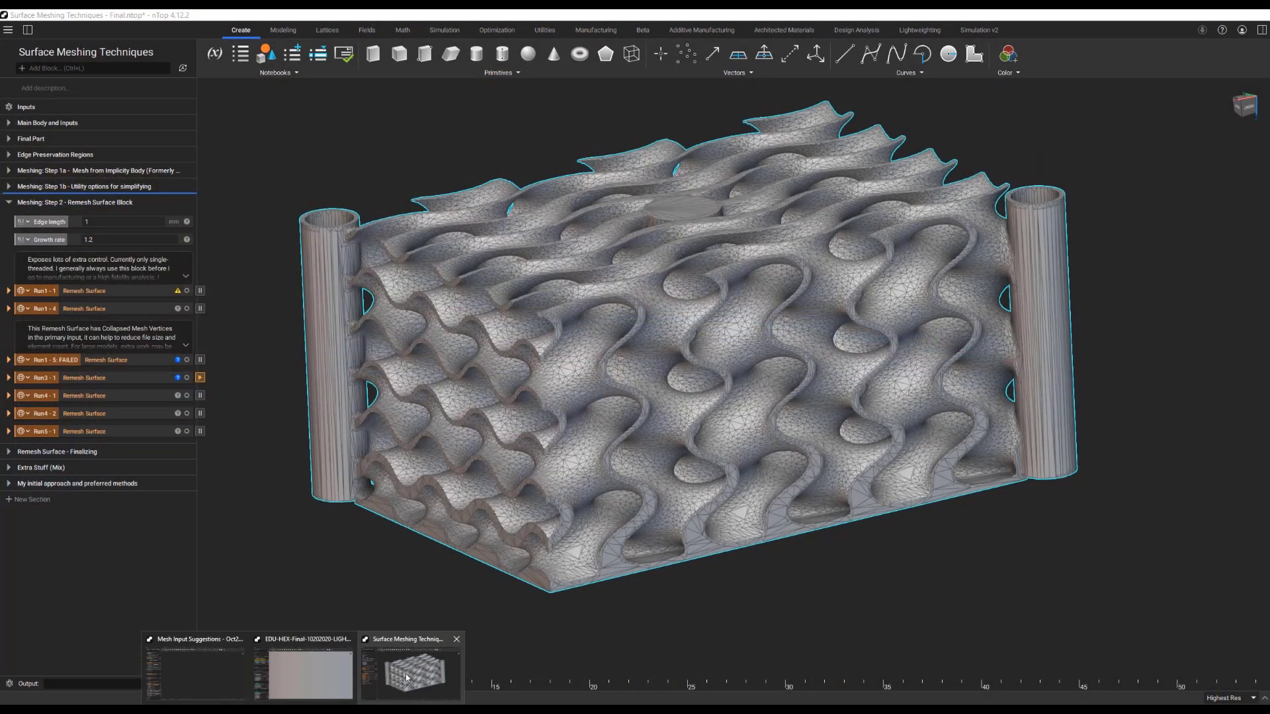
left_click(406, 677)
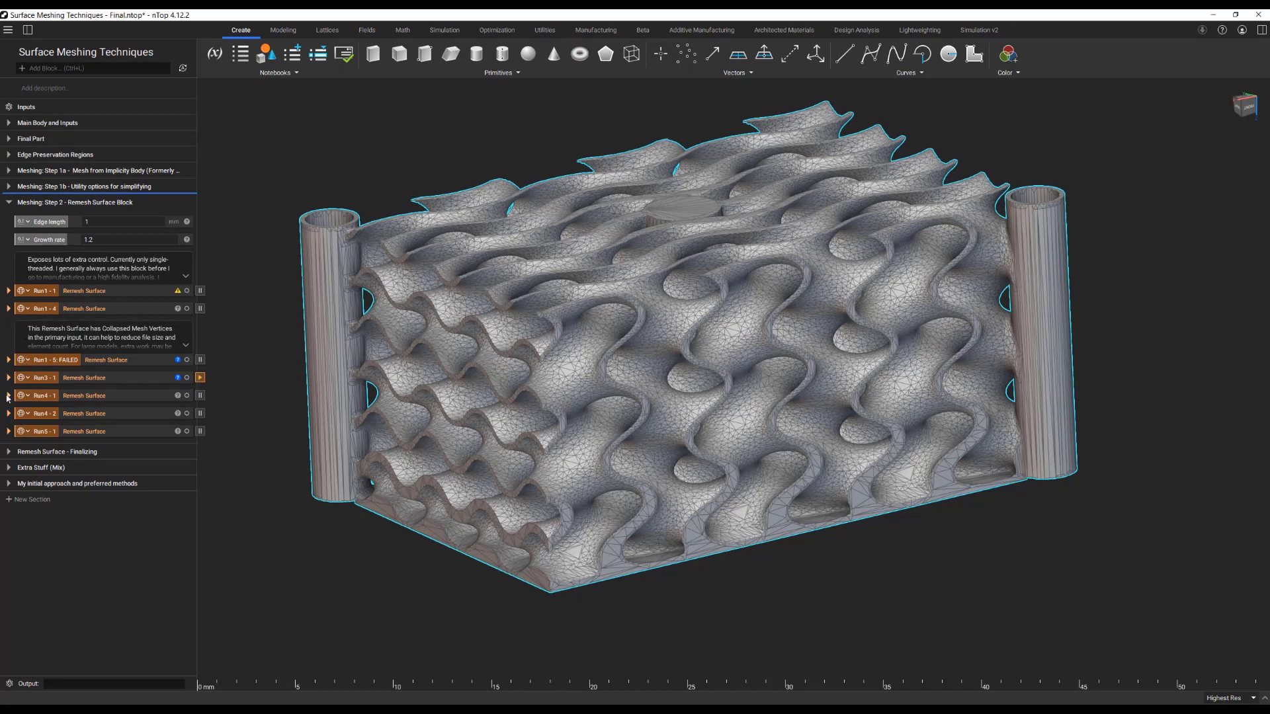
left_click(9, 202)
left_click(13, 250)
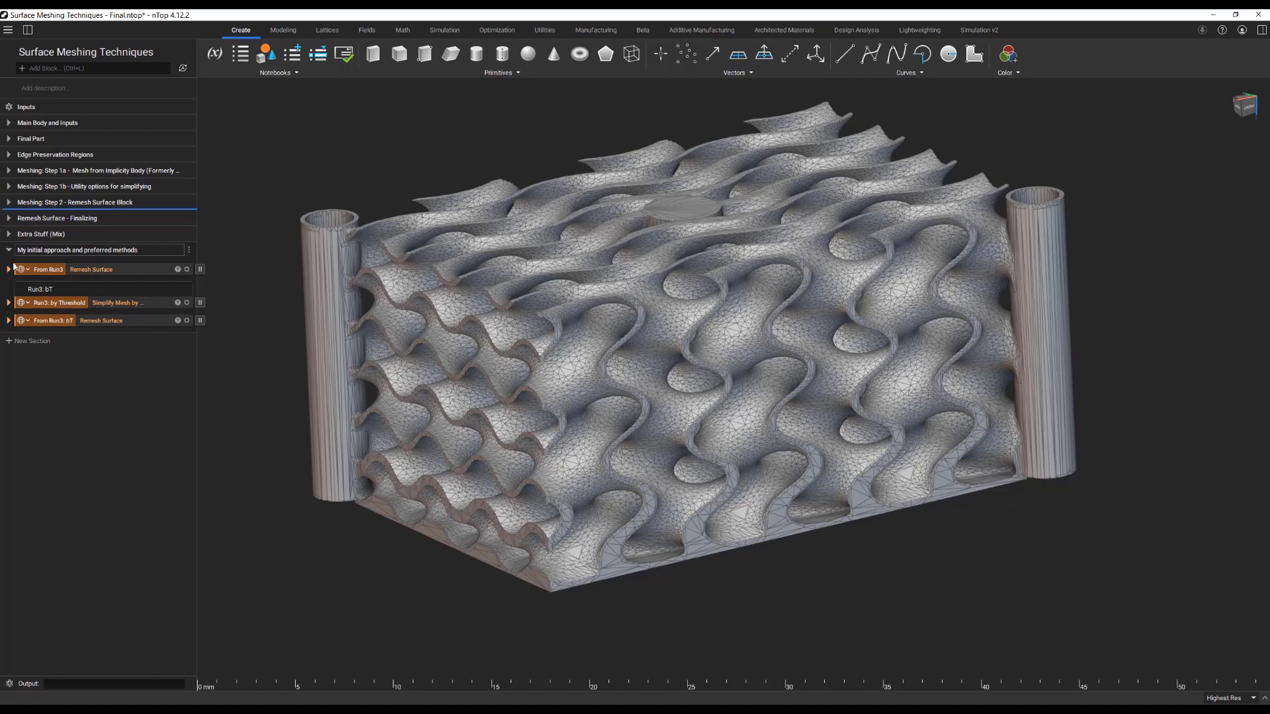
left_click(9, 270)
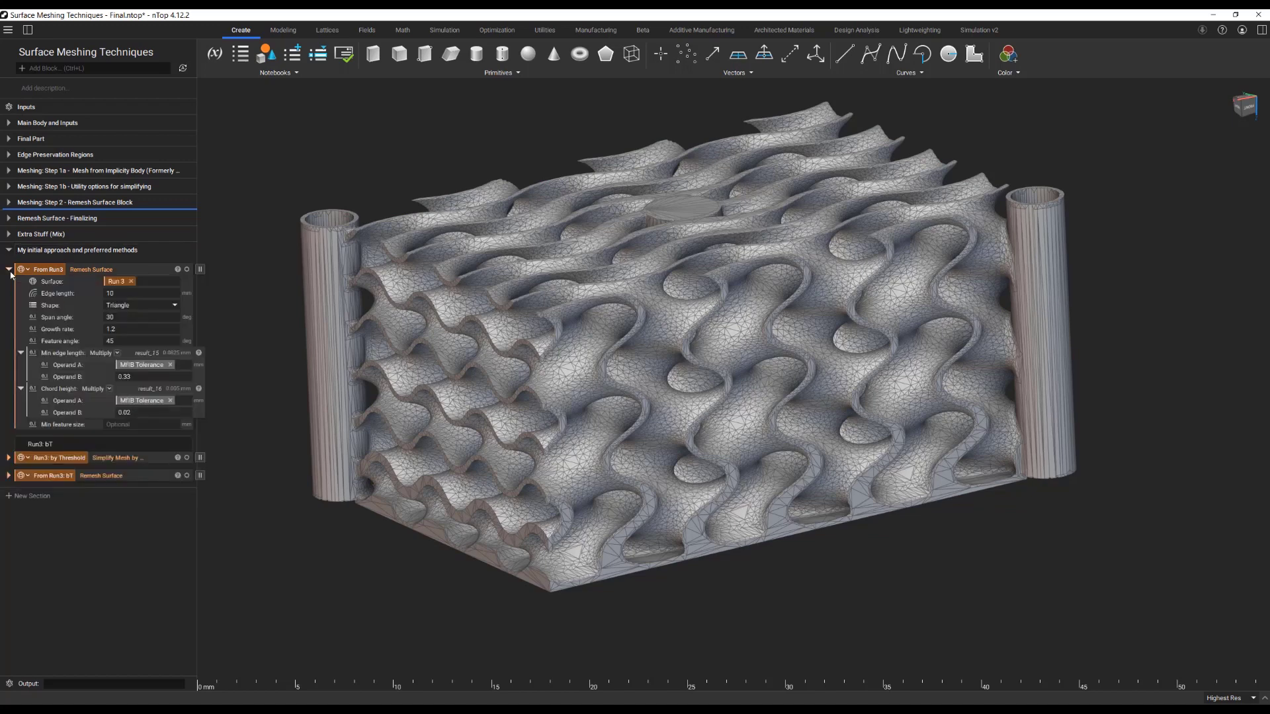
left_click(80, 273)
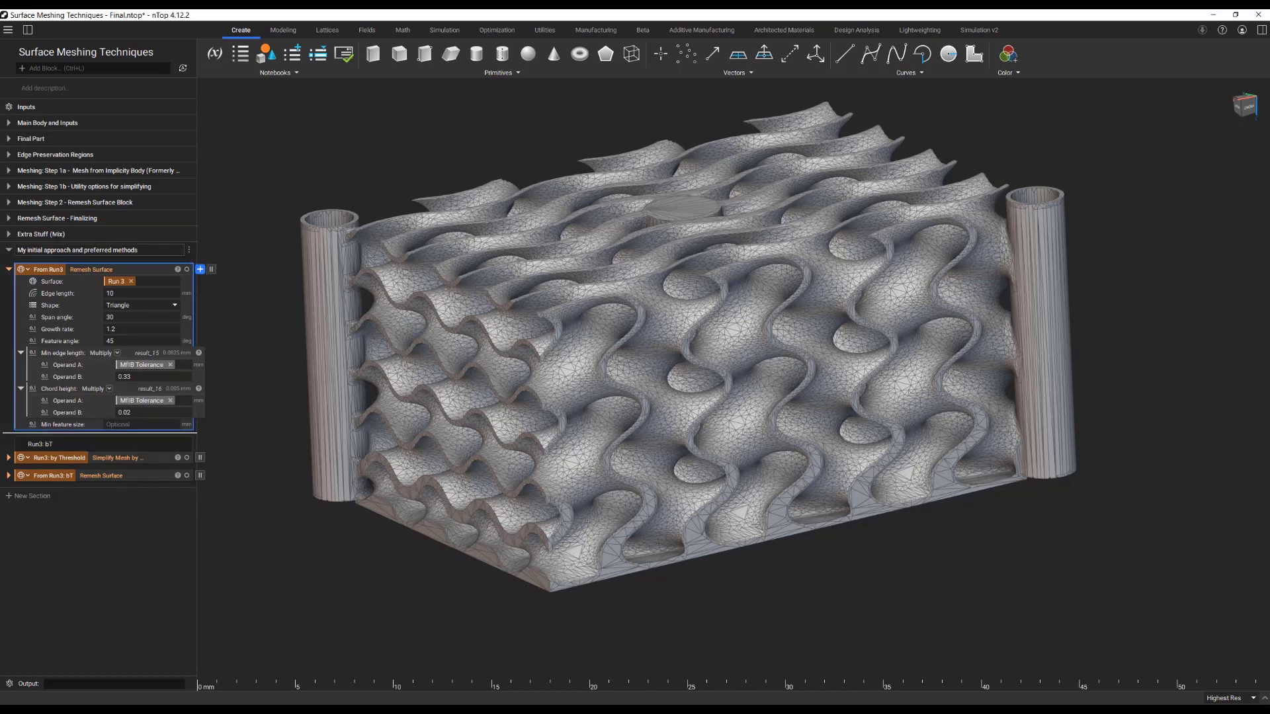
Expand Meshing: Step 1a, isolate the Run 3 mesh, and review its block inputs and overload options
left_click(9, 171)
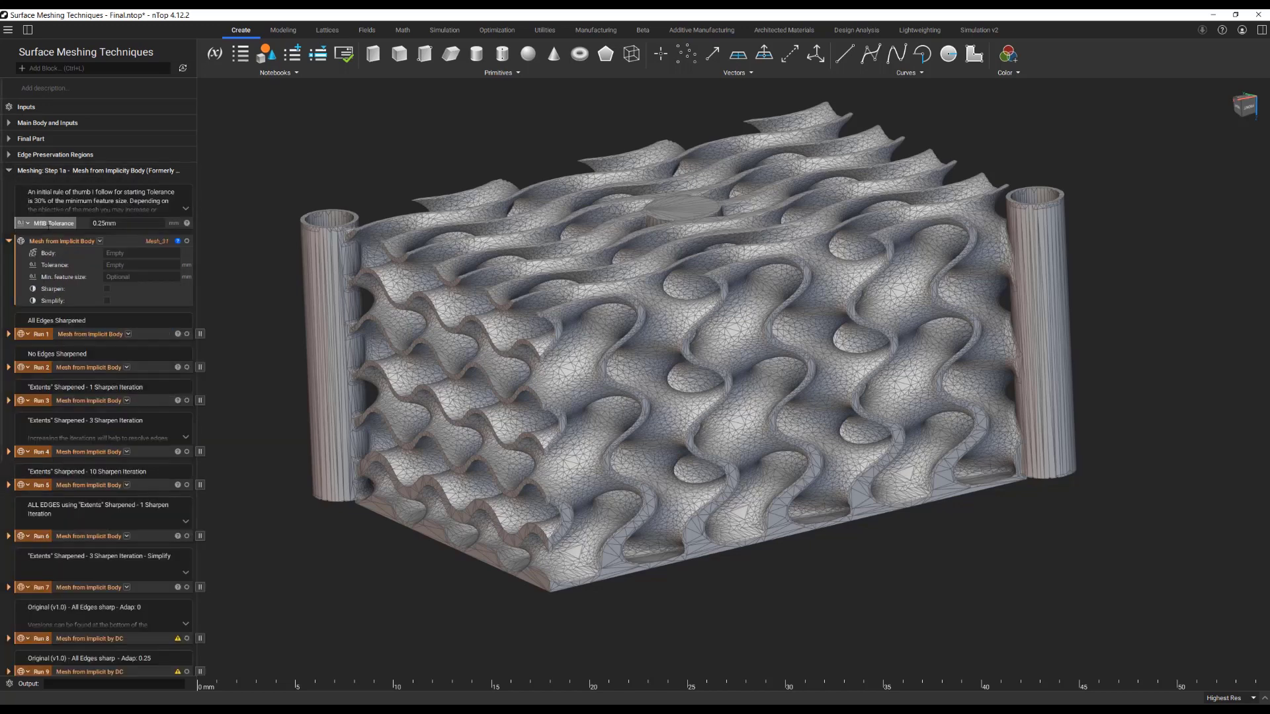
left_click(8, 242)
left_click(53, 345)
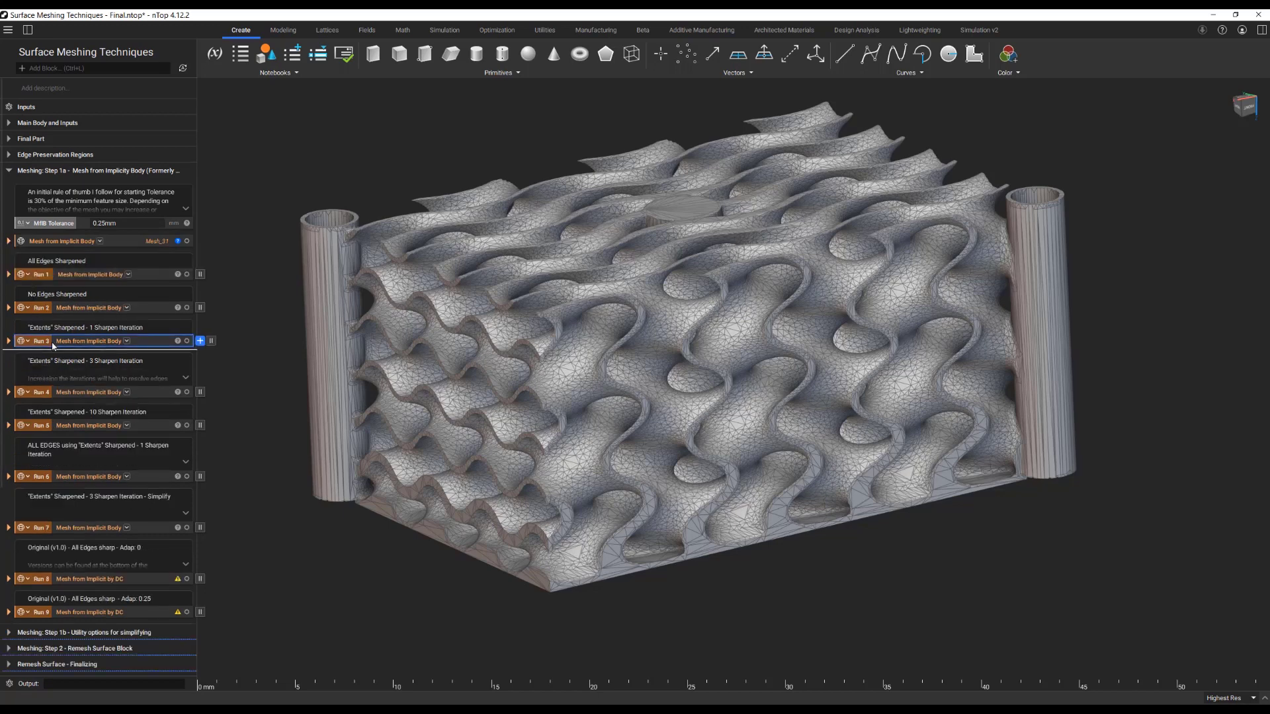
left_click(8, 342)
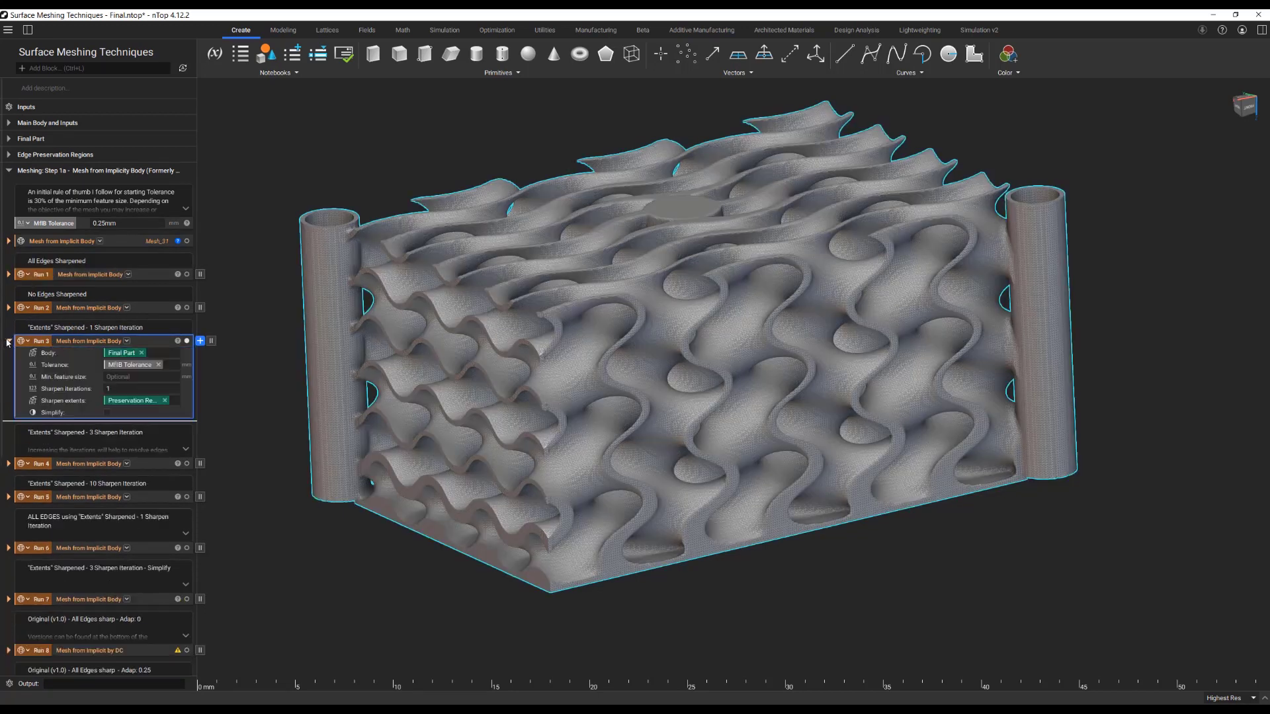
left_click(126, 341)
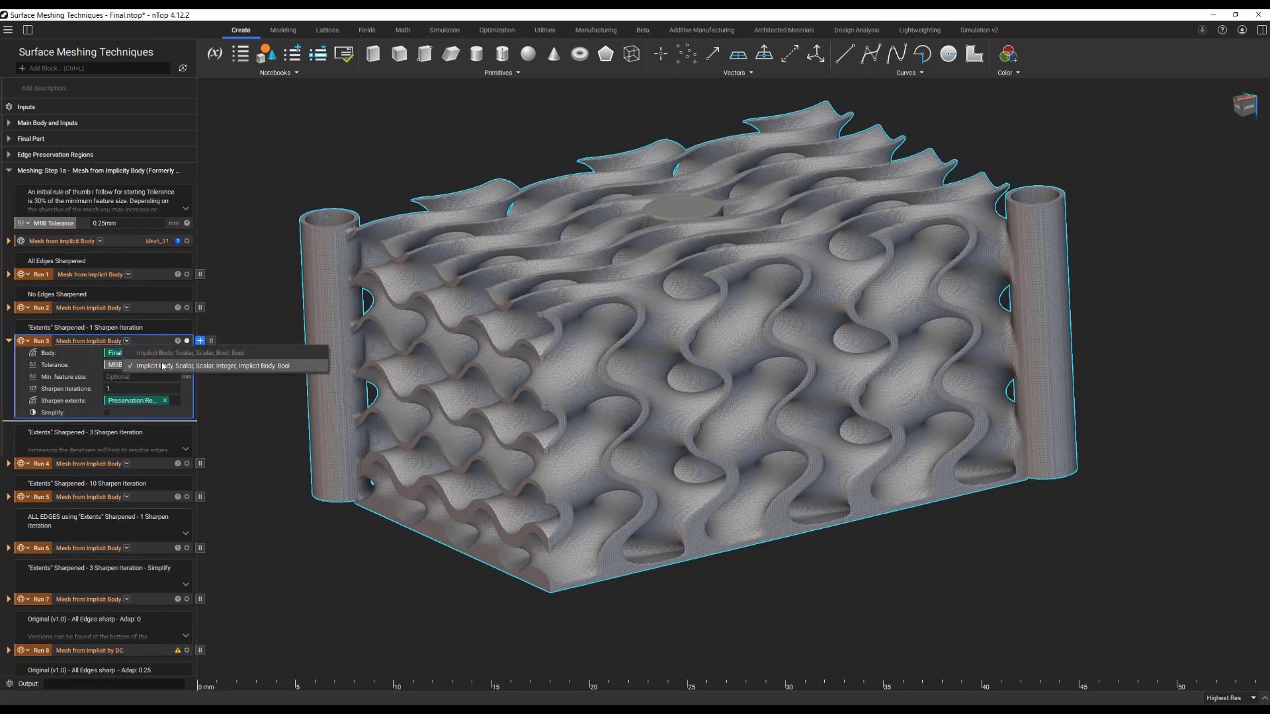
left_click(66, 399)
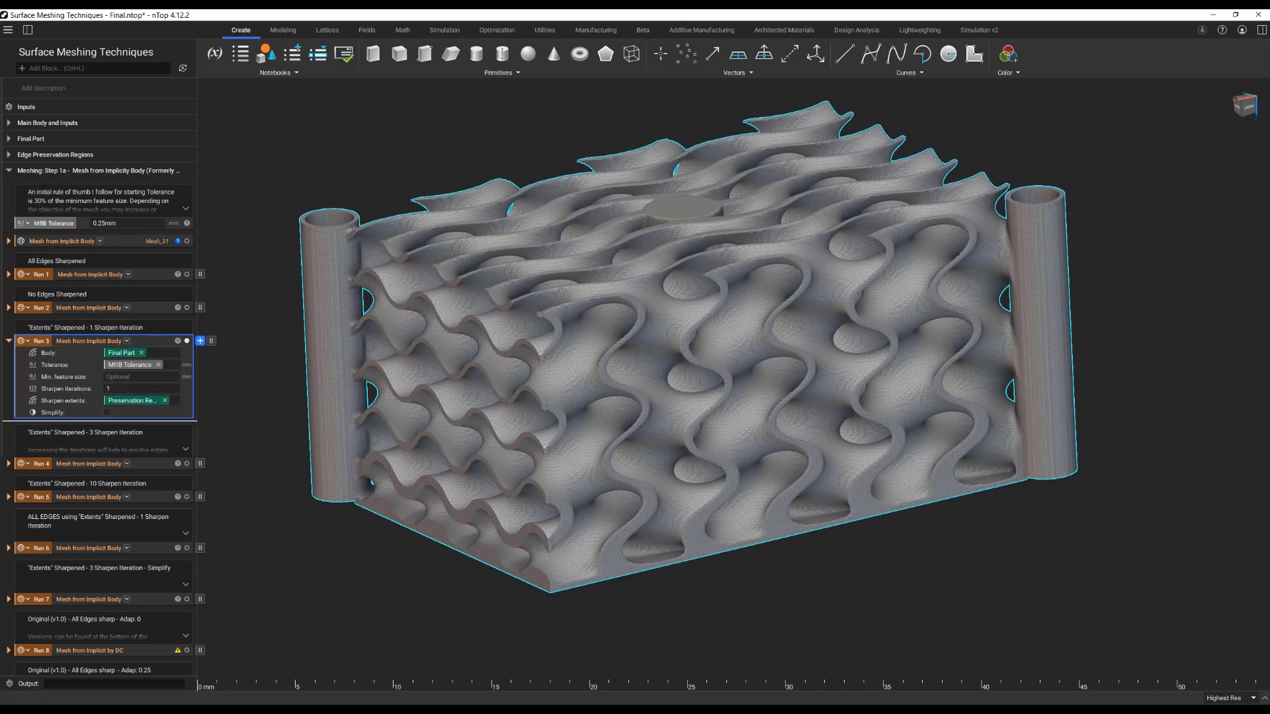
Show the Preservation Regions body over the Run 3 mesh, inspect the regions it covers, then hide it and collapse Edge Preservation Regions
left_click(9, 154)
left_click(186, 228)
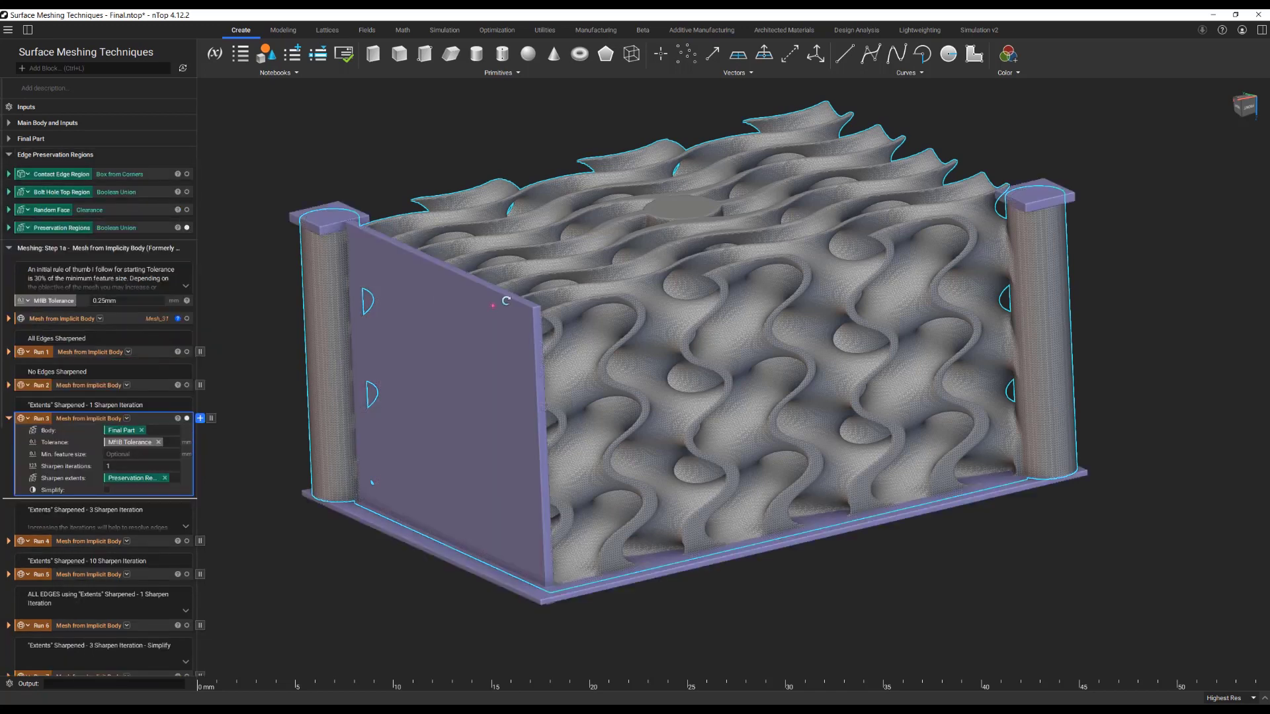
right_click_drag(506, 301, 500, 363)
right_click_drag(400, 499, 396, 486)
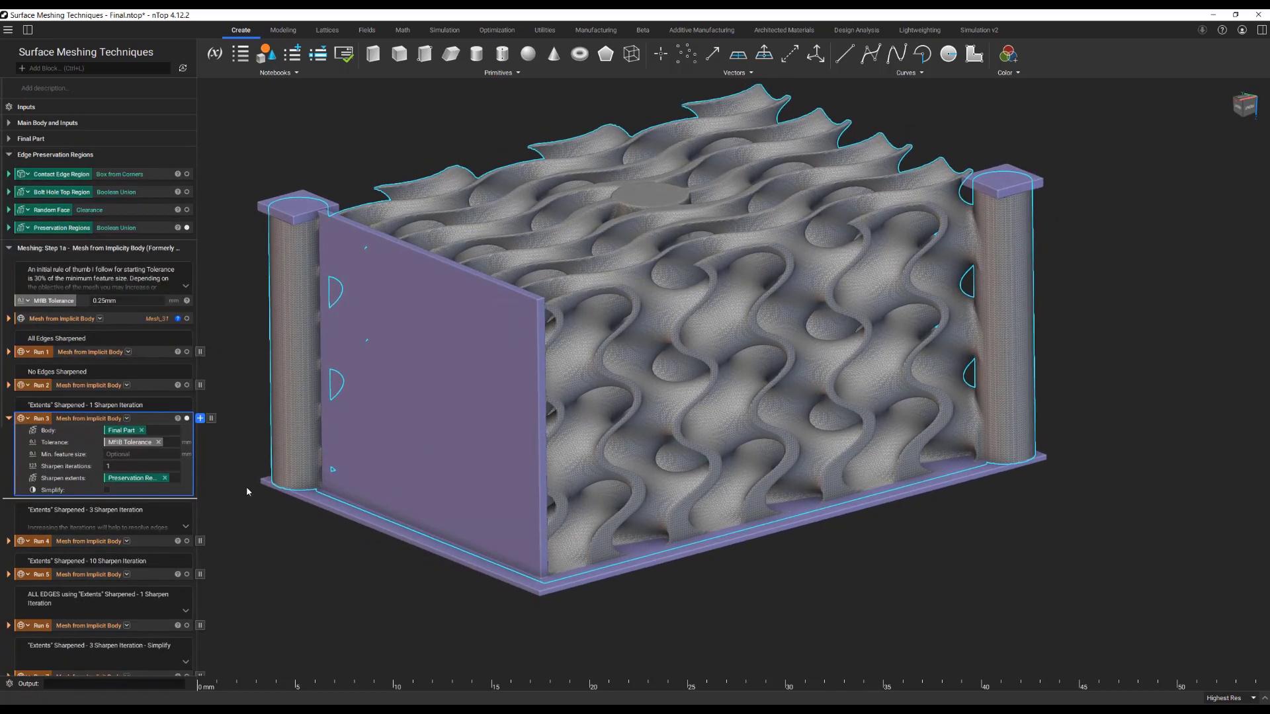
left_click(9, 154)
left_click(9, 154)
left_click(187, 228)
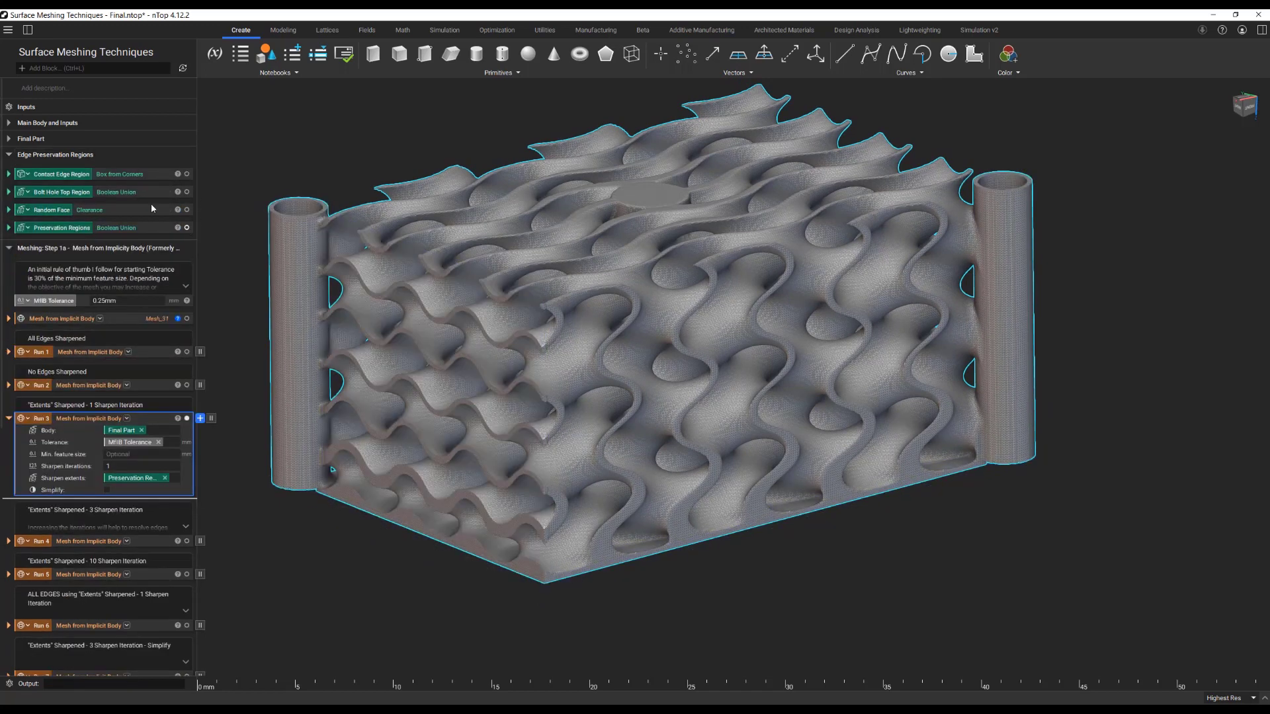
left_click(8, 154)
Collapse the Run 3 block, then isolate the From Run3 remeshed surface and view it straight on from one side
left_click(9, 341)
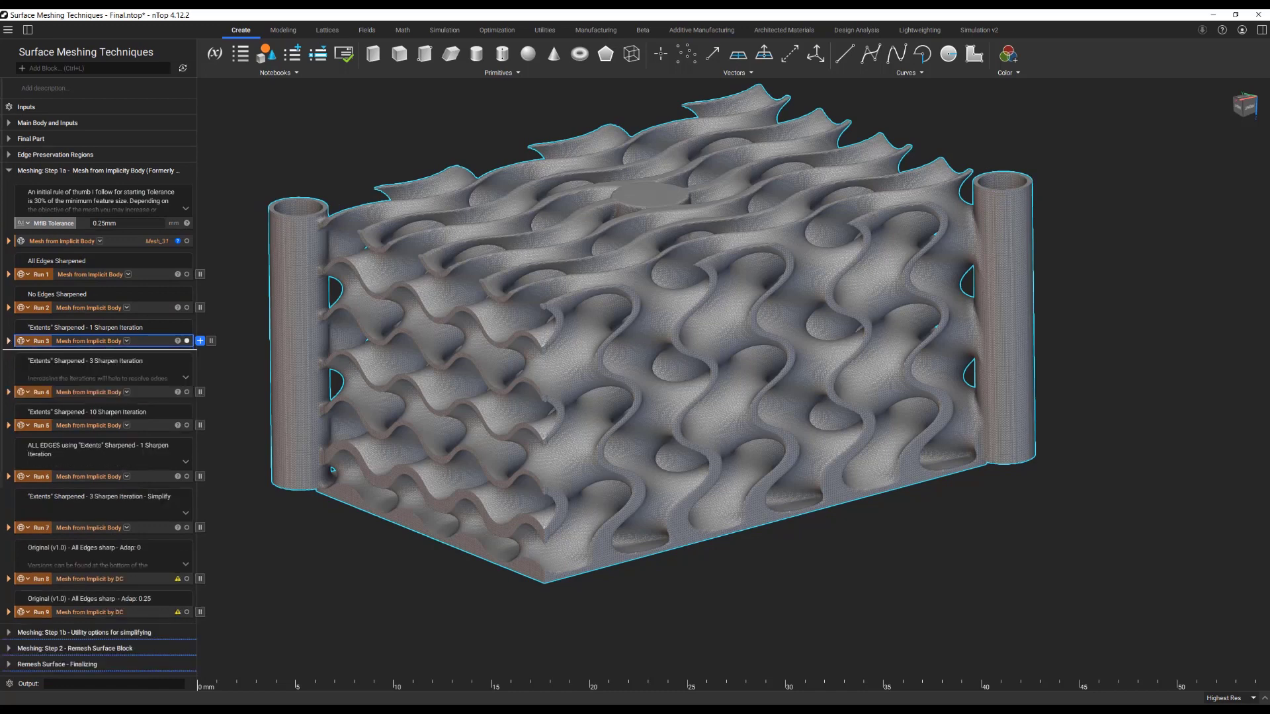
scroll(99, 390, "down", 5)
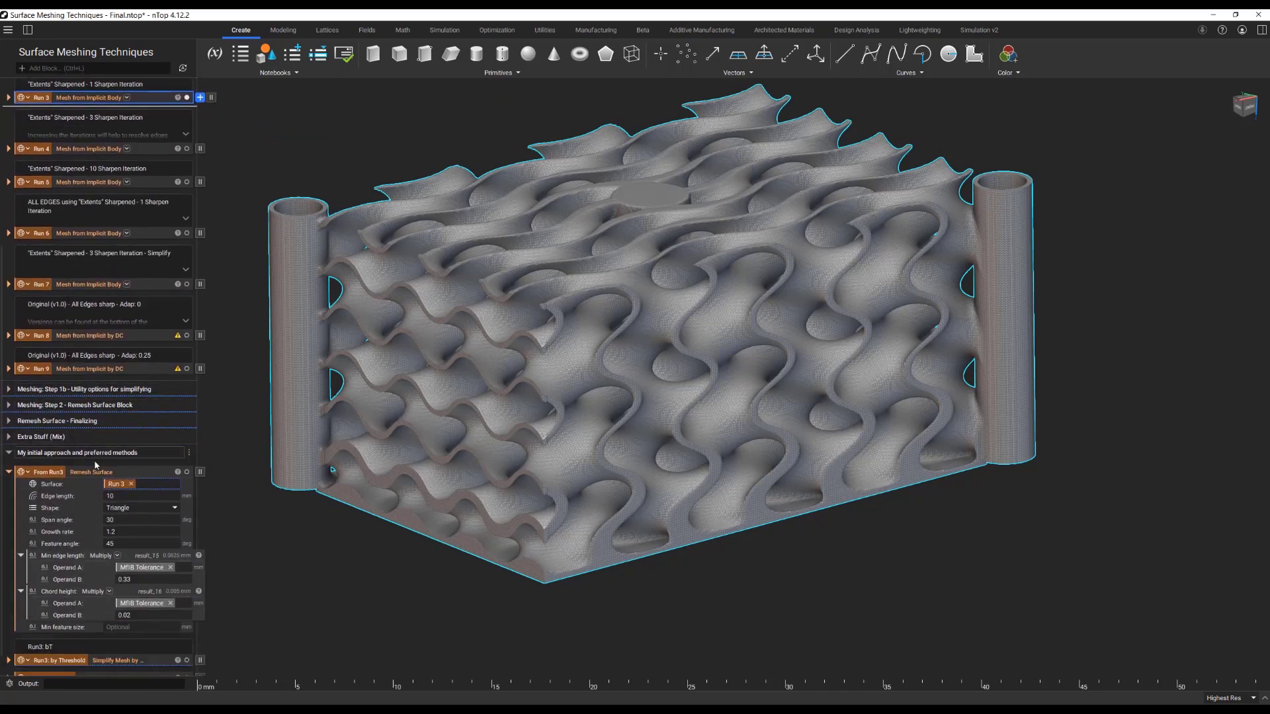
left_click(95, 469)
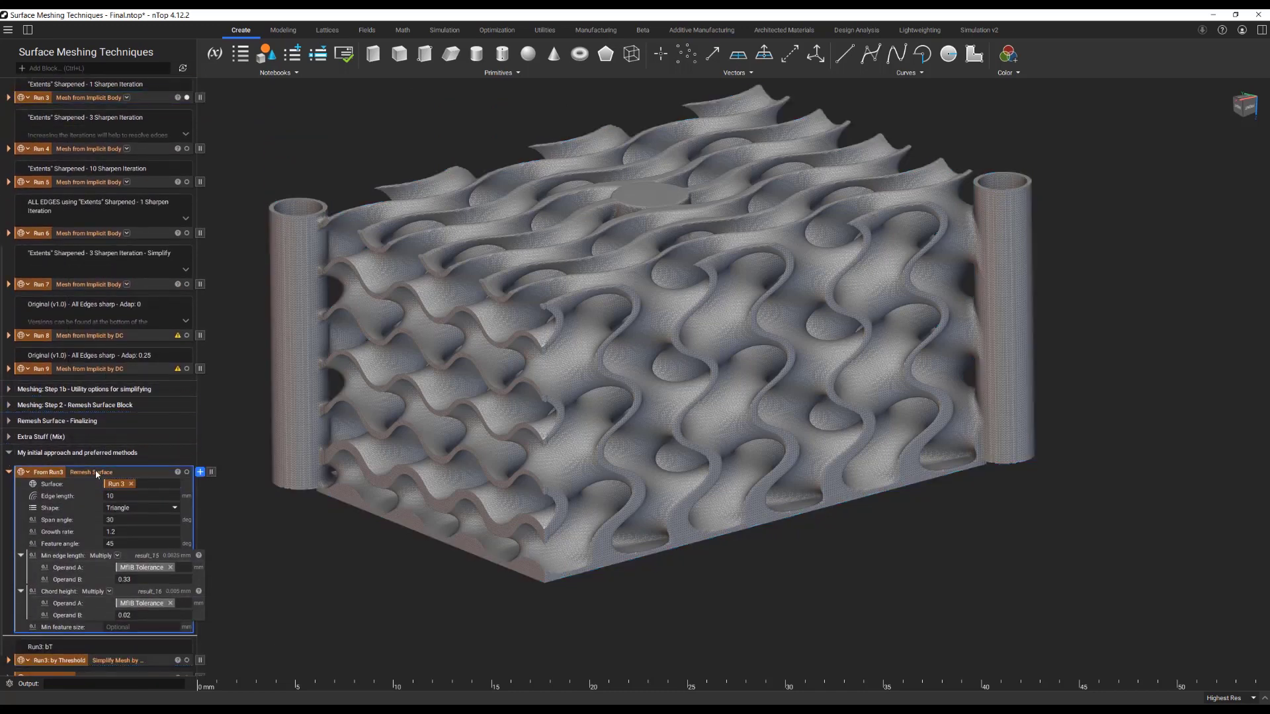
middle_click_drag(394, 488, 493, 425)
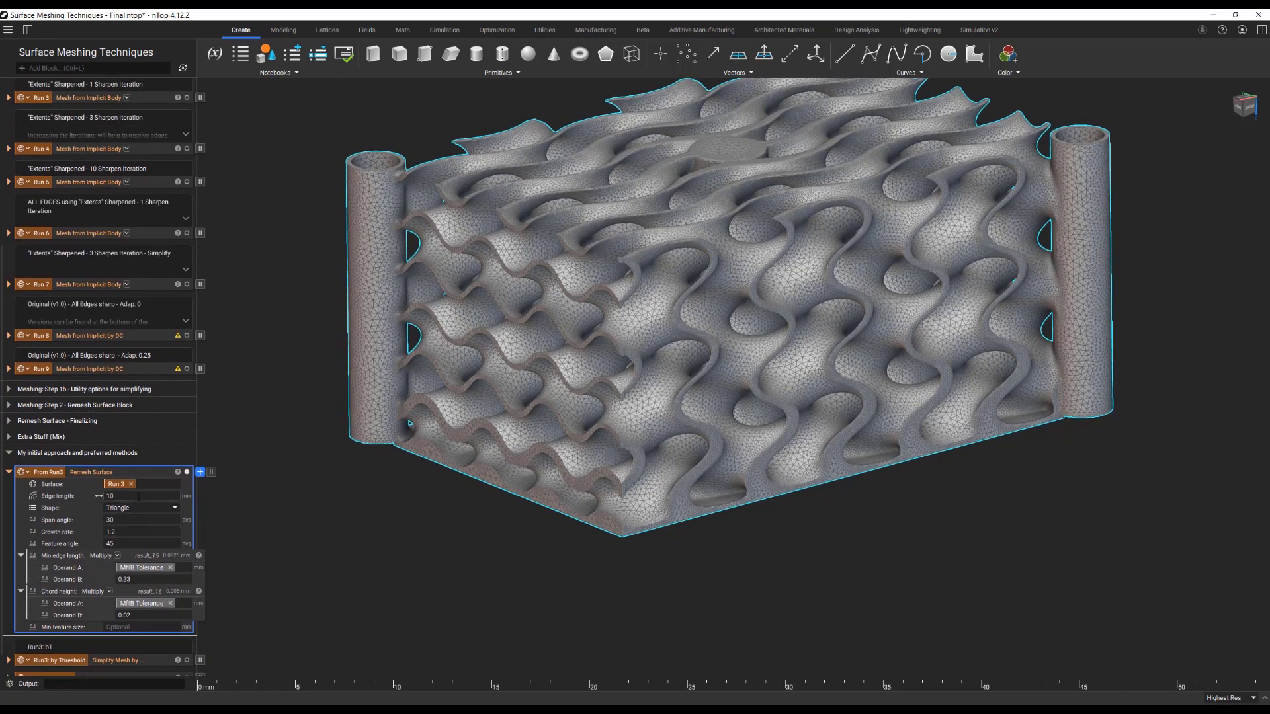
left_click(1244, 107)
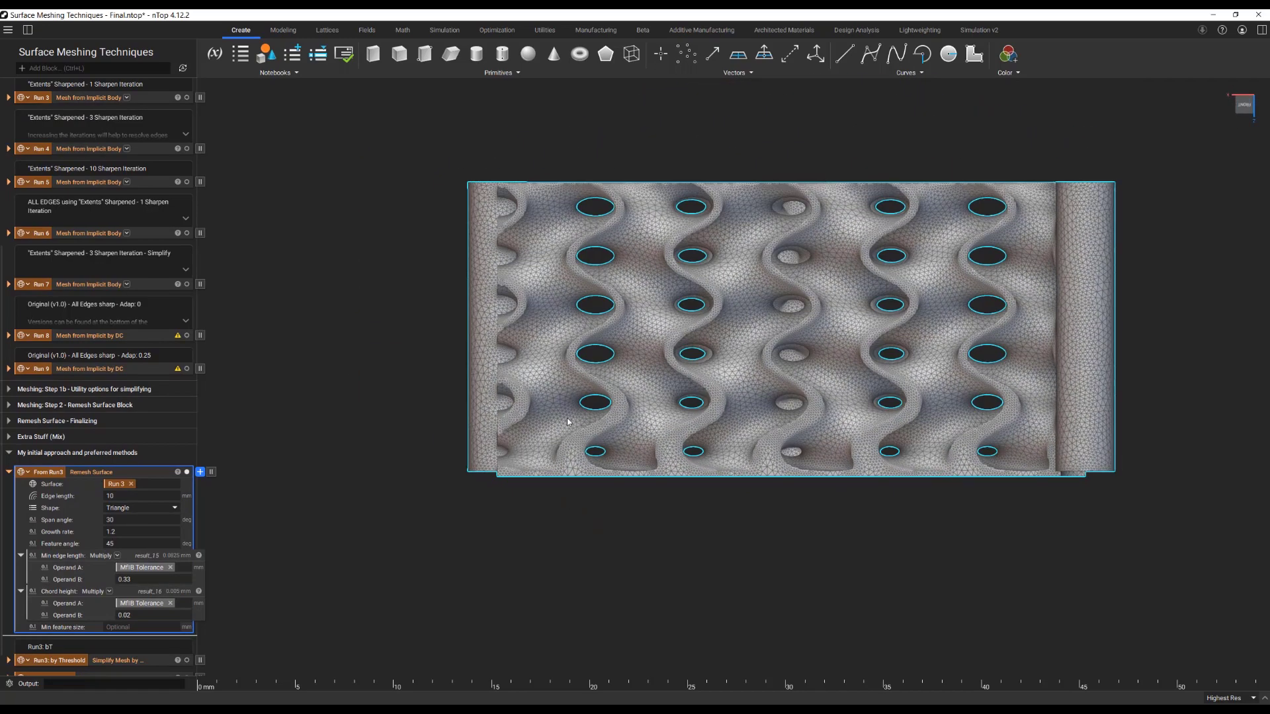
Inspect the From Run3 remeshed surface up close from the side and at an angle
scroll(843, 532, "up", 2)
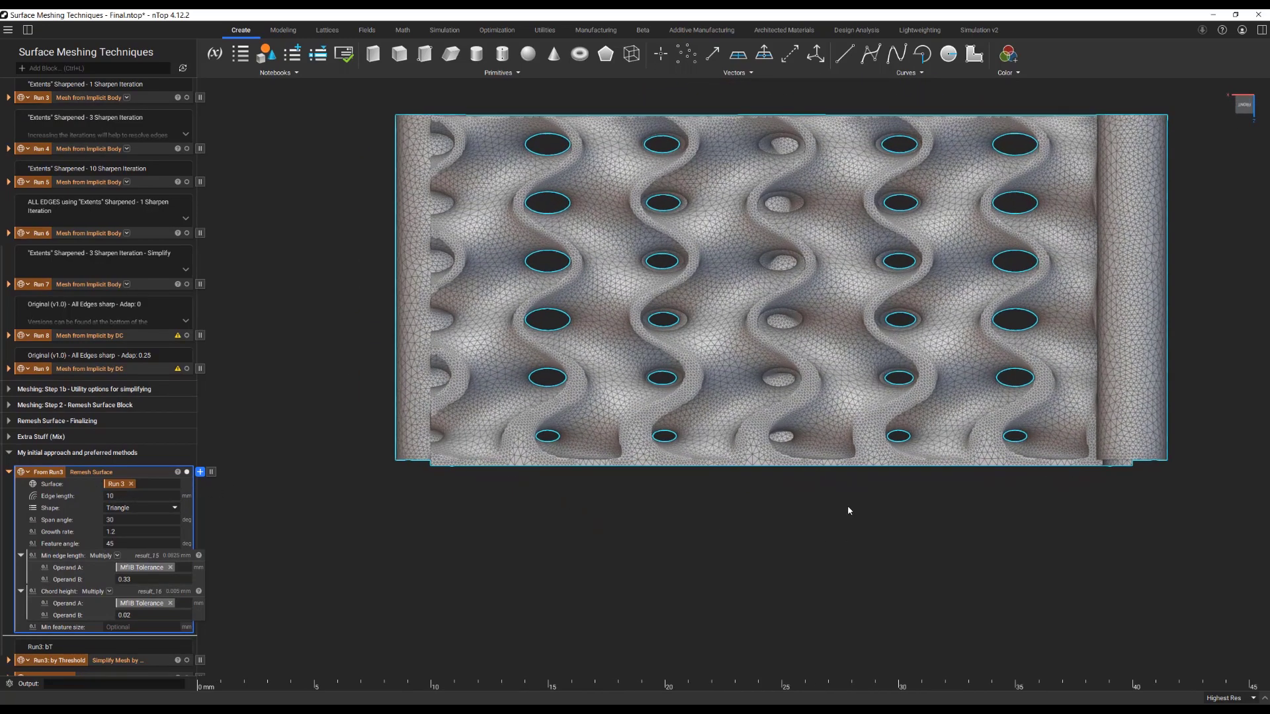
middle_click_drag(847, 505, 759, 692)
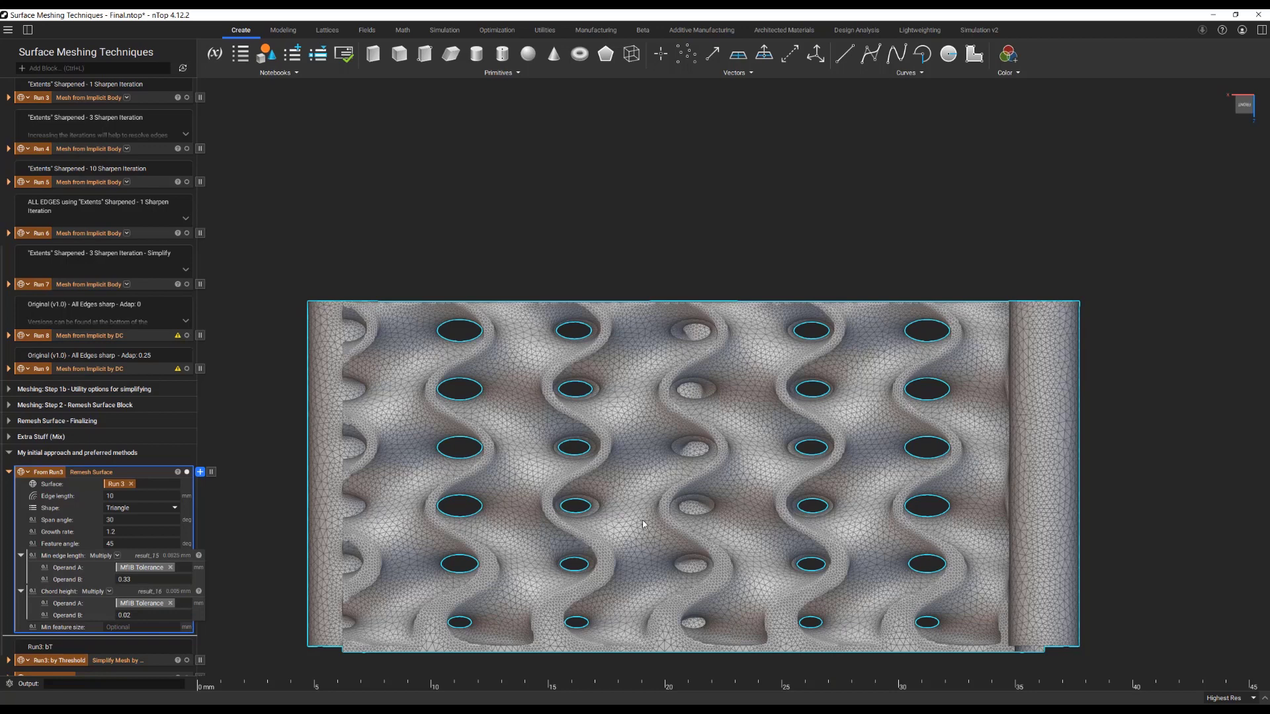
right_click_drag(653, 485, 704, 478)
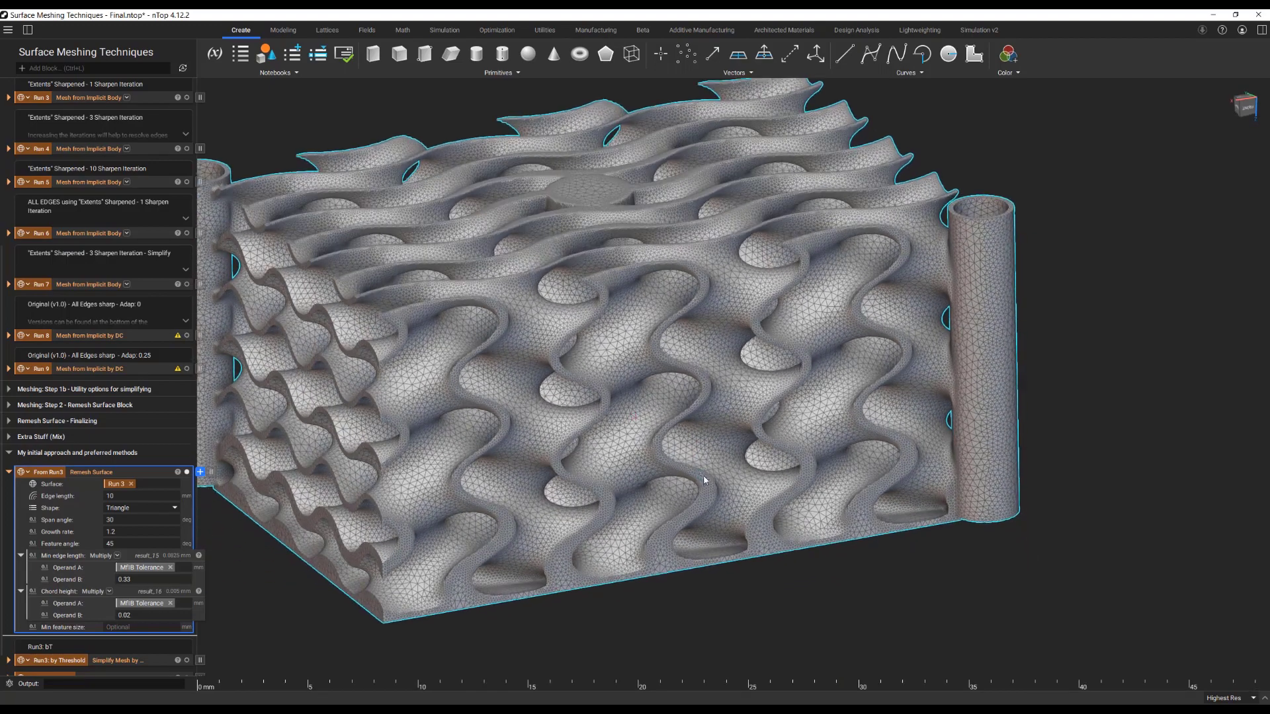
middle_click_drag(703, 477, 782, 455)
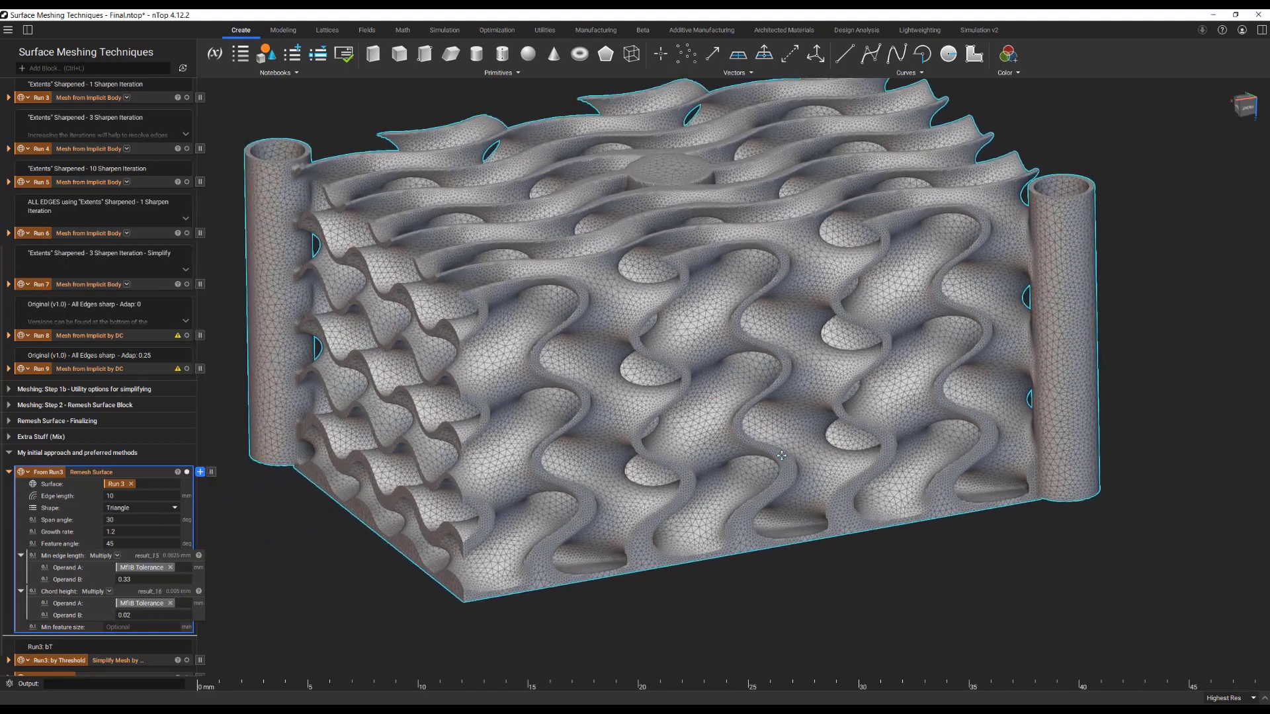
Review the Shape options, Growth rate and Feature angle of the From Run3 Remesh Surface block, keeping Triangle, and deselect the block
left_click(112, 515)
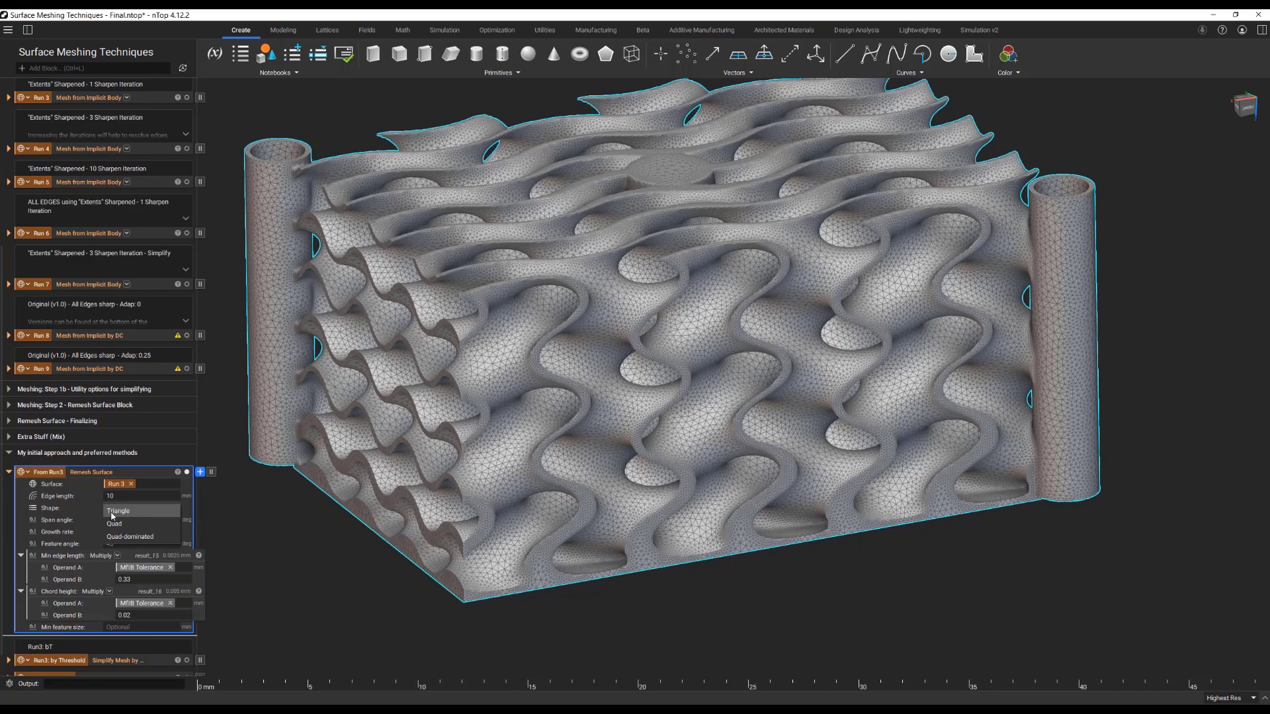
left_click(89, 509)
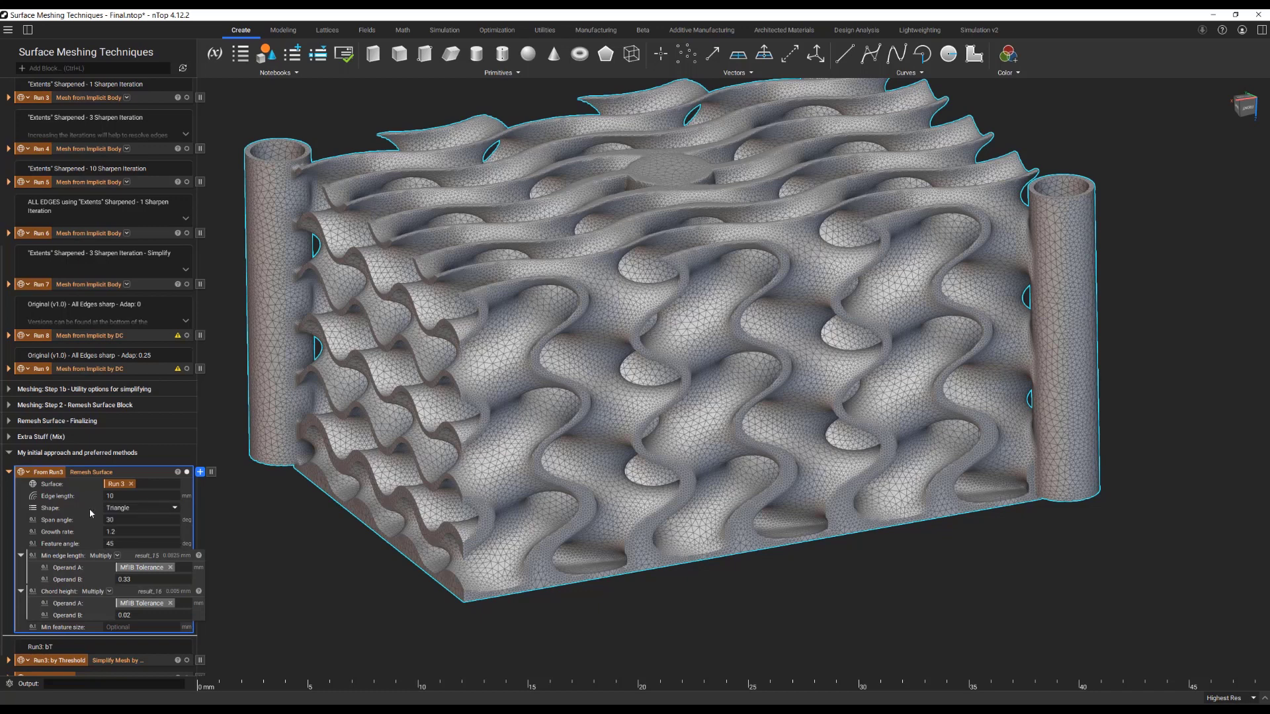
left_click(121, 532)
left_click(123, 544)
left_click(216, 350)
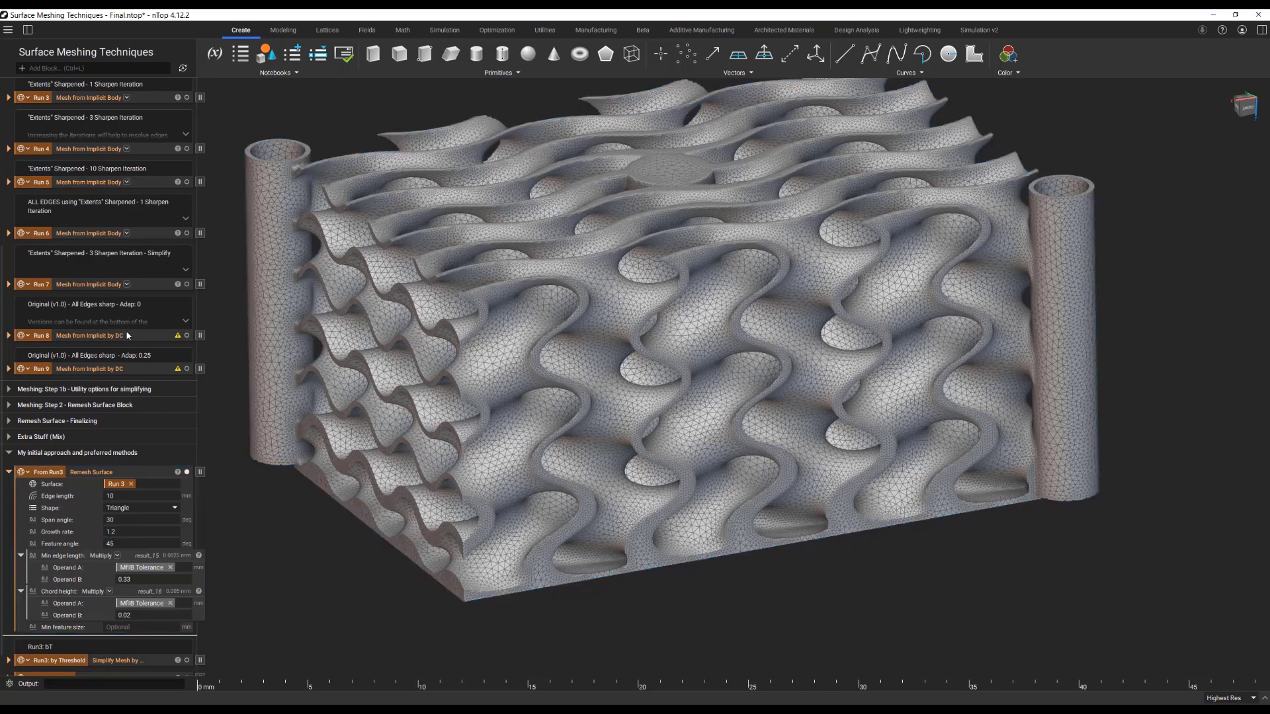
Collapse Meshing: Step 1a and expand Meshing: Step 2 - Remesh Surface Block
scroll(123, 329, "up", 5)
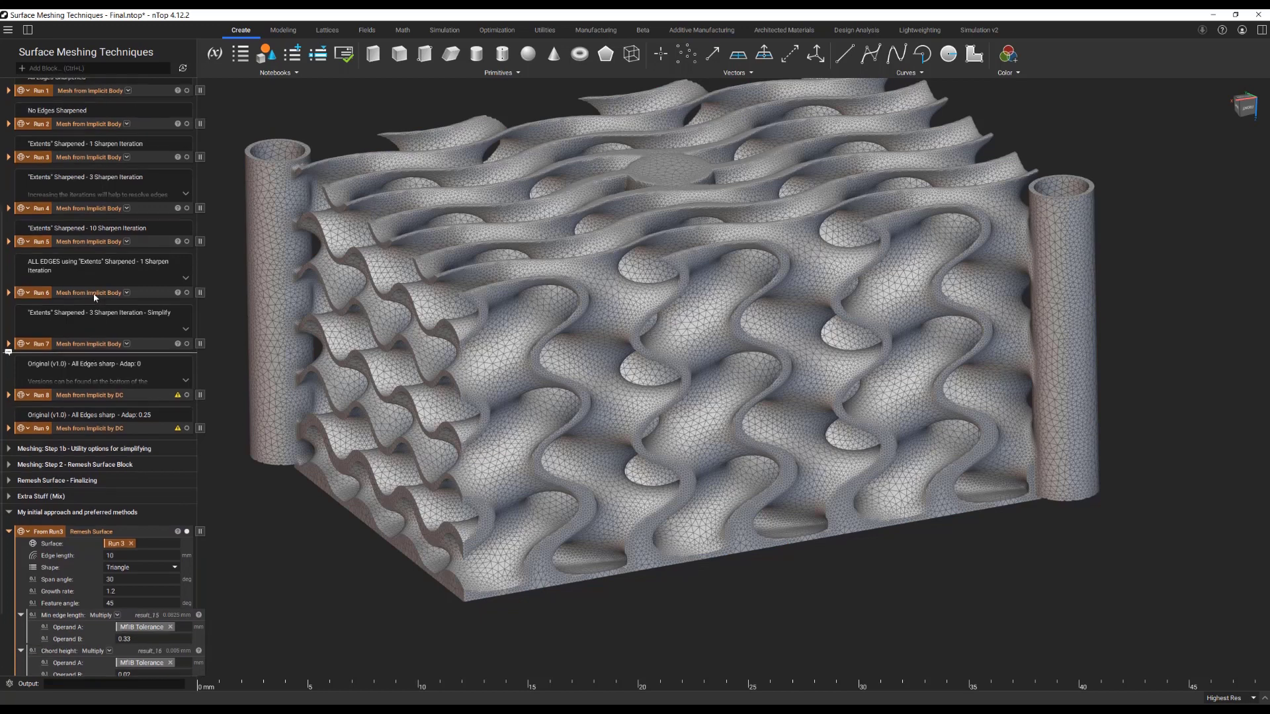
left_click(11, 168)
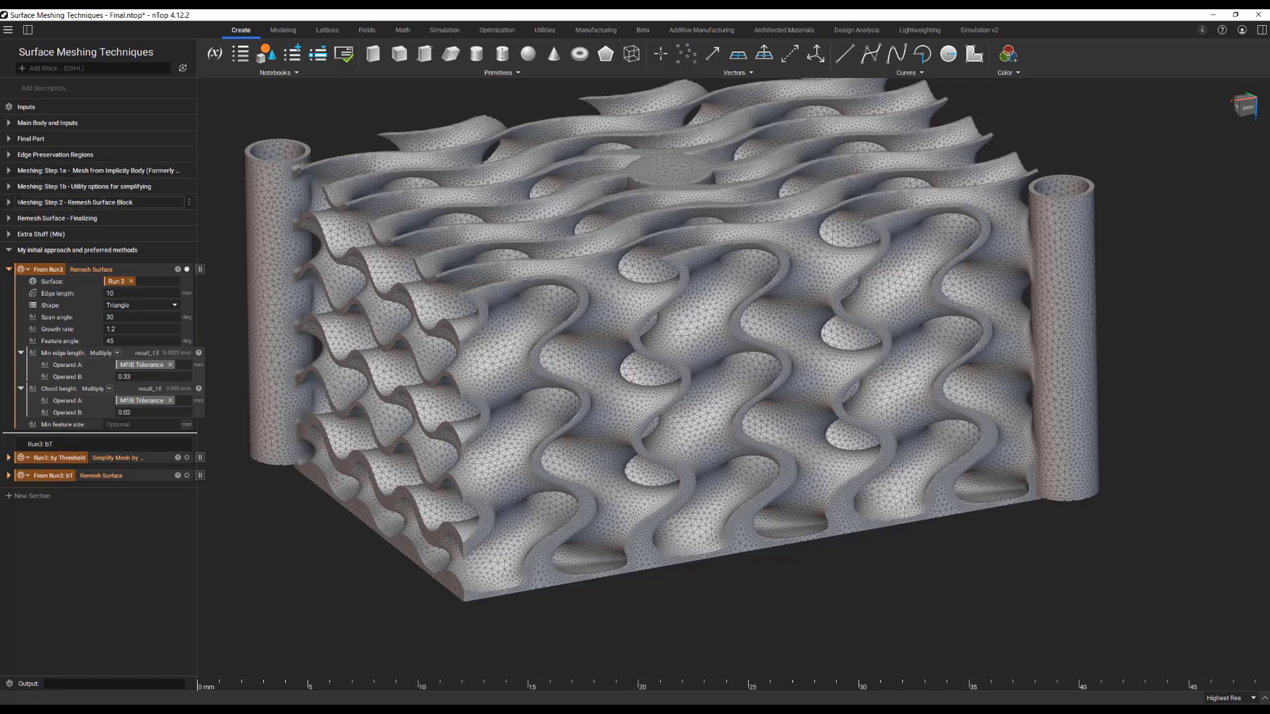
left_click(13, 221)
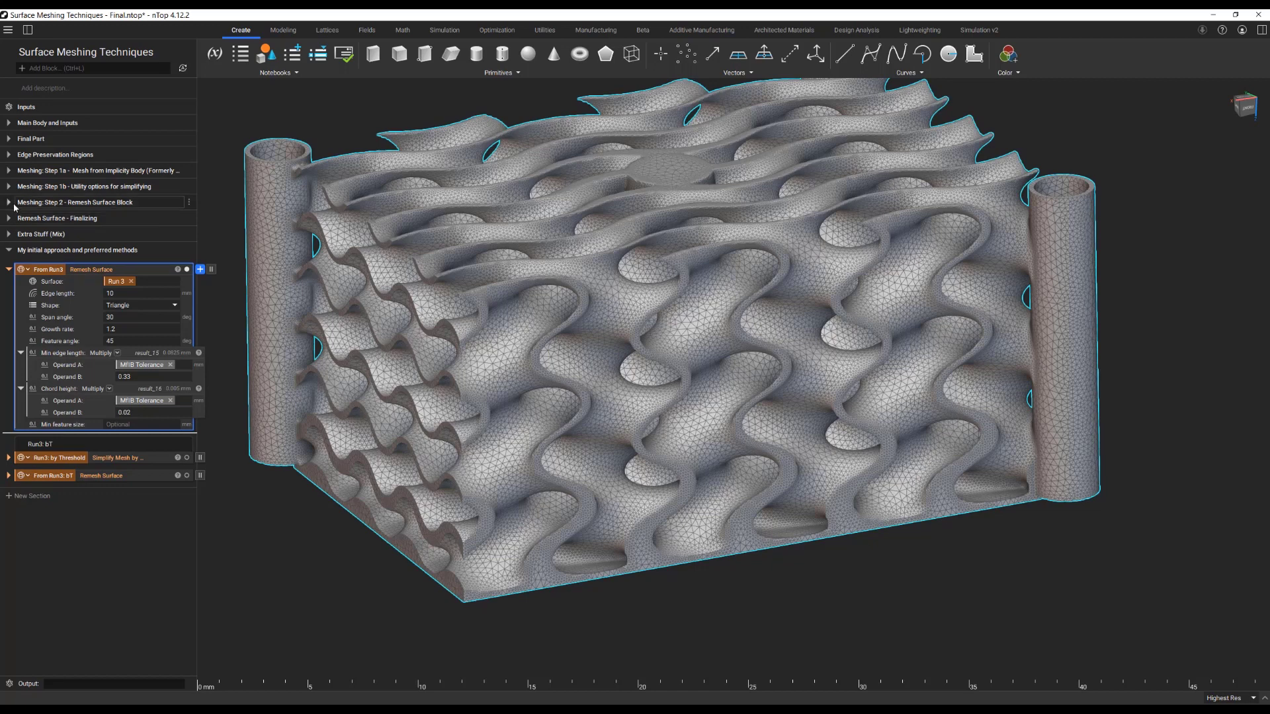
left_click(13, 206)
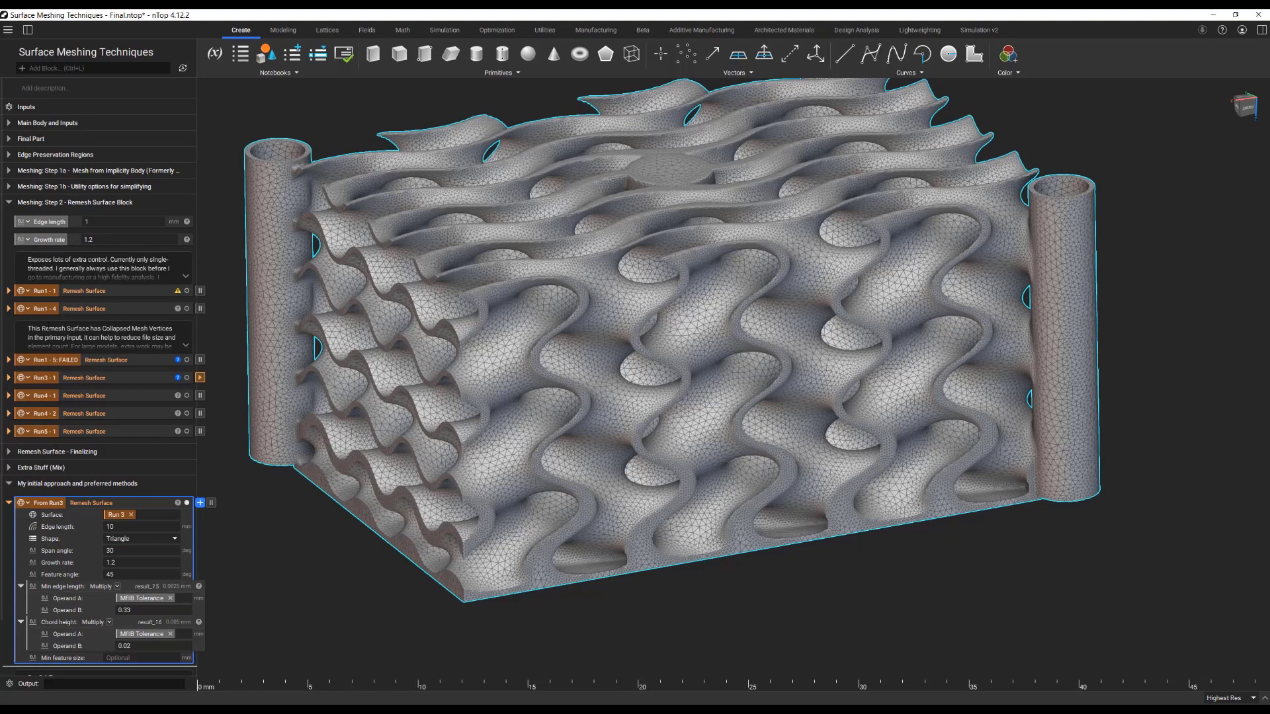
Isolate the Run4 - 1 remeshed surface, expand its block, and review its edge length and growth rate inputs
left_click(58, 396)
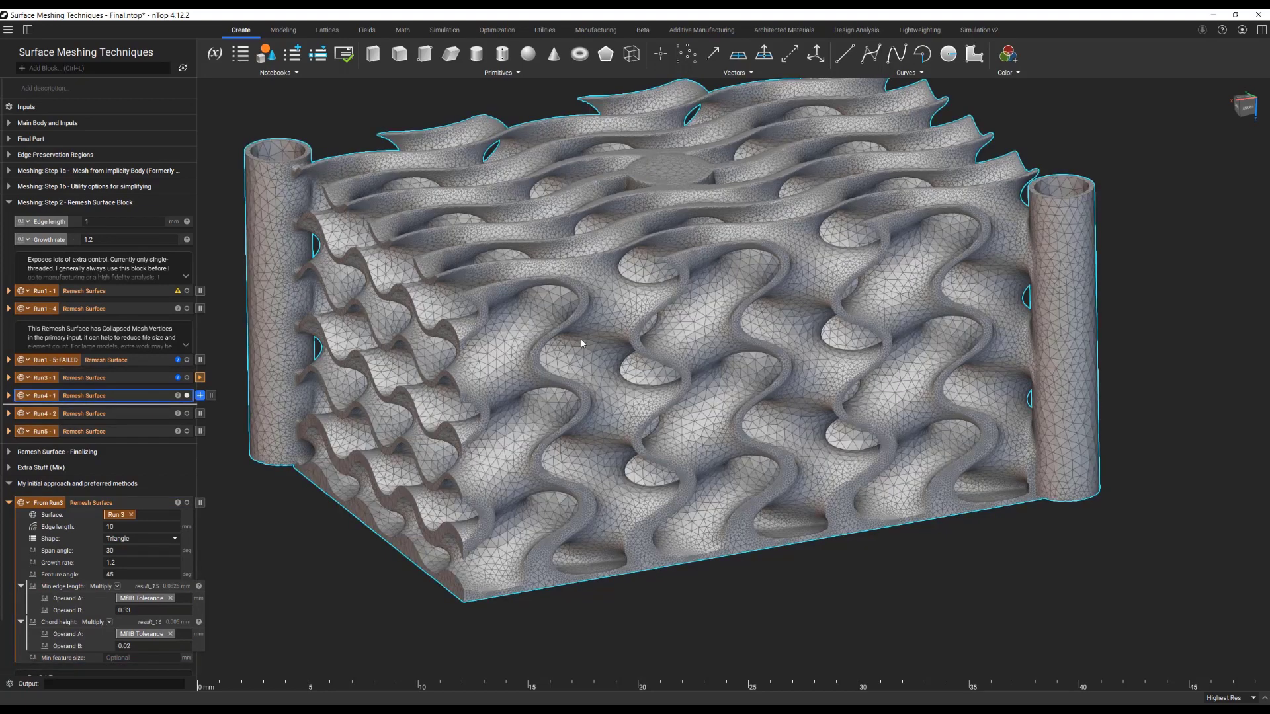
right_click_drag(581, 342, 665, 364)
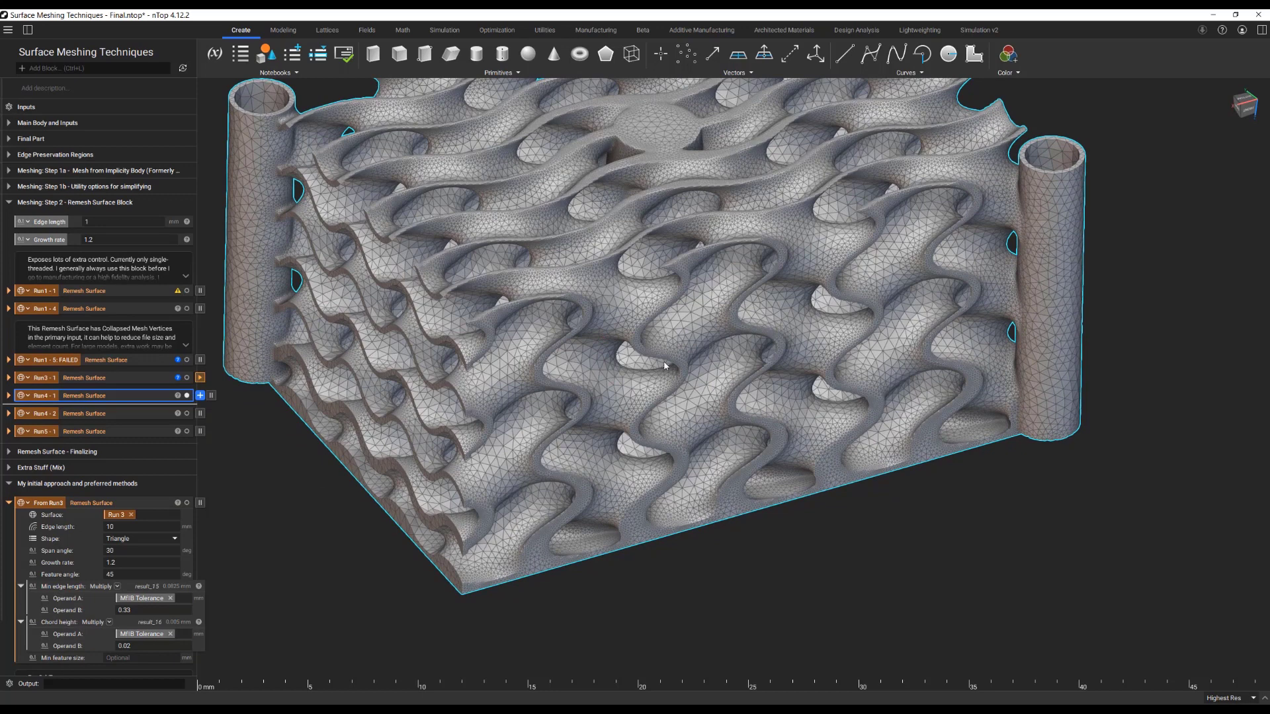
left_click(8, 395)
scroll(83, 411, "down", 3)
scroll(84, 411, "down", 1)
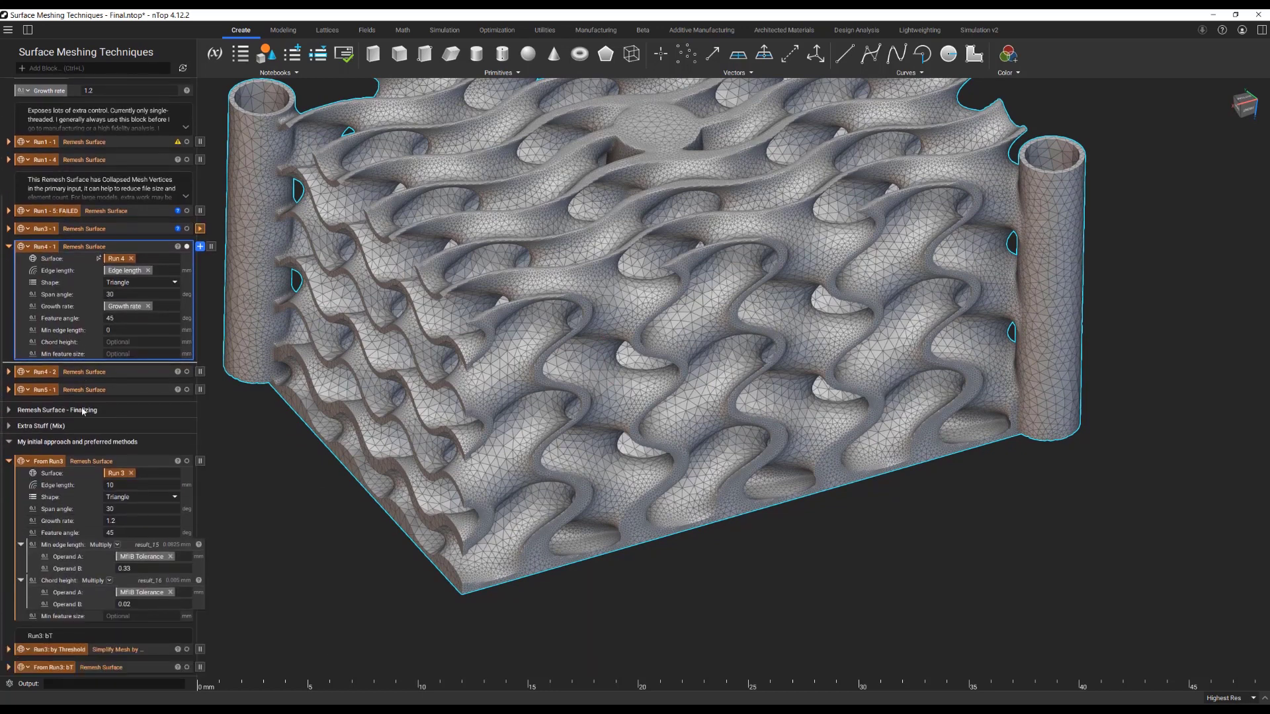
mouse_move(138, 308)
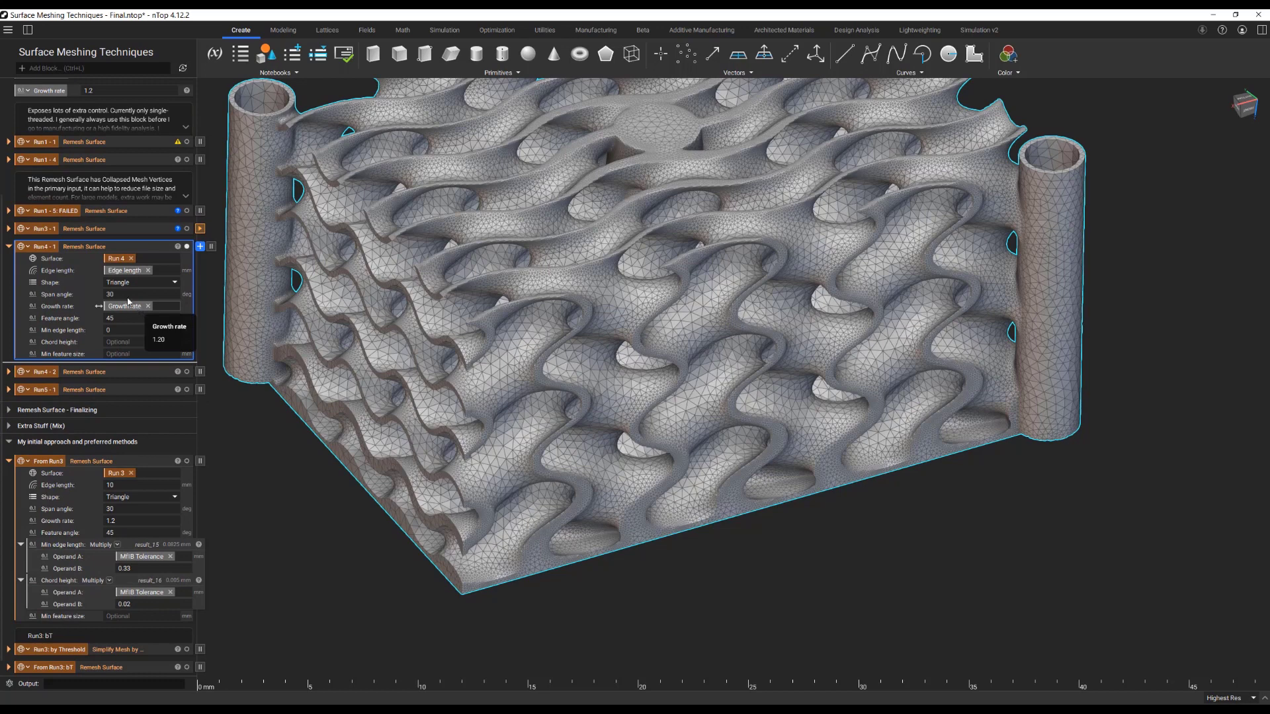
scroll(130, 272, "up", 1)
scroll(130, 273, "up", 1)
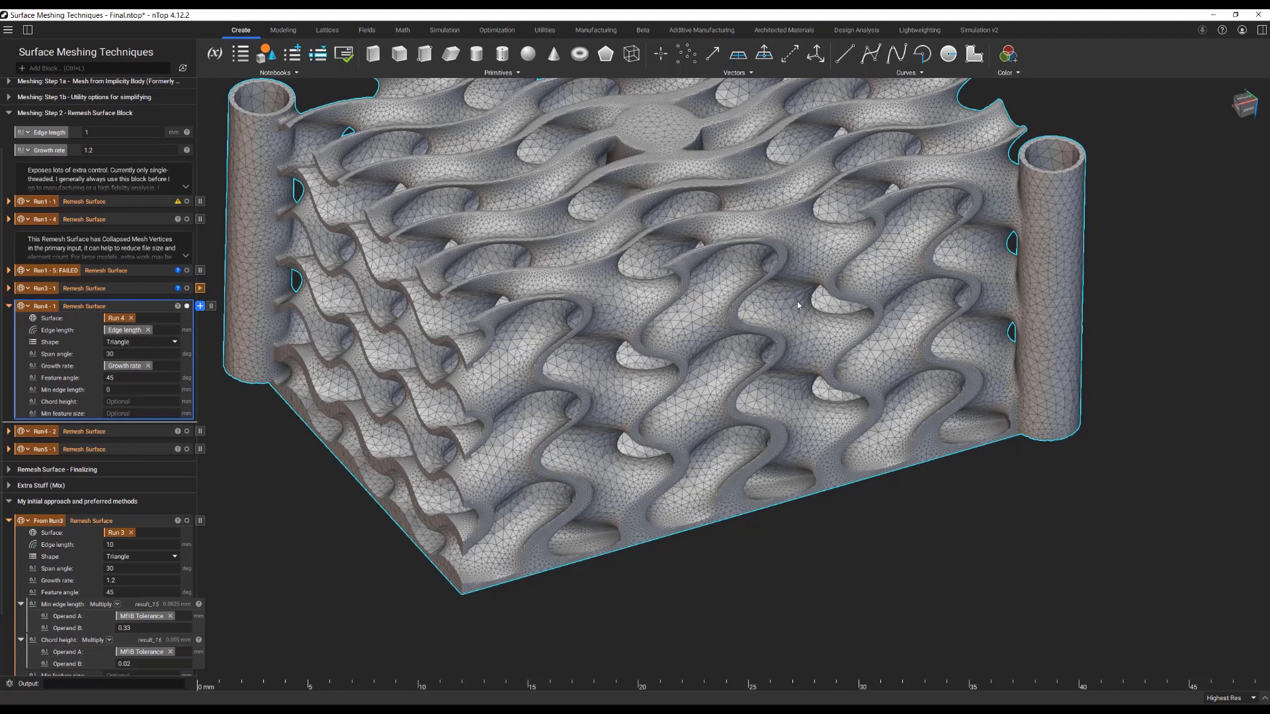
Inspect the Run4 - 1 mesh from the top, around the corner tube, and along the gyroid walls at an angle
scroll(1224, 141, "up", 1)
left_click(1245, 98)
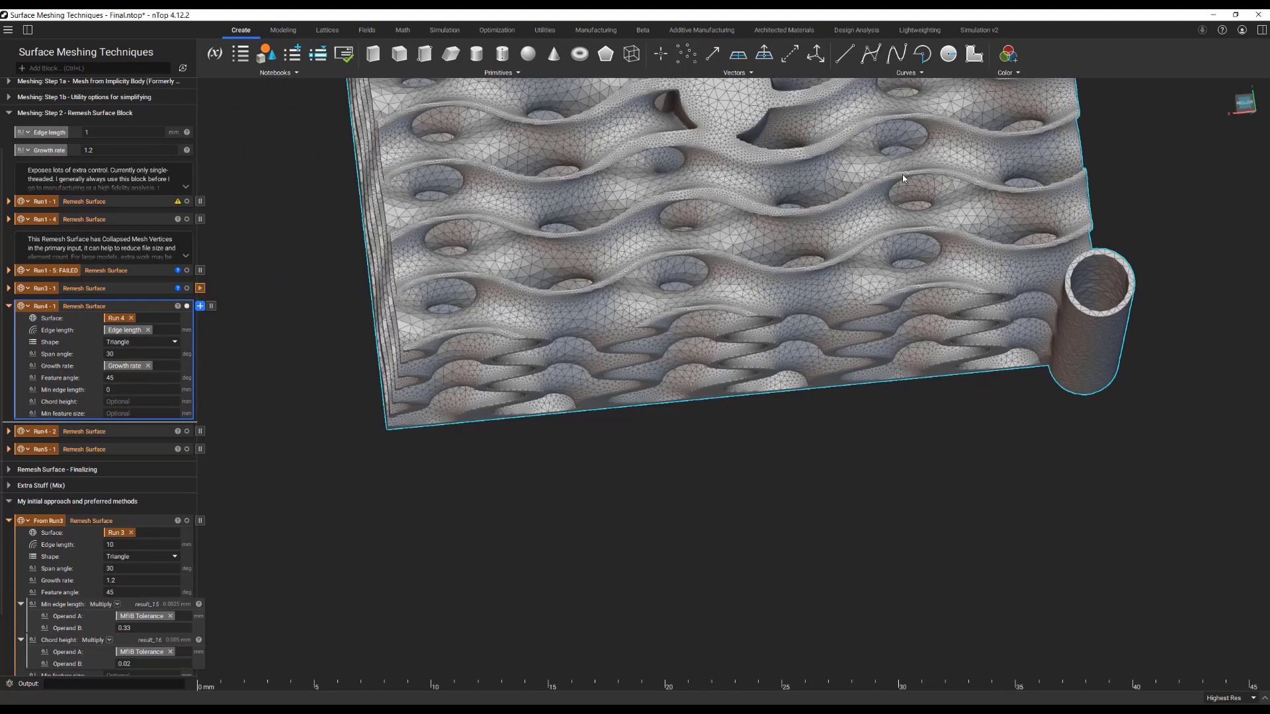
middle_click_drag(484, 113, 518, 363)
scroll(404, 205, "up", 5)
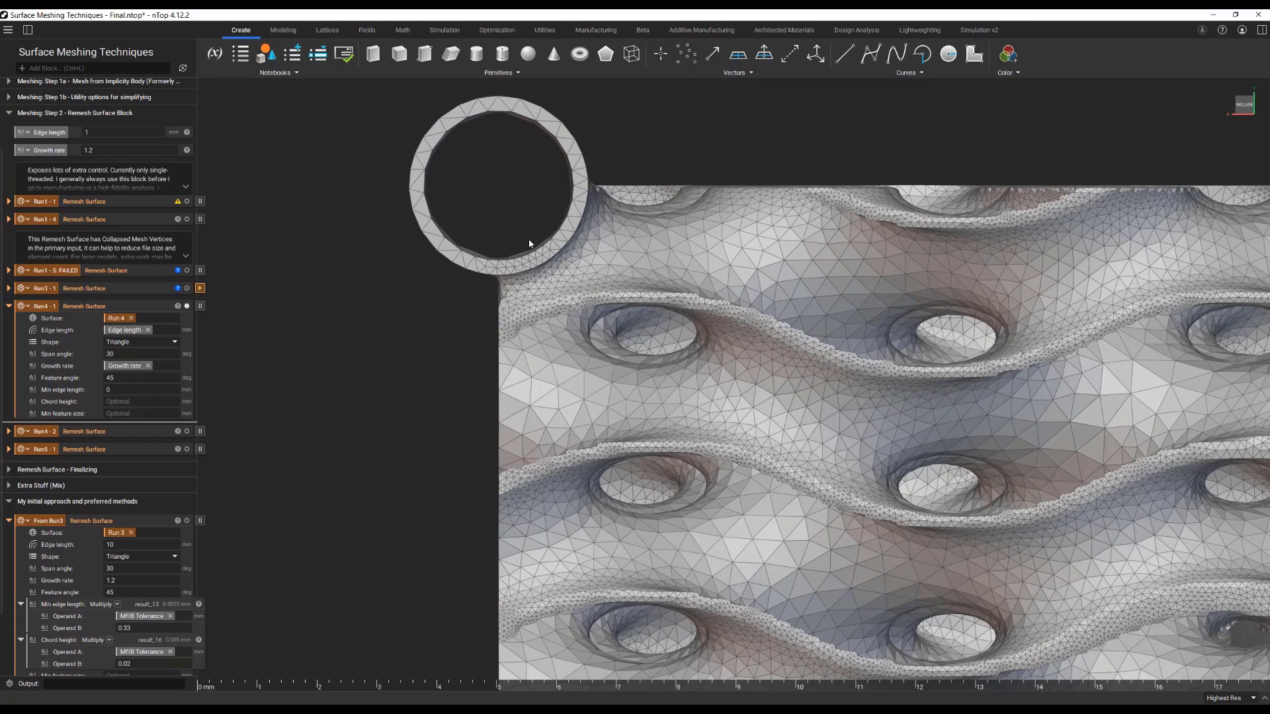
scroll(676, 262, "down", 5)
middle_click_drag(845, 345, 463, 182)
right_click_drag(665, 327, 644, 153)
middle_click_drag(722, 441, 703, 237)
right_click_drag(707, 271, 752, 301)
right_click_drag(711, 501, 832, 220)
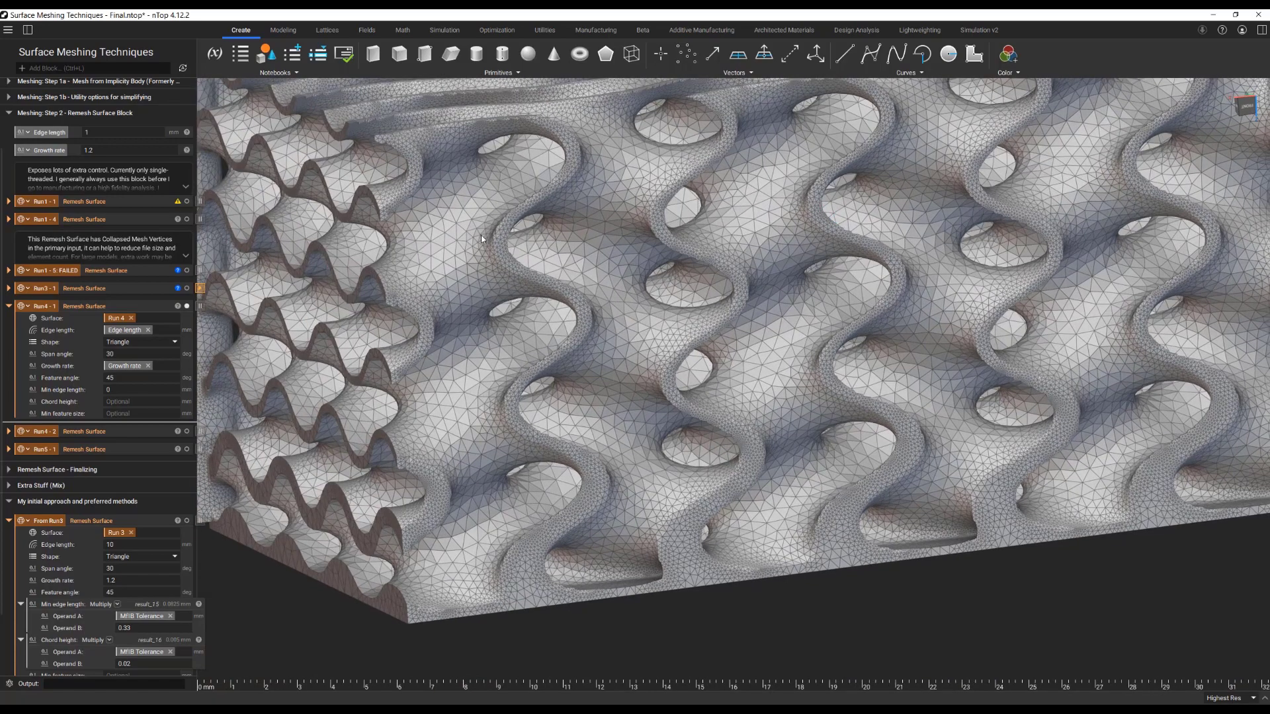
scroll(600, 398, "down", 5)
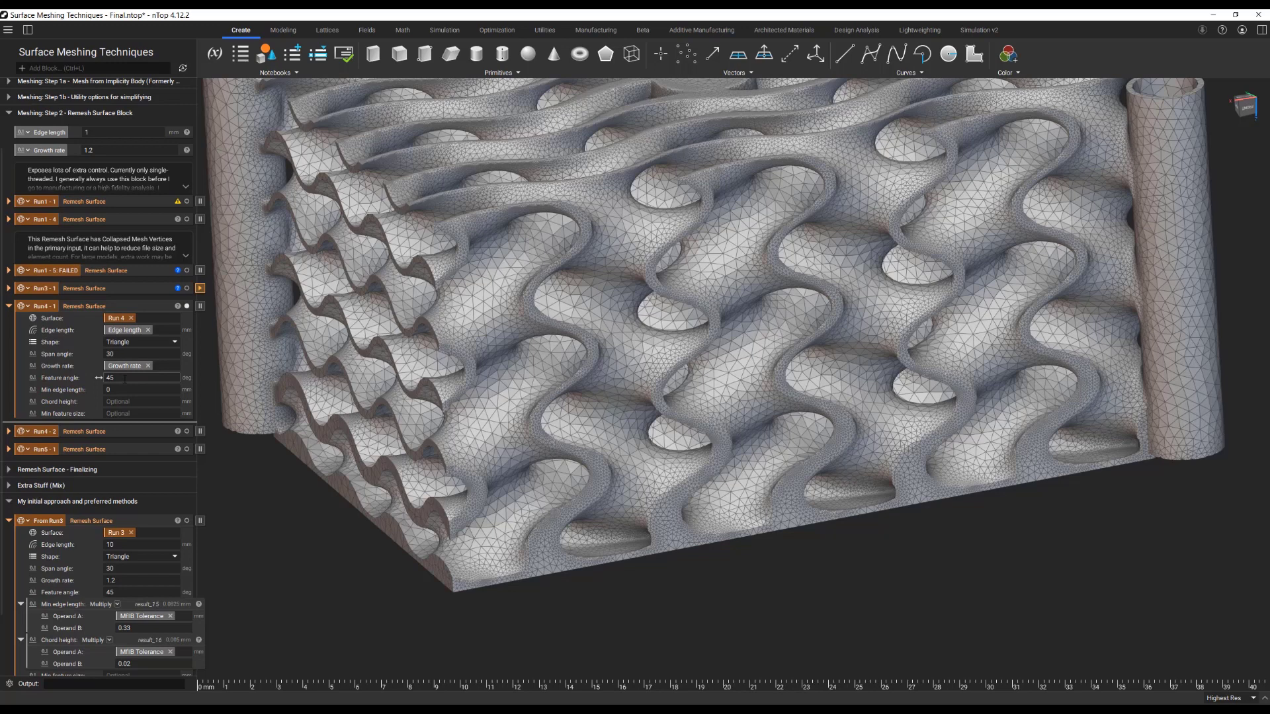
scroll(792, 307, "down", 3)
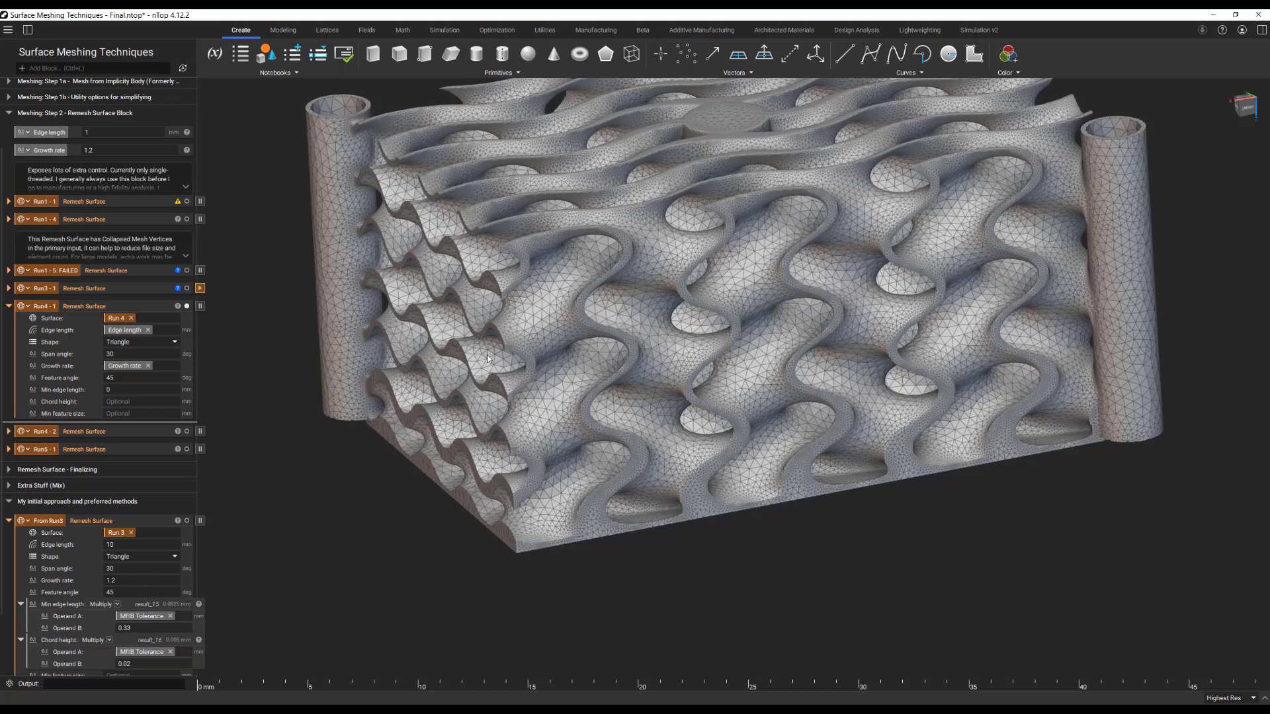
Collapse the Run4 - 1 block and Meshing: Step 2, and display the From Run3 remeshed surface in its place
left_click(9, 305)
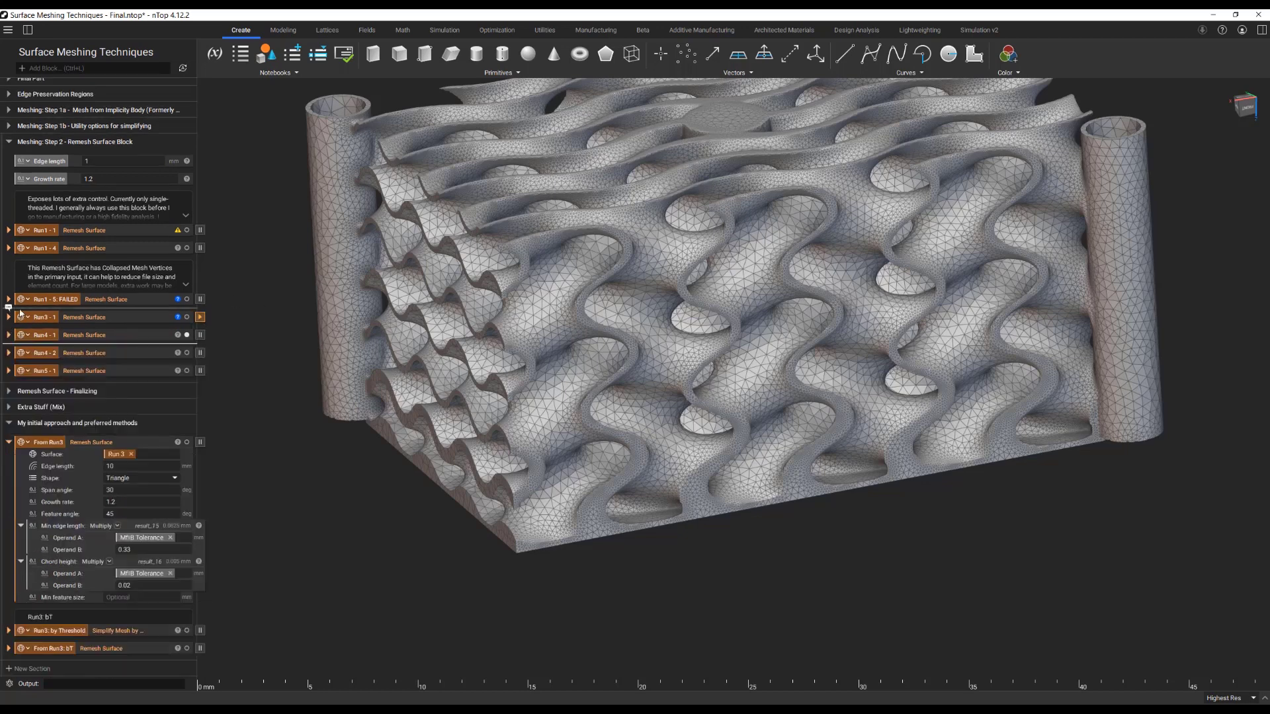
scroll(25, 199, "up", 2)
left_click(30, 171)
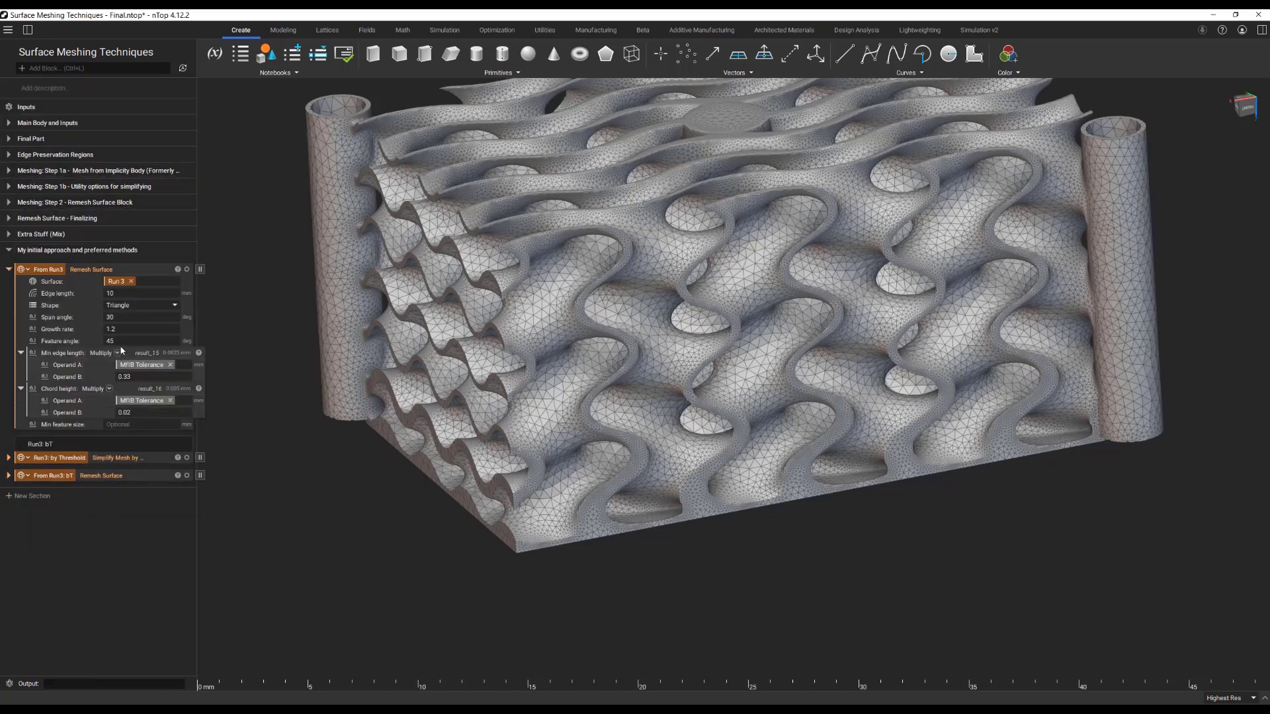
left_click(52, 271)
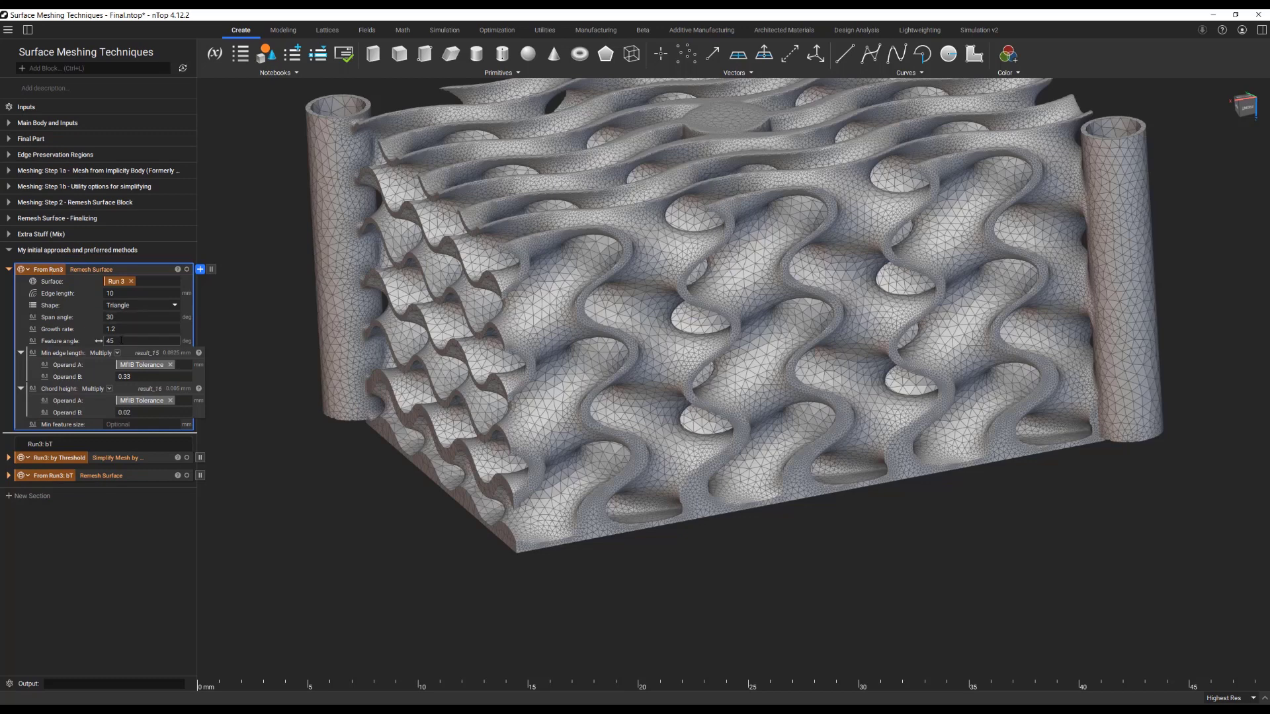
middle_click_drag(670, 220, 711, 301)
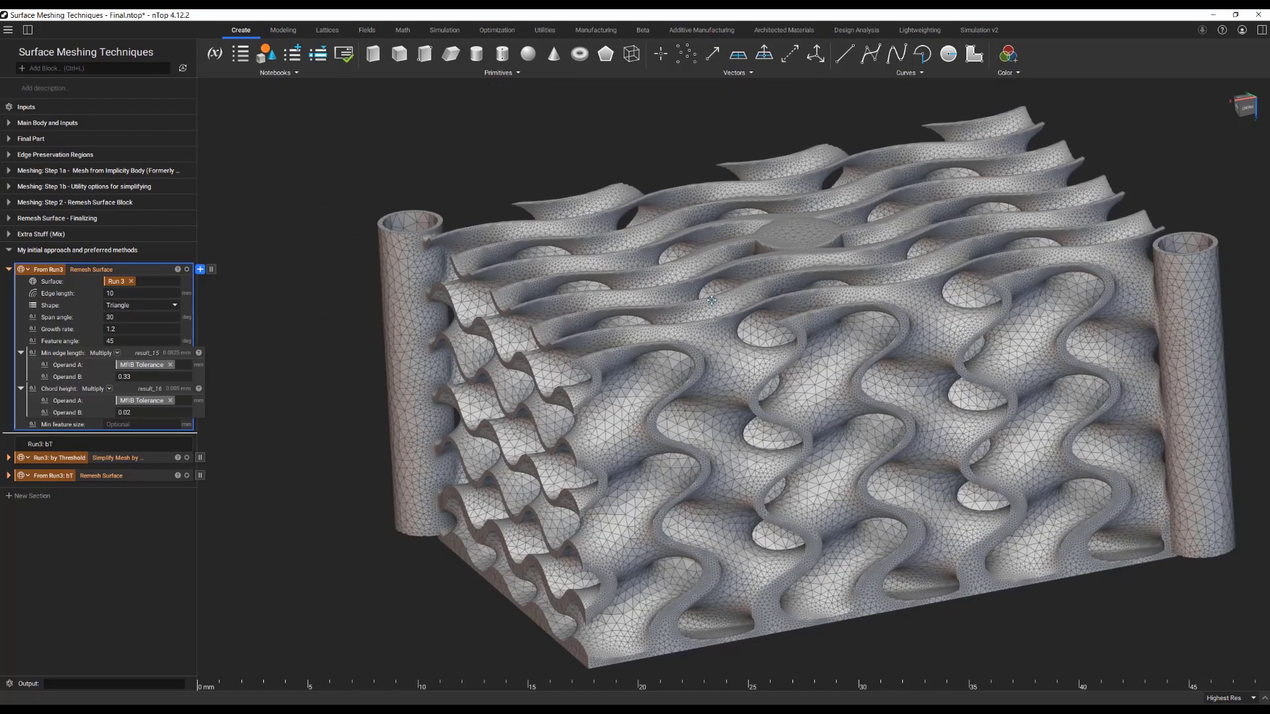
scroll(711, 300, "up", 2)
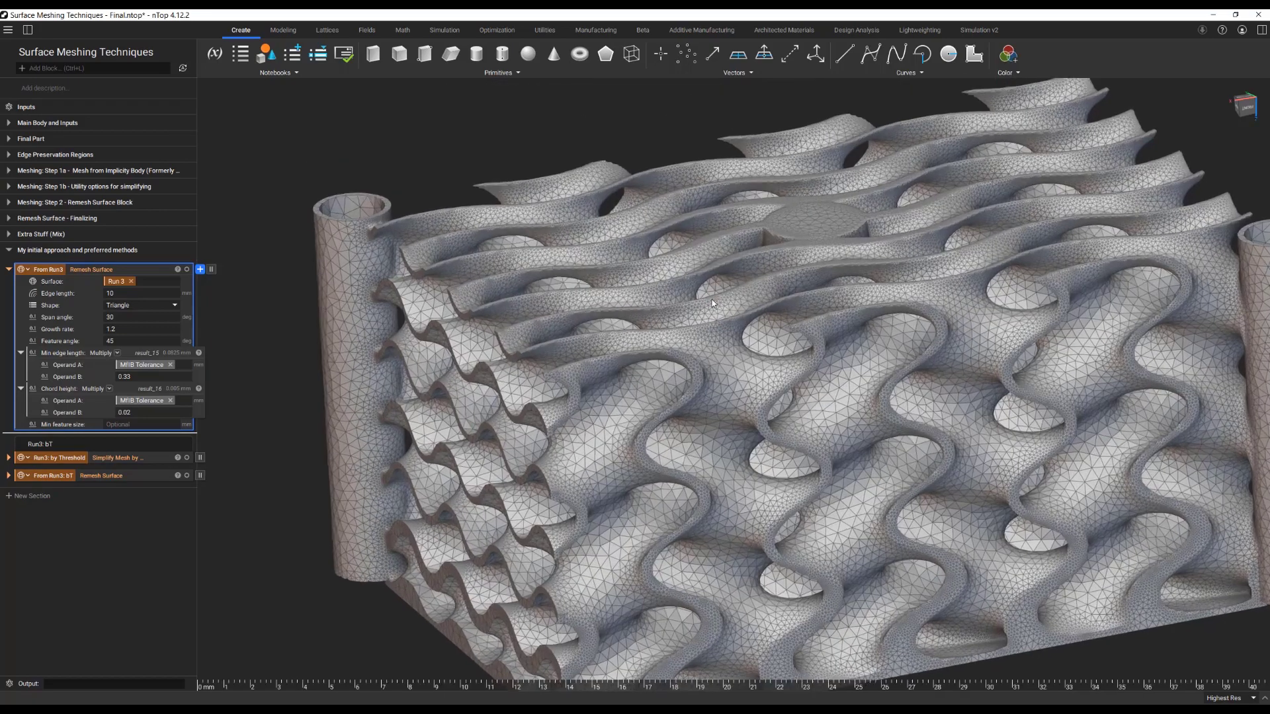
left_click(186, 270)
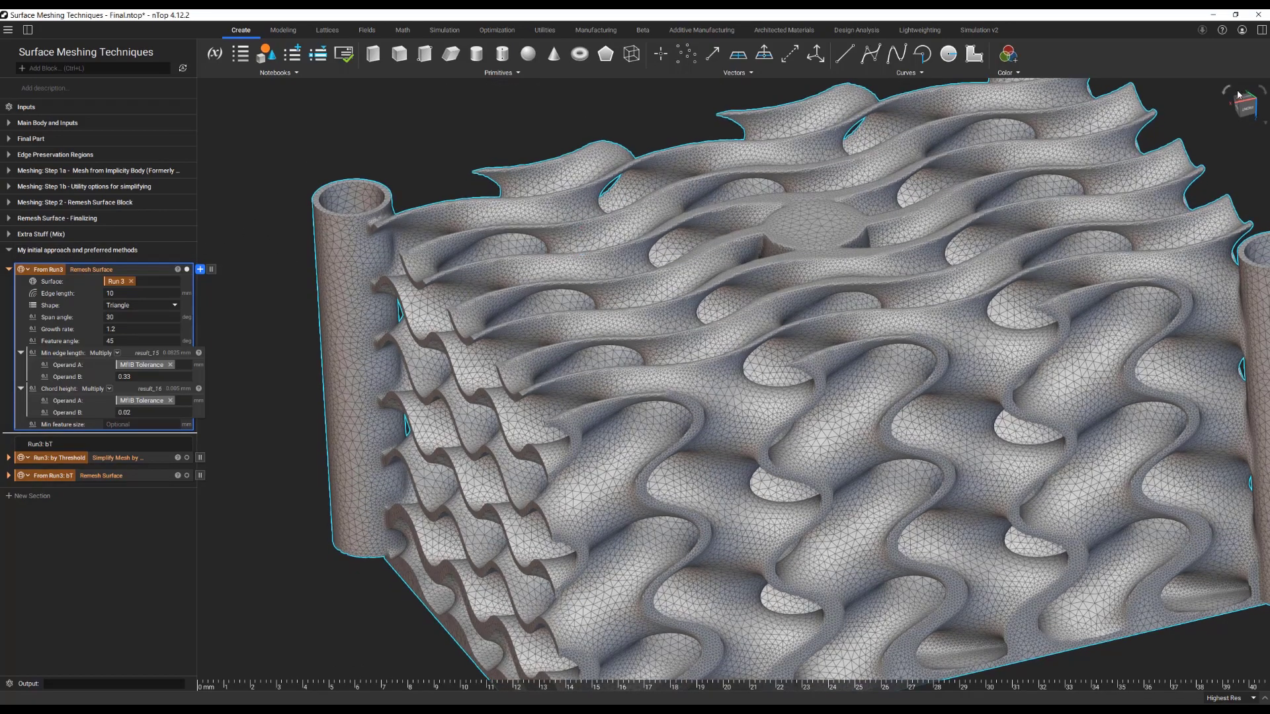
Inspect the From Run3 mesh from the top and around its sides, ending with the whole part in view
left_click(1241, 96)
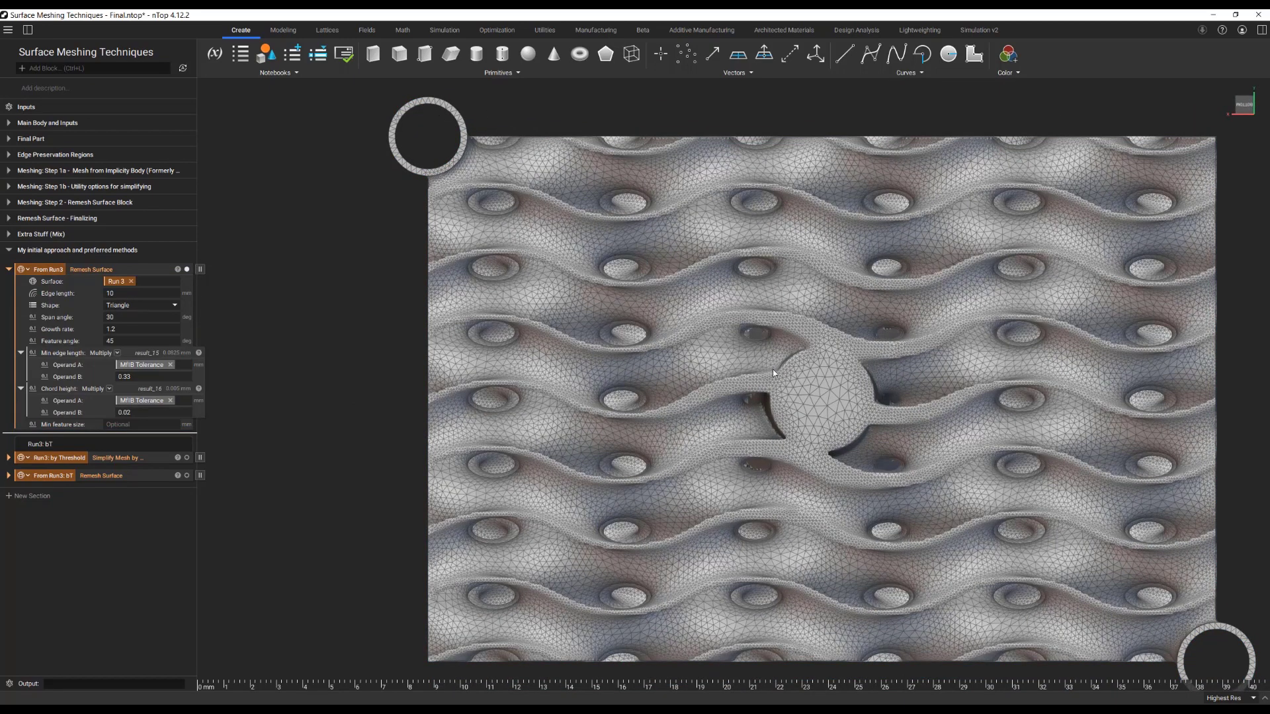
right_click_drag(797, 543, 825, 379)
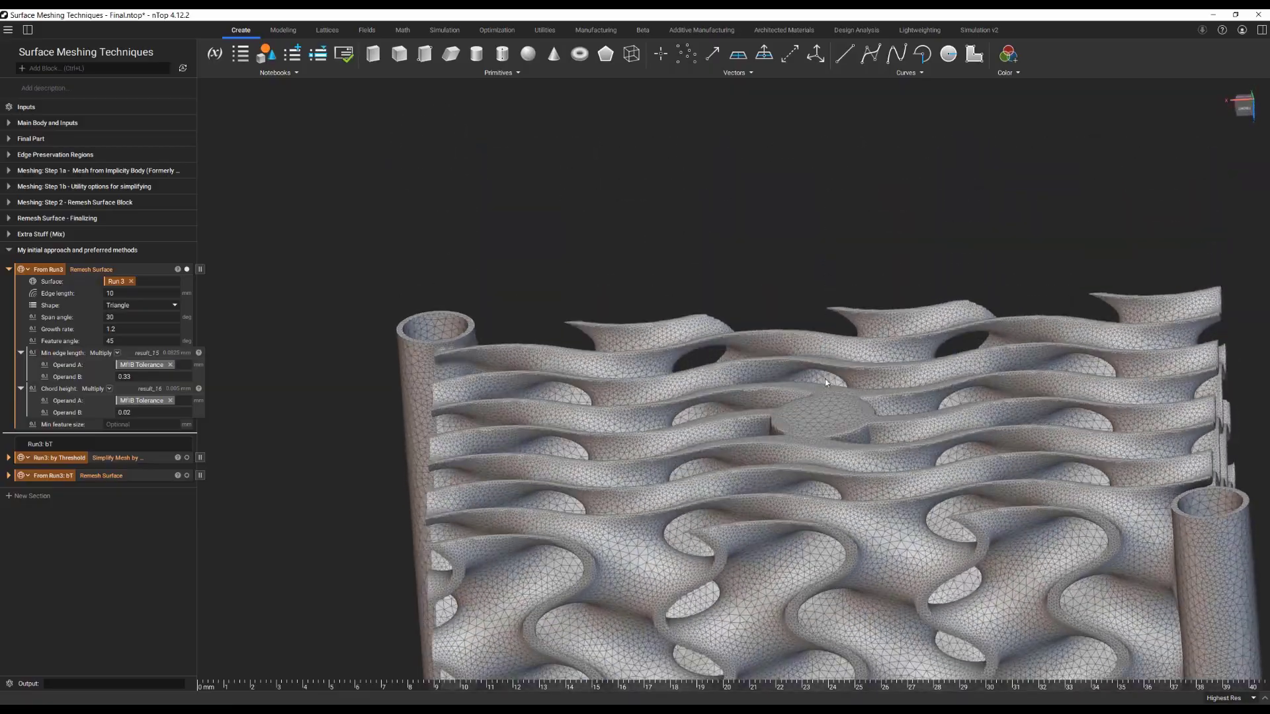
middle_click_drag(742, 491, 669, 251)
scroll(671, 313, "up", 2)
right_click_drag(662, 333, 774, 369)
scroll(778, 344, "down", 3)
scroll(778, 345, "down", 3)
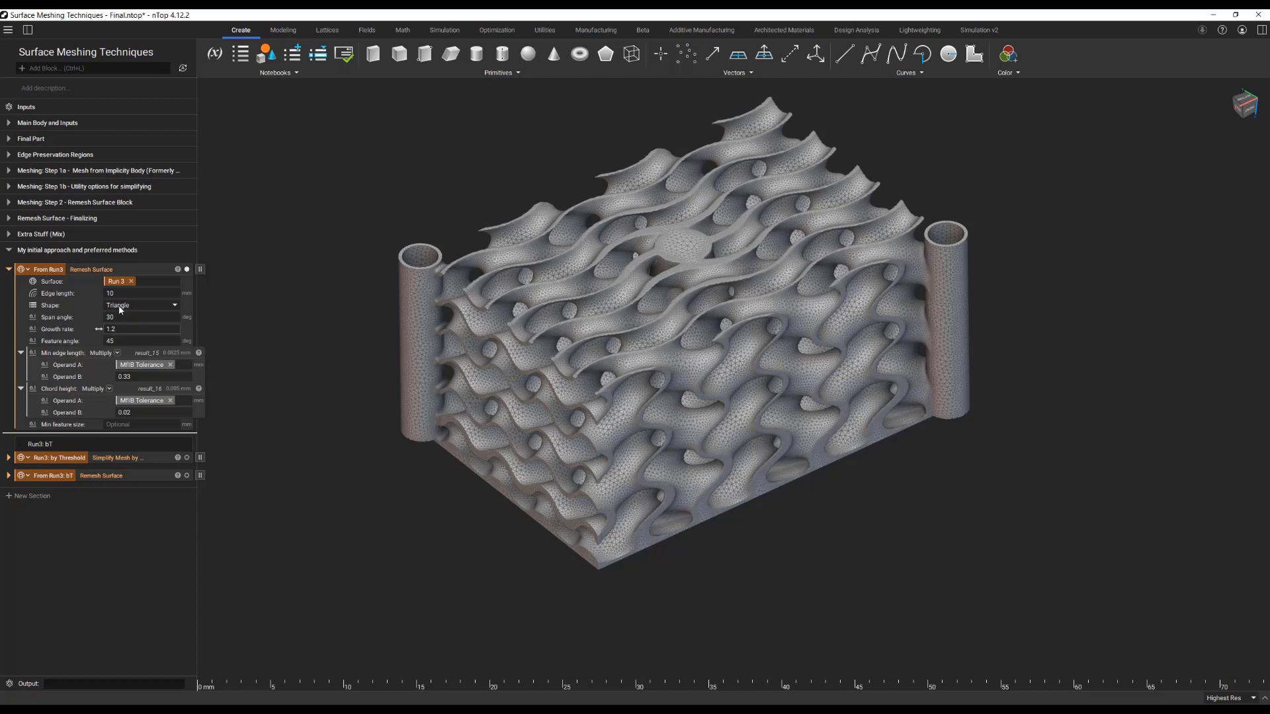
Extract the Chord height multiplication of From Run3 into a separate variable and label it CH, 2% of MfIB
left_click(85, 396)
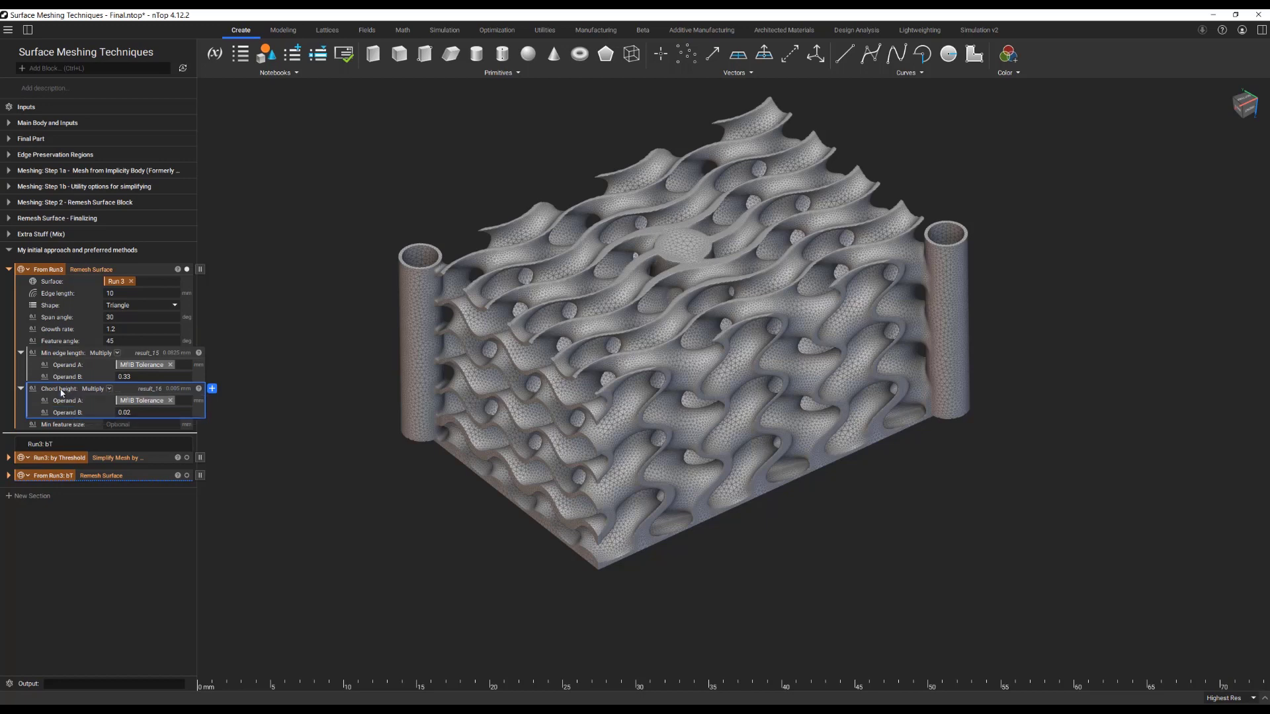
right_click(62, 391)
left_click(99, 437)
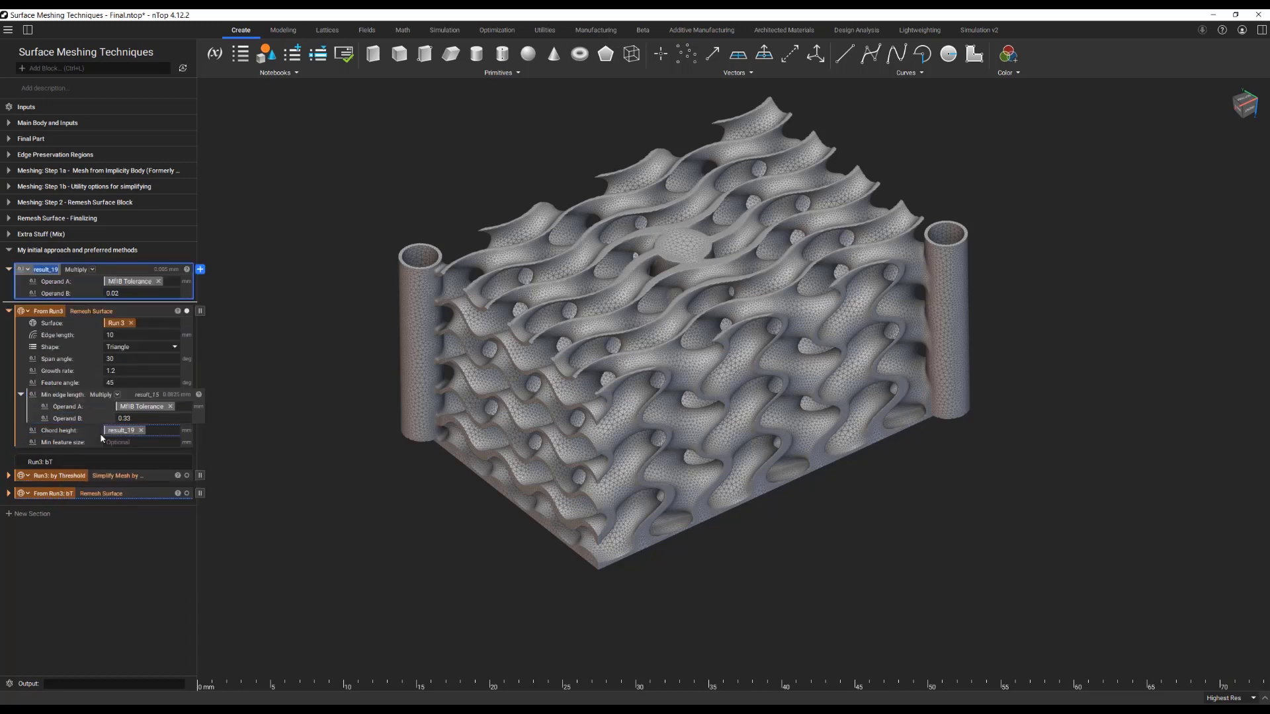
type("CH")
key("Return")
type("2% of MfIB")
key("Return")
Expand Meshing: Step 1a, isolate the Run 3 mesh, and inspect its triangles near the corner tube
left_click(9, 171)
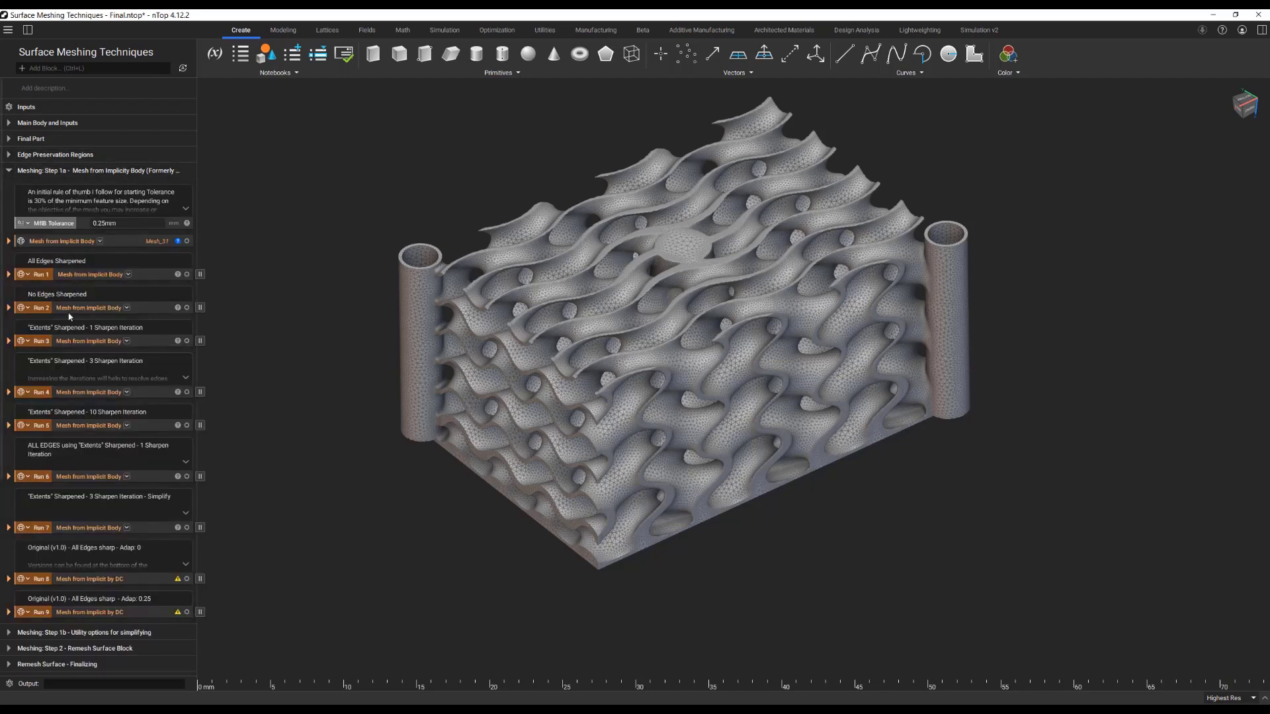
left_click(64, 342)
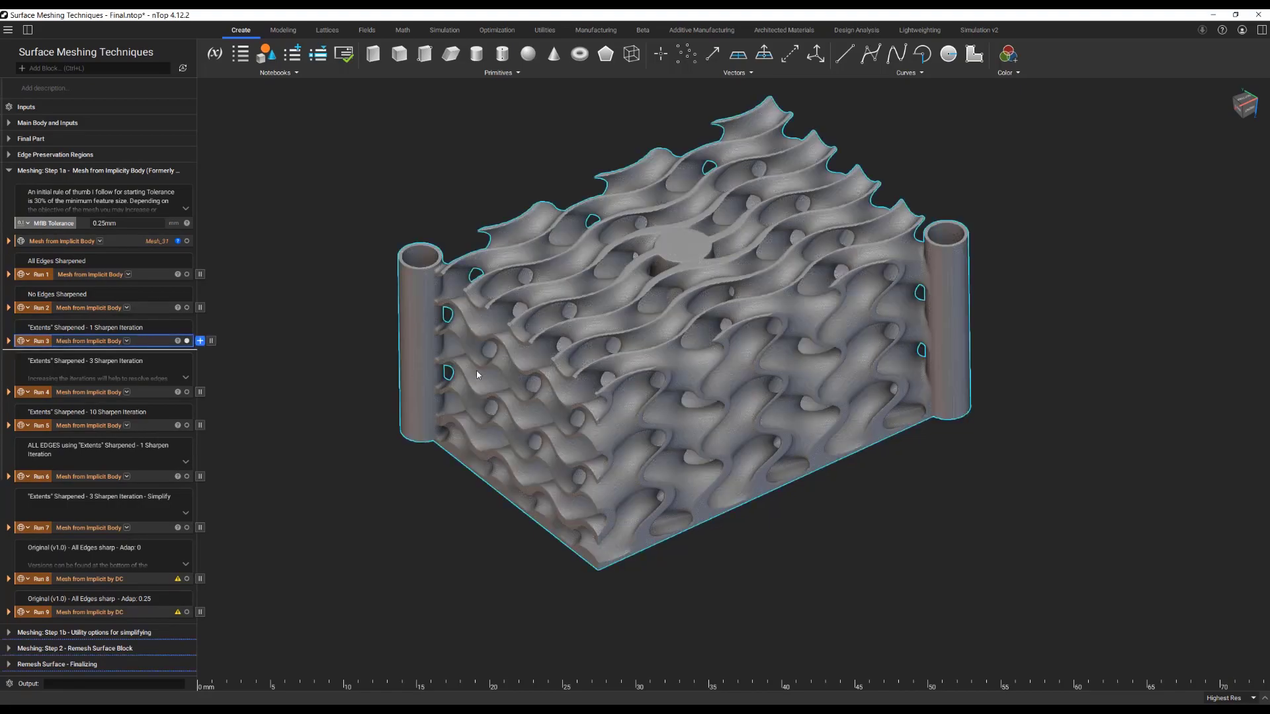
scroll(546, 358, "up", 10)
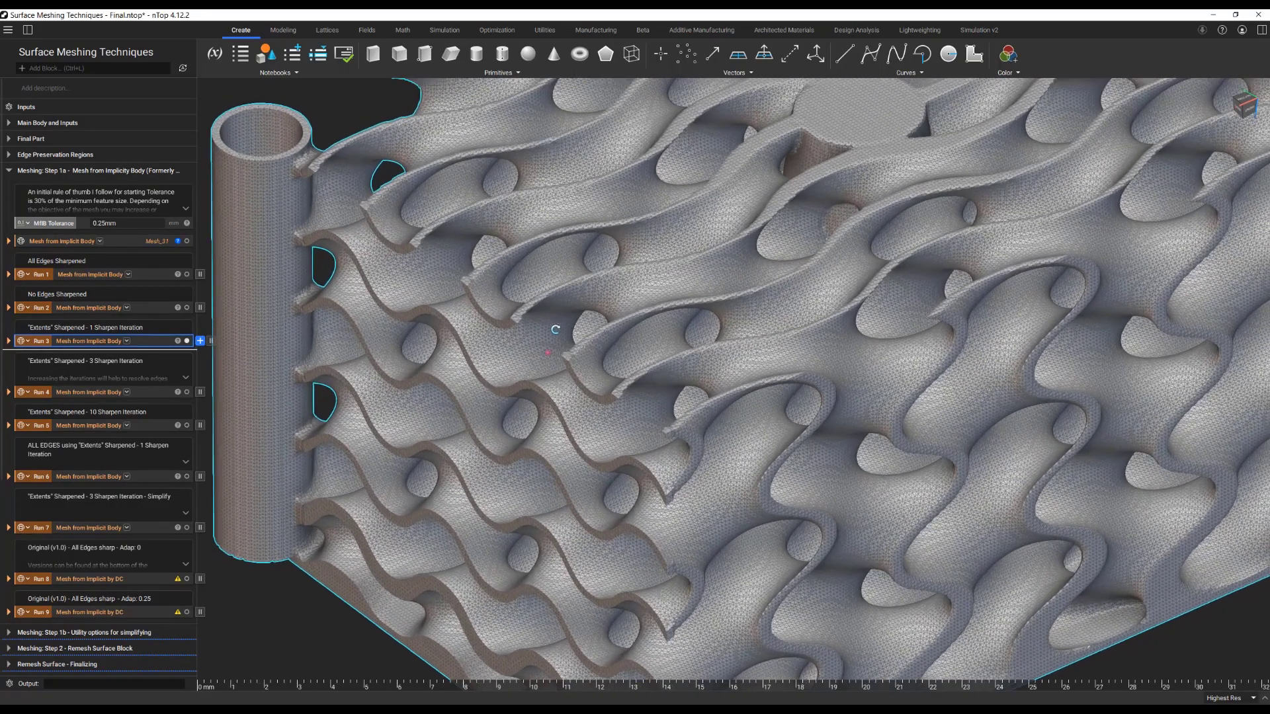
Inspect the Run 3 mesh from the side, and display the From Run3 remeshed surface for comparison
middle_click_drag(555, 329, 713, 362)
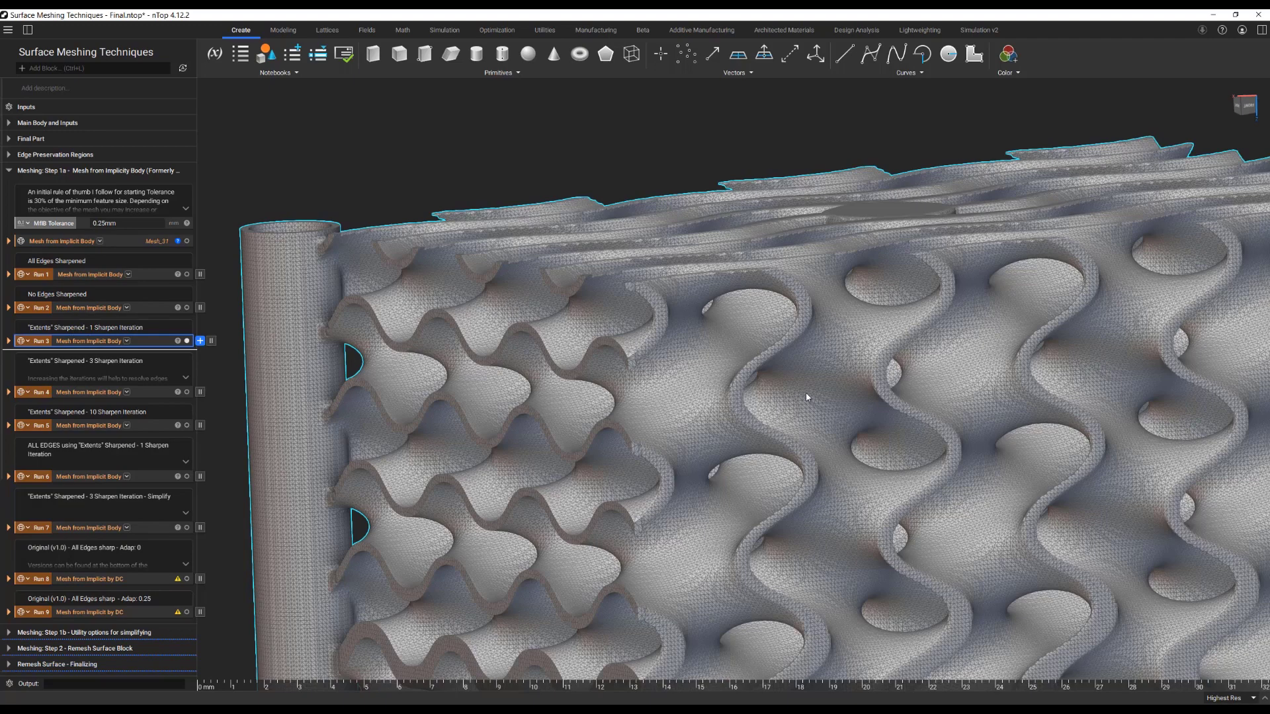
scroll(213, 387, "down", 2)
scroll(145, 420, "down", 5)
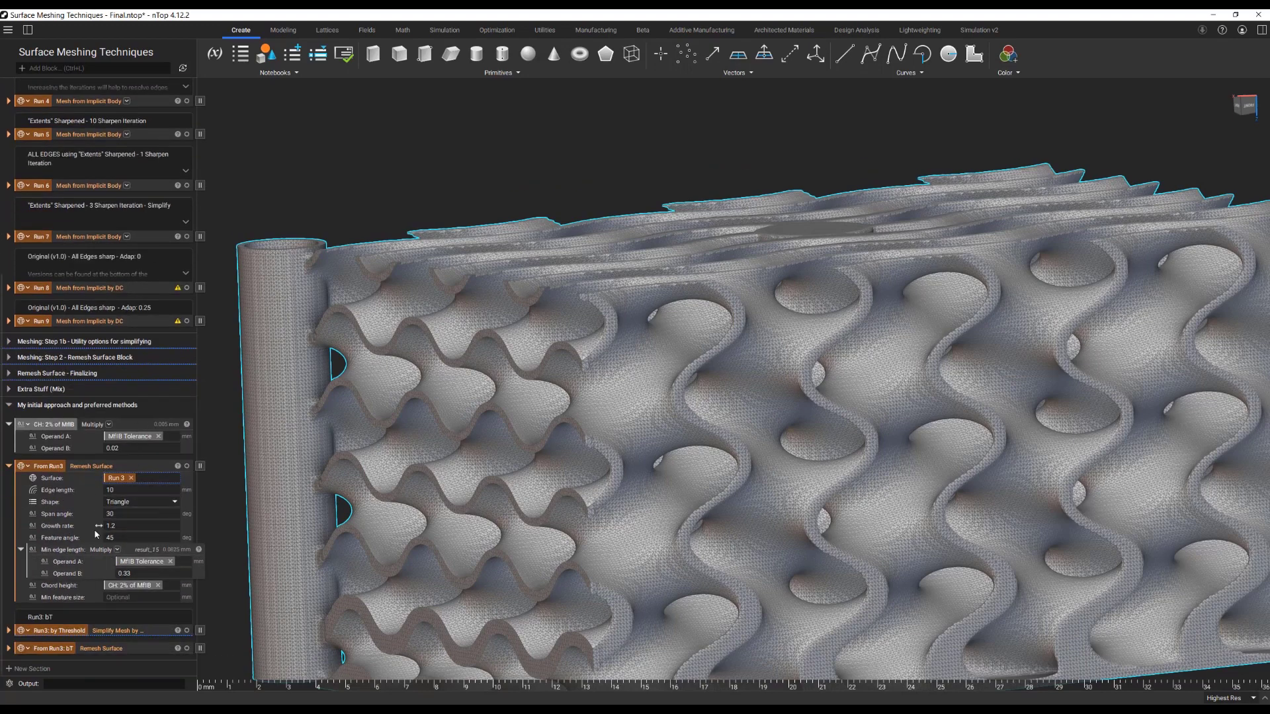
left_click(79, 470)
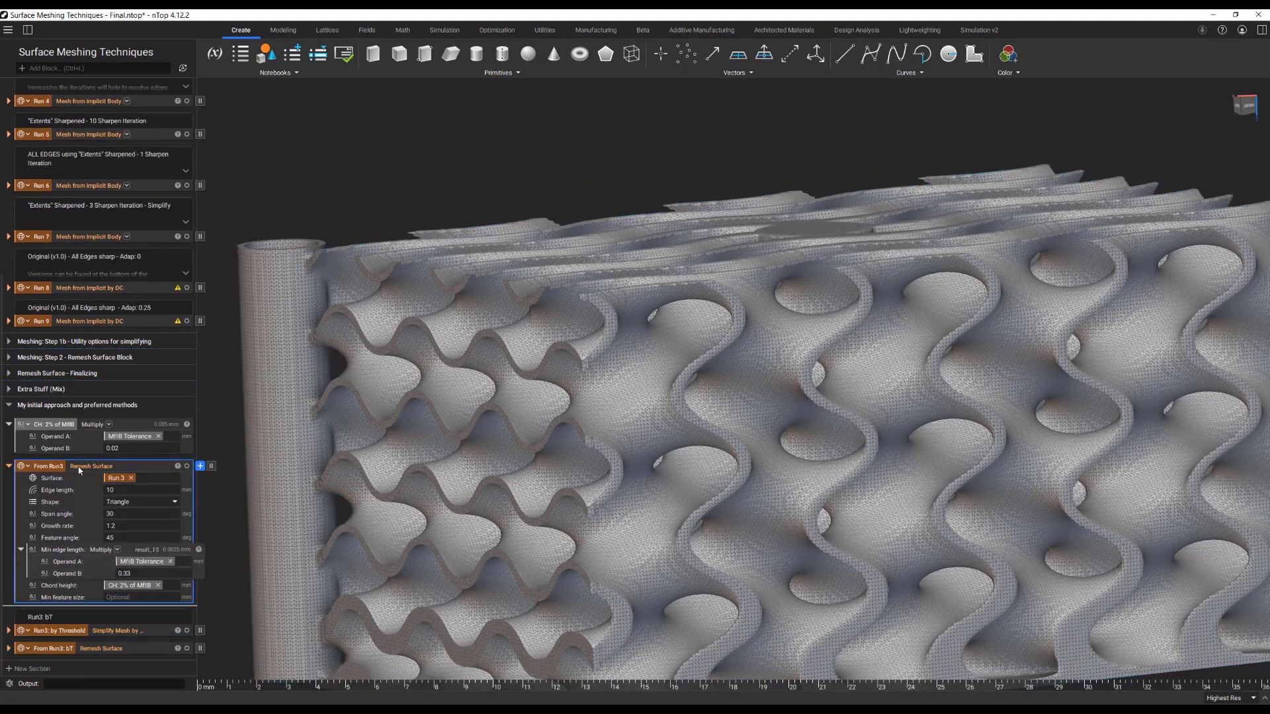
Extract the Min edge length multiplication of From Run3 into a separate variable and label it MEL: 33% of MfIB
left_click(77, 561)
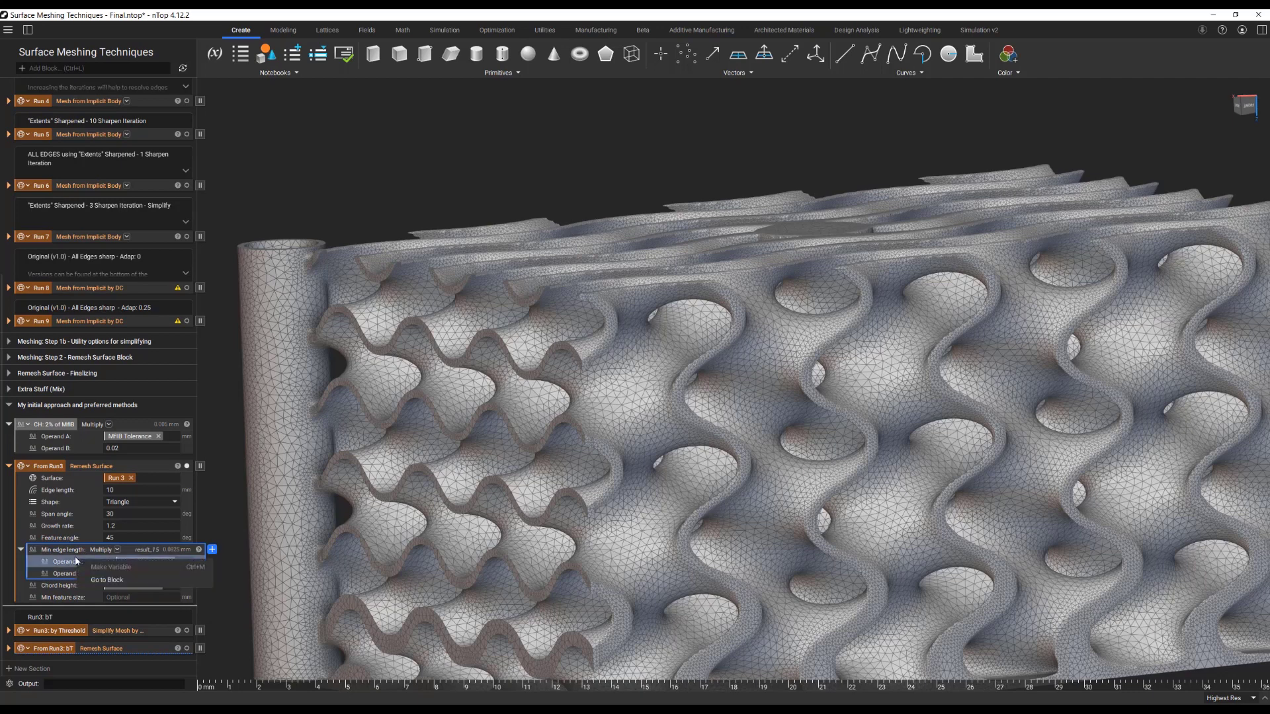
right_click(82, 546)
left_click(121, 574)
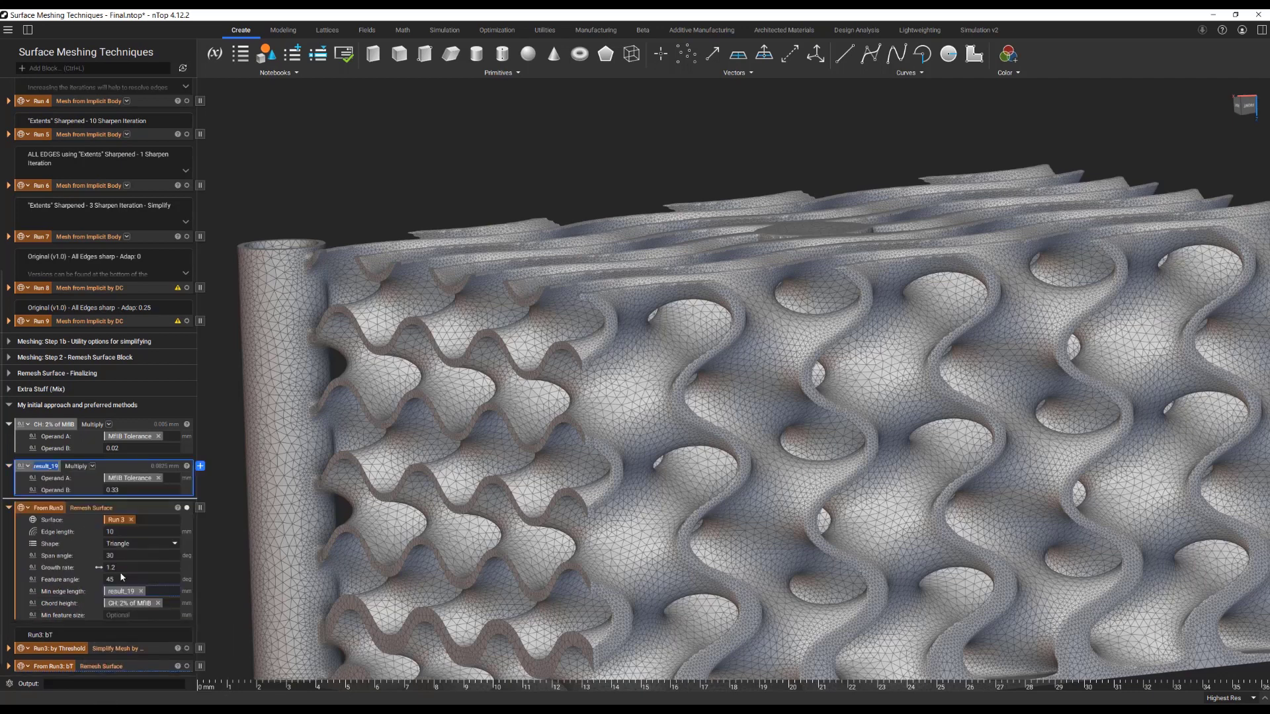
type("MEL: 33% of MfIB")
key("Return")
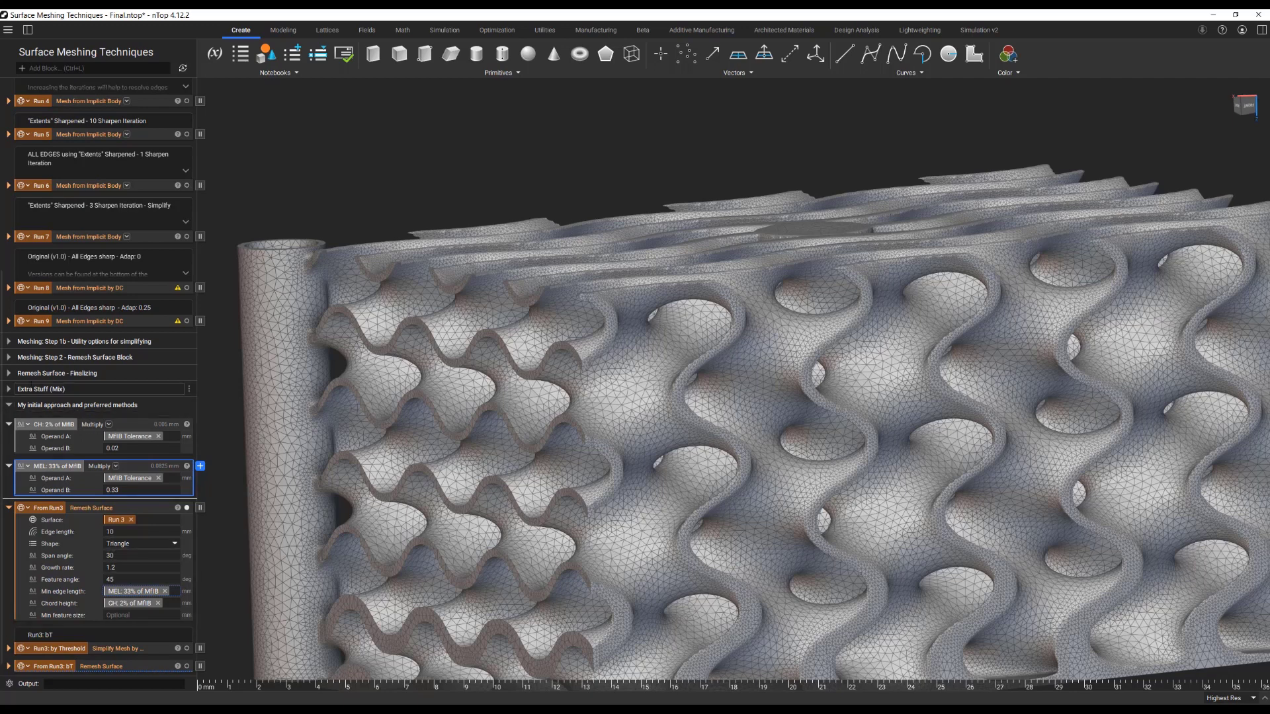
Expand Meshing: Step 2 and its Run4 - 1 block, and display that remeshed surface to inspect the whole part
left_click(9, 358)
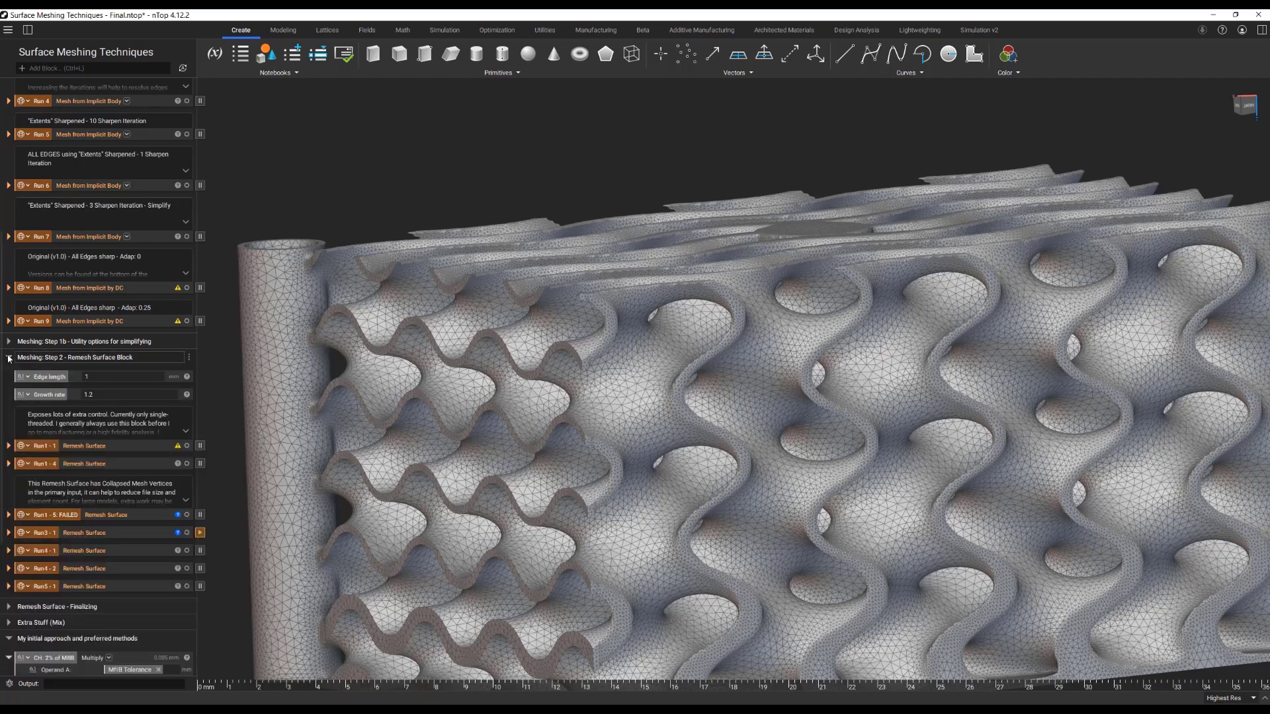
left_click(22, 551)
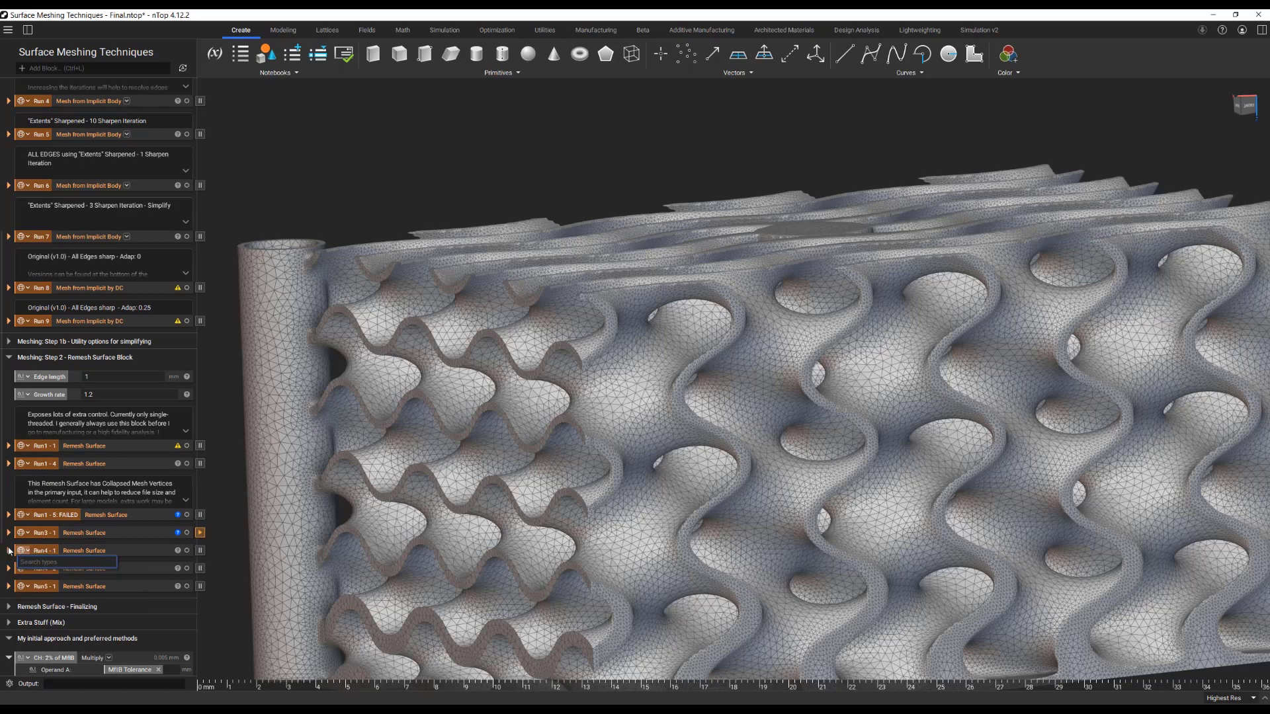
left_click(8, 551)
scroll(90, 622, "down", 2)
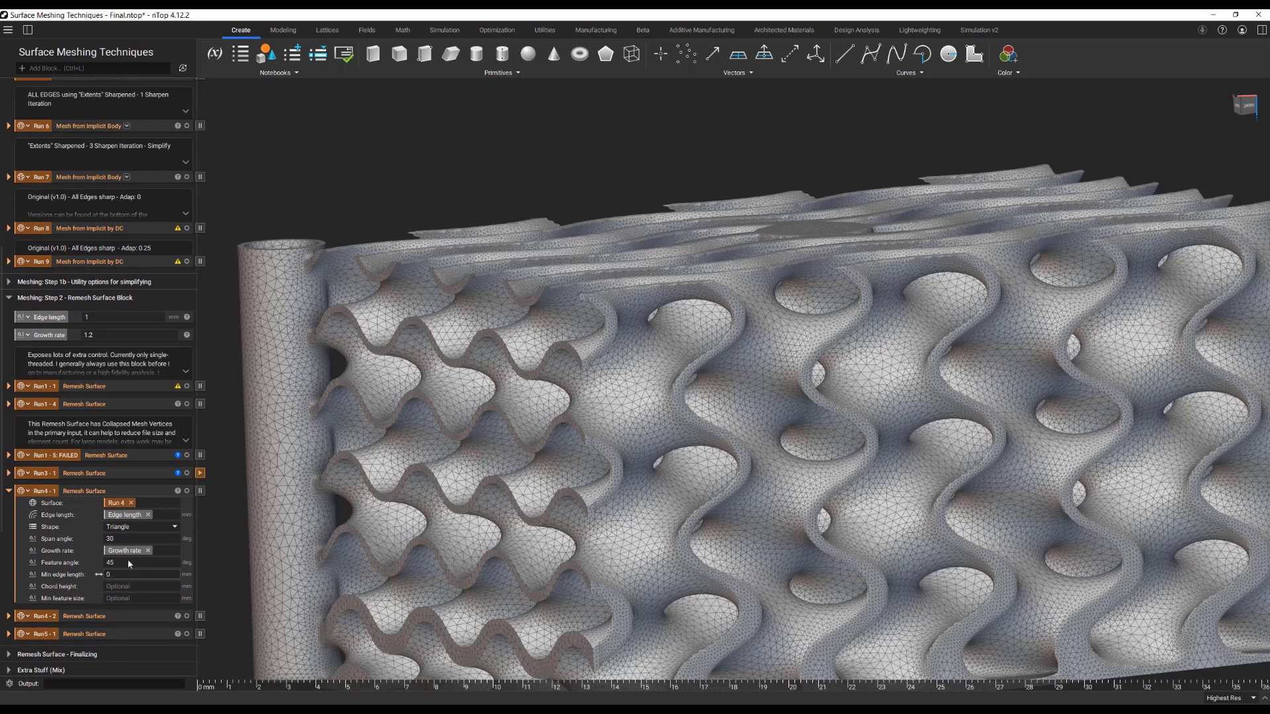
left_click(164, 494)
scroll(163, 494, "down", 3)
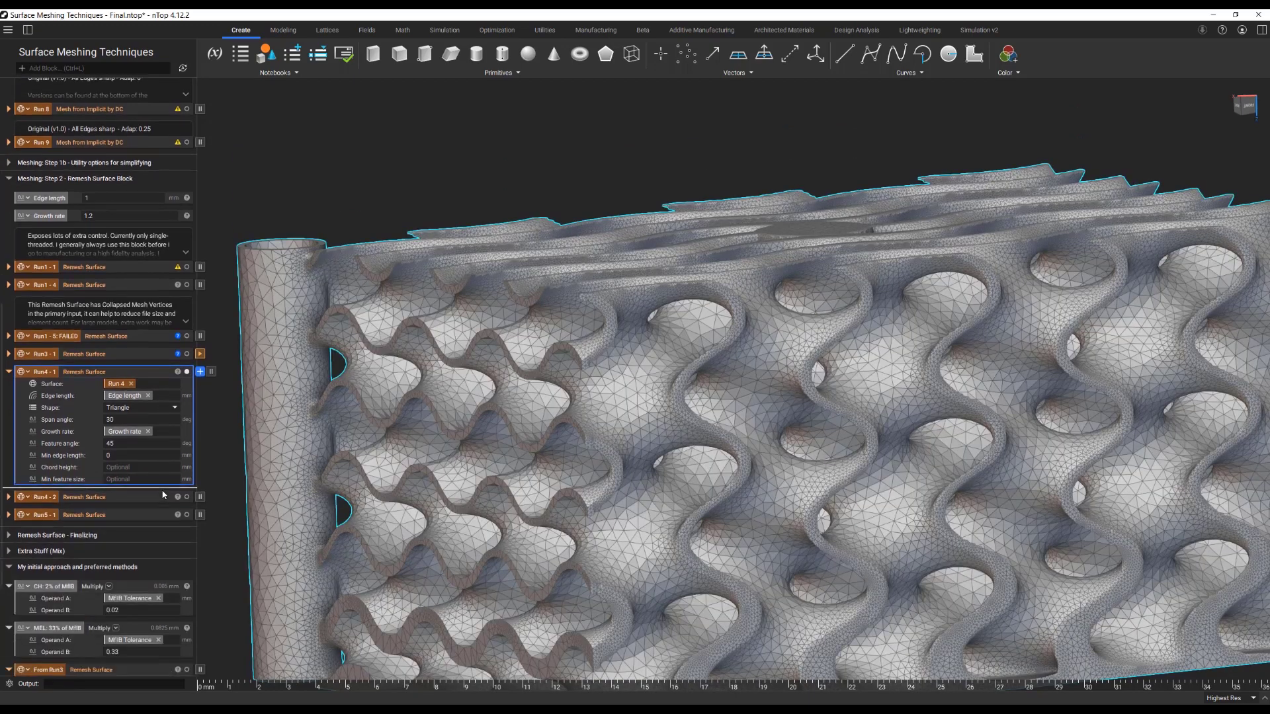
scroll(631, 468, "down", 6)
scroll(610, 445, "up", 2)
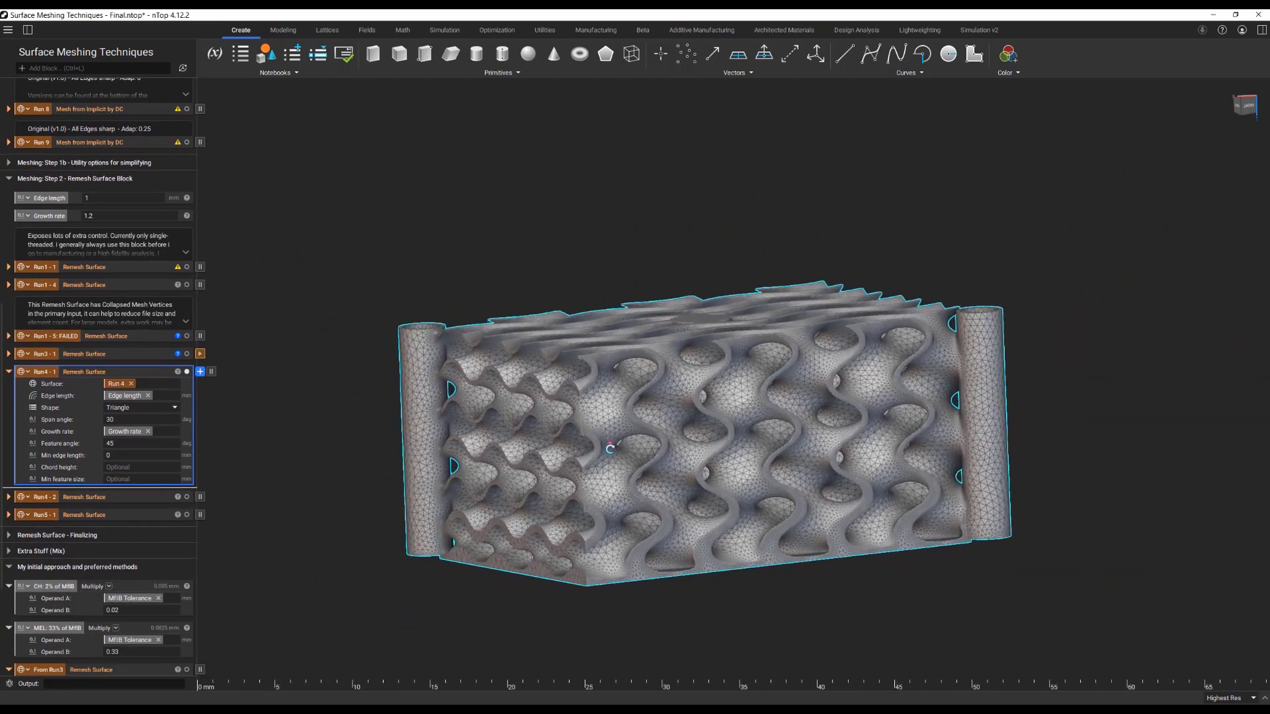
right_click_drag(610, 443, 619, 469)
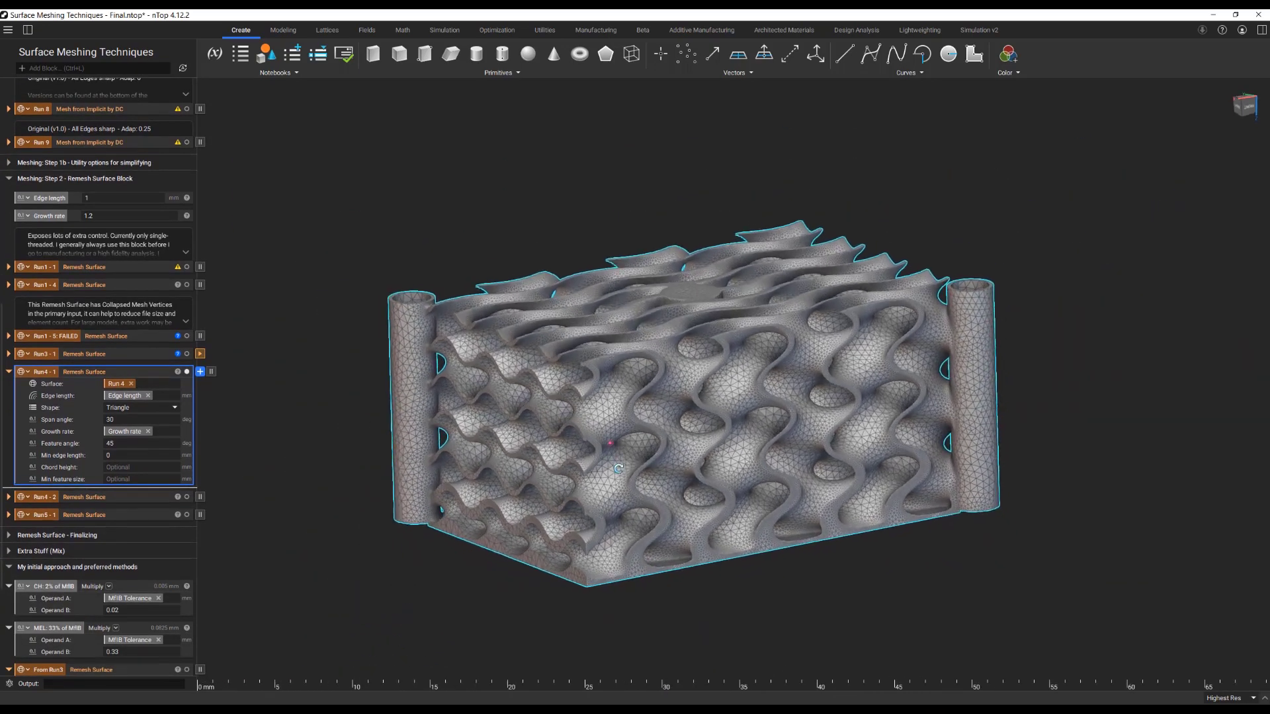
Collapse the Run4 - 1 block, expand the Run 3 block, and display the Run 3 mesh
left_click(10, 372)
scroll(11, 375, "up", 2)
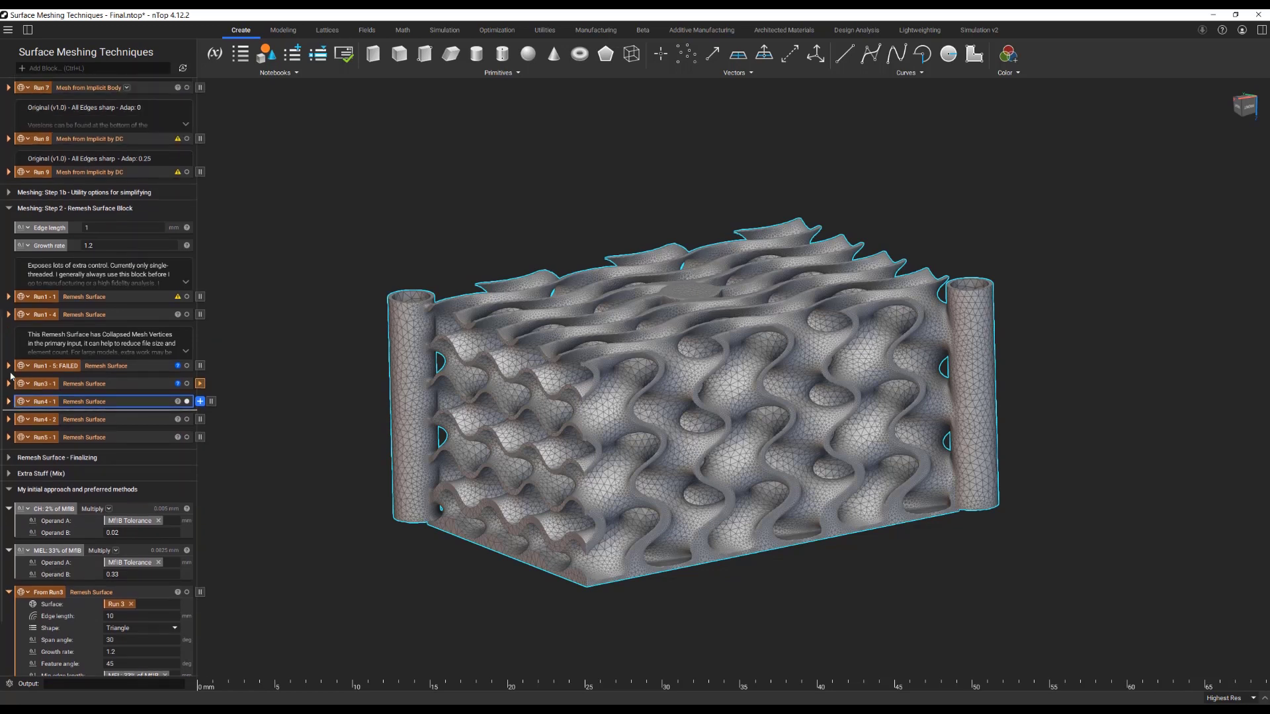
scroll(71, 335, "up", 7)
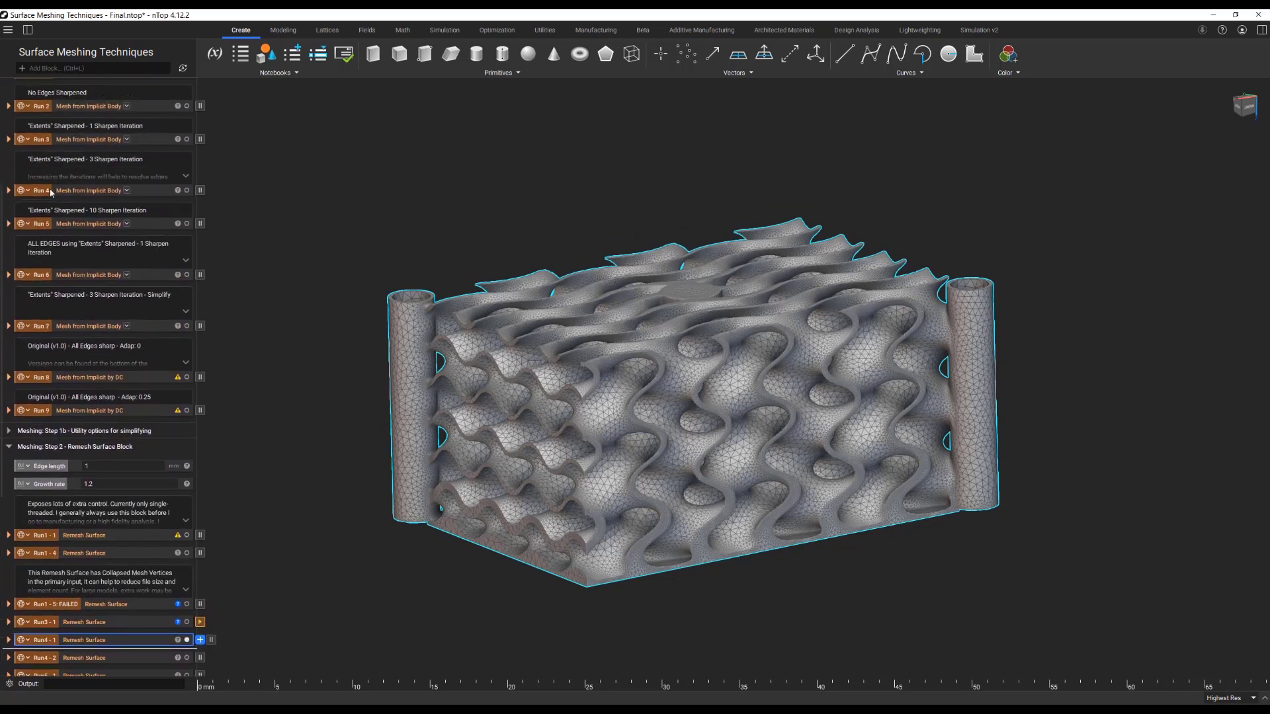
left_click(9, 139)
left_click(71, 139)
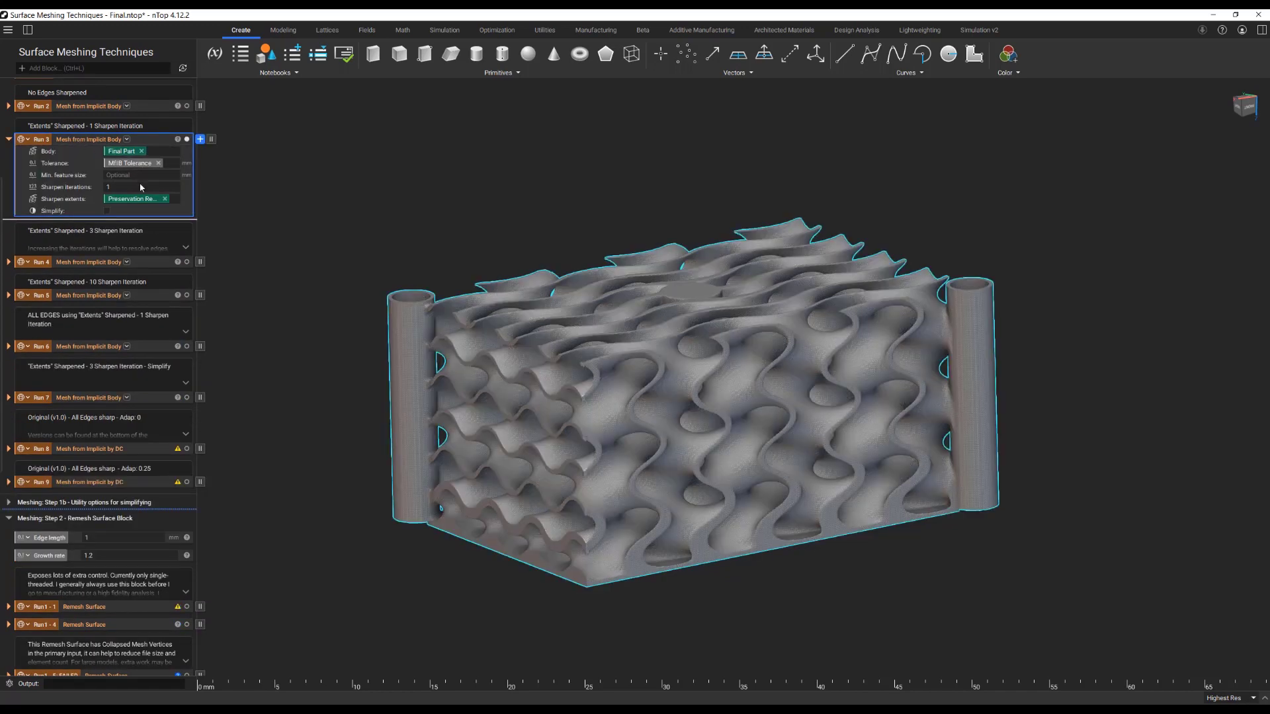
Collapse the Meshing: Step 2 section and the Run 3 block
left_click(9, 518)
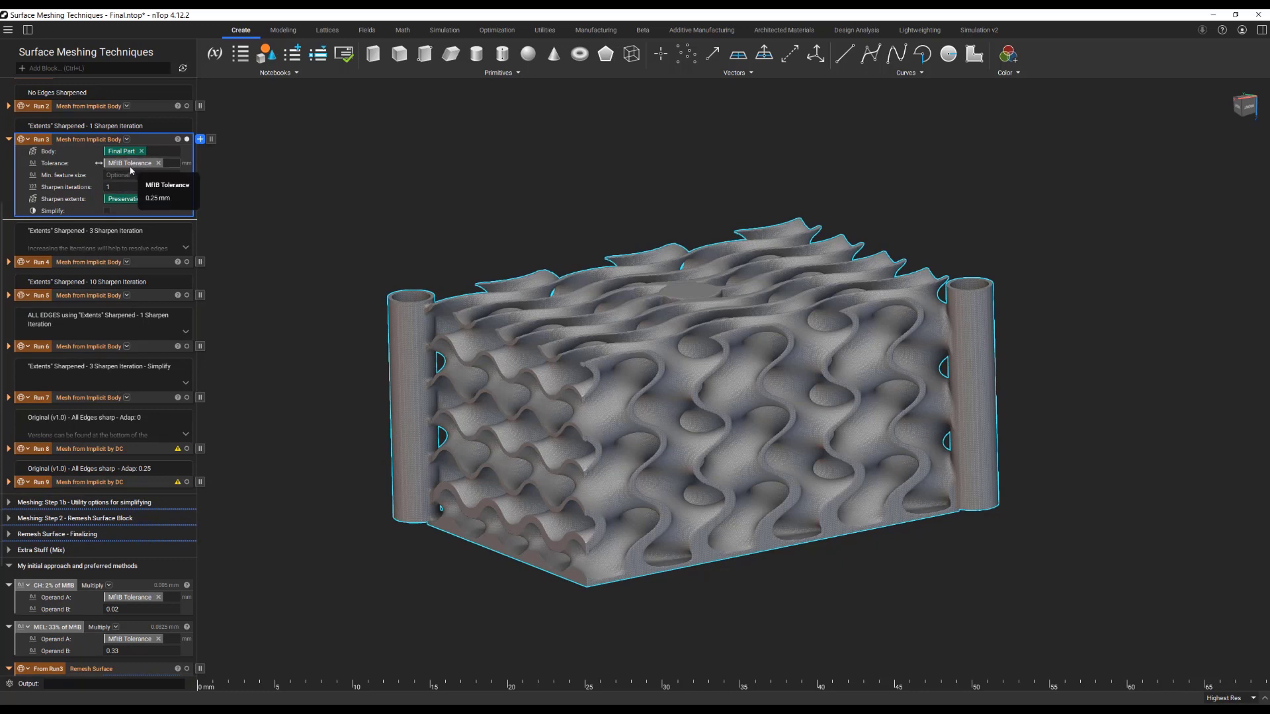
left_click(9, 140)
scroll(84, 329, "down", 3)
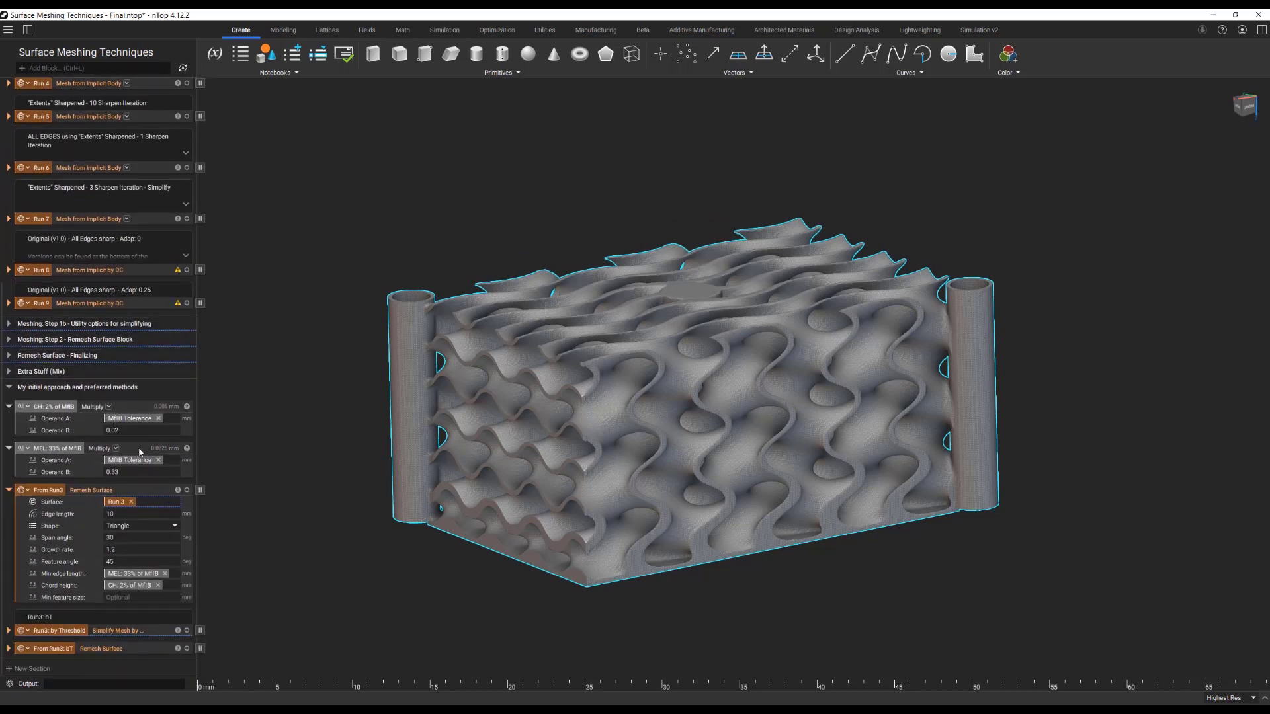
Display the From Run3 remeshed surface and review its minimum edge length variable, edge length, and chord height variable
left_click(121, 474)
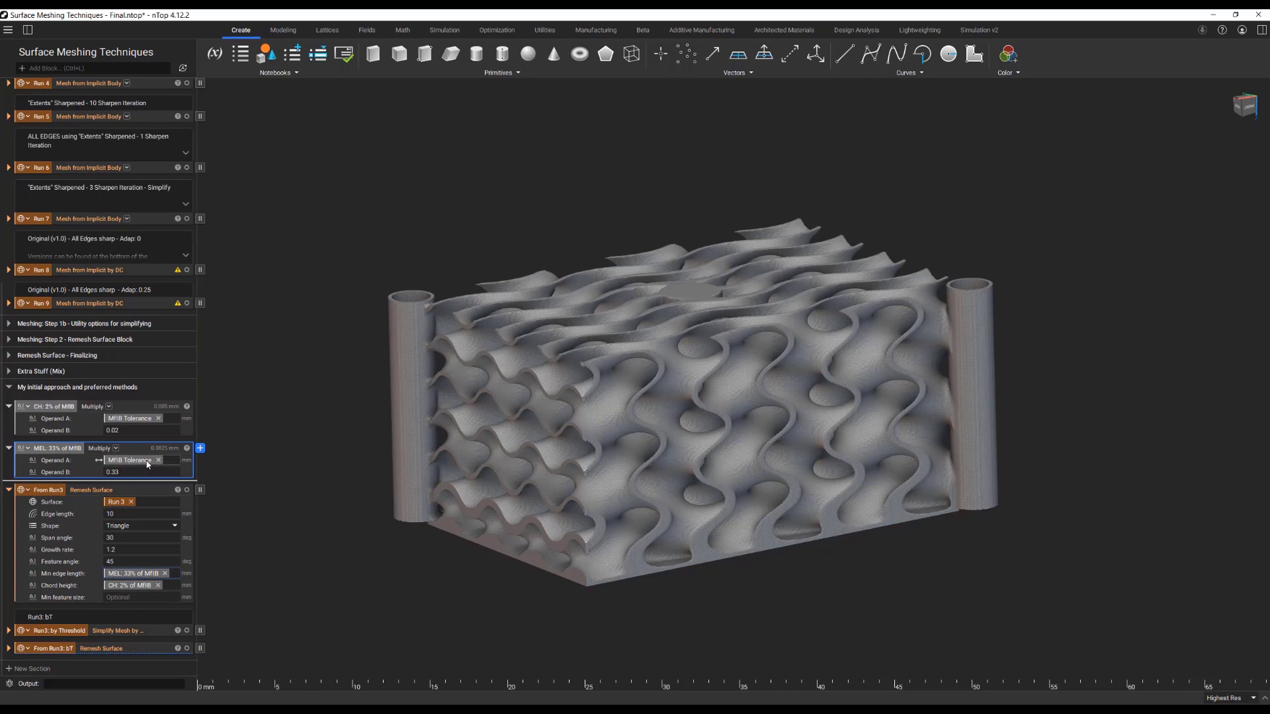
mouse_move(145, 466)
left_click(149, 490)
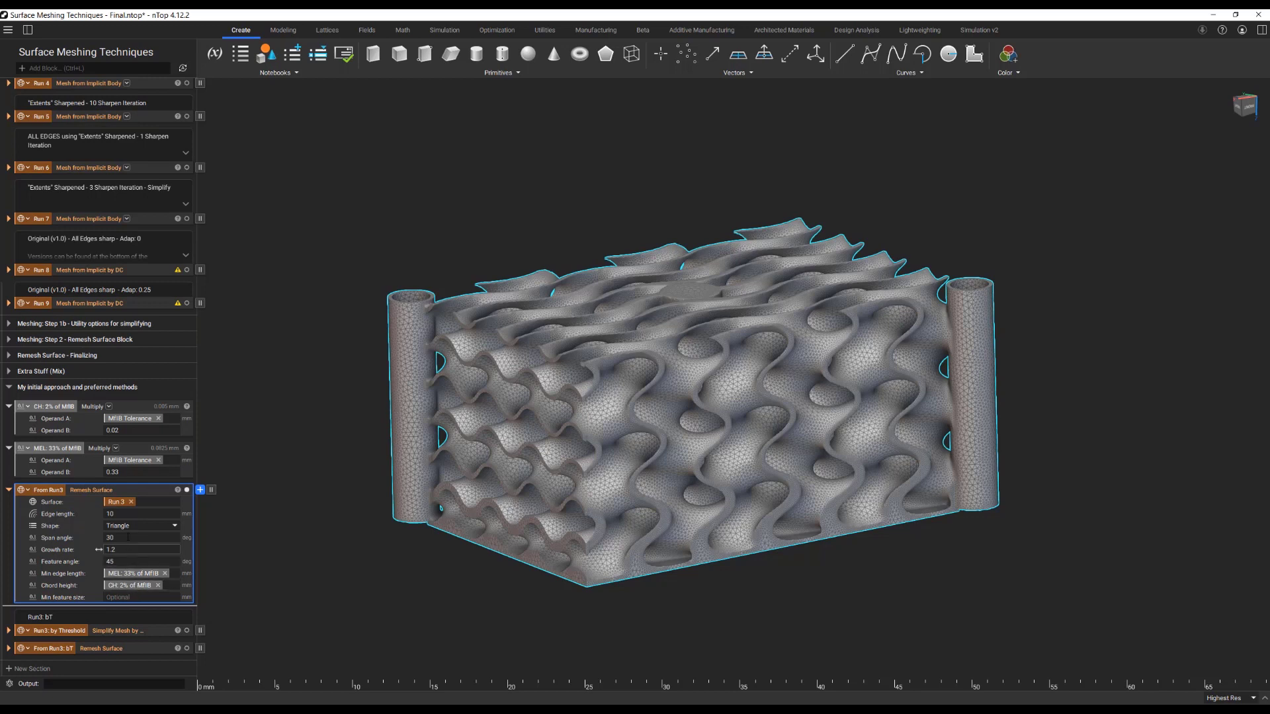
left_click(122, 514)
key("Escape")
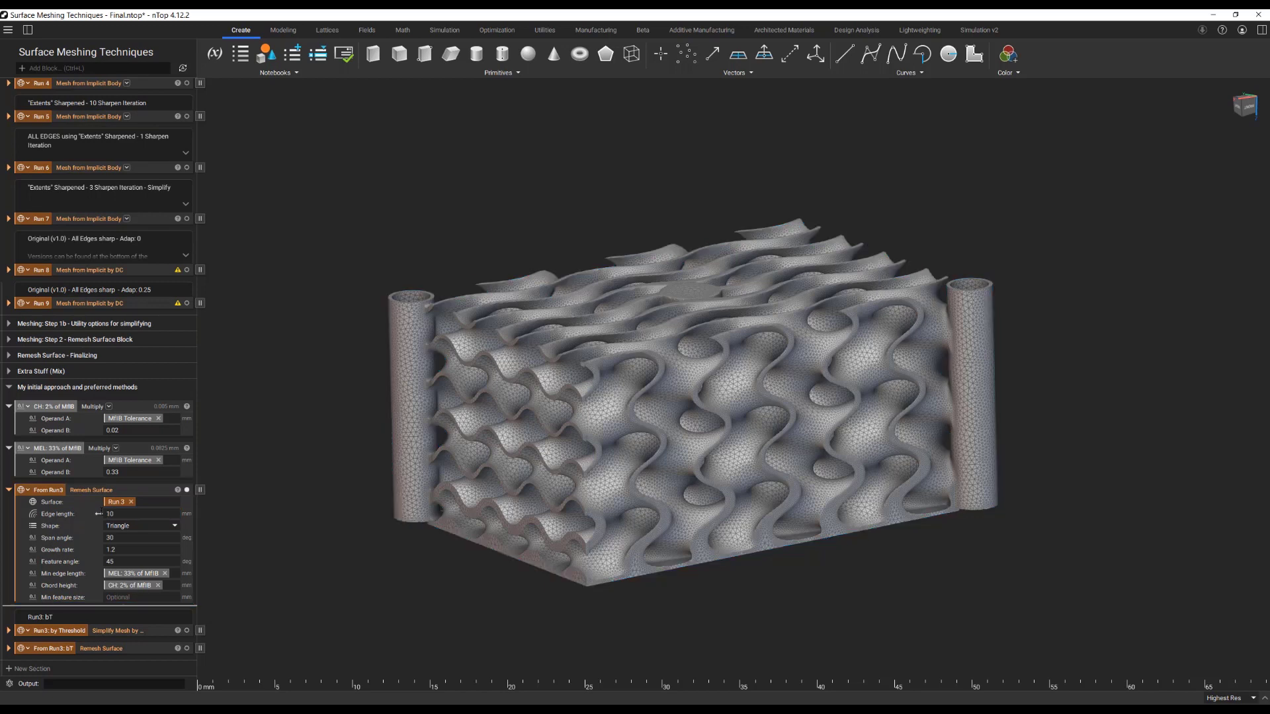
left_click(83, 406)
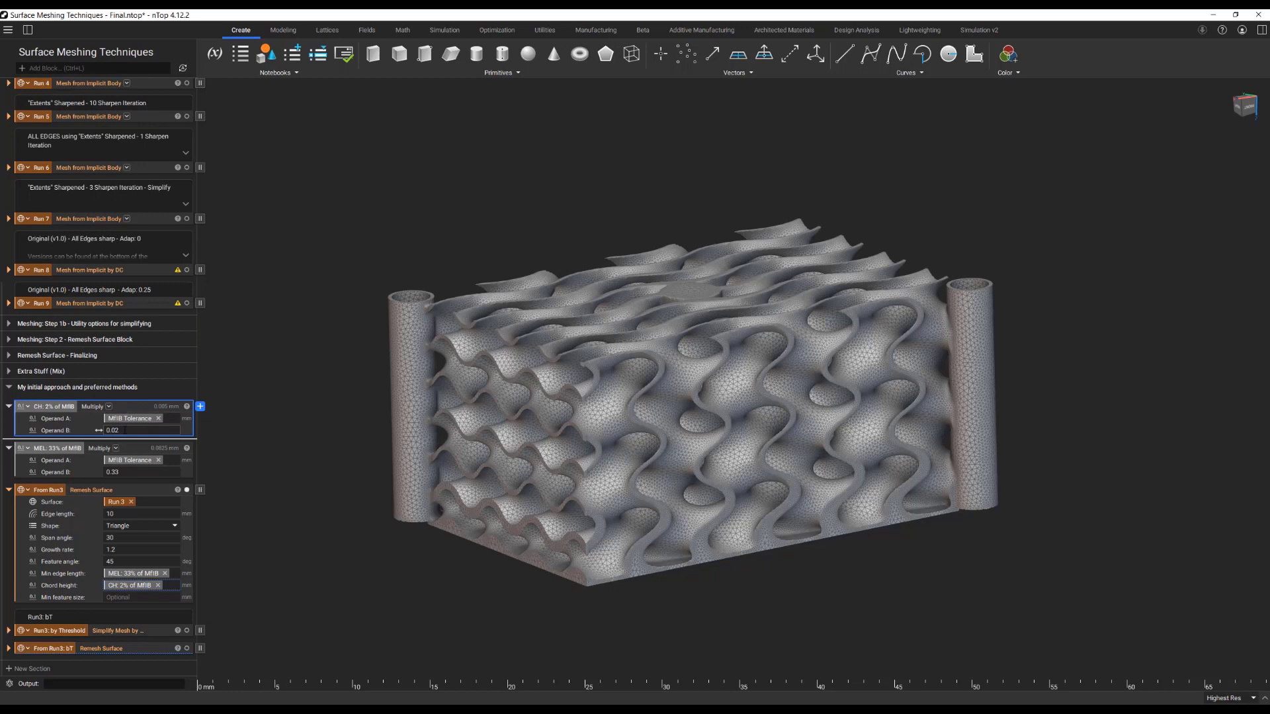
right_click_drag(896, 465, 777, 439)
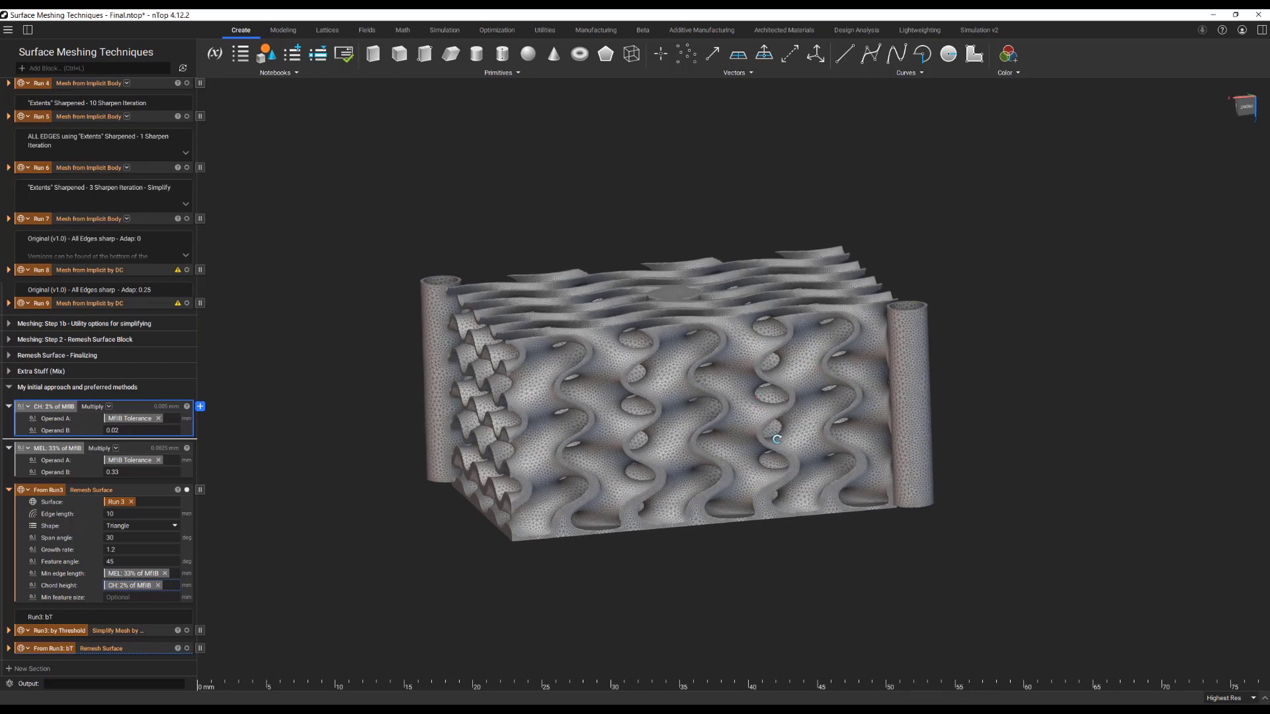
Hide the From Run3 surface and capture the empty viewport with the Snipping Tool as a drawing background
left_click(186, 490)
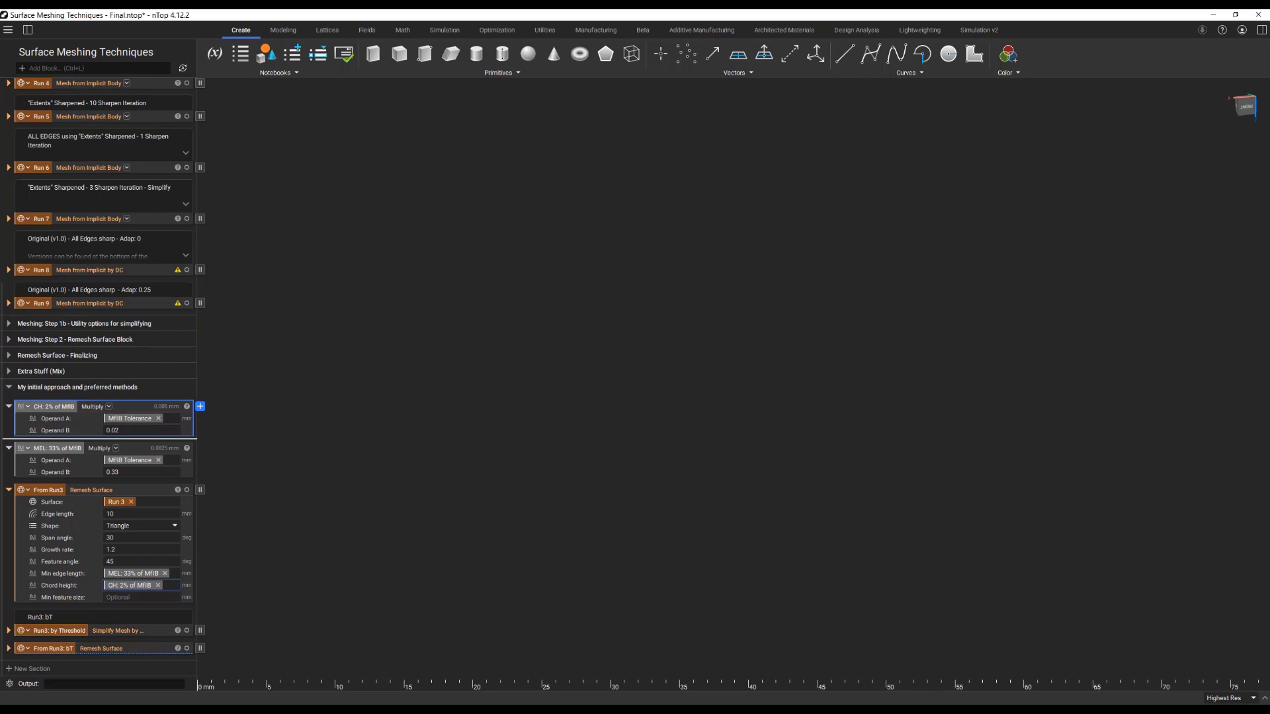
left_click(157, 711)
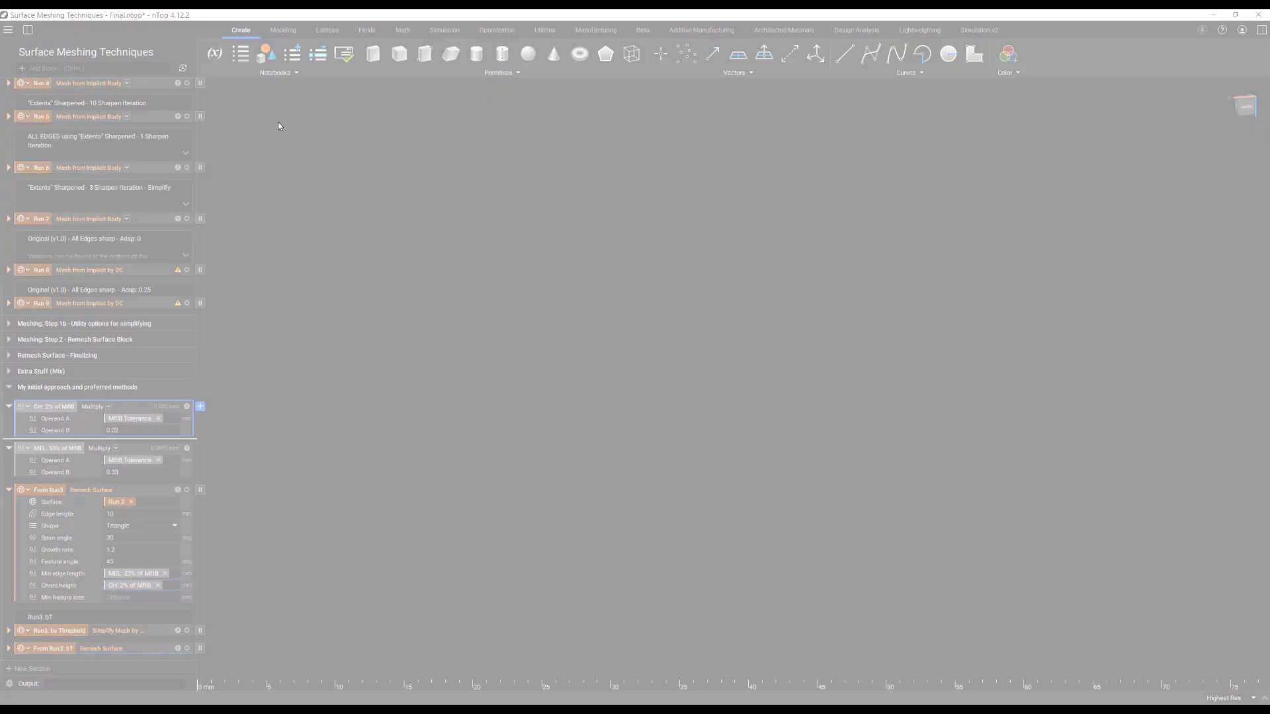
left_click_drag(266, 109, 1159, 643)
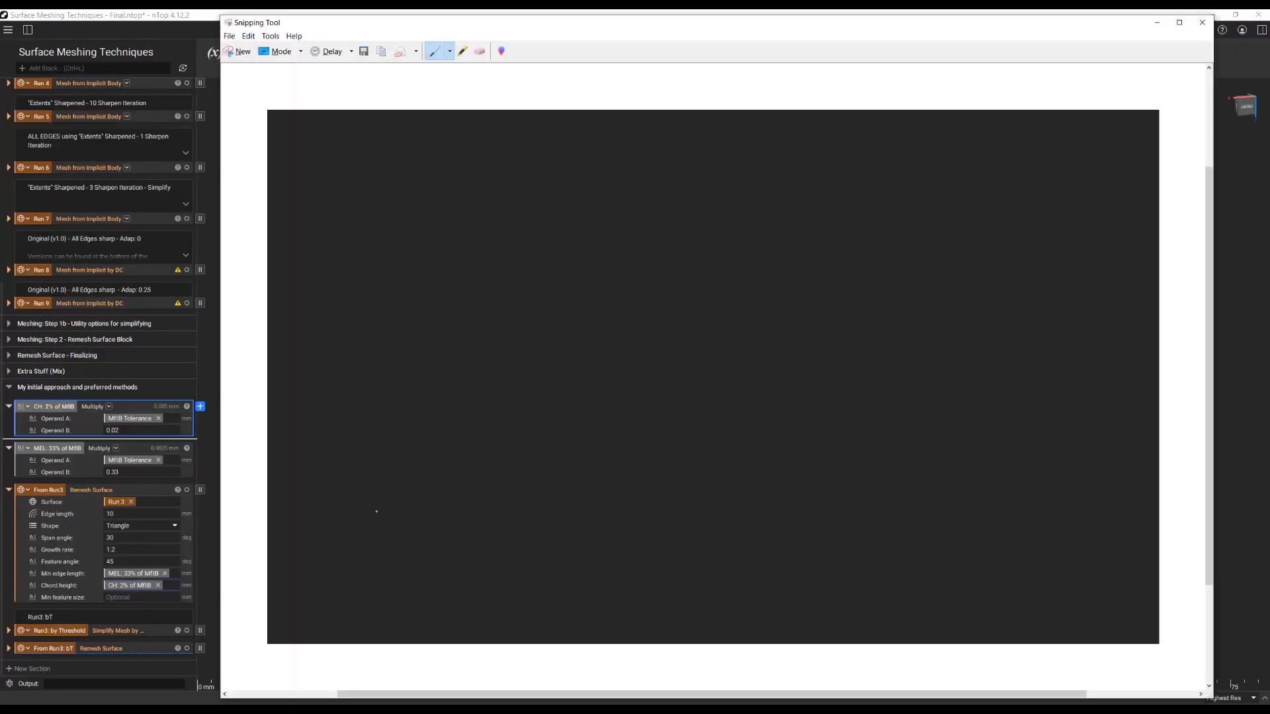
Sketch red chart axes on the snip: a horizontal CH % axis from 1% to 10%, and vertical axes labelled t and EC
mouse_move(378, 510)
left_mouse_down()
mouse_move(587, 525)
mouse_move(1018, 515)
left_mouse_up()
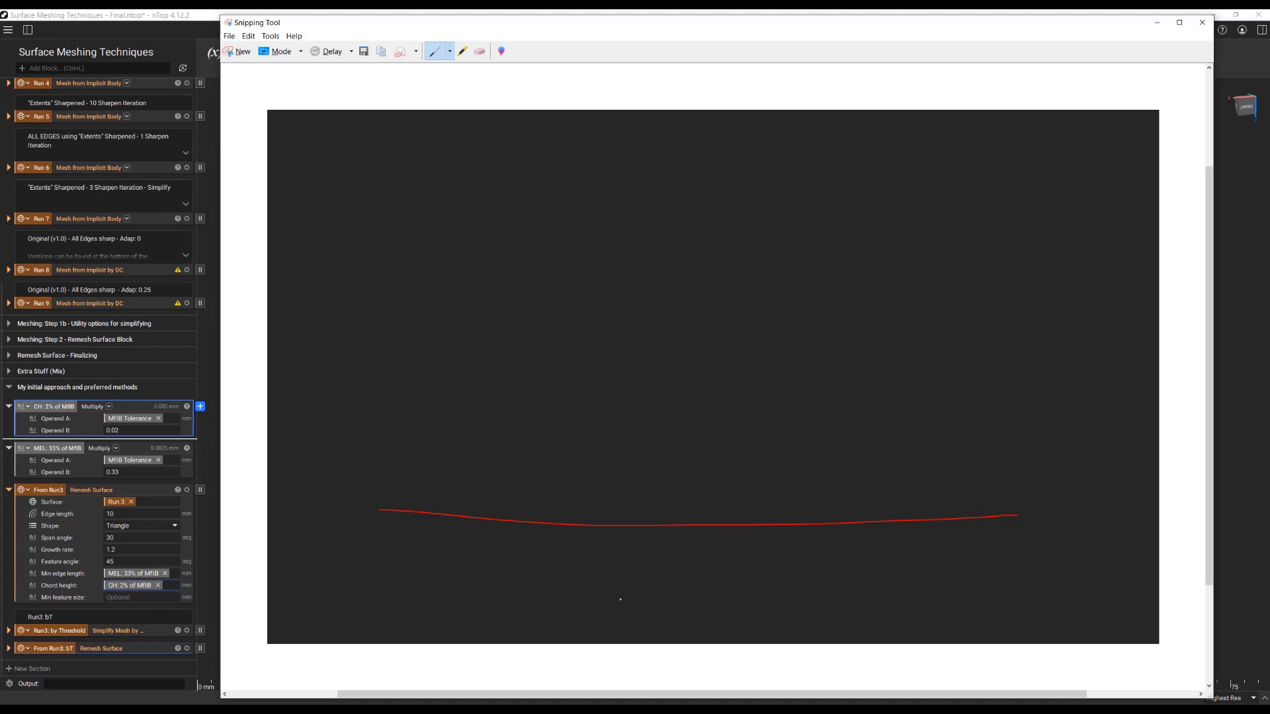
mouse_move(626, 607)
left_mouse_down()
mouse_move(633, 595)
mouse_move(713, 595)
mouse_move(708, 609)
left_mouse_up()
left_click_drag(393, 538, 404, 560)
left_click_drag(1021, 544, 1006, 566)
left_click_drag(1012, 561, 1013, 563)
left_click_drag(1019, 513, 1005, 210)
mouse_move(1055, 352)
left_mouse_down()
mouse_move(1056, 374)
mouse_move(1070, 366)
left_mouse_up()
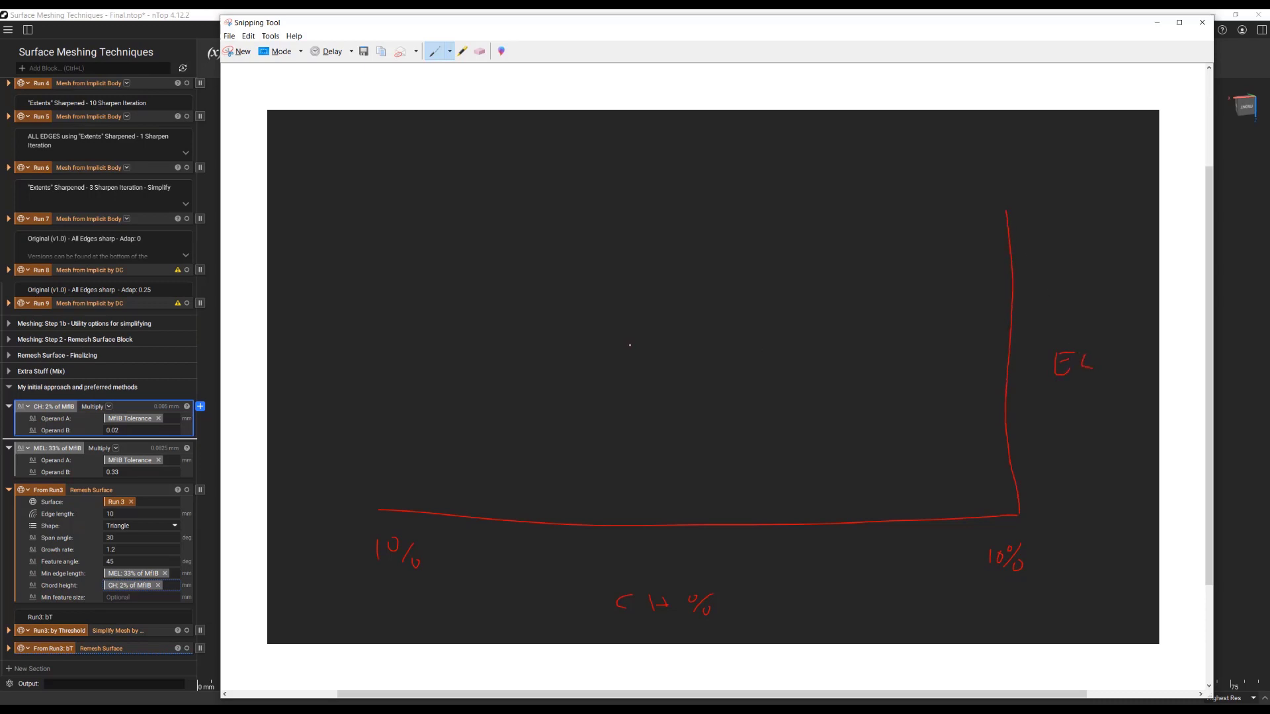
left_click_drag(377, 509, 377, 214)
left_click_drag(309, 340, 301, 369)
Set the custom pen color to Lime and draw a roughly horizontal line across the middle of the chart
left_click(450, 52)
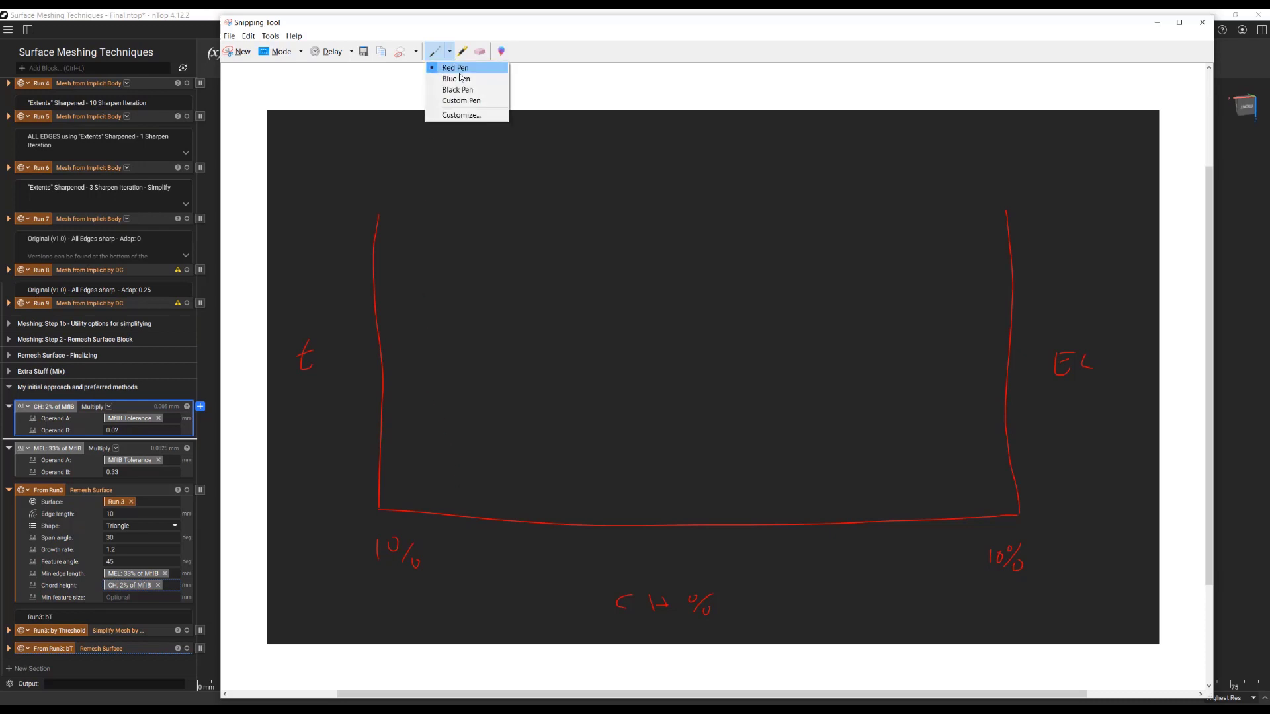
left_click(471, 116)
left_click(328, 74)
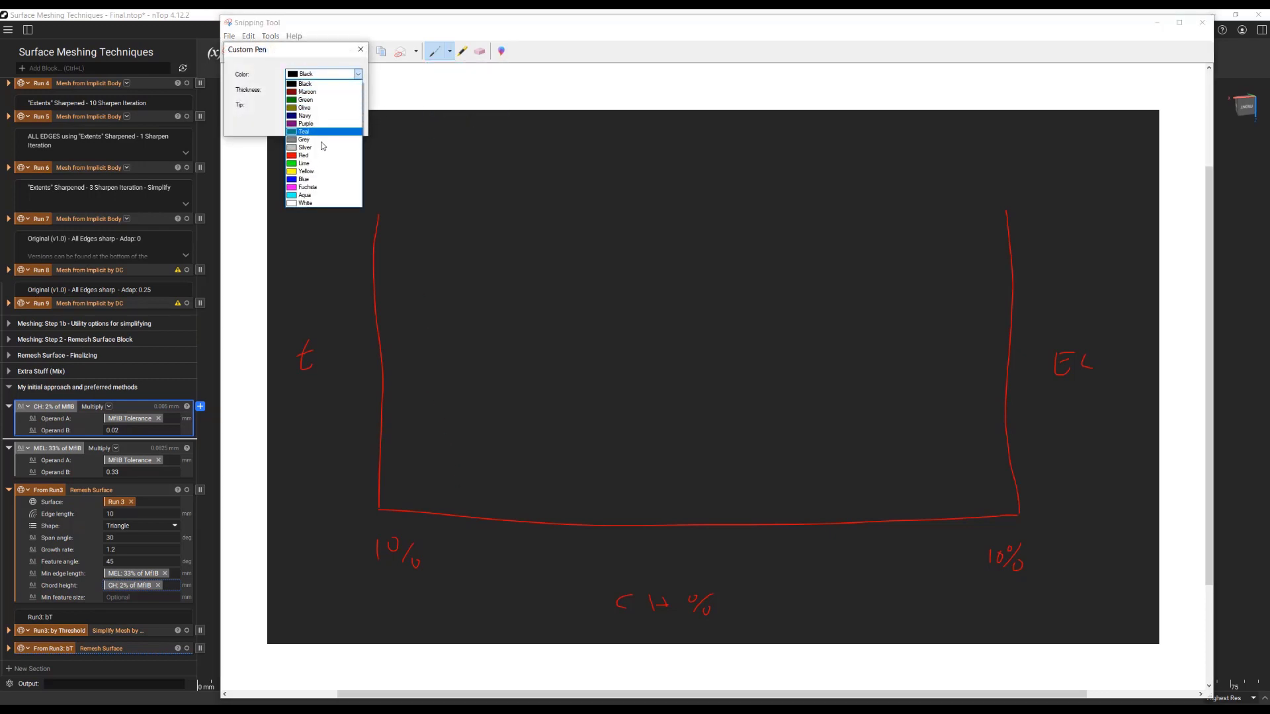
left_click(304, 163)
left_click(304, 125)
left_click_drag(423, 345, 939, 343)
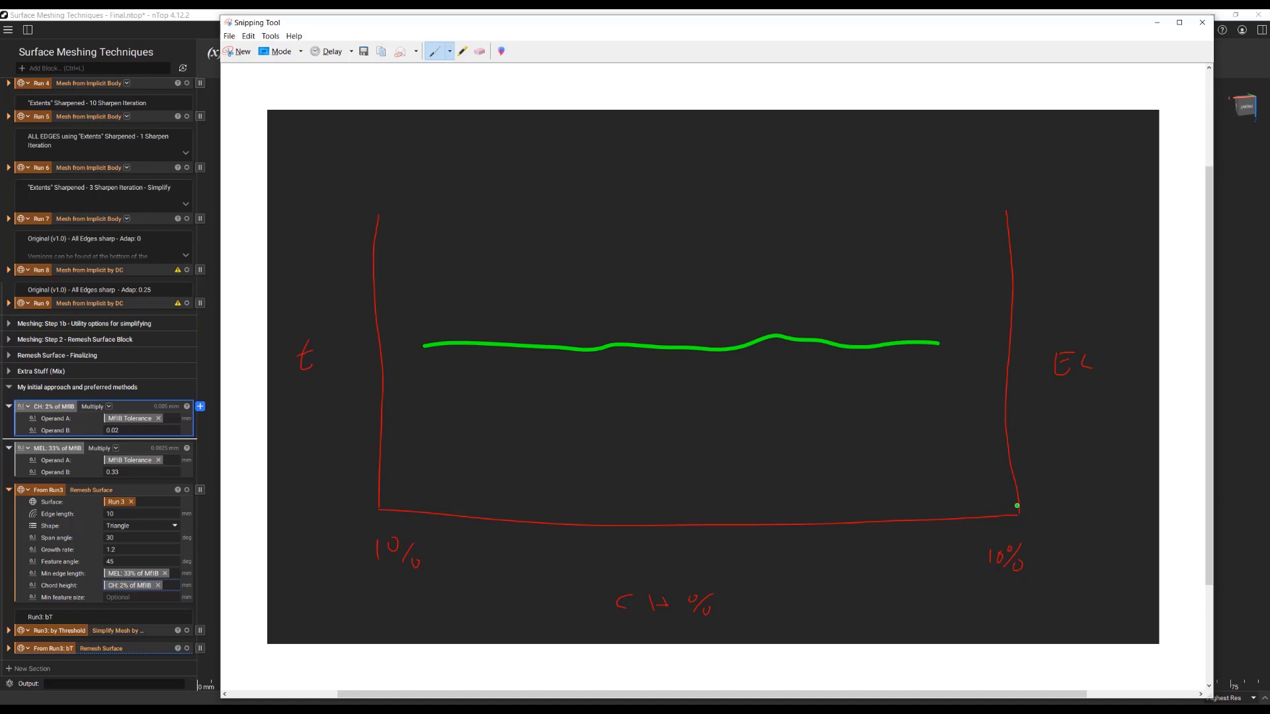
With the red pen, add two vertical limit lines, a U-shaped curve and horizontal-axis ticks, and return to nTop
left_click(449, 51)
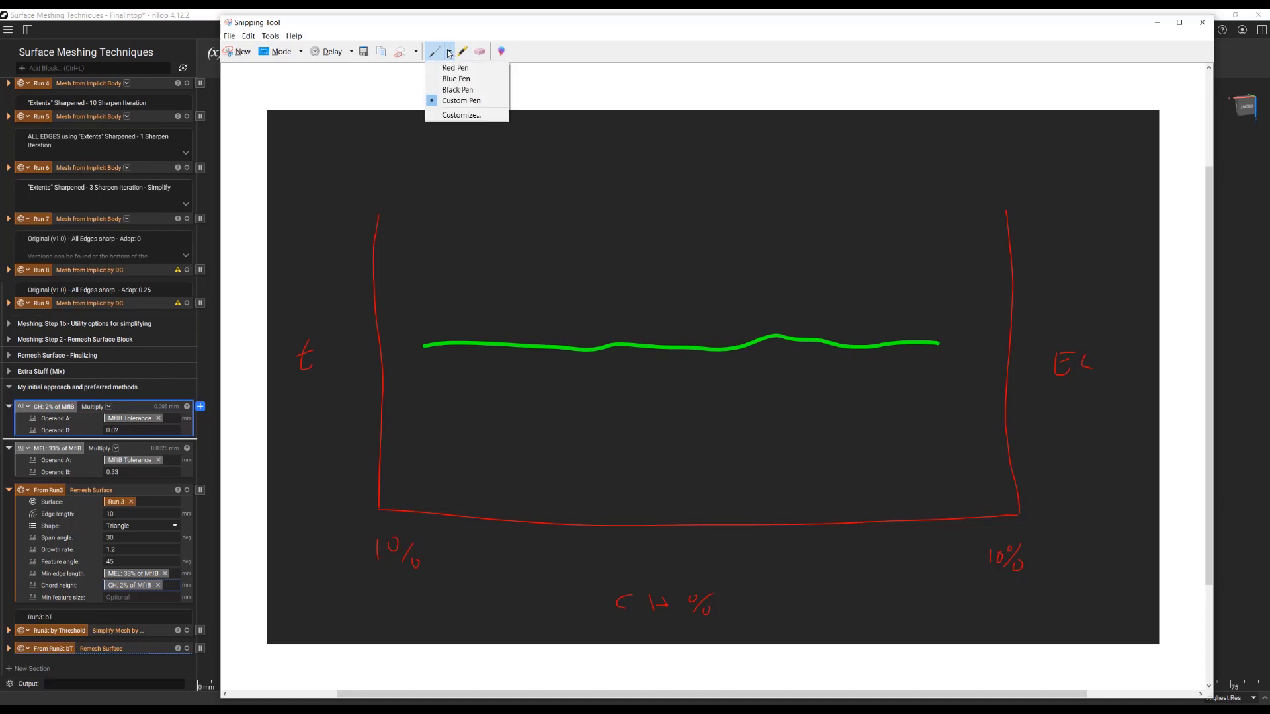
left_click(455, 68)
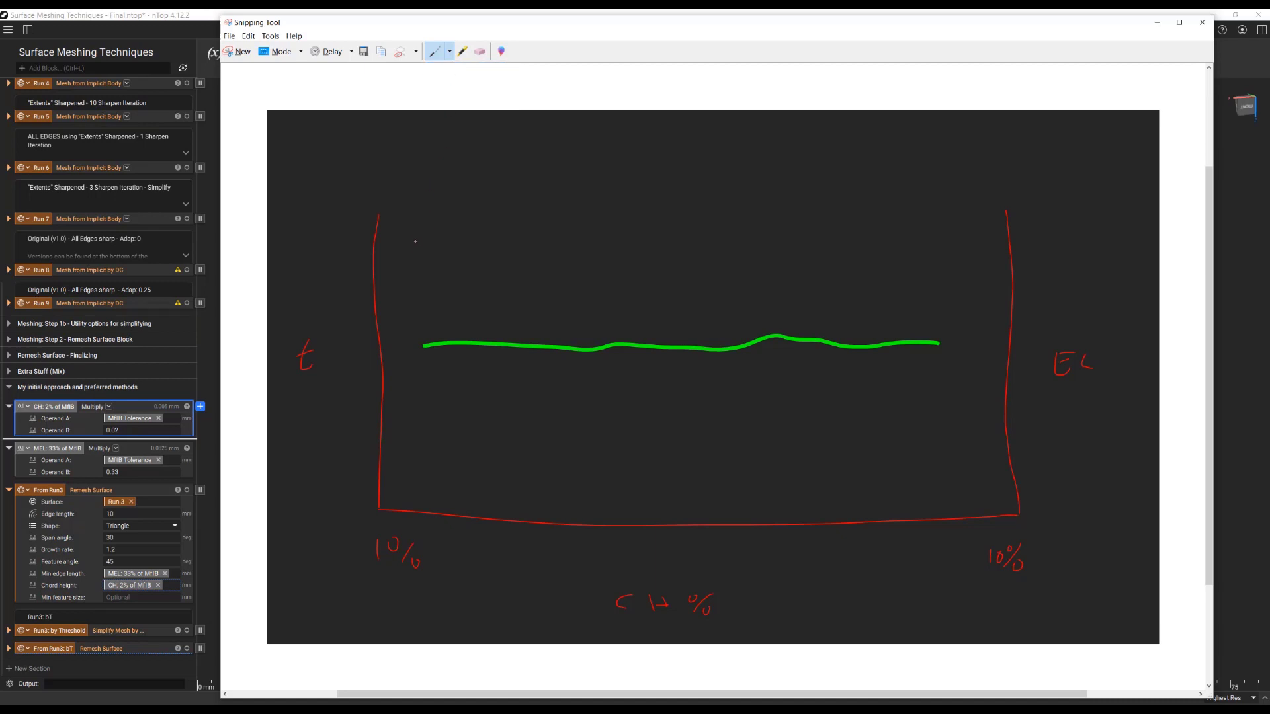
left_click_drag(418, 239, 417, 486)
left_click_drag(955, 287, 962, 514)
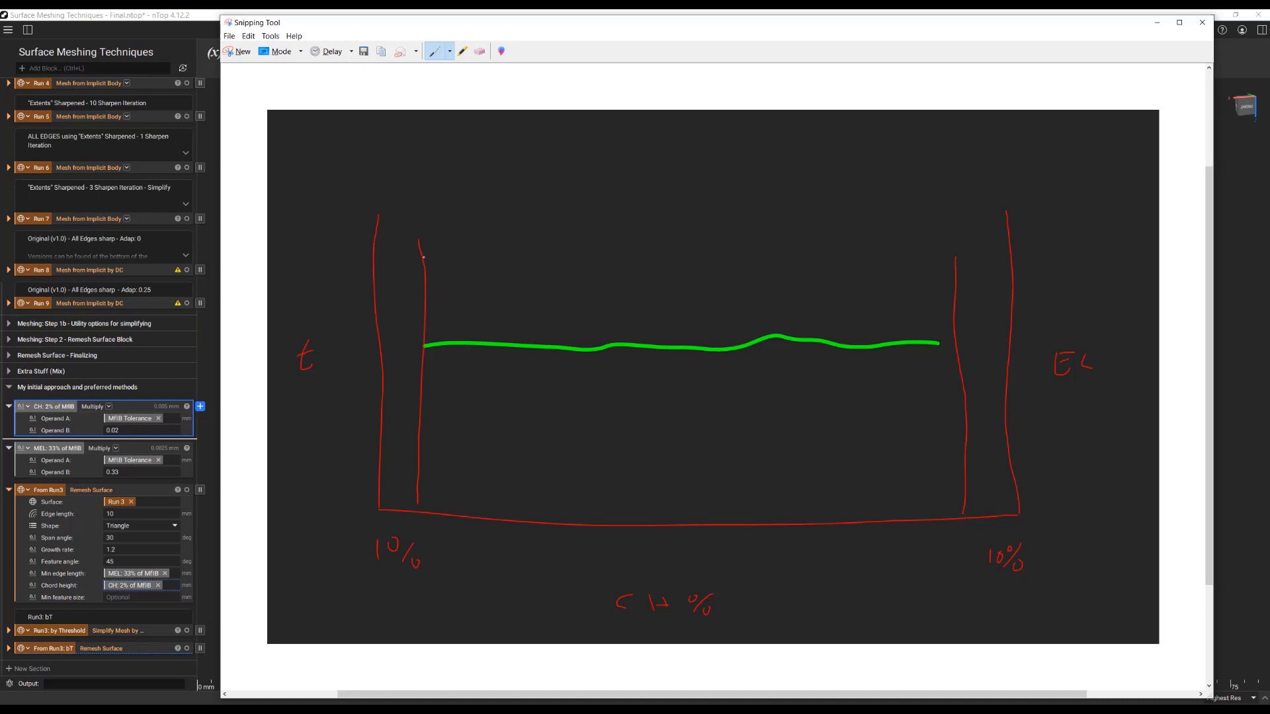
mouse_move(418, 254)
left_mouse_down()
mouse_move(476, 387)
mouse_move(540, 451)
mouse_move(688, 438)
mouse_move(831, 355)
mouse_move(968, 236)
left_mouse_up()
left_click_drag(604, 521, 603, 540)
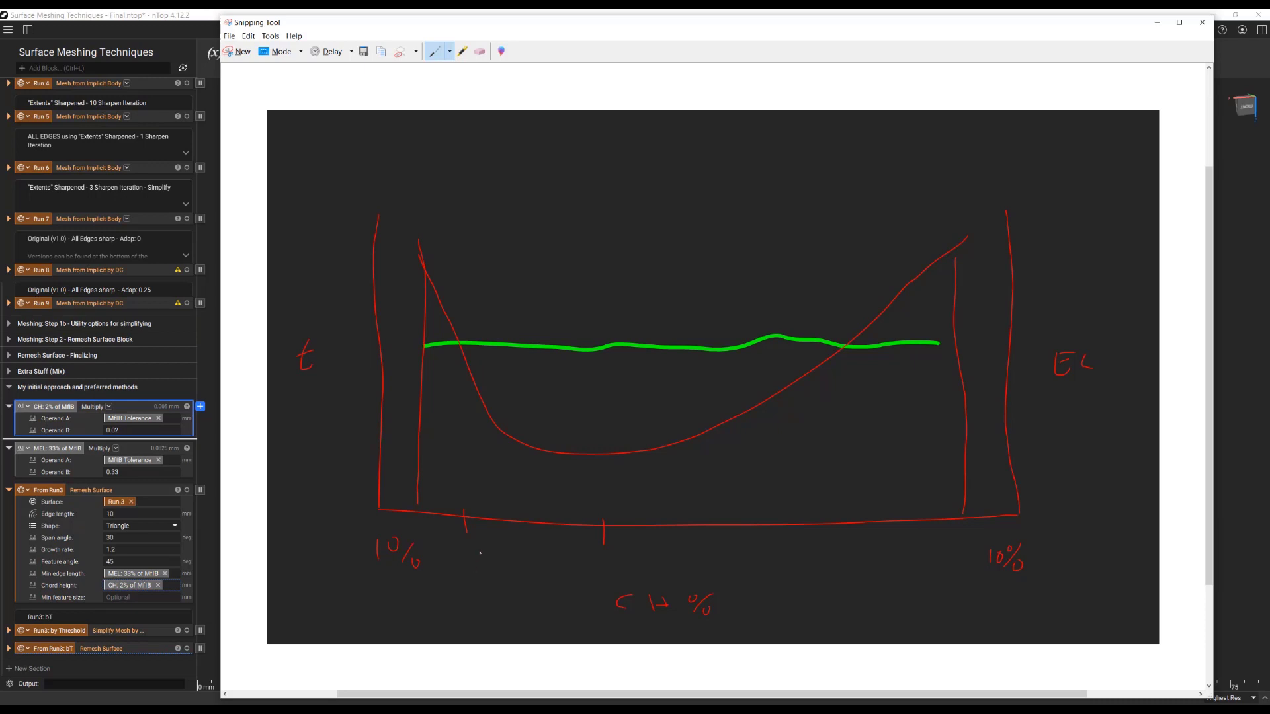
left_click(1157, 22)
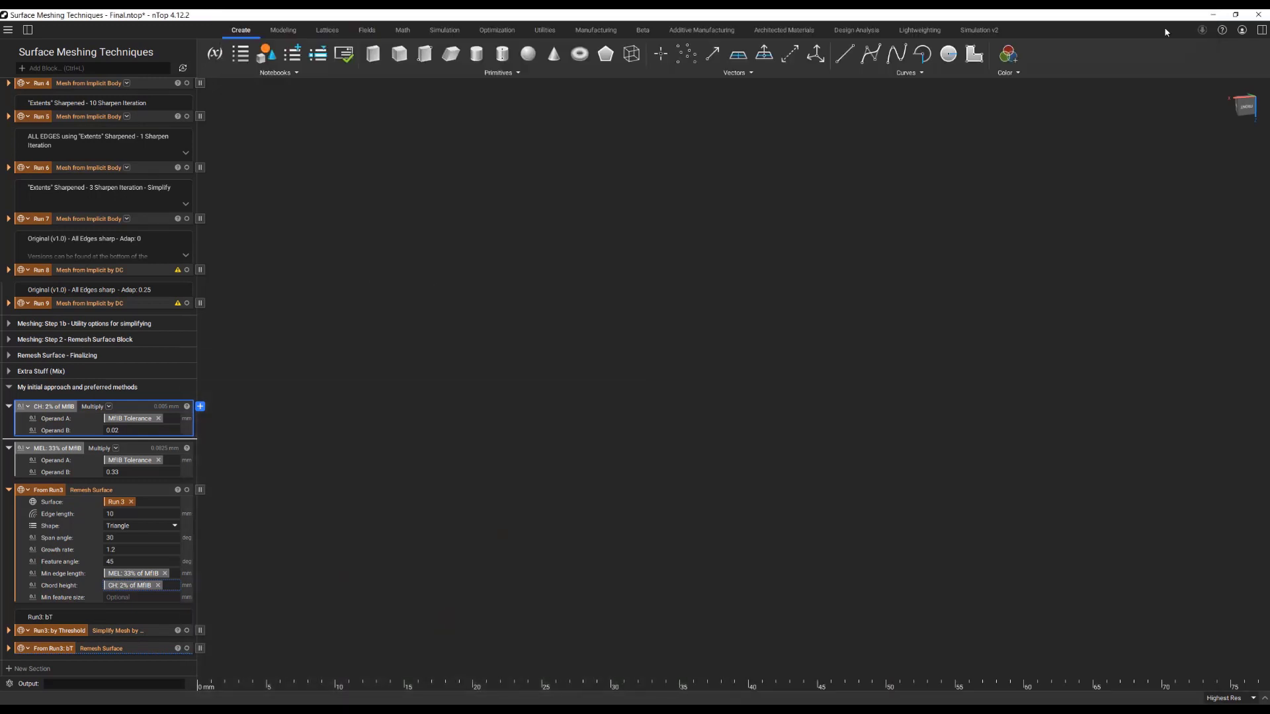
Collapse the CH: 2% of MfIB and MEL: 33% of MfIB blocks and the Meshing: Step 1a section
left_click(8, 407)
left_click(9, 448)
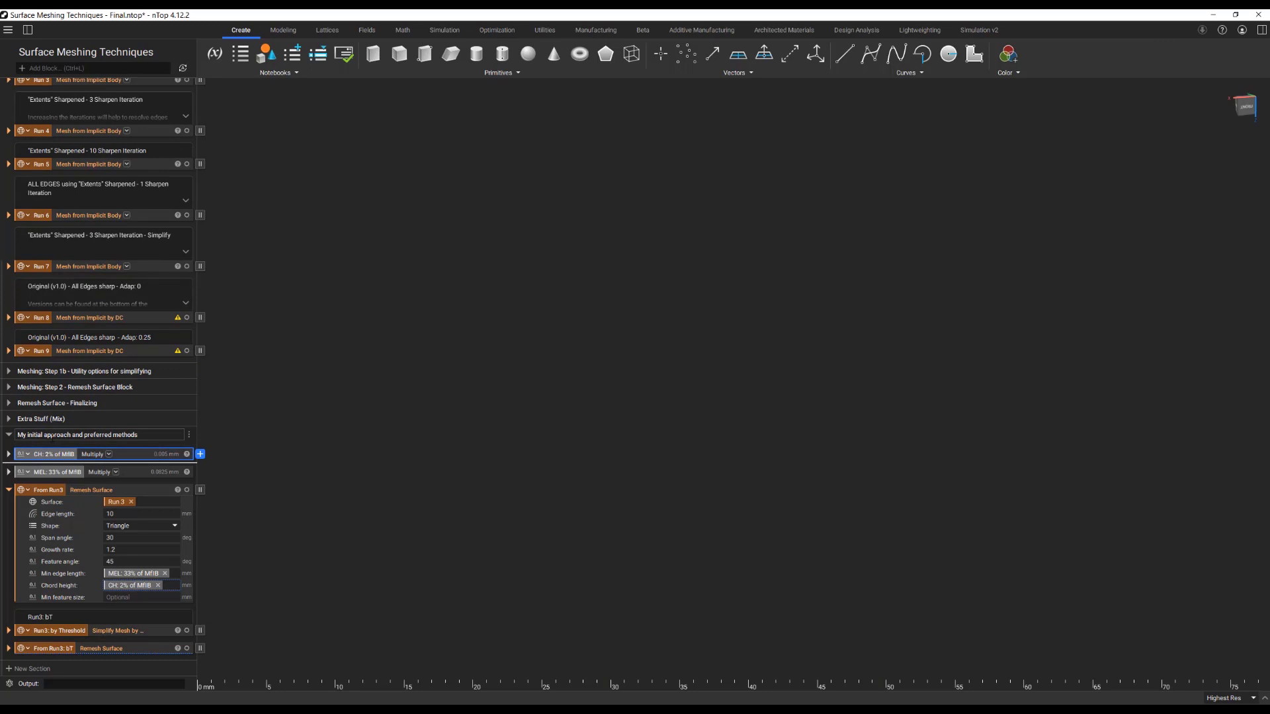
scroll(52, 437, "up", 5)
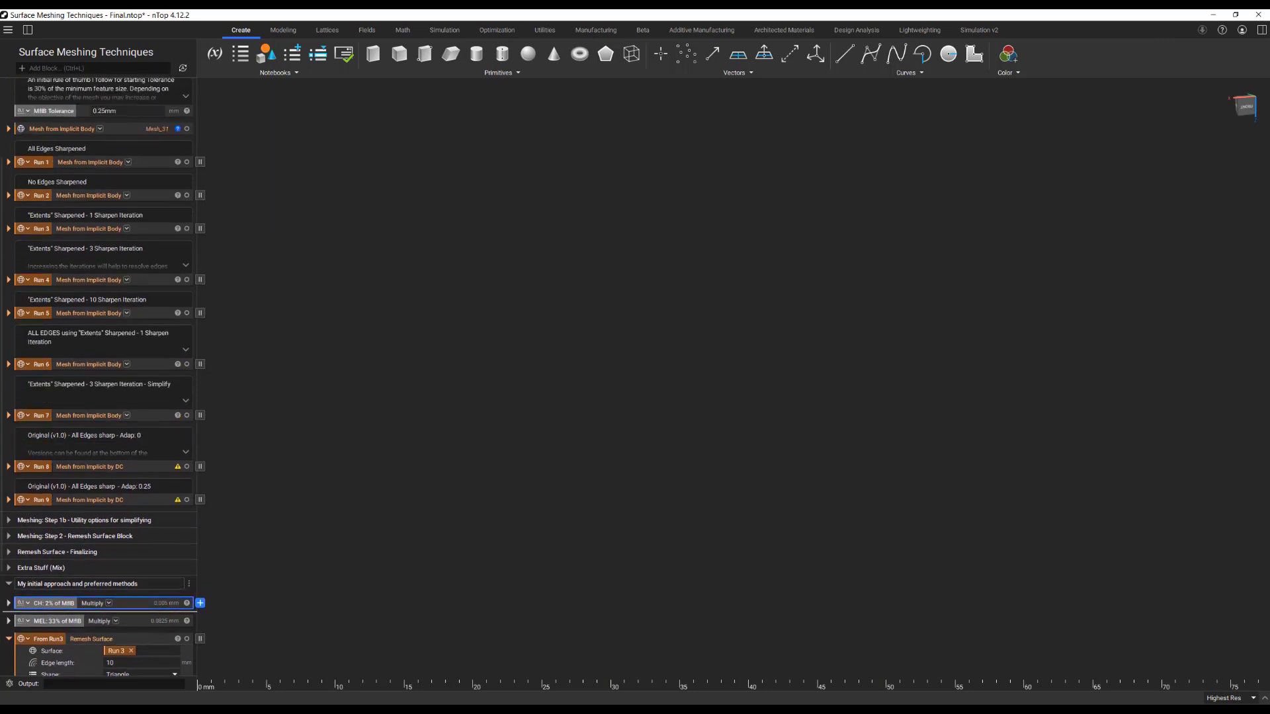
left_click(8, 170)
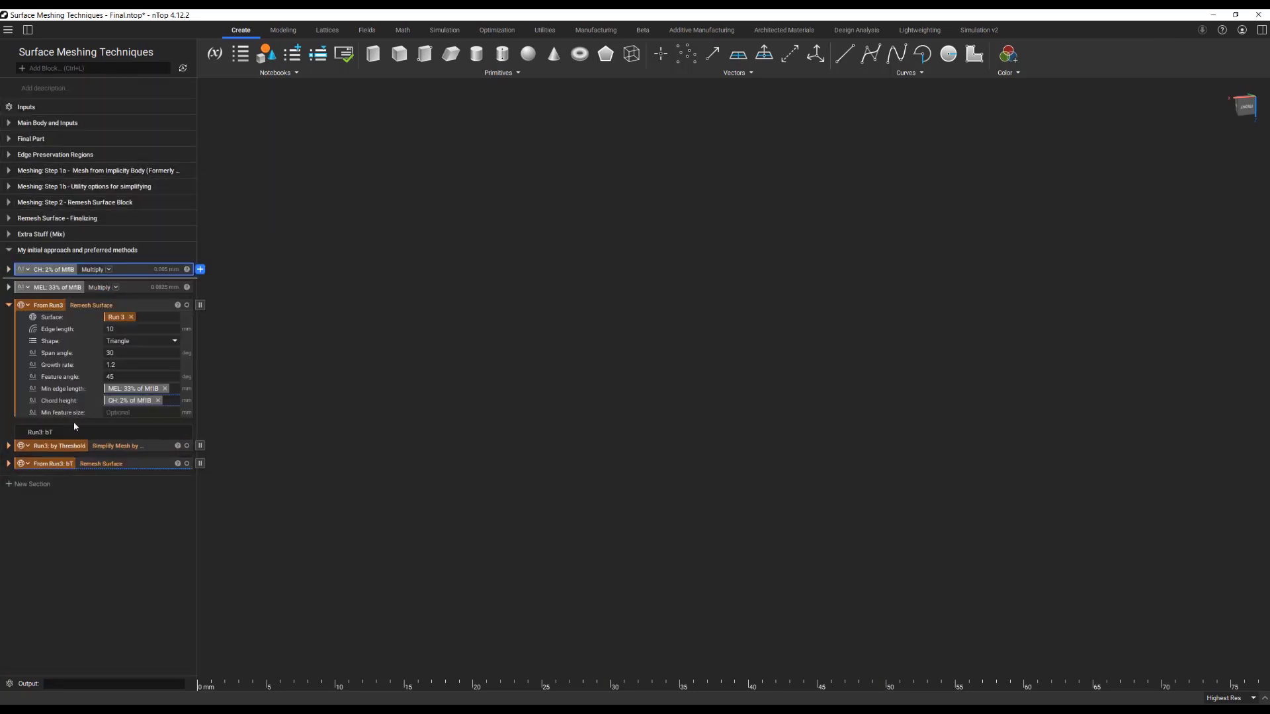
Expand the Run3: by Threshold and From Run3: bT blocks to compare their inputs with the From Run3 remesh
left_click(9, 446)
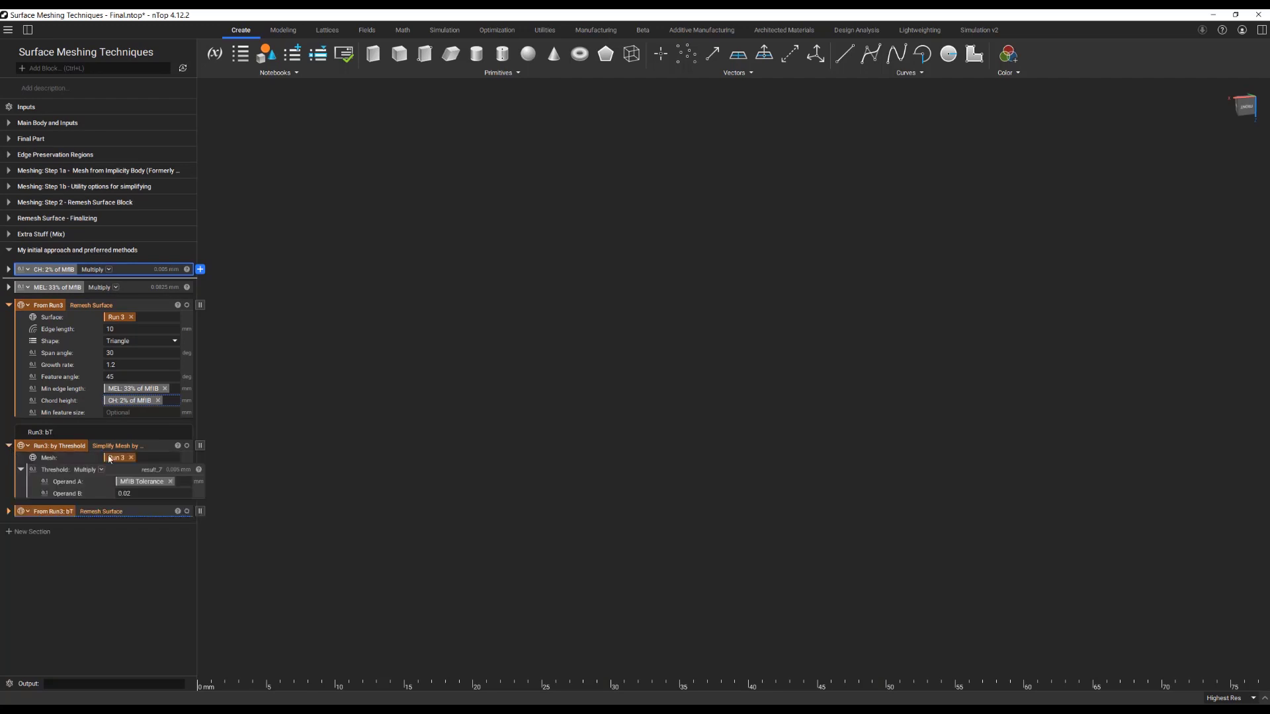
left_click(130, 447)
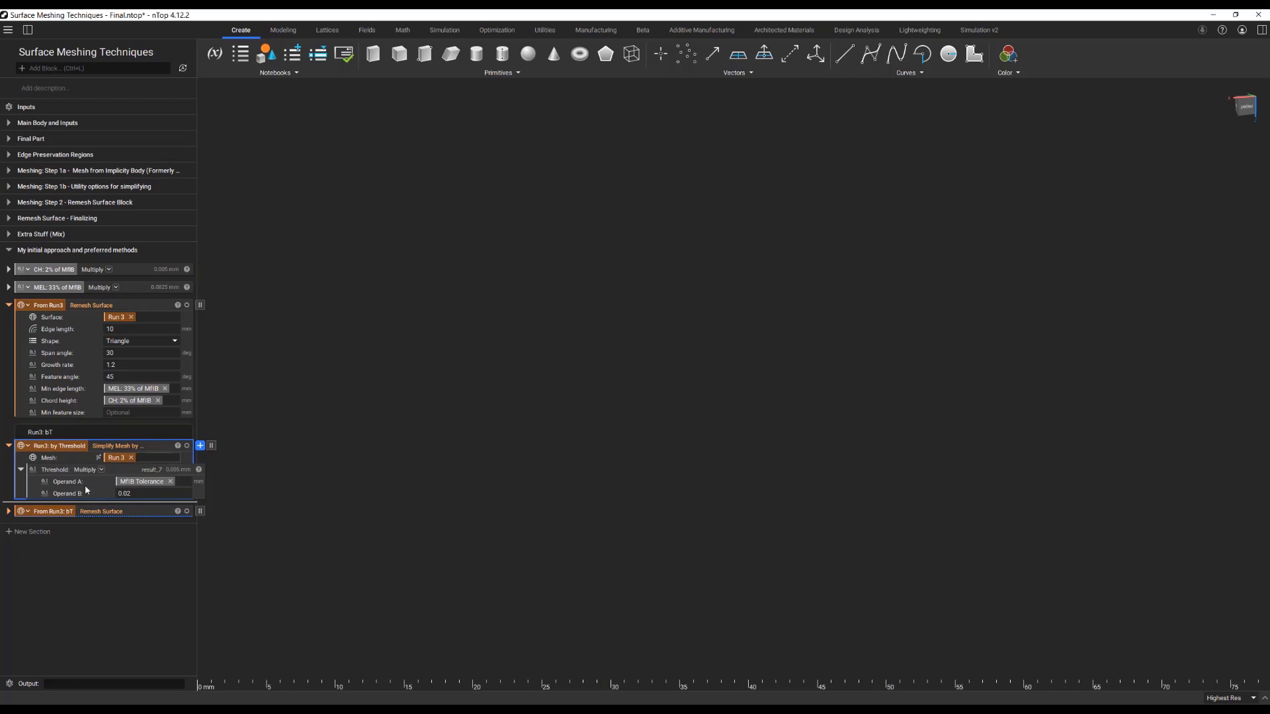
left_click(9, 512)
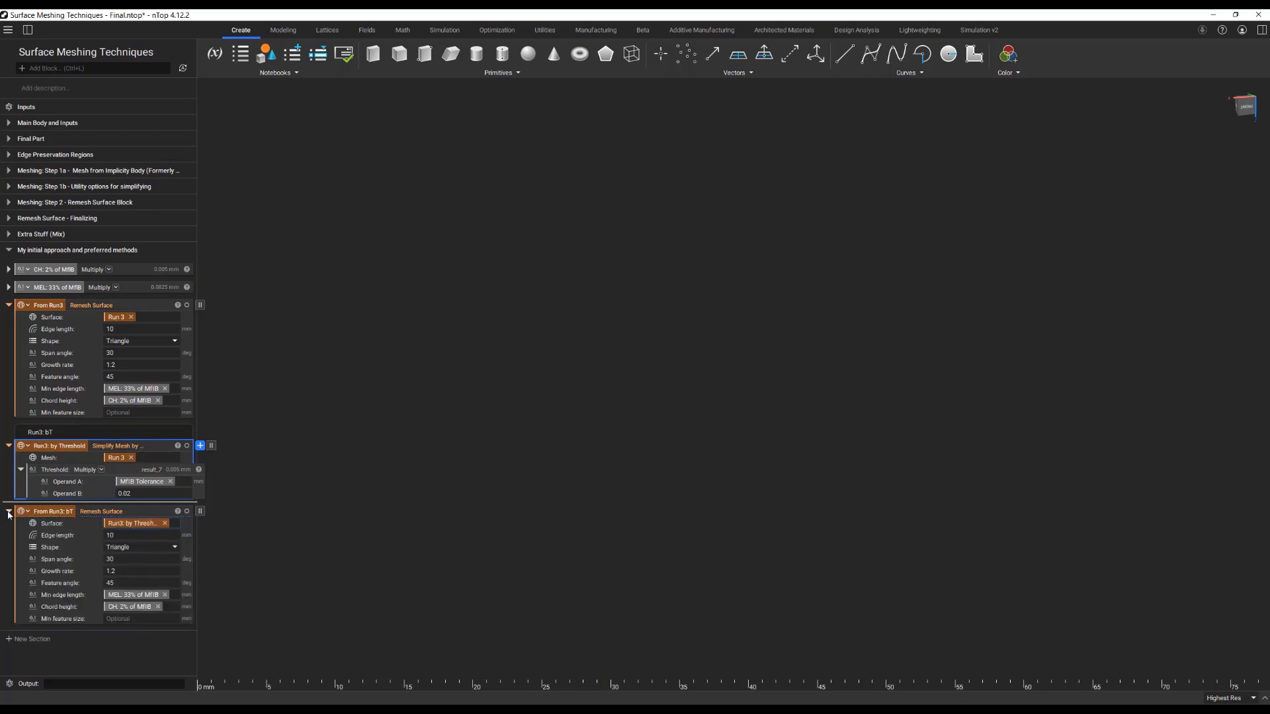
left_click(90, 311)
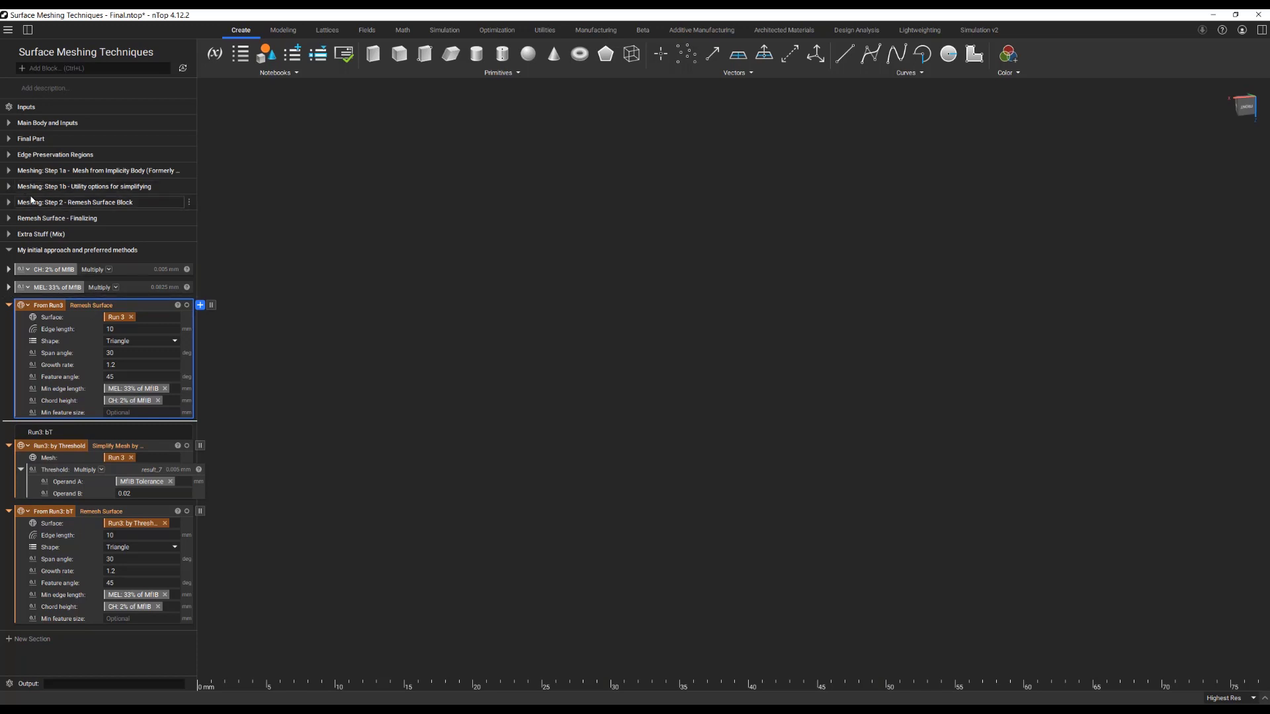
Check Run 3's face count in the Meshing: Step 1a section, and collapse the section again
left_click(8, 171)
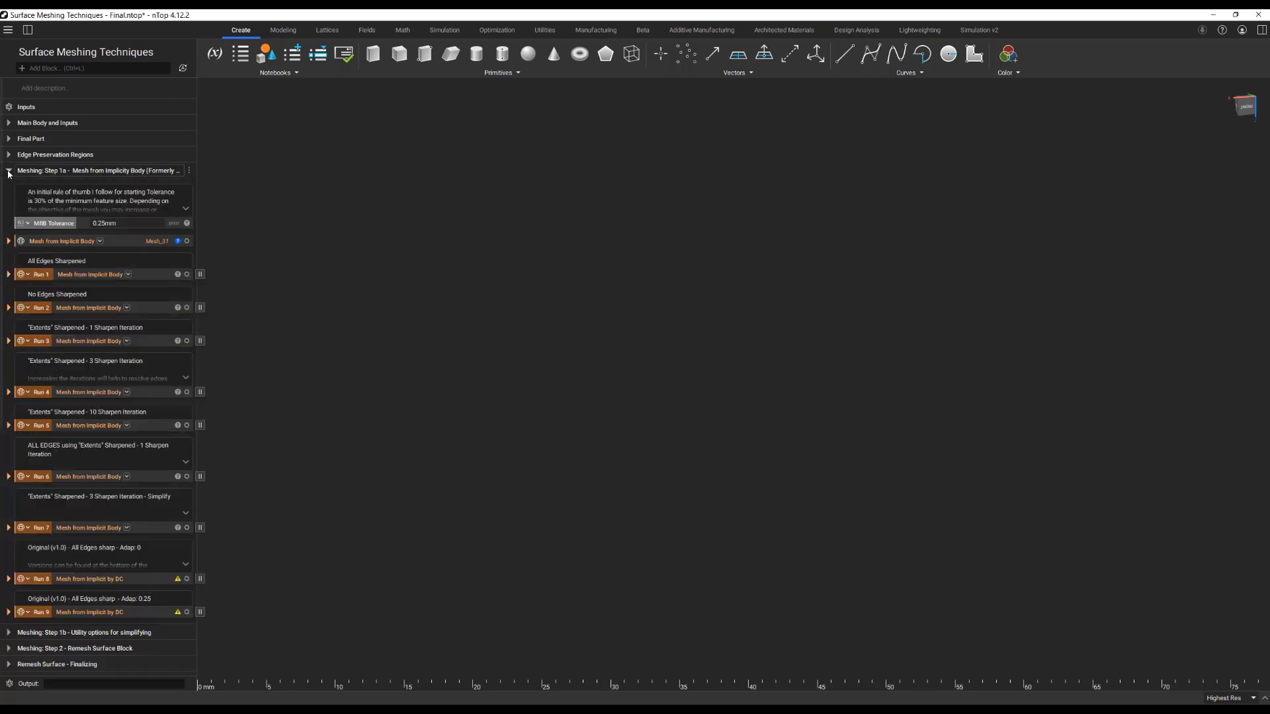
left_click(178, 341)
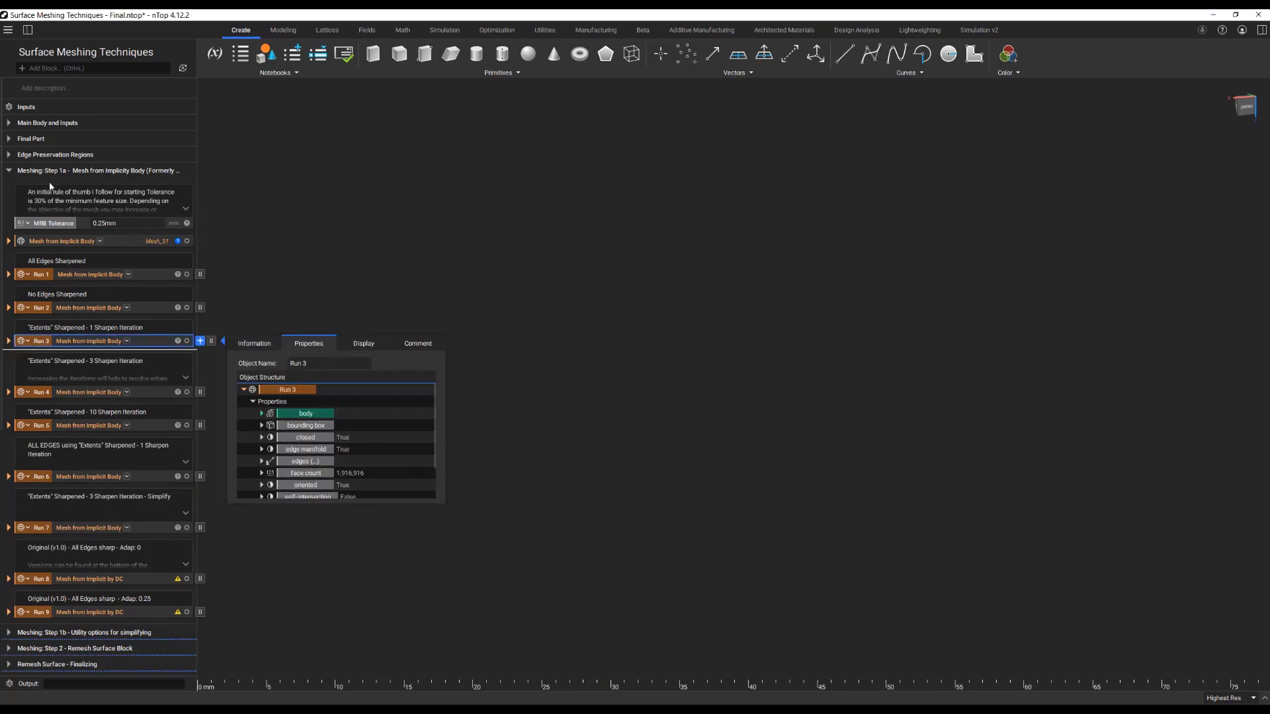
left_click(9, 170)
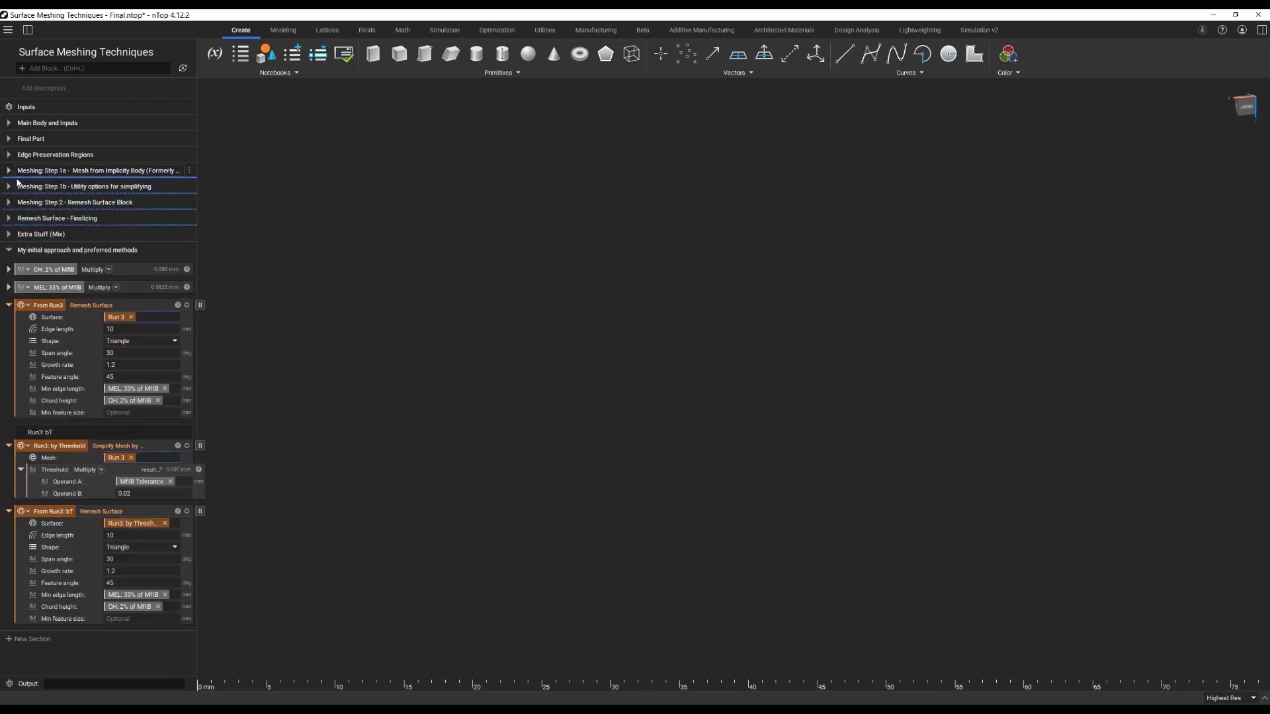
Check the face count of the Run3: by Threshold mesh and select the From Run3: bT block
left_click(83, 444)
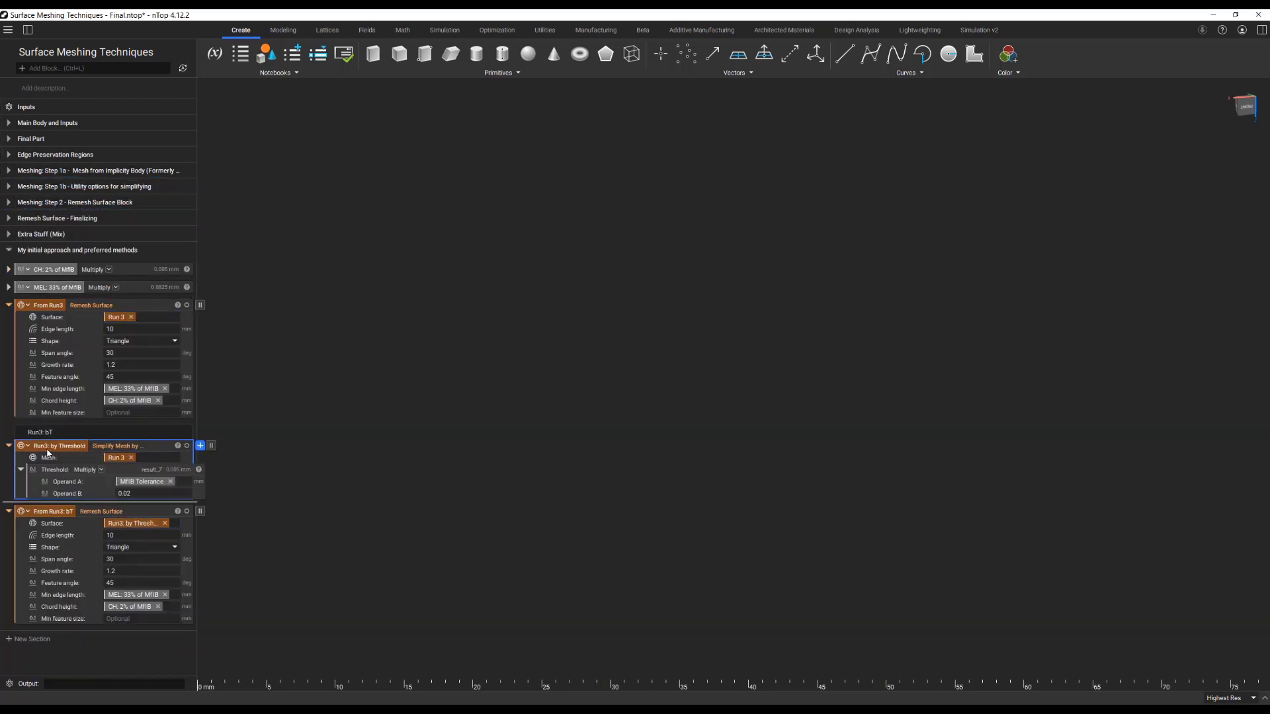
left_click(177, 446)
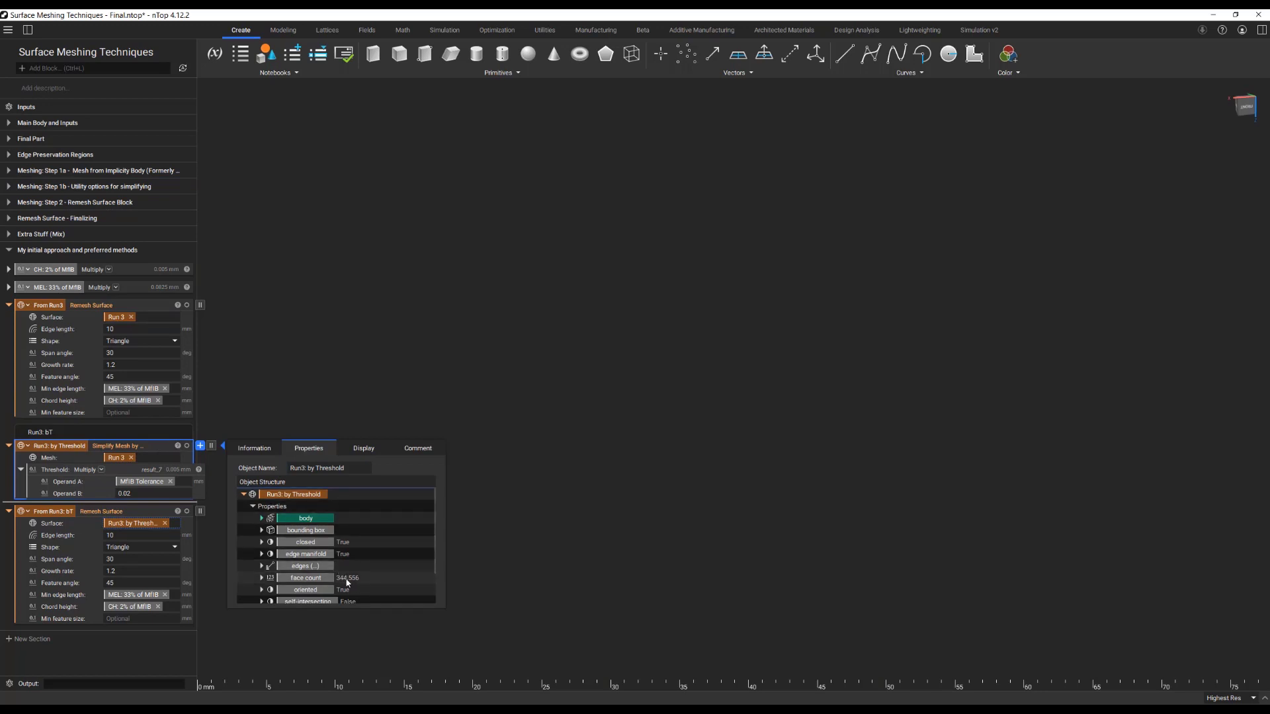
left_click(157, 507)
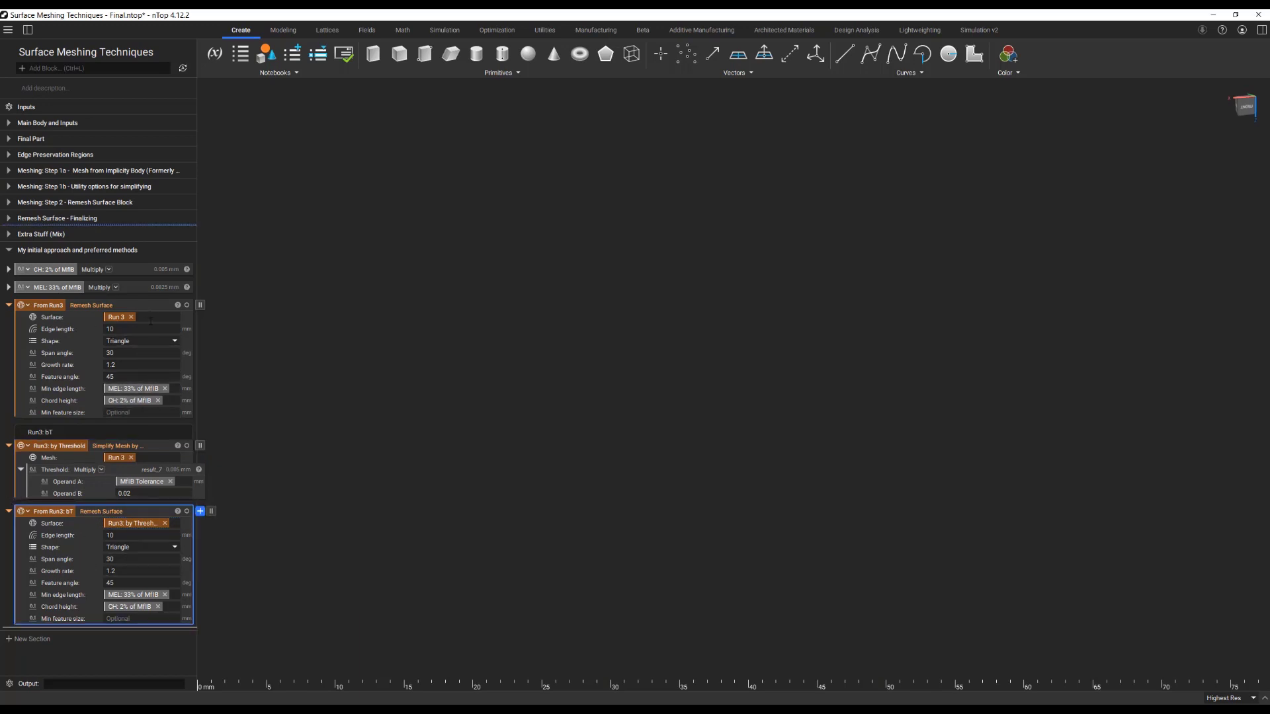
Switch to the Surface Meshing Techniques - Data spreadsheet and examine the "My initial approach and preferred methods" chart
key("alt+Tab")
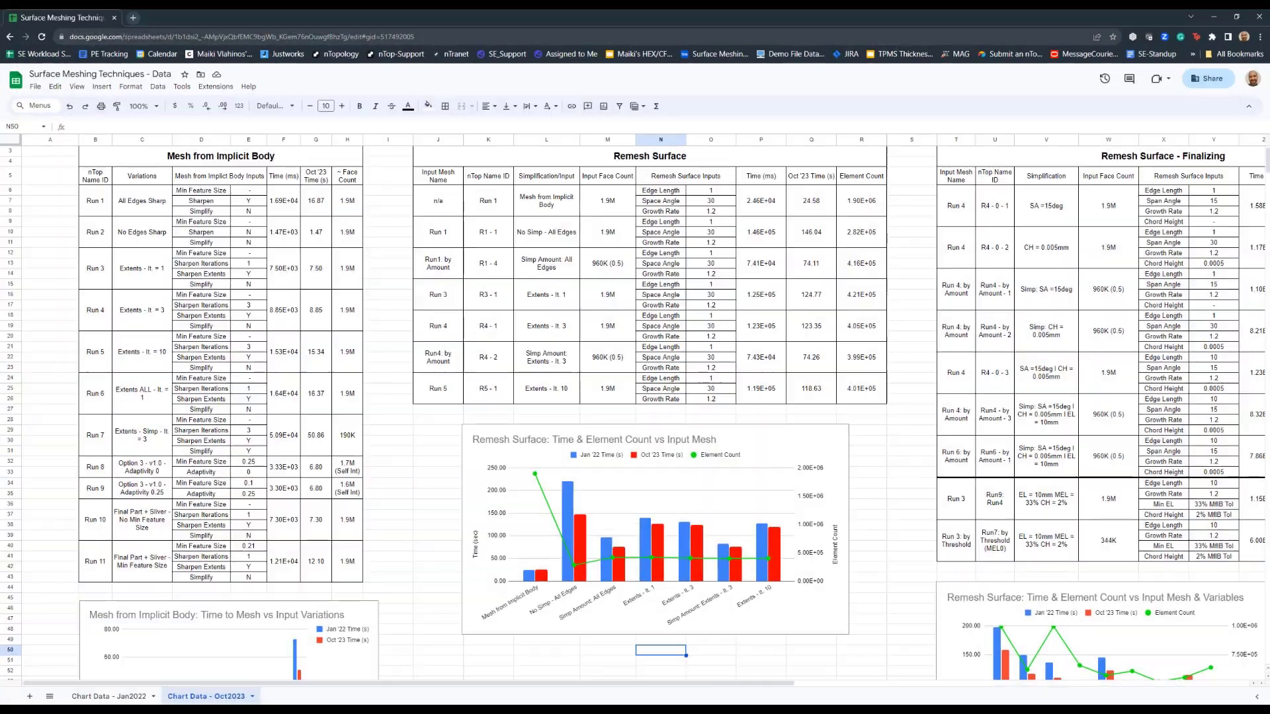
left_click_drag(709, 684, 1145, 684)
left_click(1132, 672)
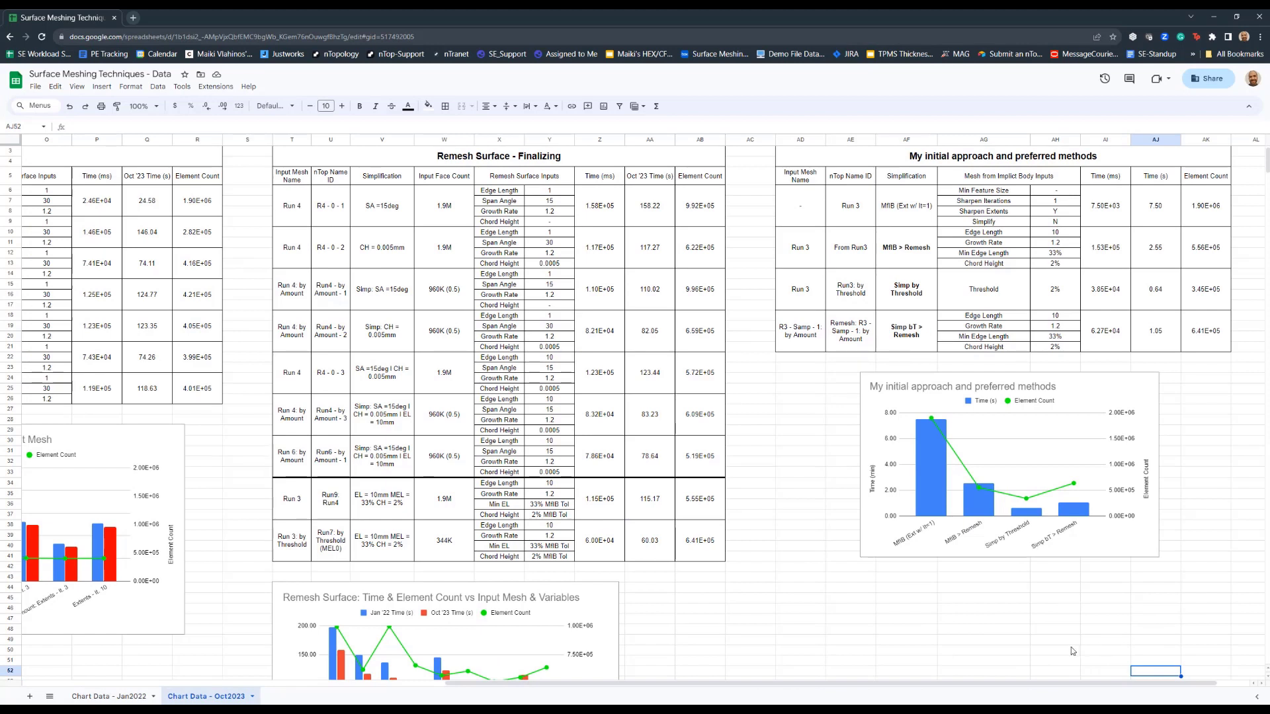
left_click(936, 559)
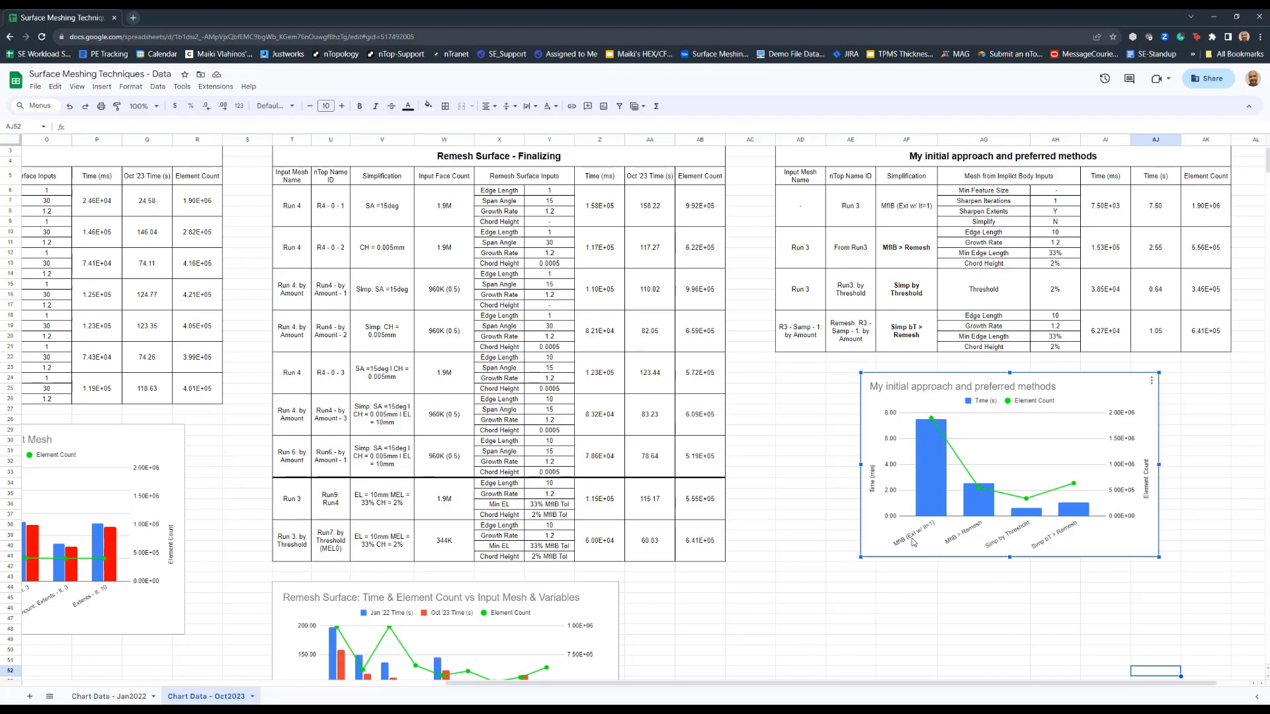
mouse_move(926, 511)
mouse_move(978, 510)
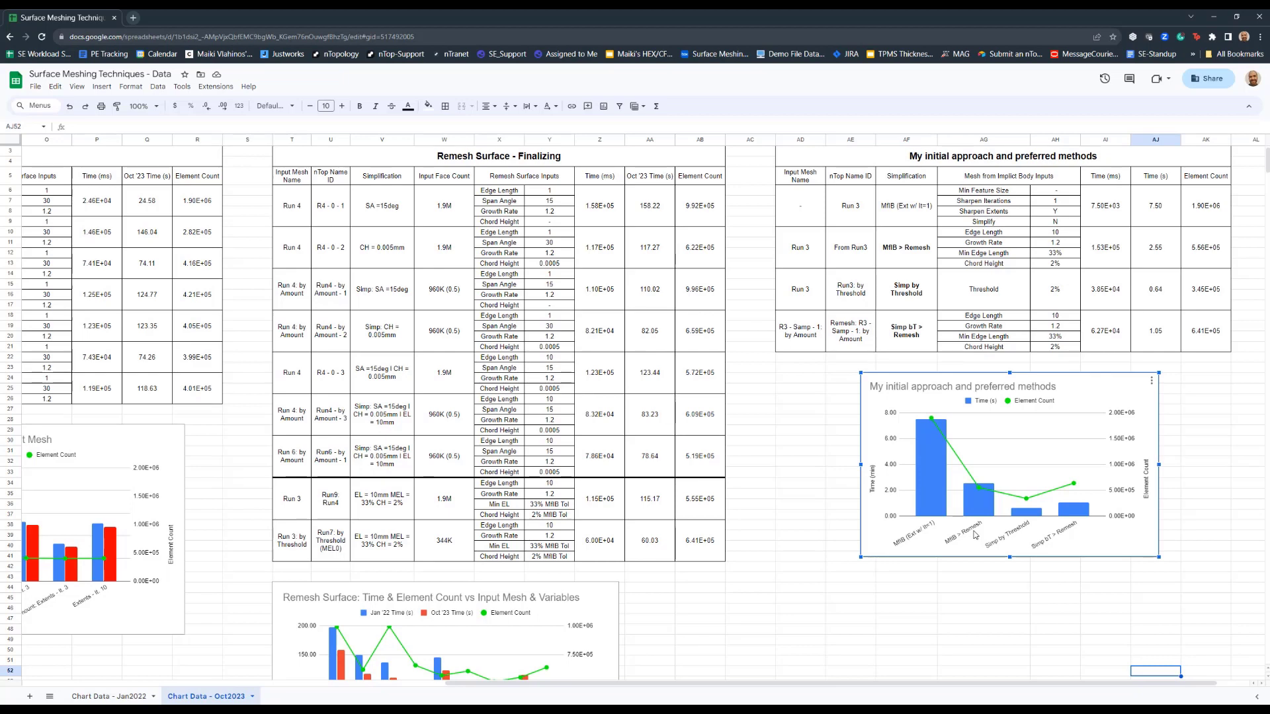
Examine the "Remesh Surface: Time & Element Count vs Input Mesh & Variables" chart and the Run 3: by Threshold table row above it
scroll(975, 534, "down", 3)
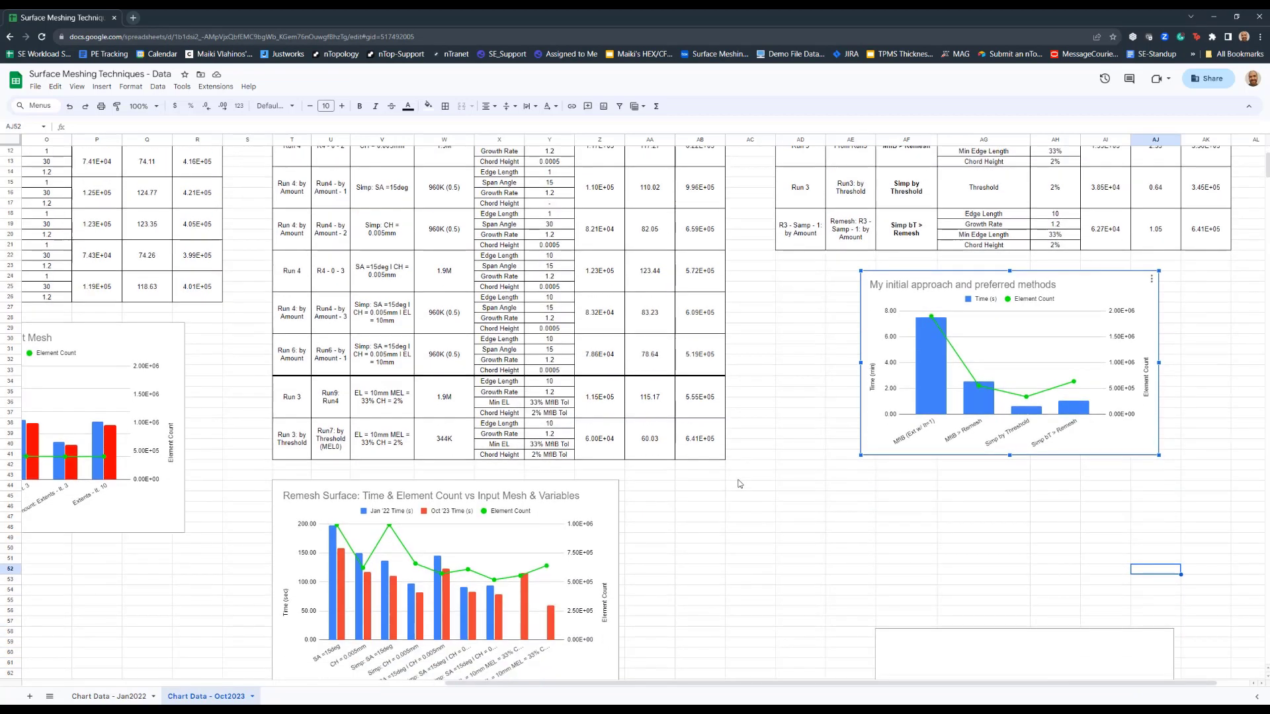
scroll(734, 487, "down", 1)
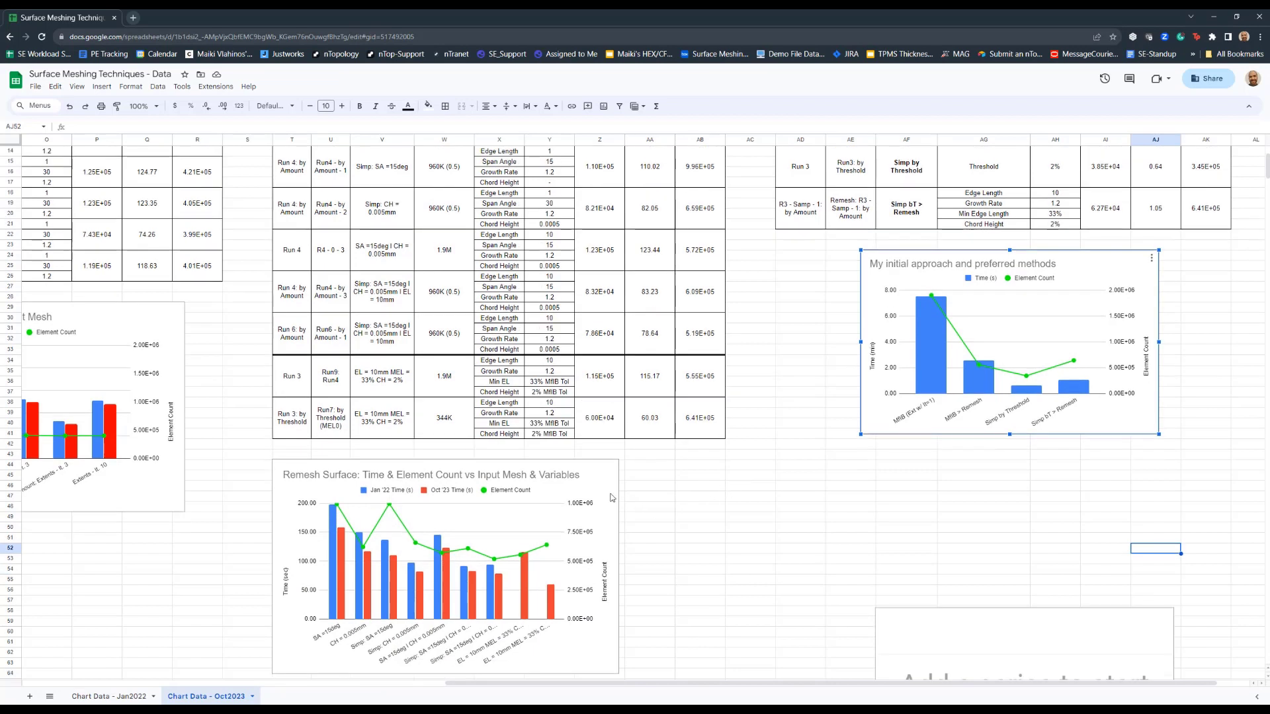
left_click(589, 486)
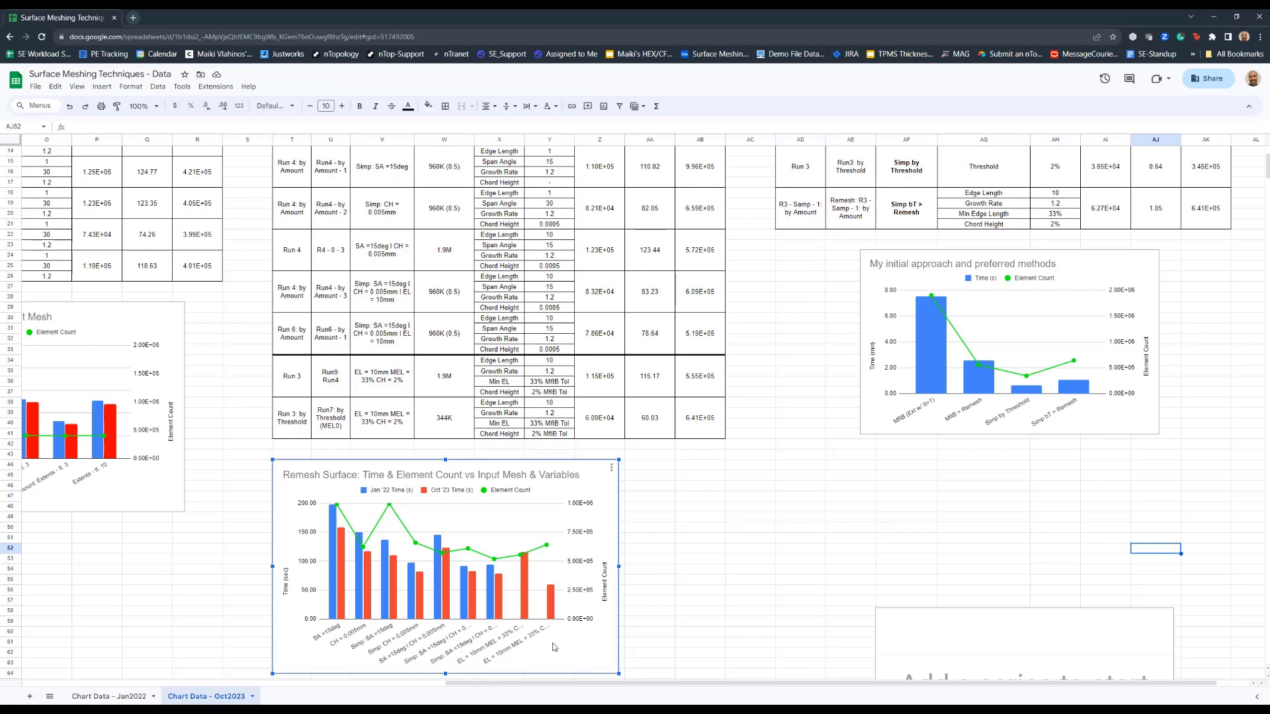
left_click_drag(295, 414, 695, 421)
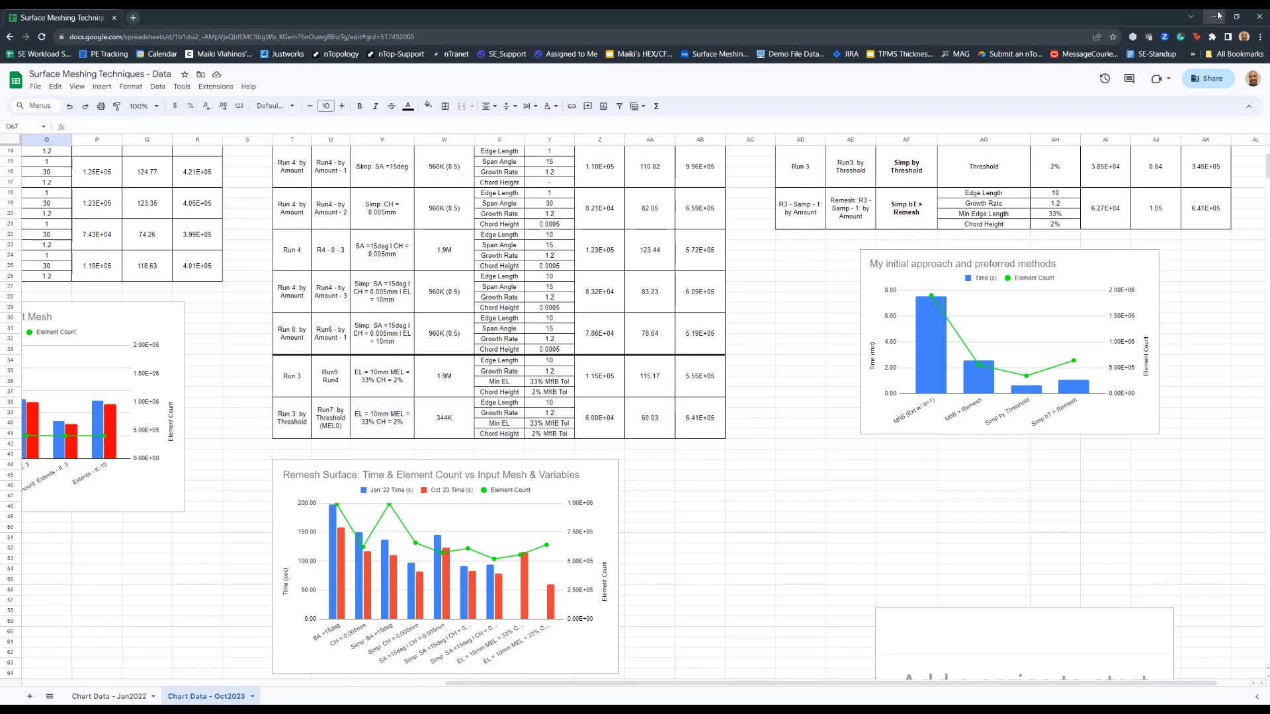
Switch to the Mesh Input Suggestions - Oct2023 notebook in nTop and collapse its Remesh Surface, Starting Mesh and Simplify Steps sections
left_click(1215, 16)
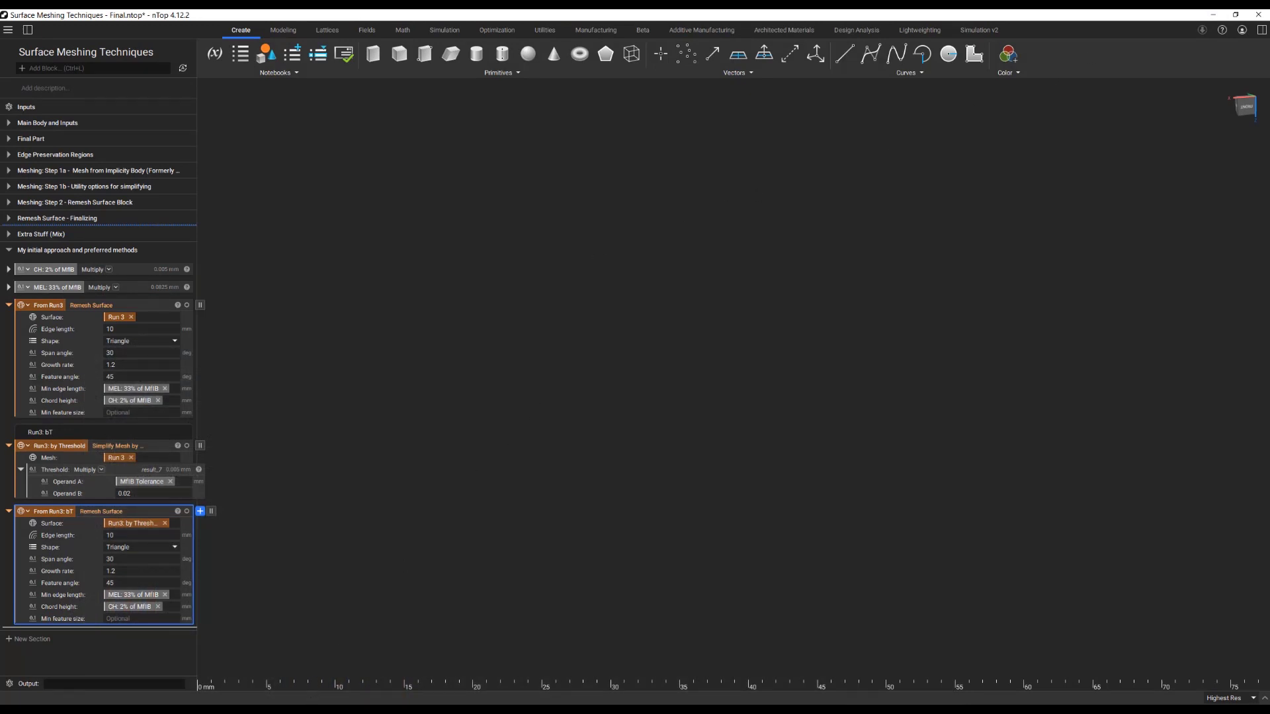
mouse_move(301, 710)
left_click(232, 679)
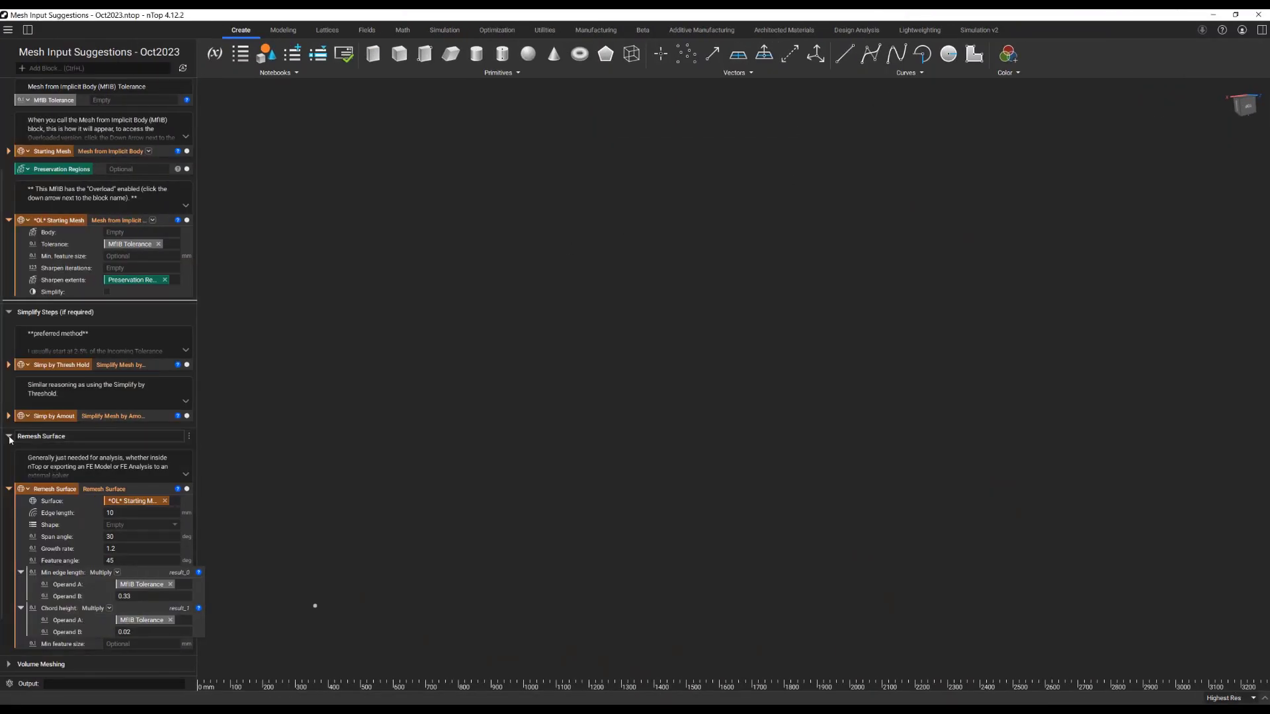
left_click(9, 437)
left_click(9, 339)
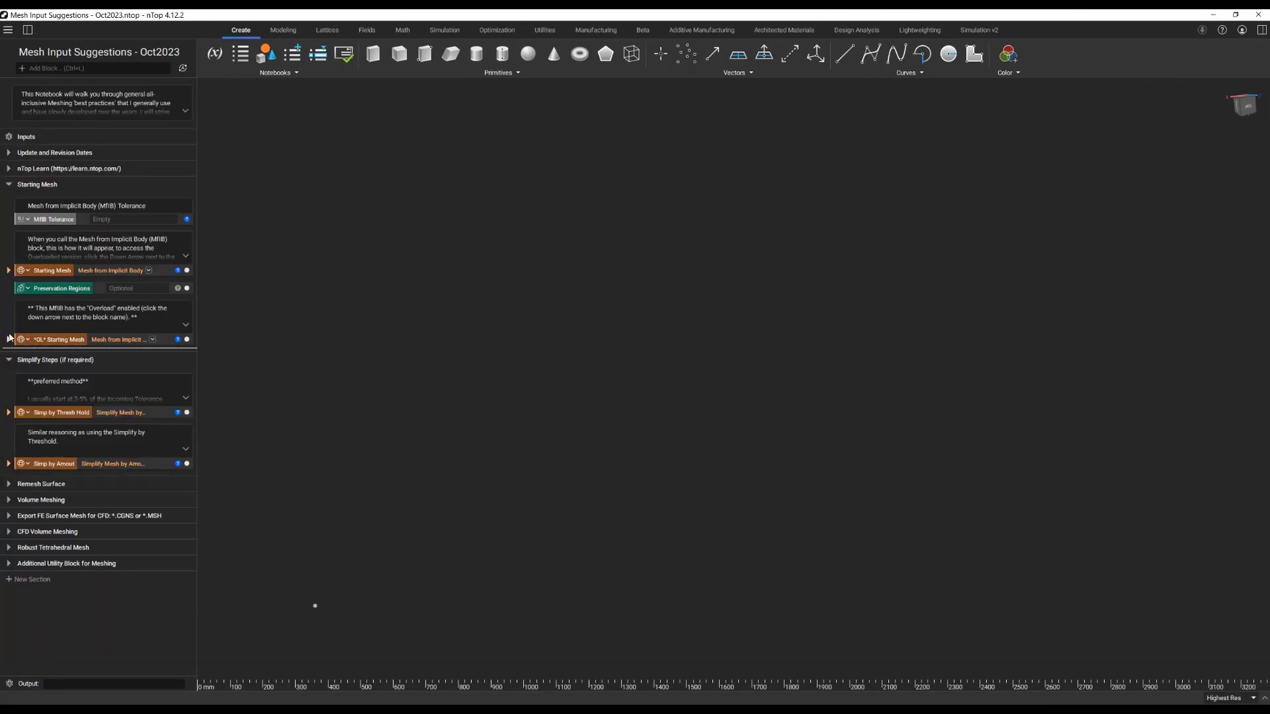
left_click(11, 185)
left_click(9, 200)
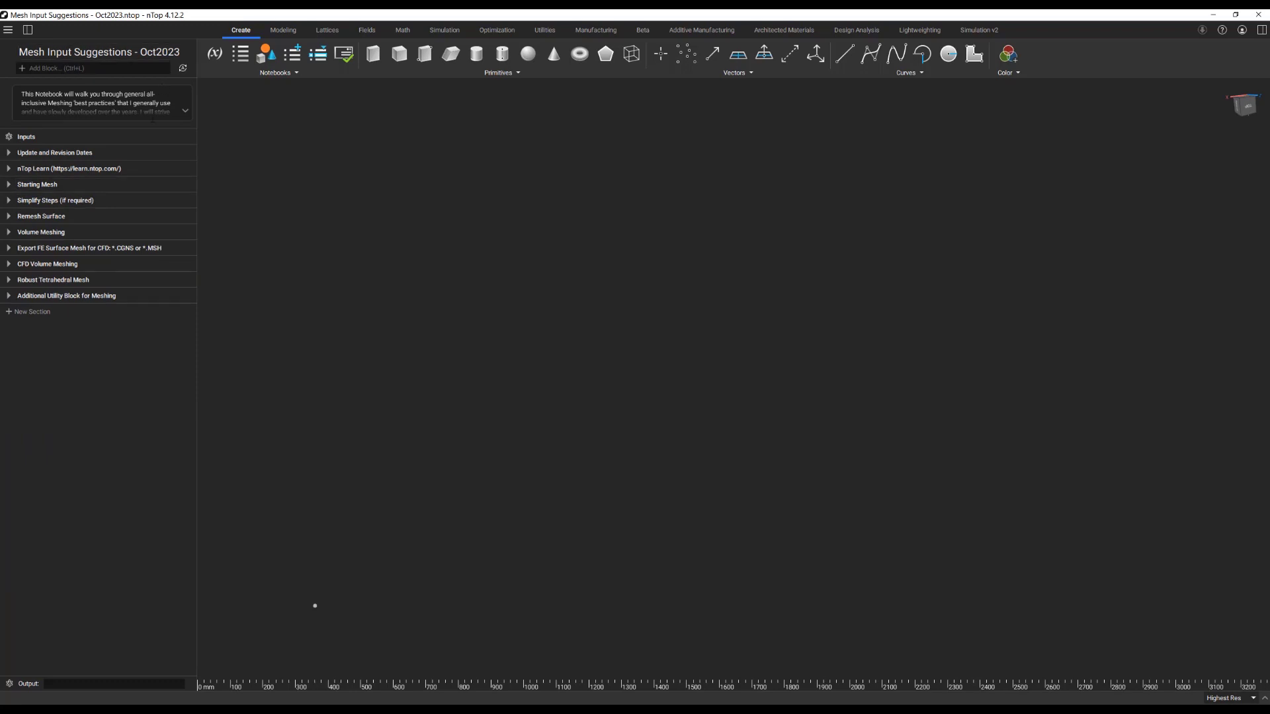
Review the Update and Revision Dates and nTop Learn sections, collapsing each one after viewing
left_click(20, 153)
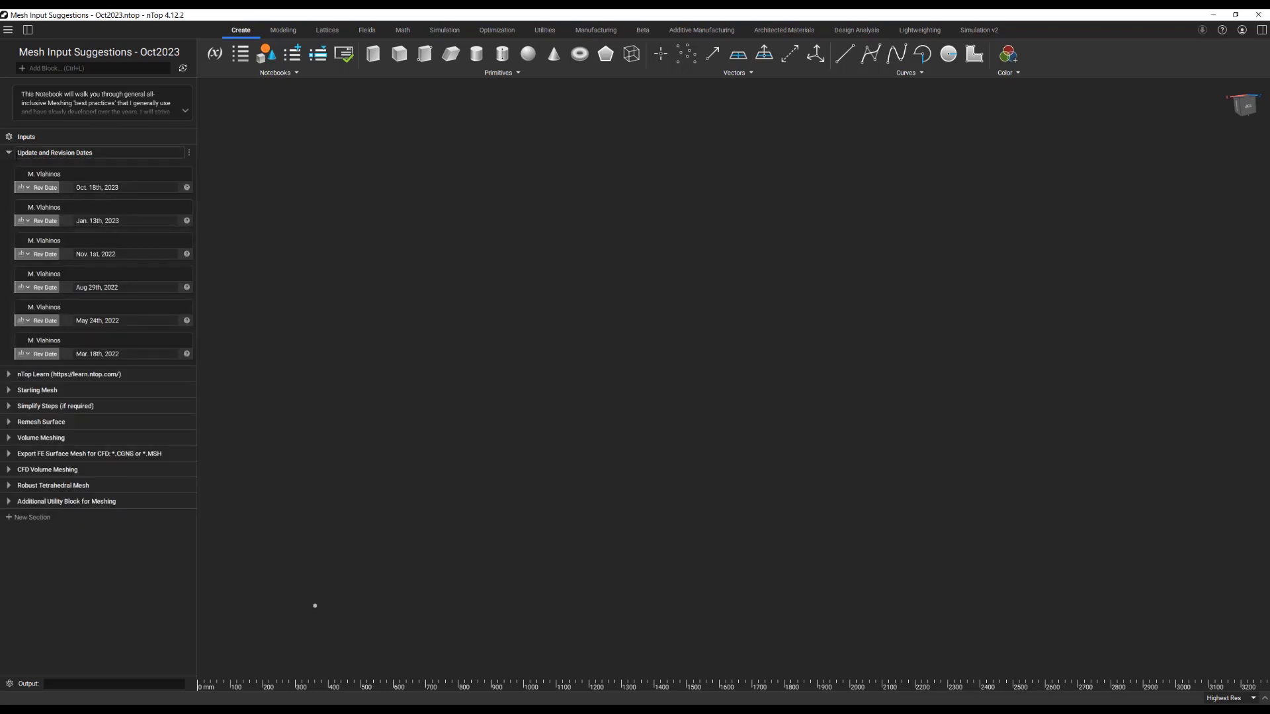
left_click(9, 153)
left_click(9, 169)
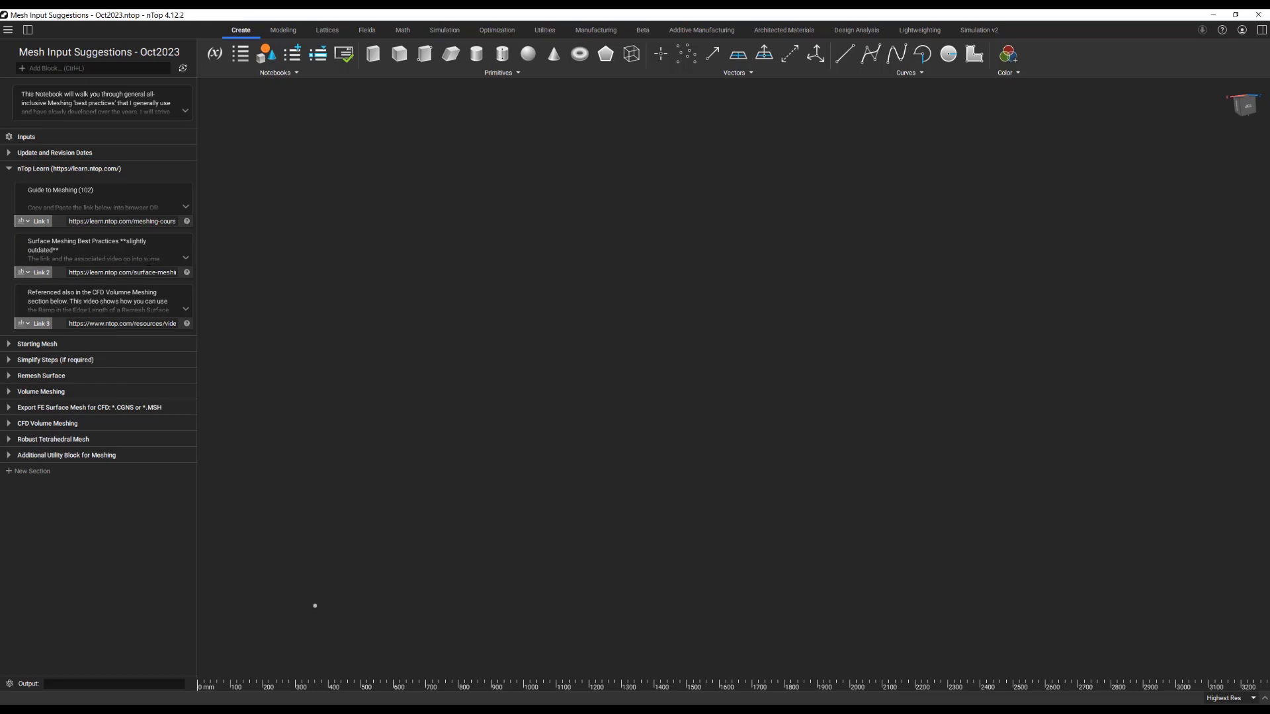
left_click(13, 171)
Review the Starting Mesh section, including the Starting Mesh block's inputs and its full explanatory note, and collapse the section
left_click(8, 186)
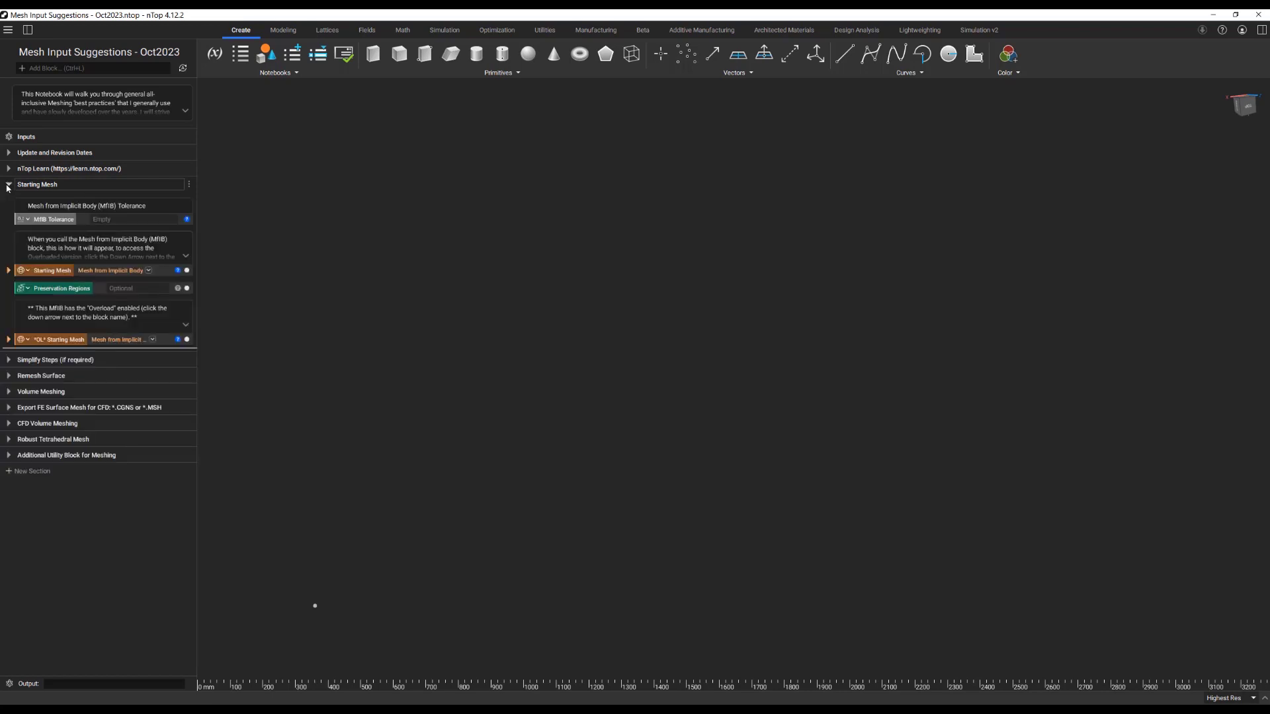
left_click(9, 270)
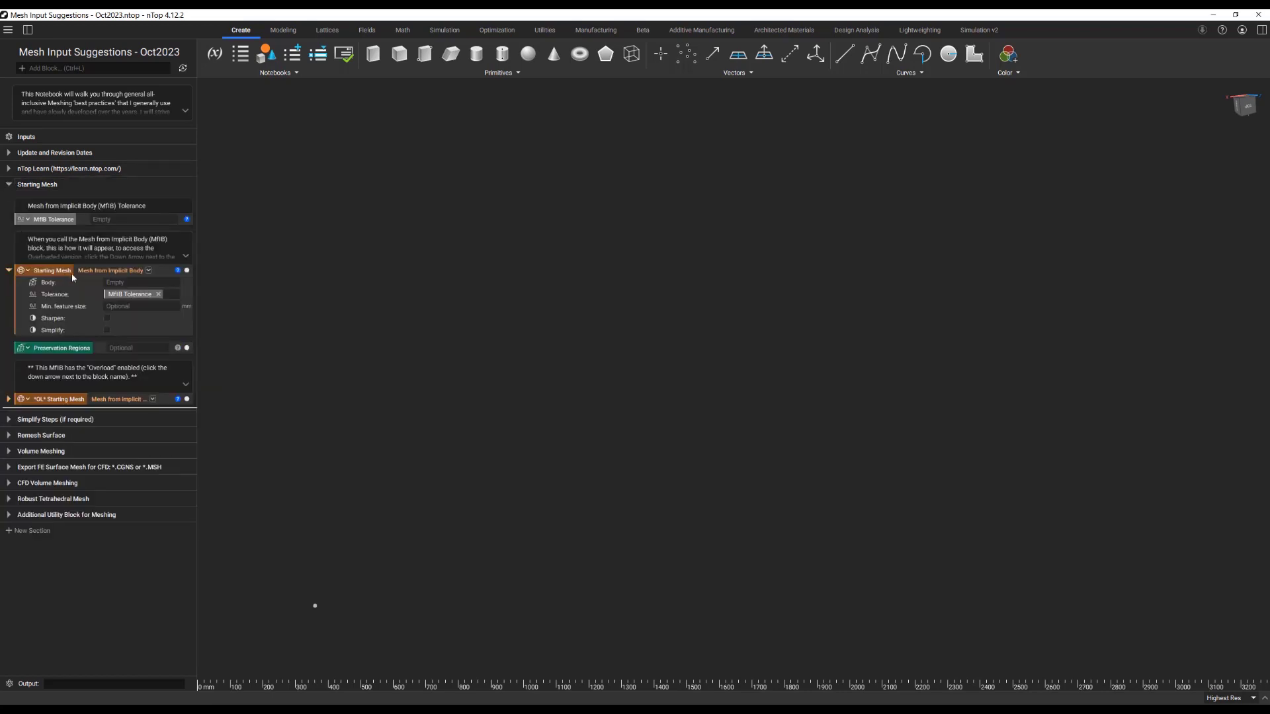
left_click(186, 257)
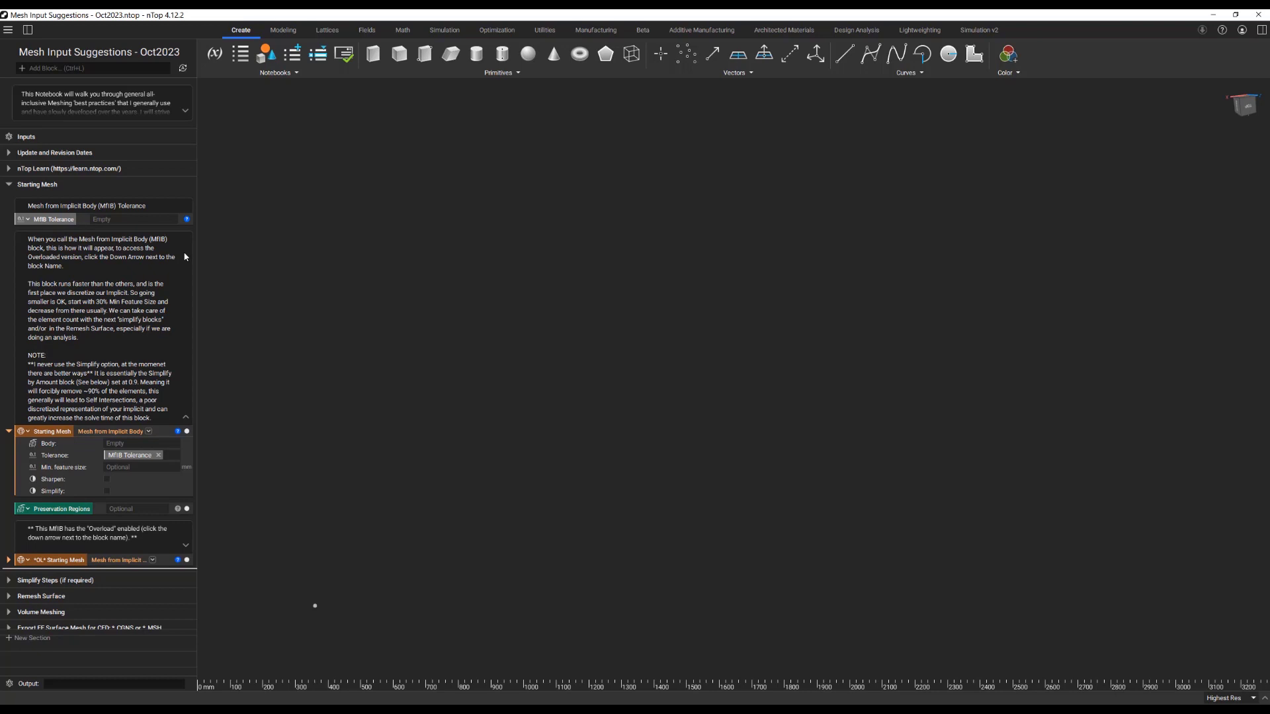
left_click(185, 417)
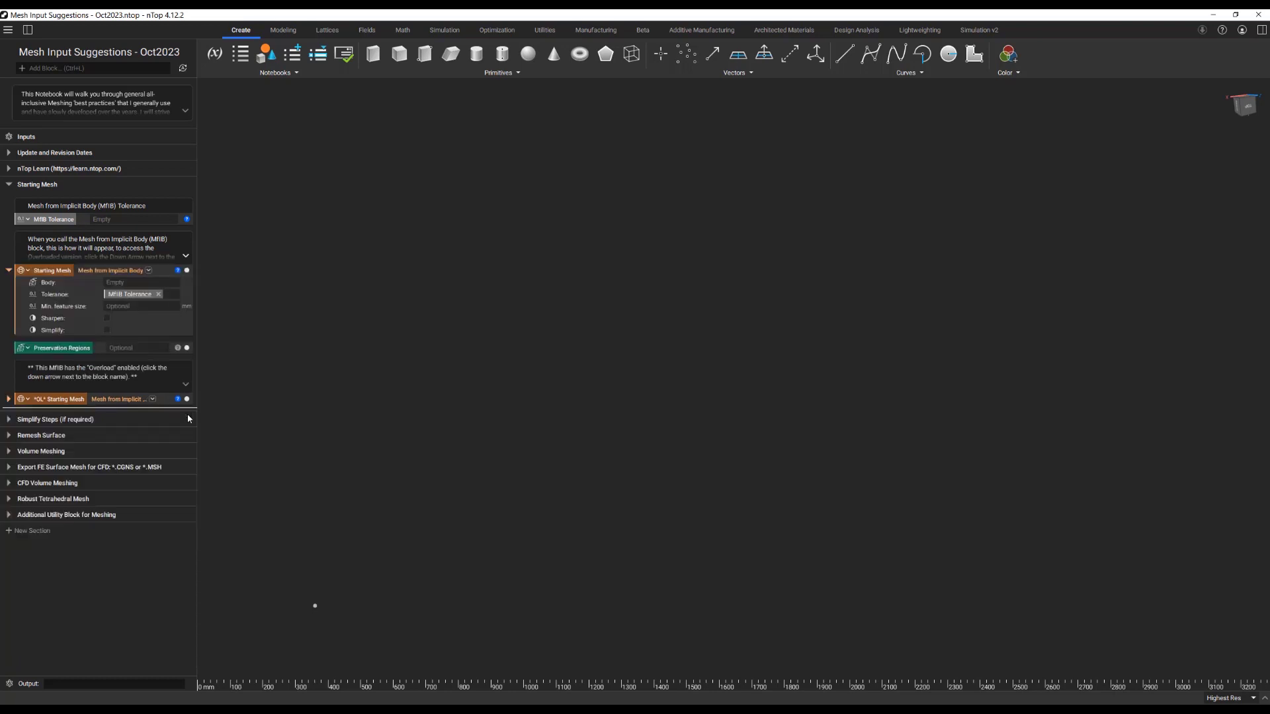
left_click(13, 186)
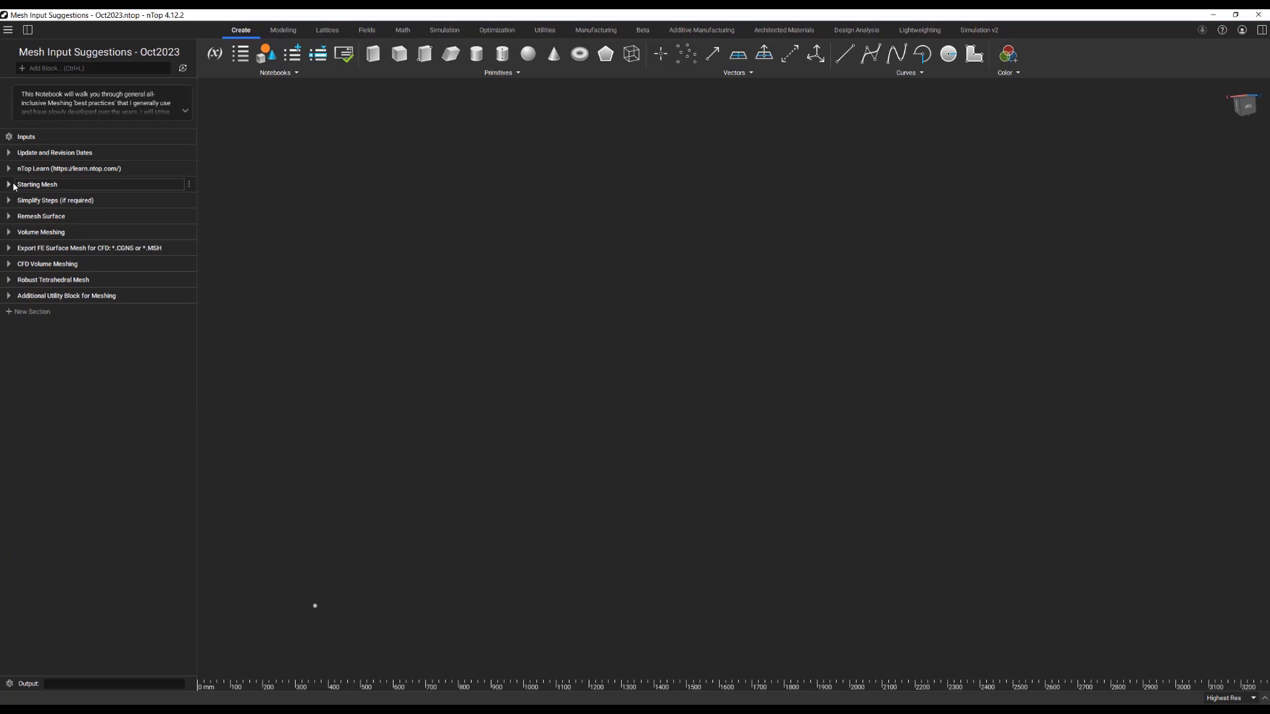
Expand the Volume Meshing and Export FE Surface Mesh for CFD sections and look through their blocks
left_click(9, 233)
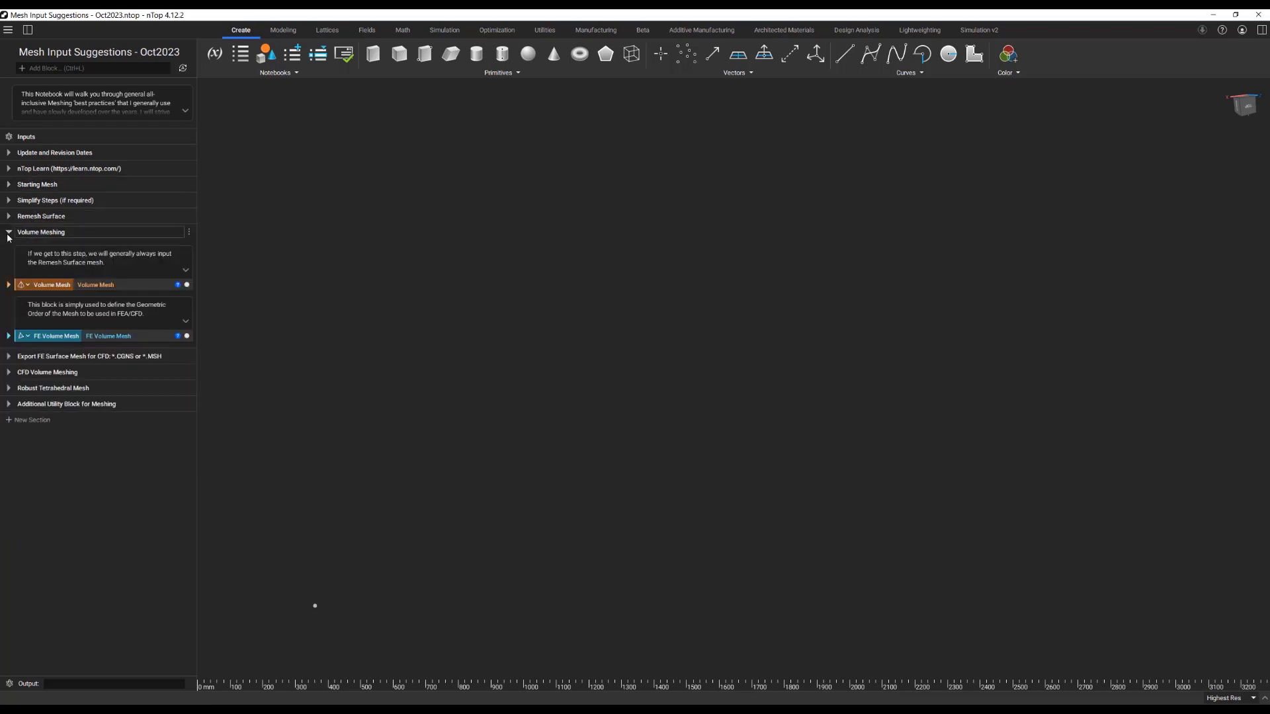
left_click(9, 358)
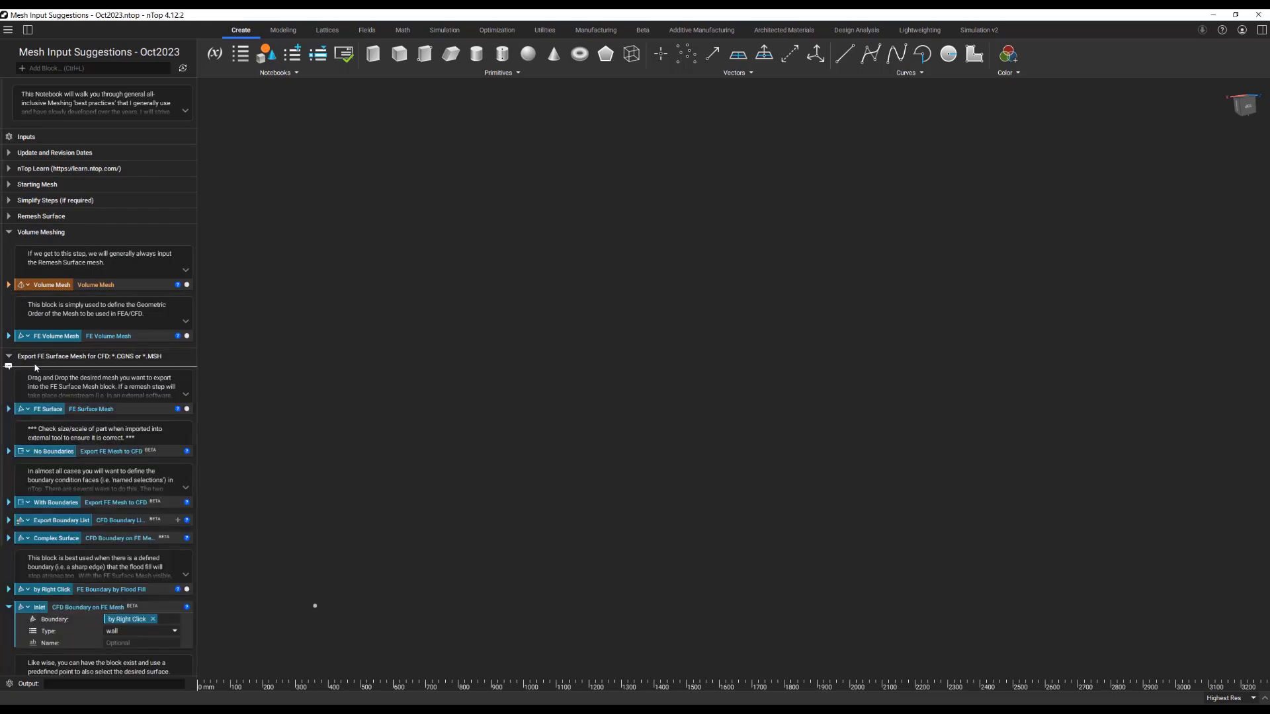
scroll(49, 376, "down", 5)
scroll(49, 378, "up", 1)
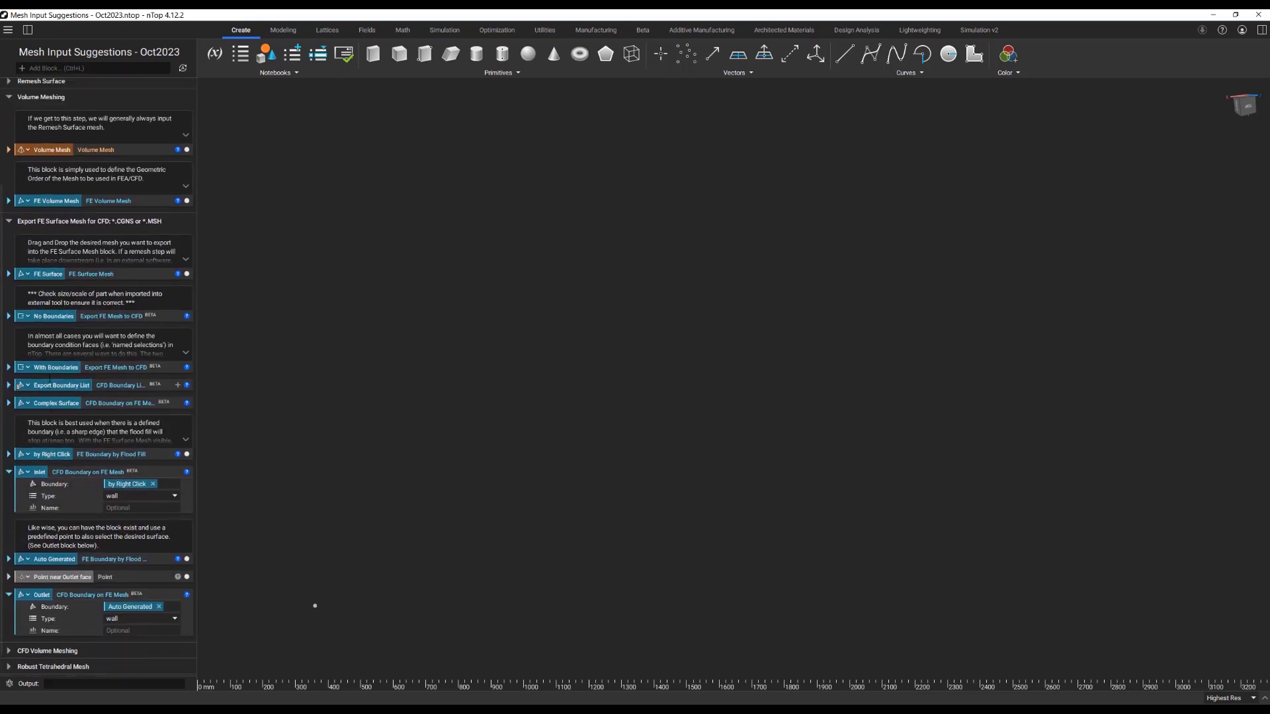
Review the blocks and notes in the Additional Utility Block for Meshing section and collapse the section
scroll(50, 377, "down", 1)
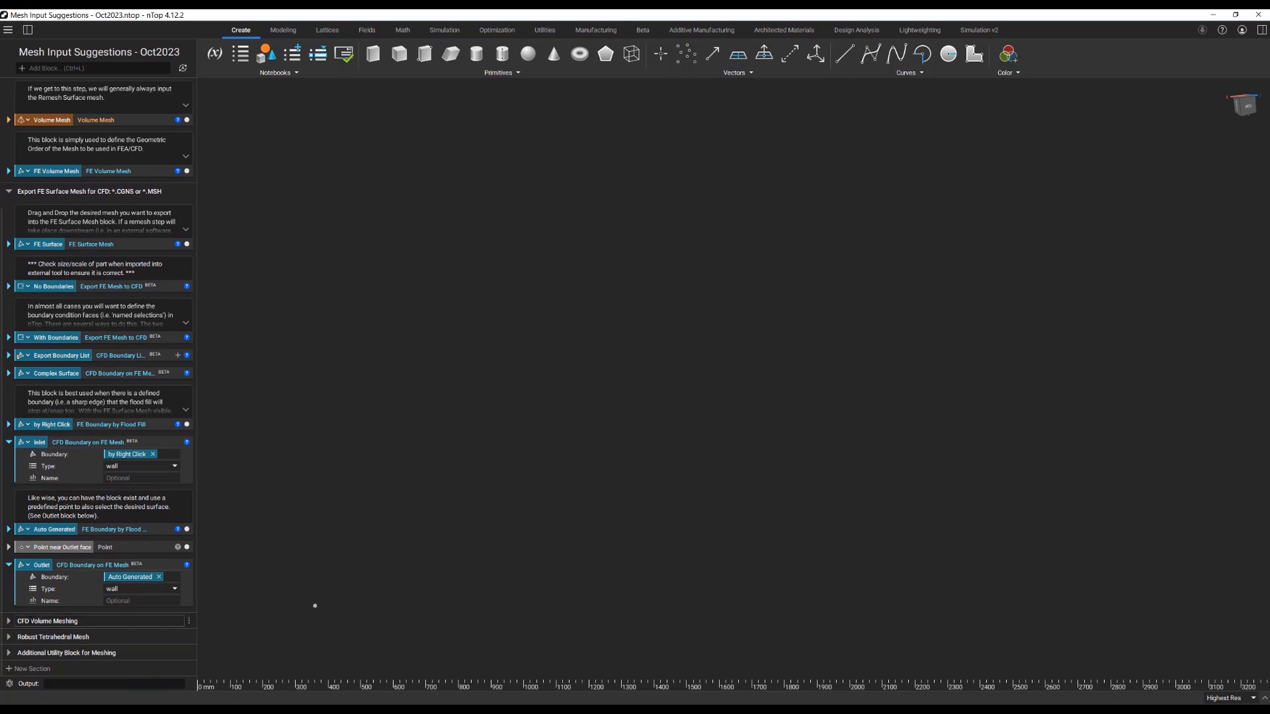
left_click(9, 652)
scroll(26, 652, "down", 4)
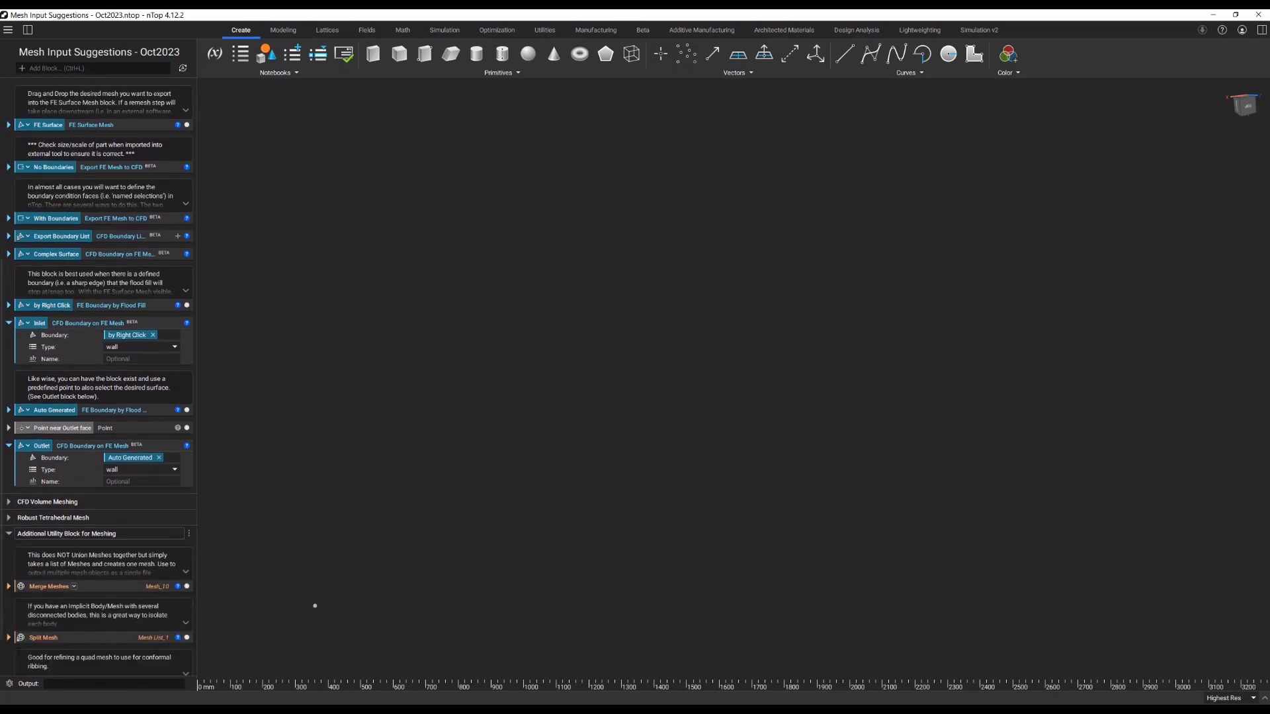
scroll(45, 646, "down", 2)
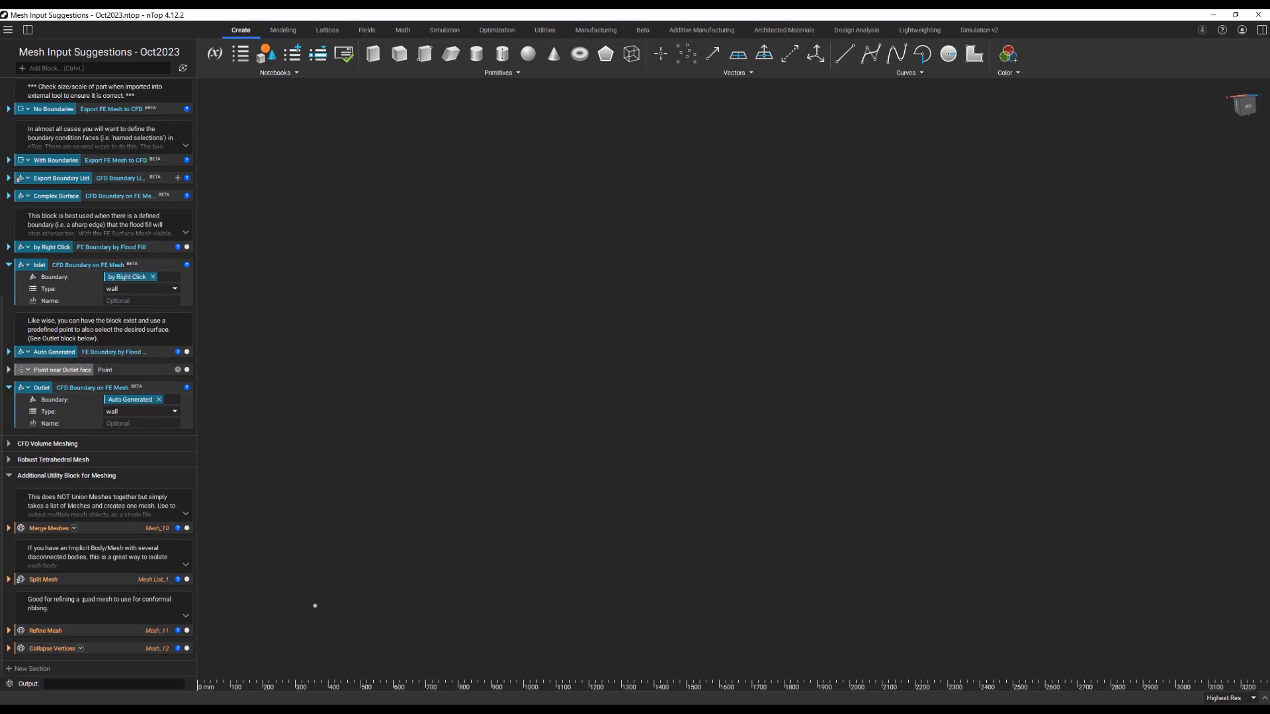
left_click(20, 476)
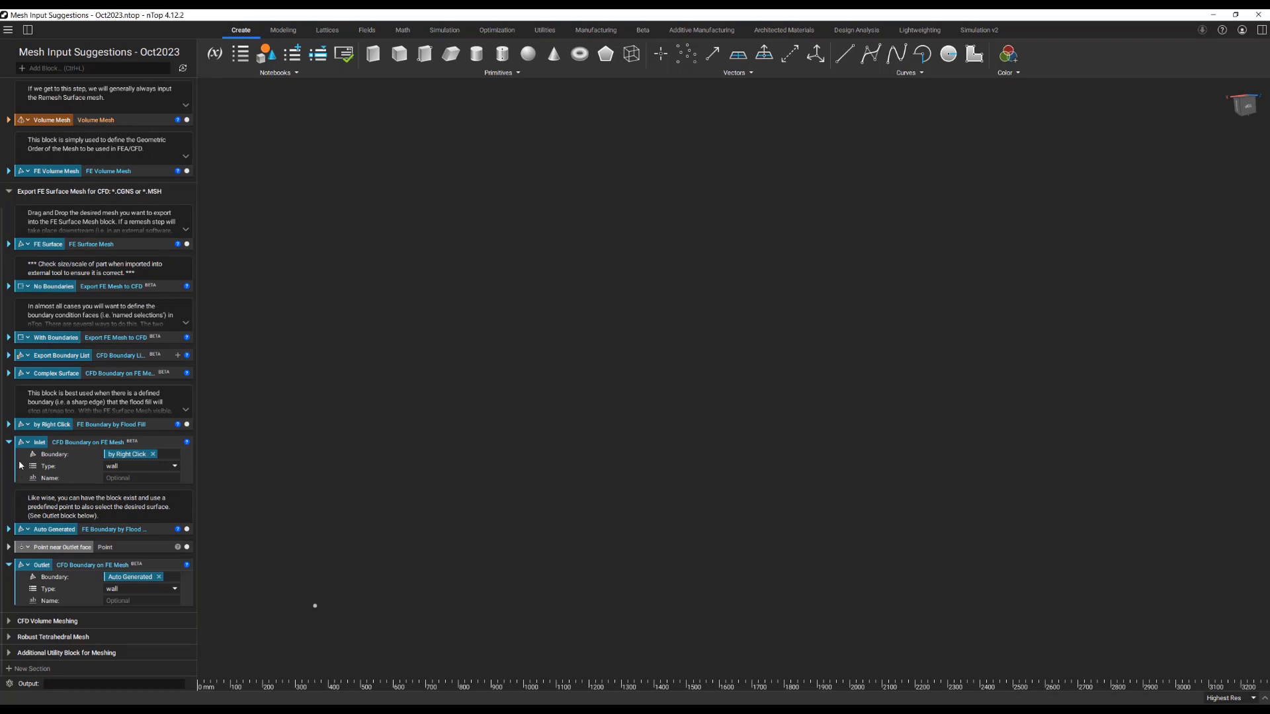
Collapse the Export FE Surface Mesh for CFD and Volume Meshing sections of the notebook
scroll(12, 449, "up", 3)
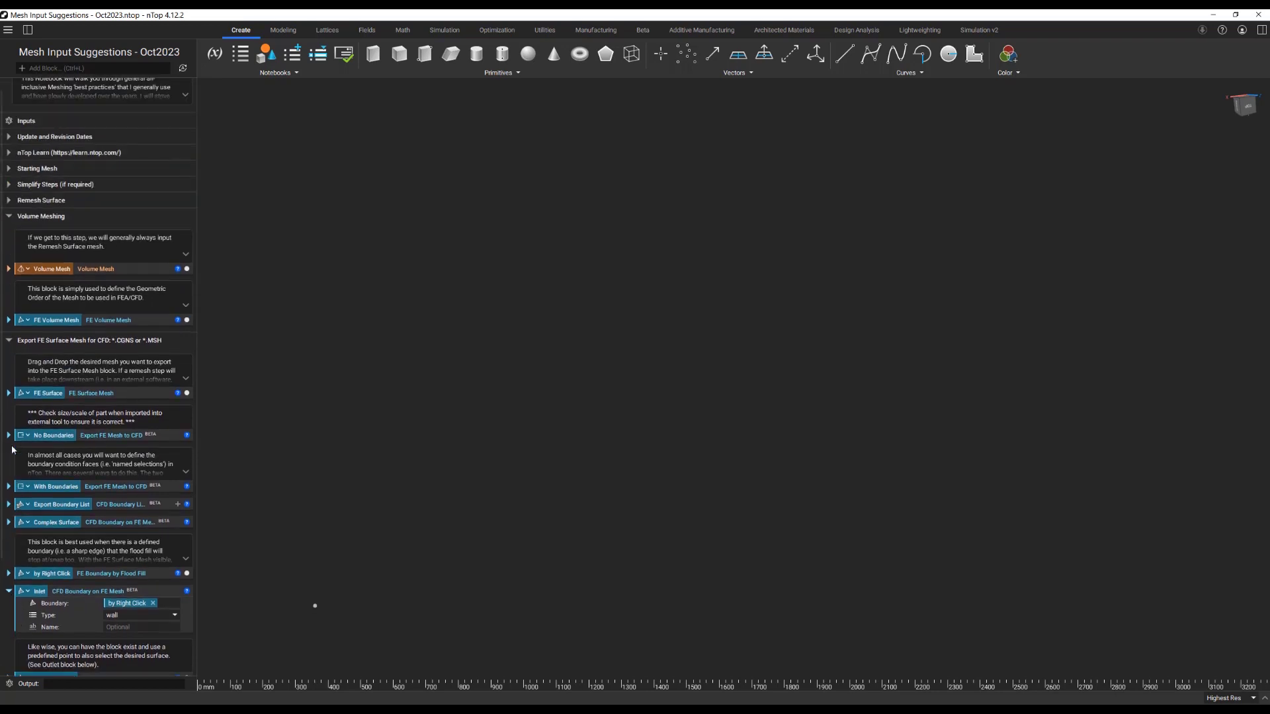
left_click(10, 342)
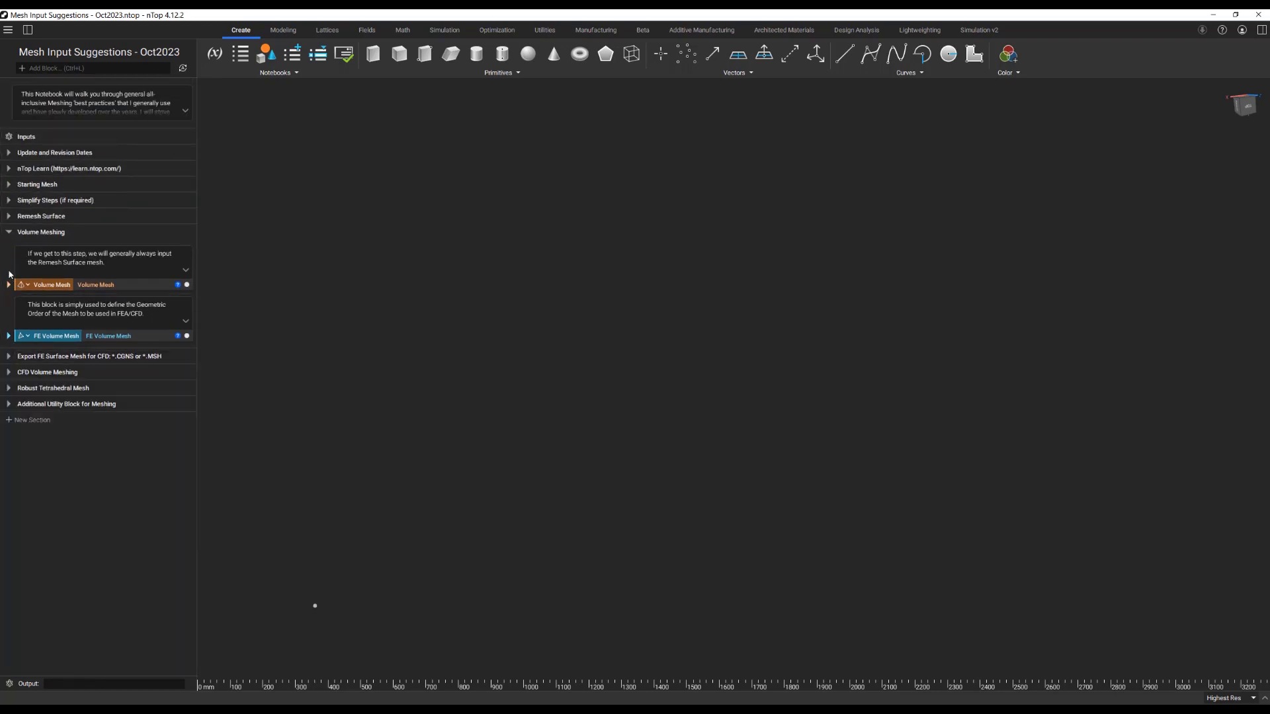
left_click(10, 232)
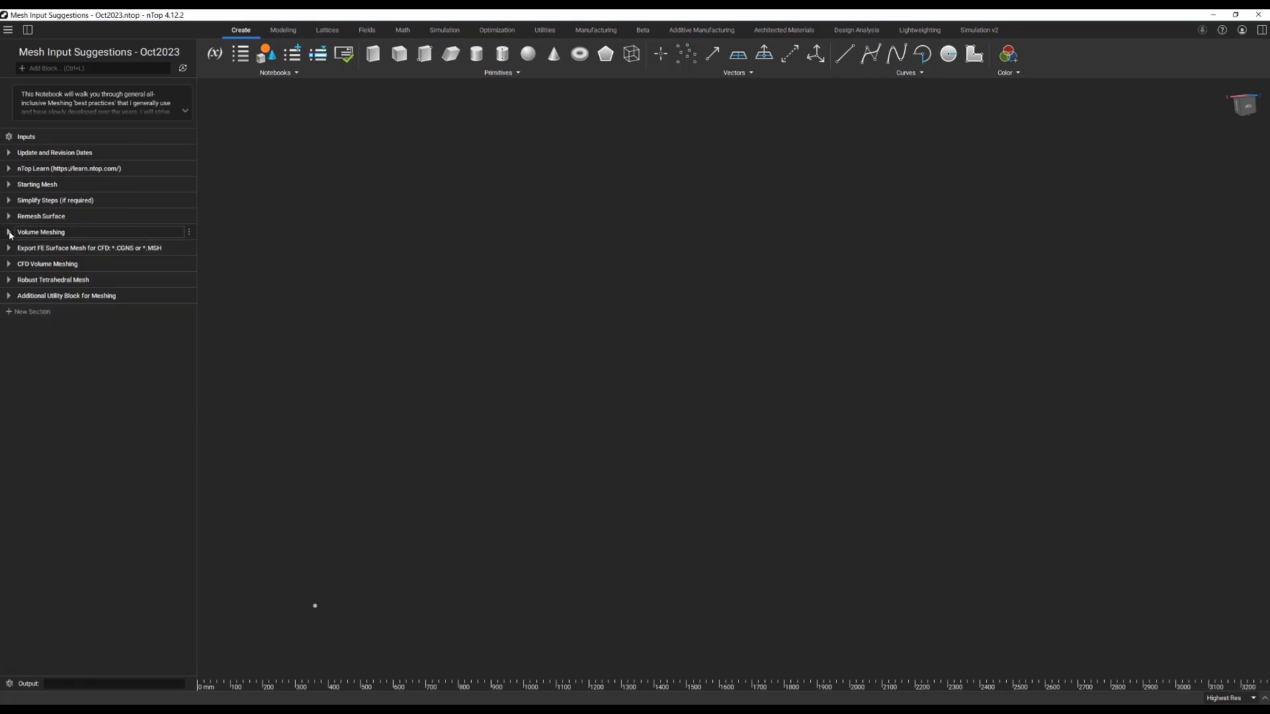